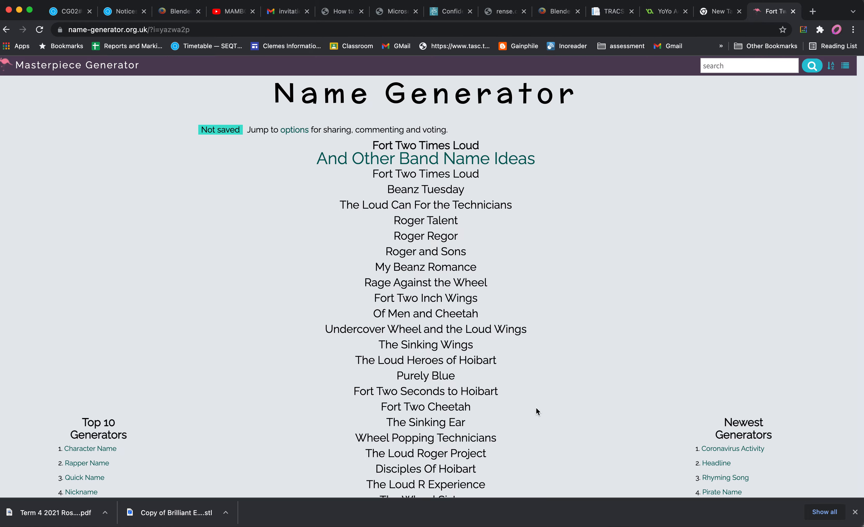
Look through the generated band name ideas and the list of related generators.
scroll(550, 348, "down", 15)
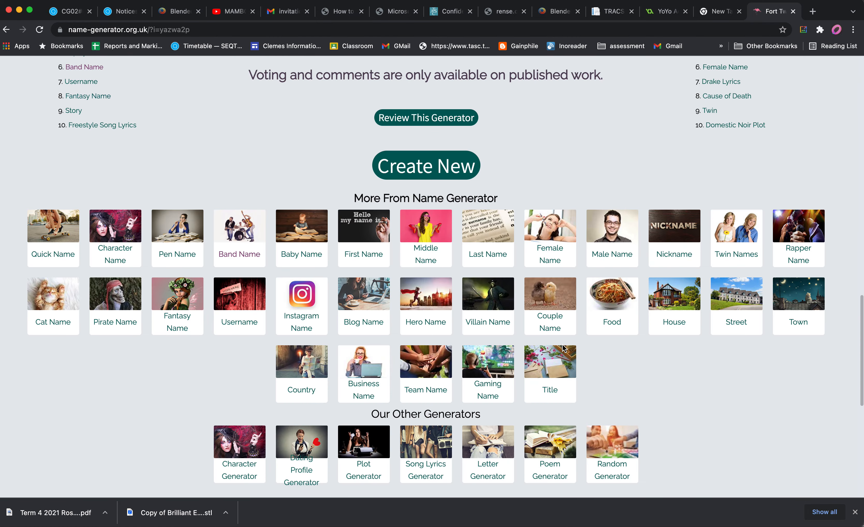
scroll(562, 347, "up", 8)
scroll(563, 349, "up", 6)
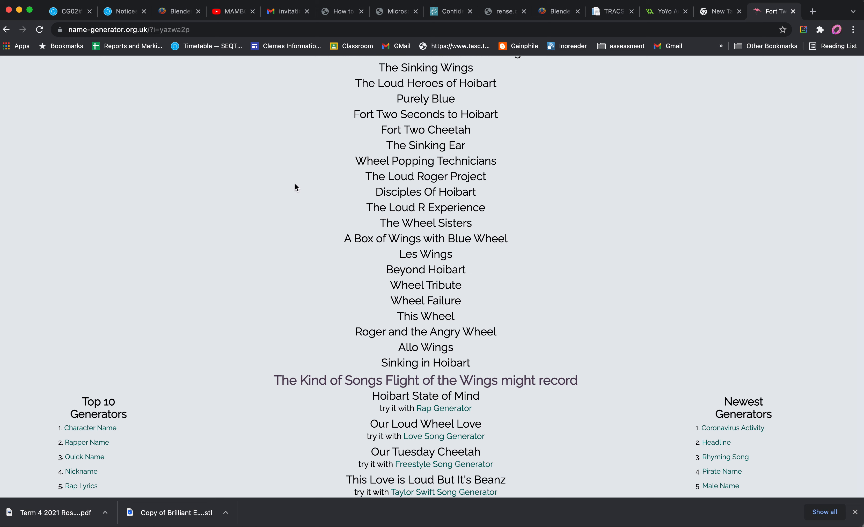
Switch to Adobe Illustrator and move the lower condensed "ROGER & THE ANGRY WHEEL" line up to Y about 102.5 pt.
key("super+Tab")
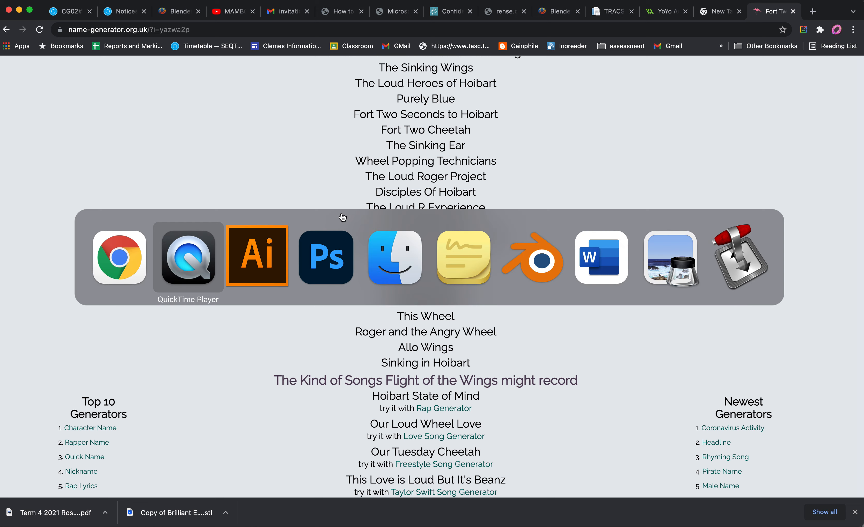
key("super+Tab")
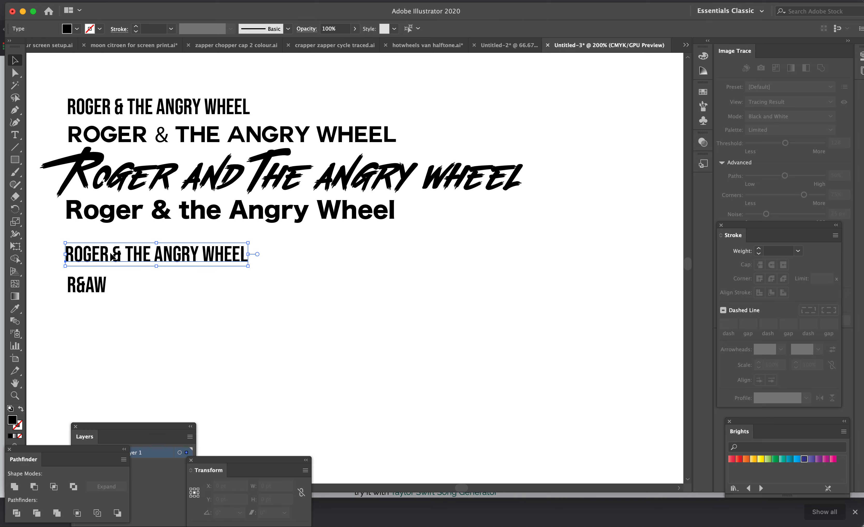
left_click_drag(108, 256, 107, 243)
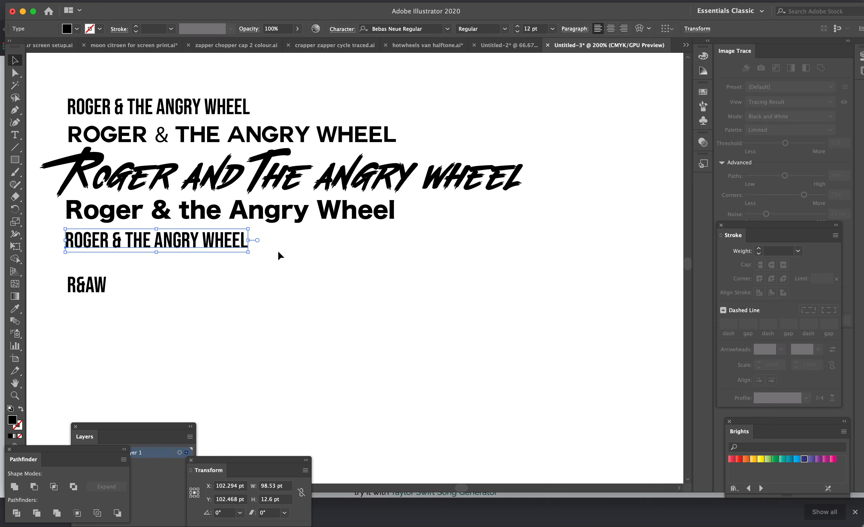
Compare the five typeface versions of the band name at 400% magnification.
key("super+equal")
scroll(277, 250, "up", 5)
scroll(277, 250, "right", 3)
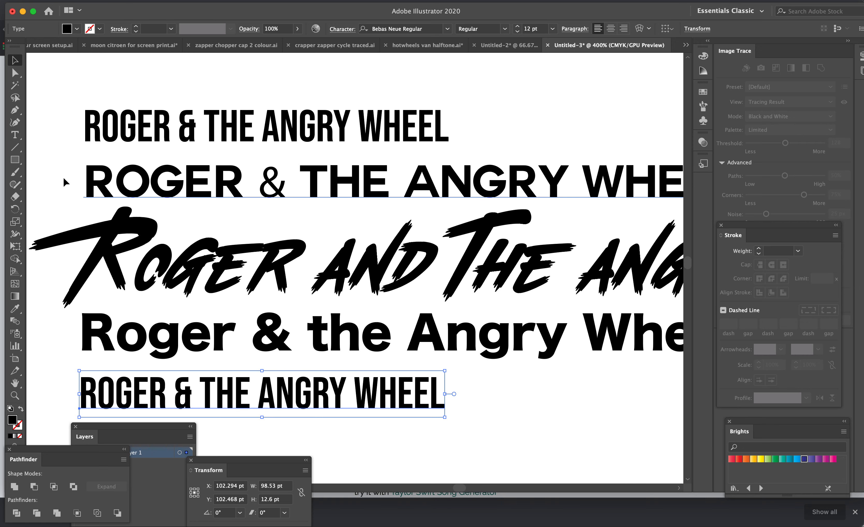
scroll(314, 210, "down", 1)
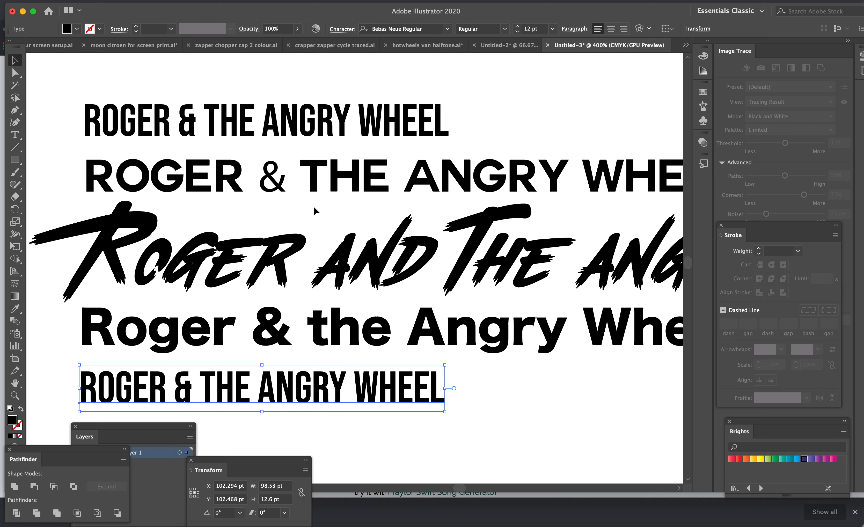
scroll(142, 260, "down", 1)
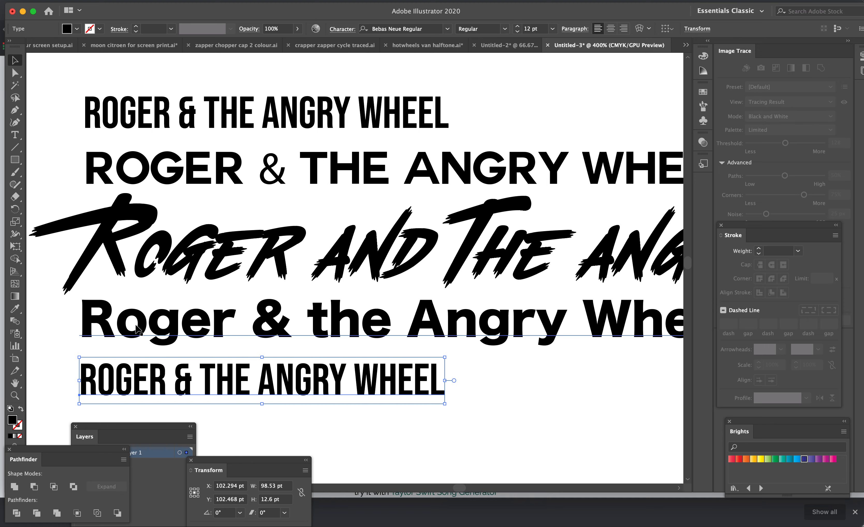
scroll(432, 305, "down", 1)
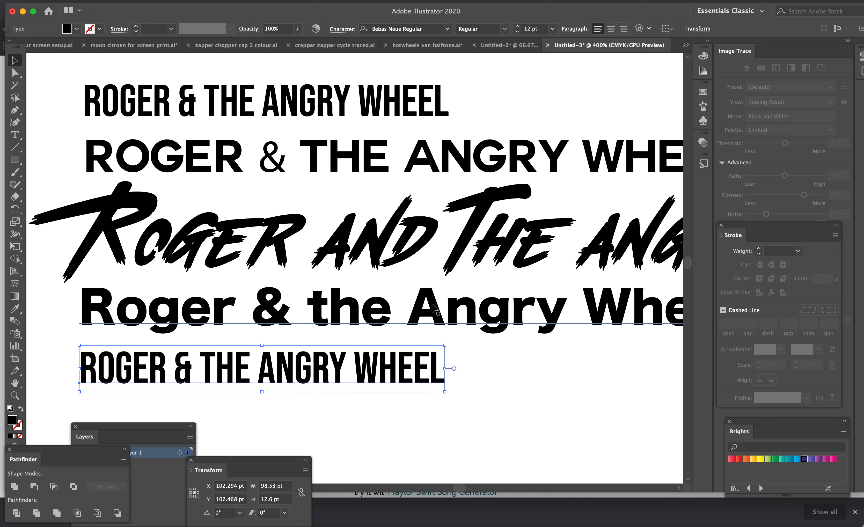
scroll(417, 320, "up", 1)
scroll(417, 319, "up", 1)
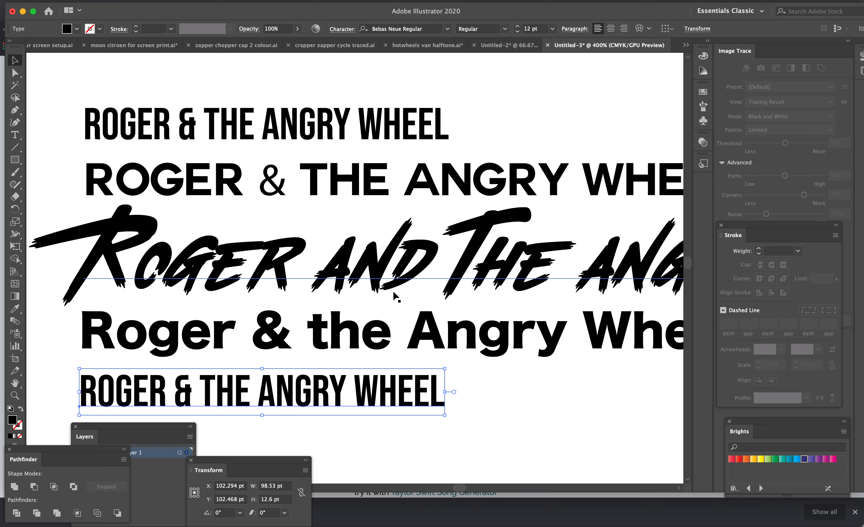
scroll(394, 294, "down", 1)
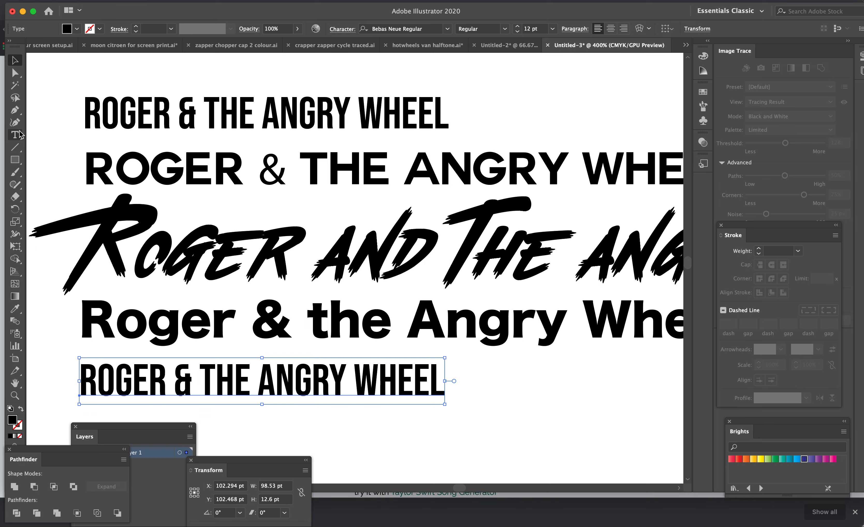
Delete the word "and" in the brush-style band name line and retype it with the Type tool.
left_click(14, 138)
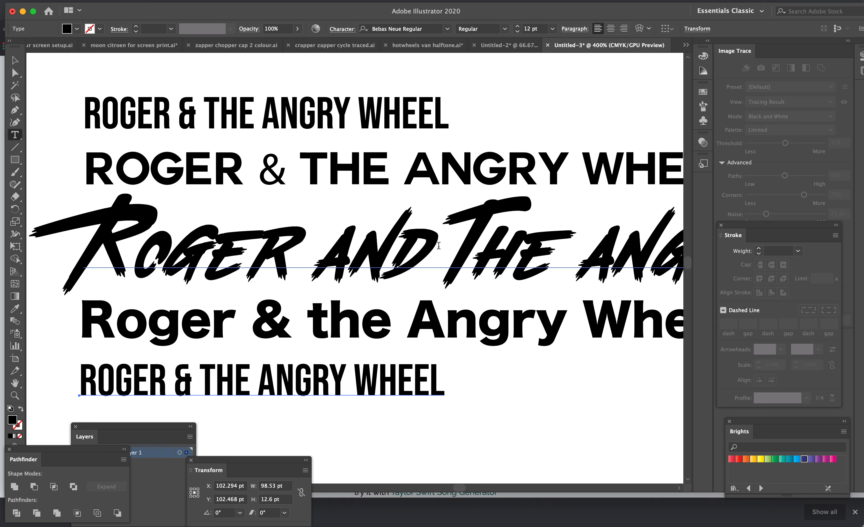
left_click_drag(439, 246, 329, 248)
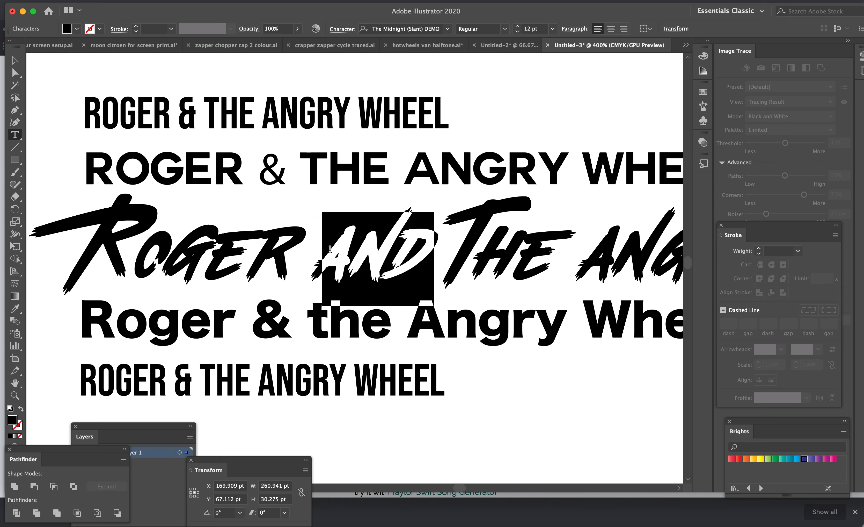
key("BackSpace")
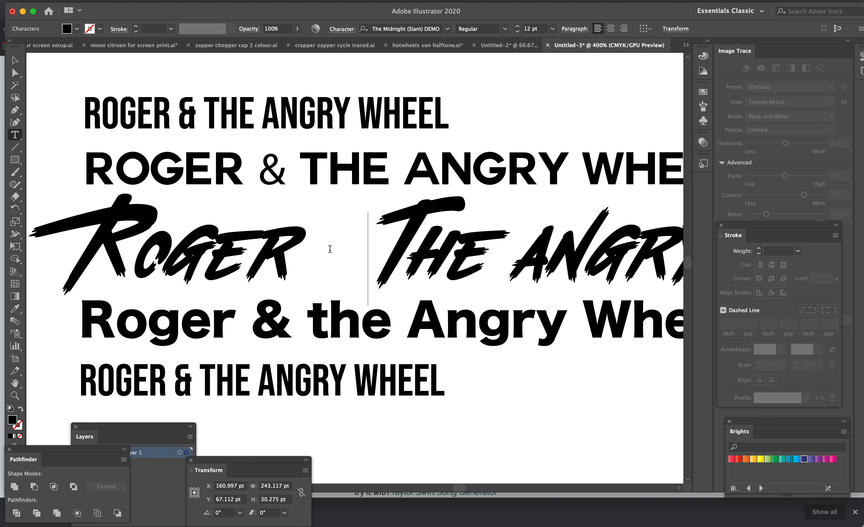
key("BackSpace")
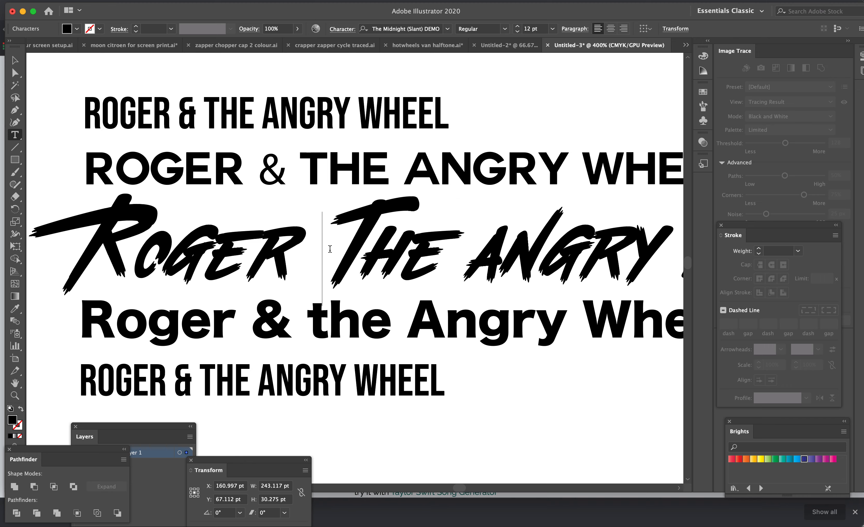
type("AND")
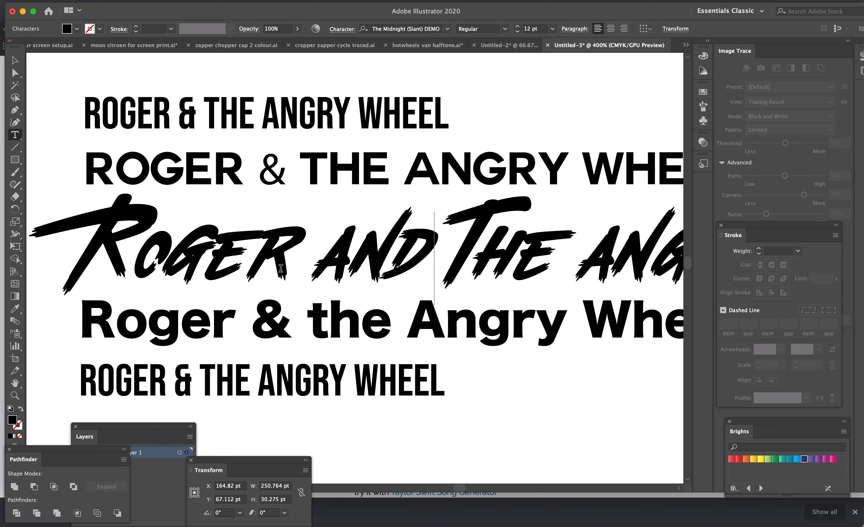
Move the lower condensed "ROGER & THE ANGRY WHEEL" line closer to the bold line above, at Y about 99 pt.
scroll(272, 258, "down", 5)
scroll(283, 278, "down", 3)
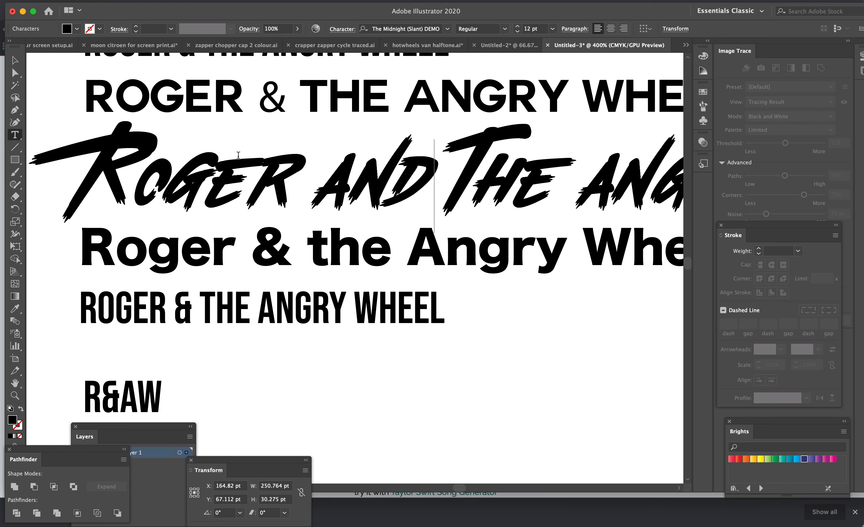
scroll(305, 371, "down", 5)
scroll(309, 372, "down", 15)
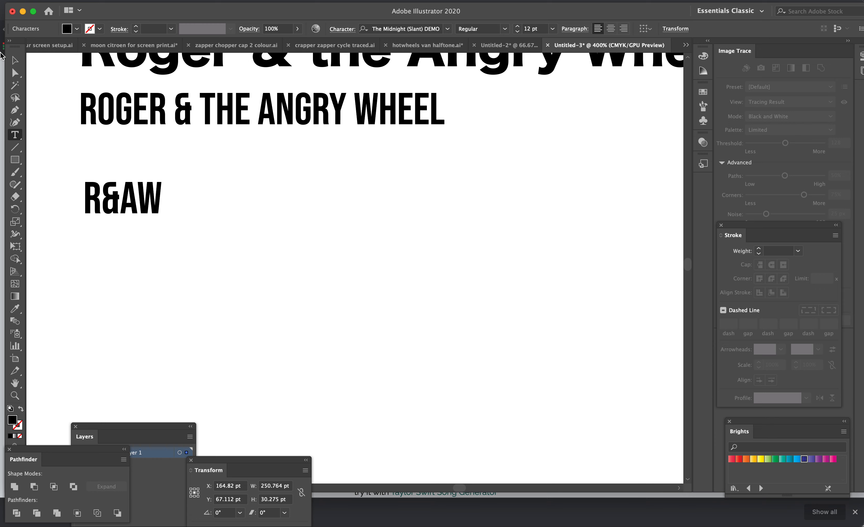
left_click(11, 61)
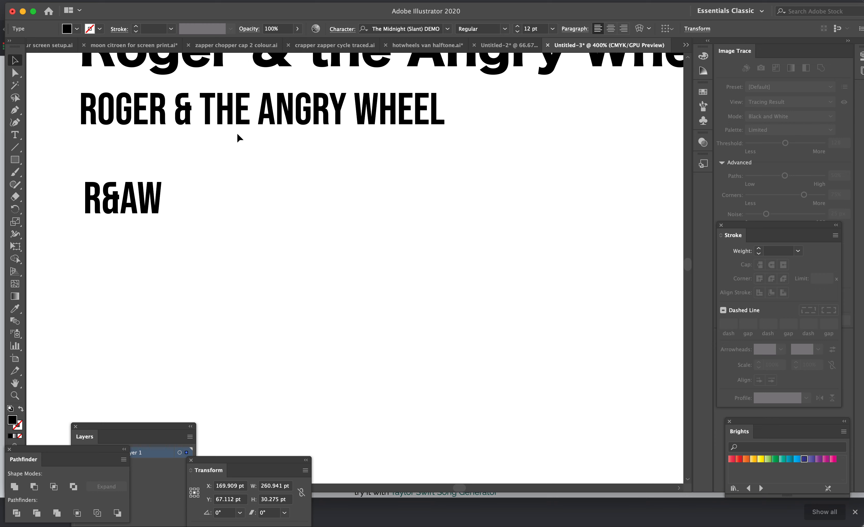
left_click(240, 117)
left_click_drag(234, 118, 230, 104)
left_click(221, 162)
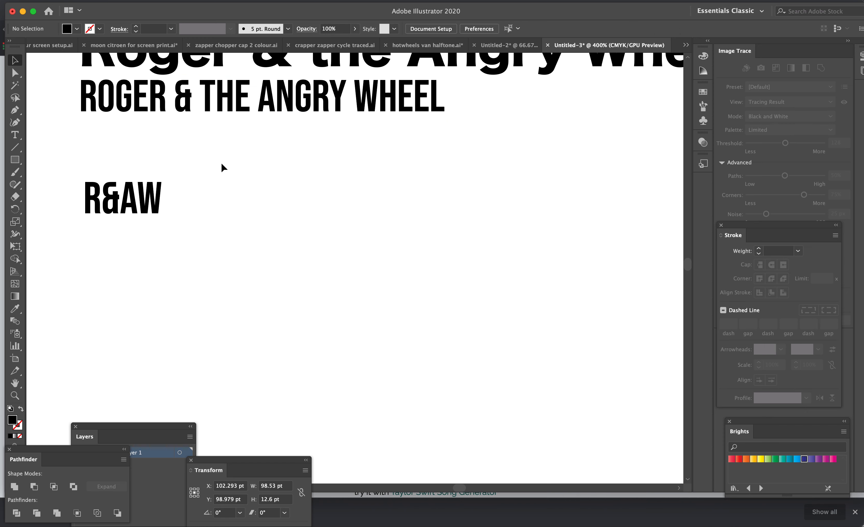
left_click(159, 200)
left_click_drag(161, 199, 204, 170)
key("super+z")
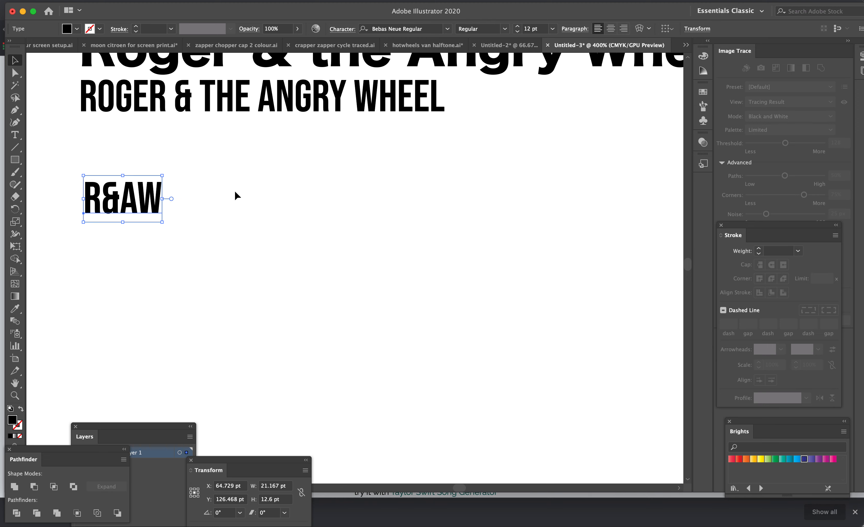
left_click(235, 190)
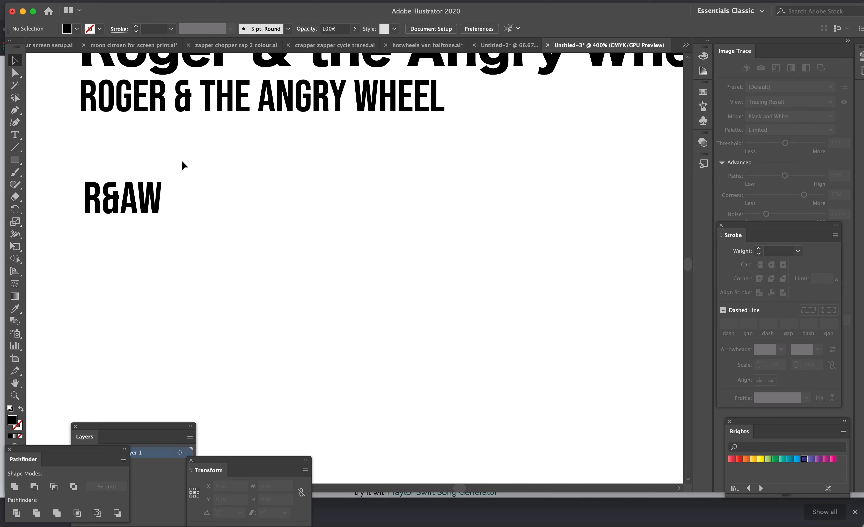
Move the "R&AW" text up beneath the last band name line, to about X 62.6 pt, Y 113.8 pt.
scroll(190, 187, "down", 1)
scroll(193, 186, "up", 5)
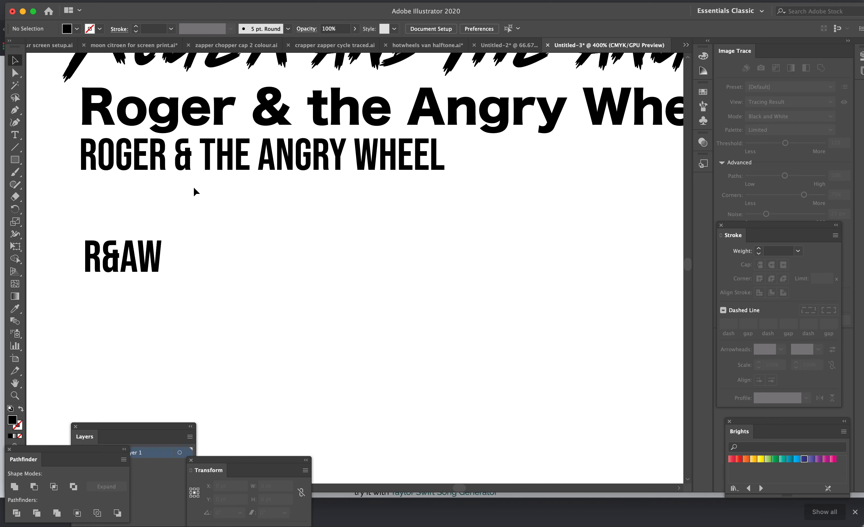
scroll(206, 170, "up", 2)
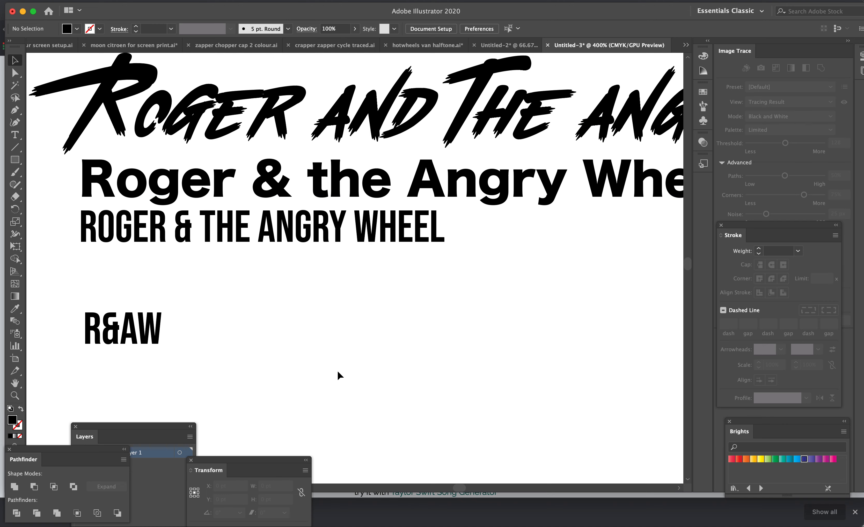
scroll(328, 343, "down", 8)
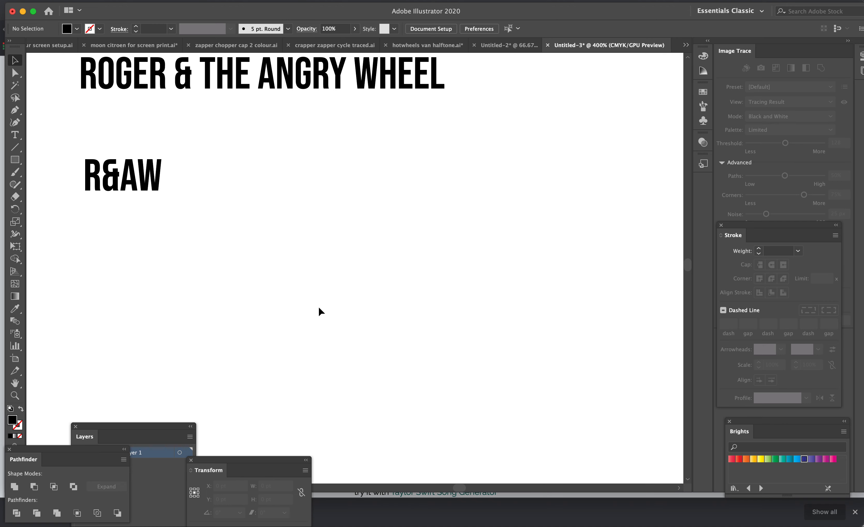
left_click(160, 156)
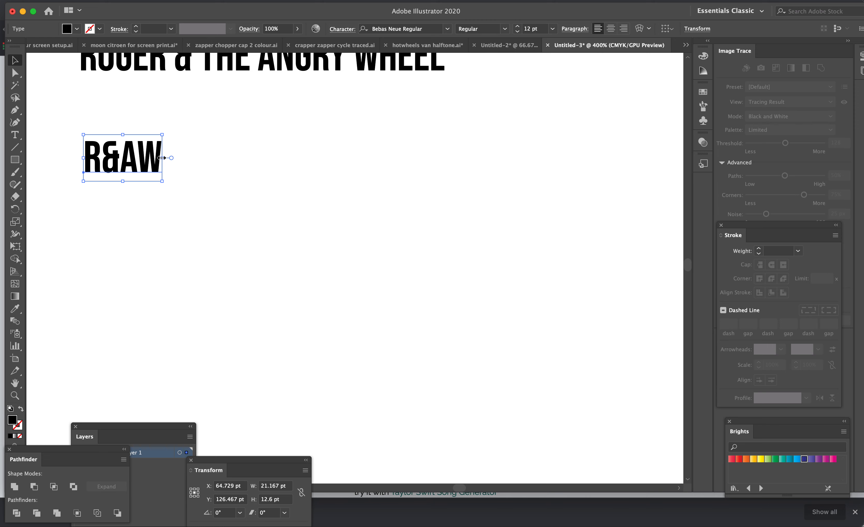
left_click(225, 184)
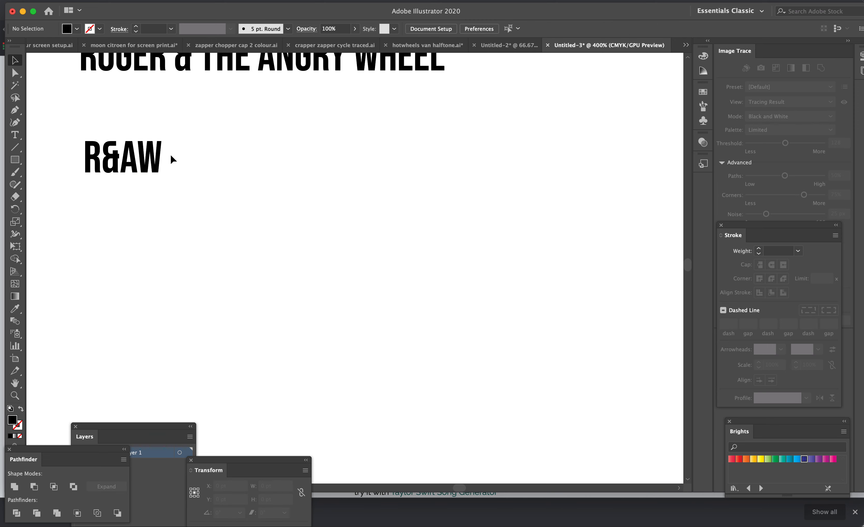
left_click(150, 166)
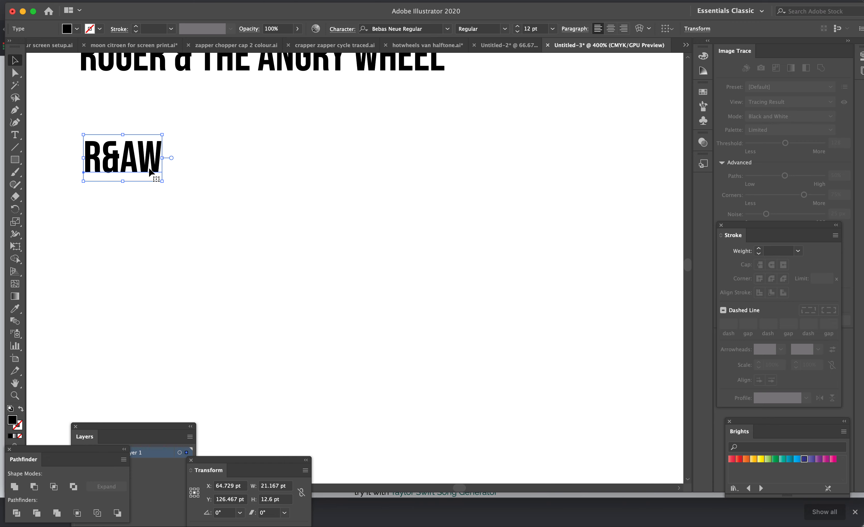
left_click_drag(149, 167, 141, 118)
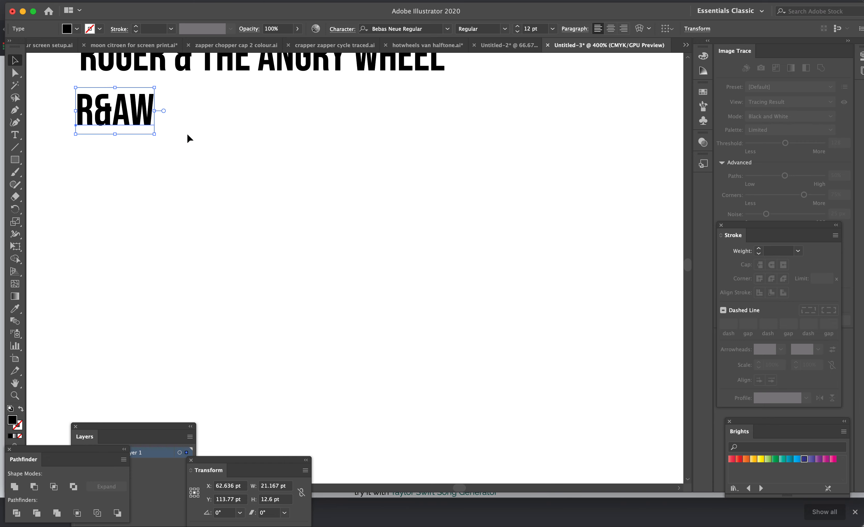
left_click(186, 133)
Append a space and "RA" to the end of the "R&AW" text with the Type tool.
left_click(138, 113)
left_click(15, 135)
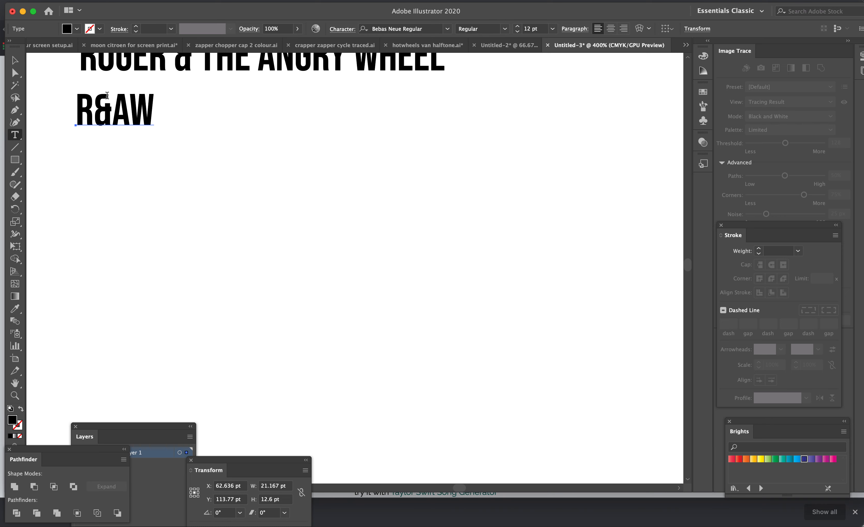
left_click(153, 117)
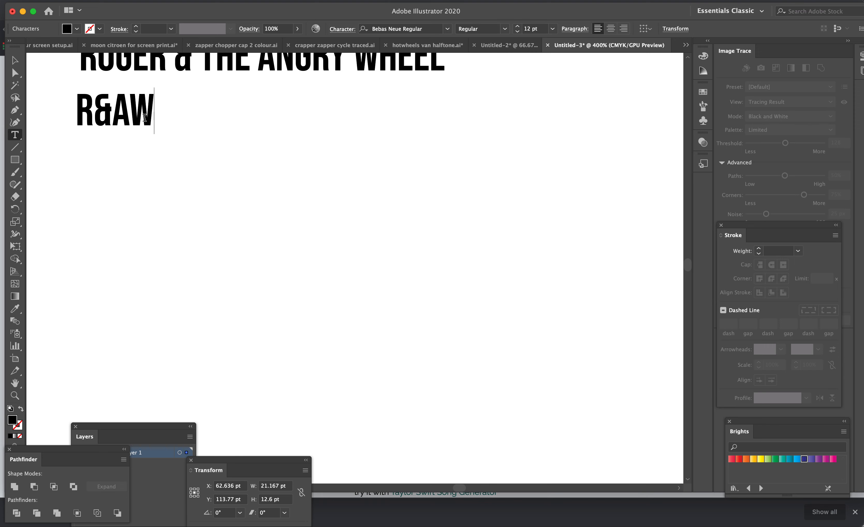
type("RA")
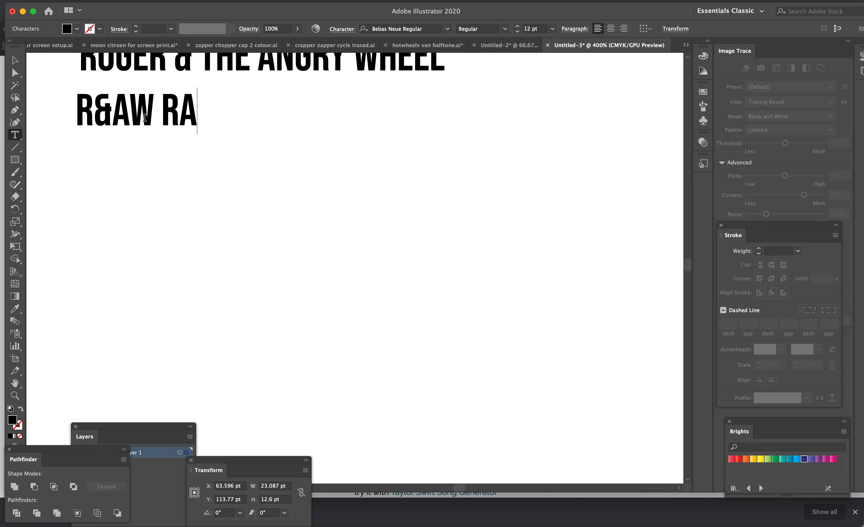
key("Escape")
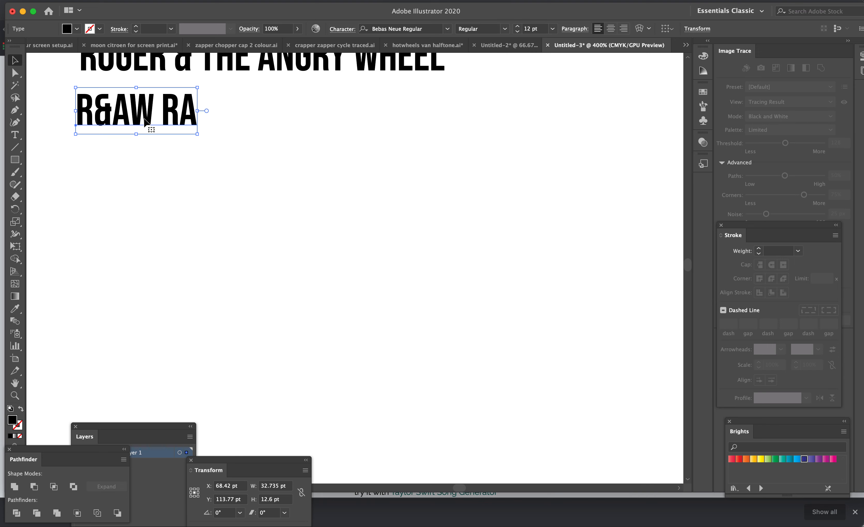
Remove the letters "RA" from the end of the abbreviated band name text.
key("Delete")
key("super+z")
left_click(15, 135)
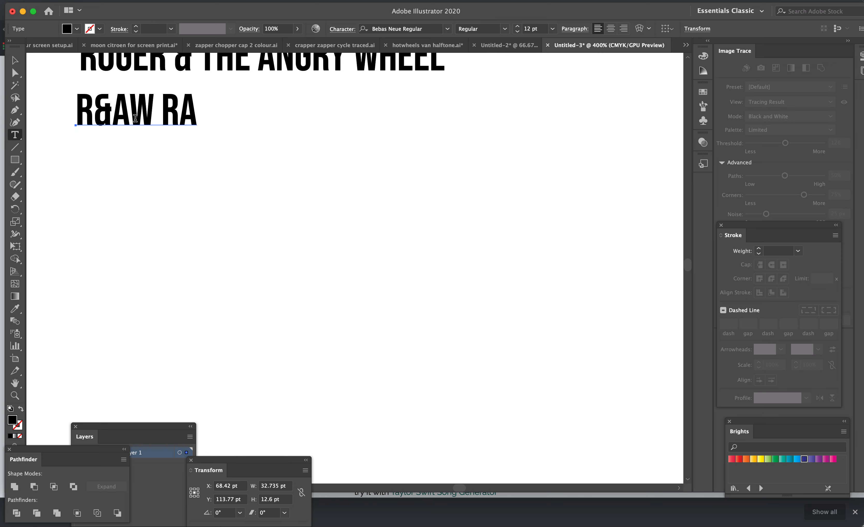
left_click_drag(140, 117, 195, 114)
key("BackSpace")
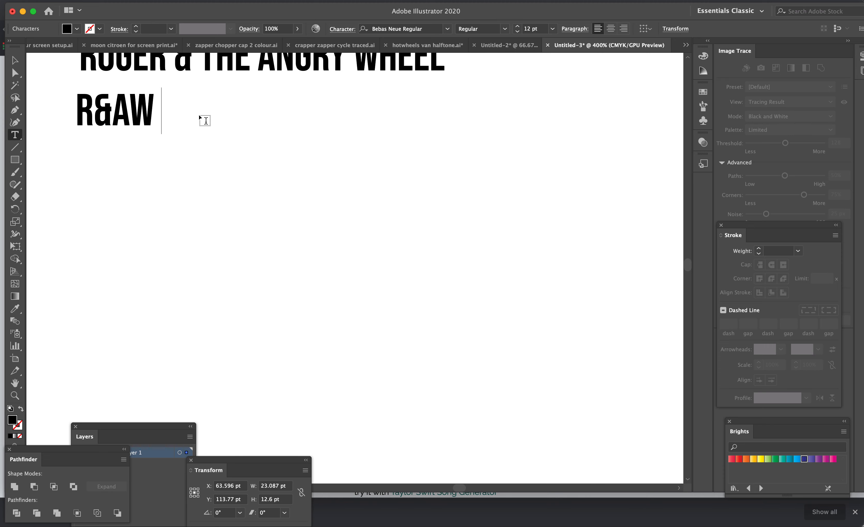
Delete the trailing space after "R&AW" and duplicate the text directly beneath it, at Y about 131.1 pt.
key("BackSpace")
left_click(15, 61)
left_click_drag(92, 102, 94, 189)
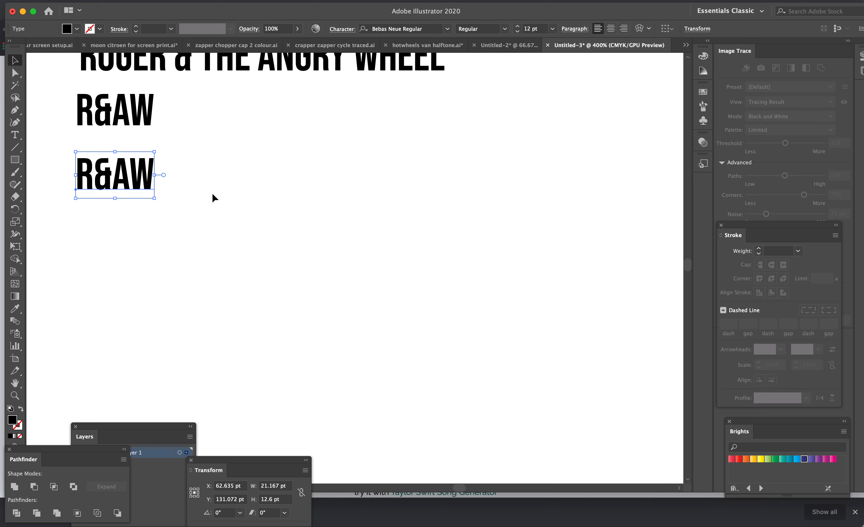
Convert the lower "R&AW" text copy to outlines.
left_click(158, 1)
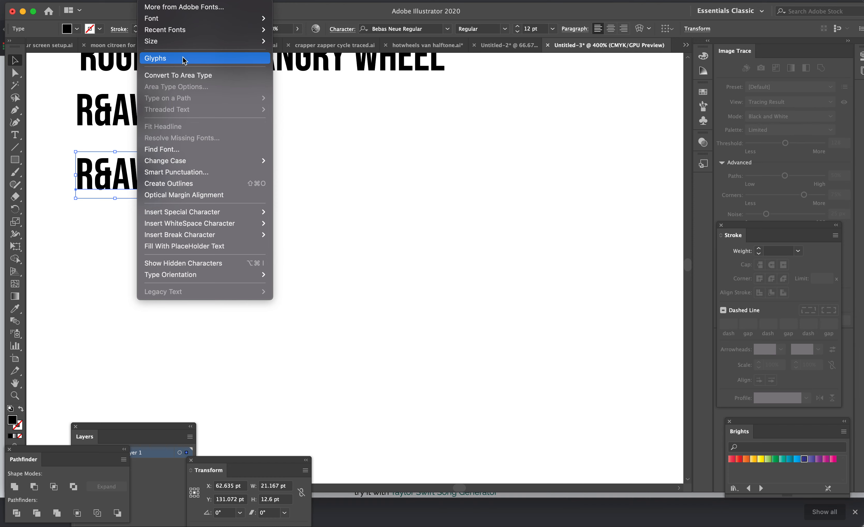
left_click(14, 61)
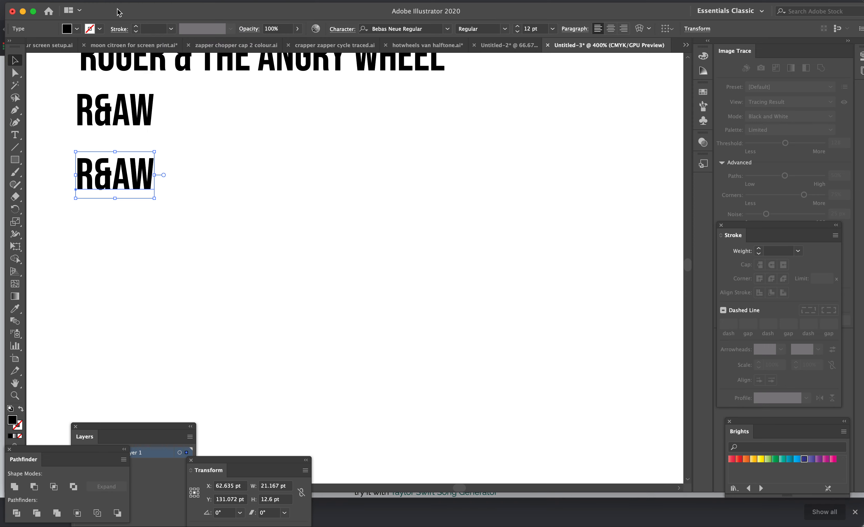
left_click(142, 1)
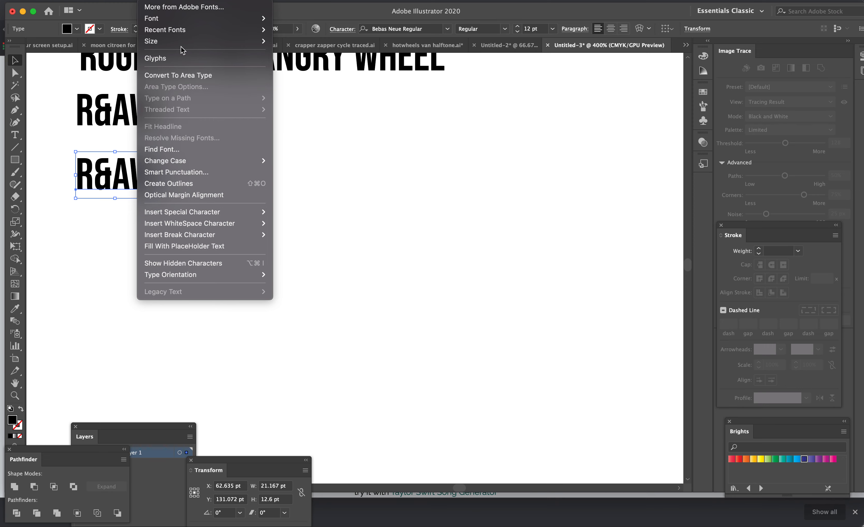
left_click(190, 186)
left_click(192, 181)
left_click(153, 177)
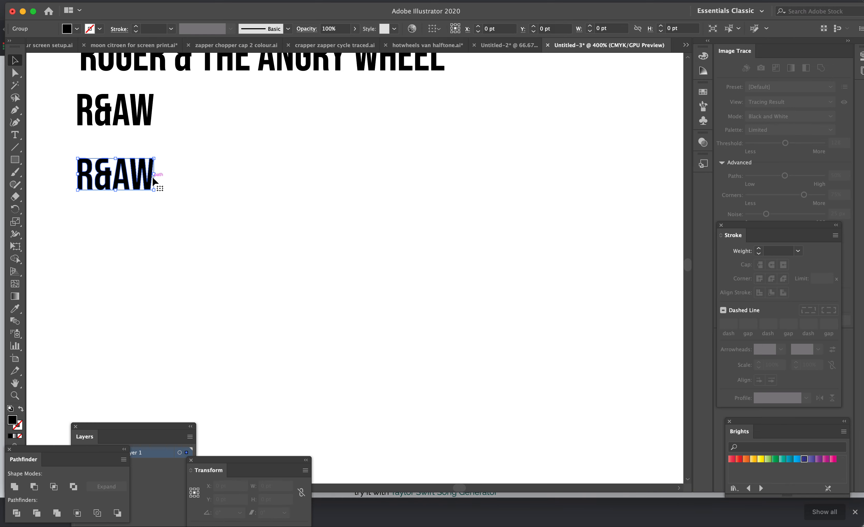
Compare the outlined "R&AW" copy with the editable text above it, highlighting the live ampersand as a single character.
key("super+equal")
key("super+equal")
key("super+equal")
key("super+equal")
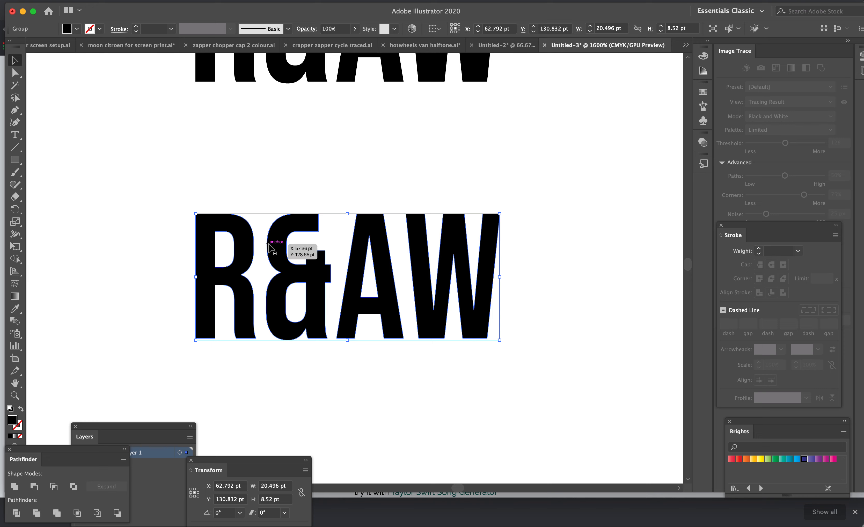
left_click(193, 222)
left_click(215, 230)
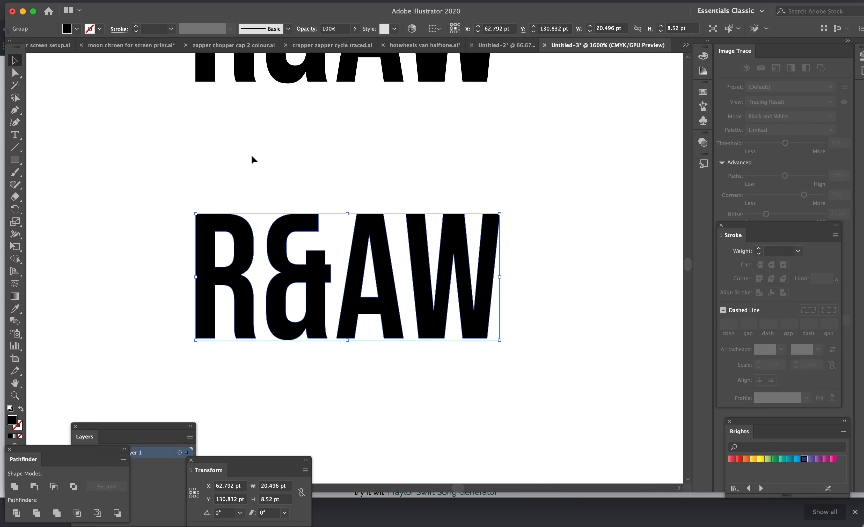
scroll(252, 157, "up", 3)
scroll(260, 159, "up", 4)
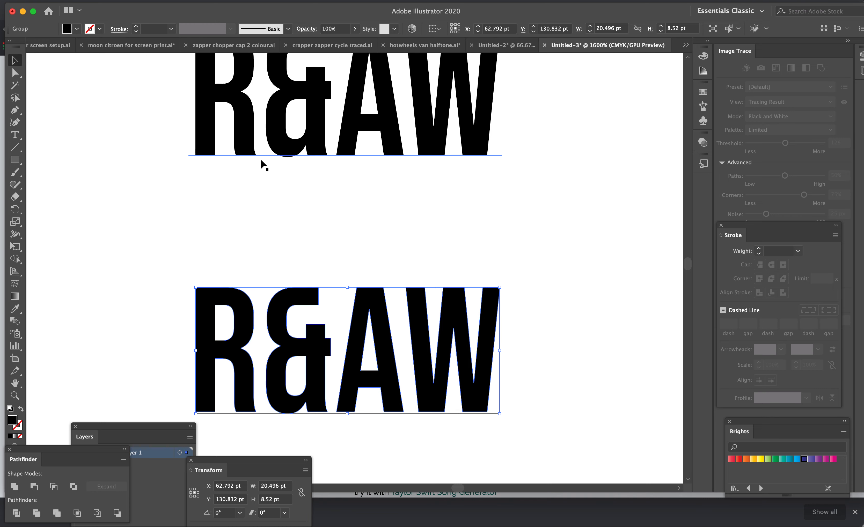
key("t")
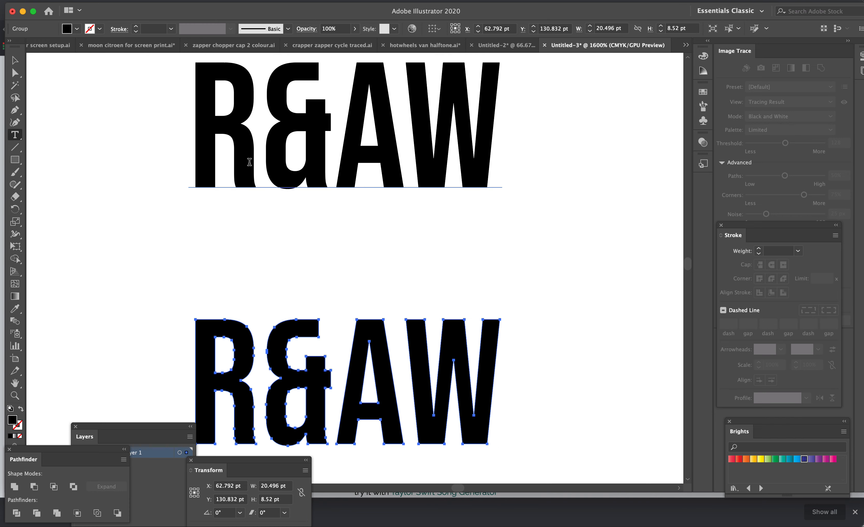
left_click(257, 160)
left_click_drag(266, 159, 322, 158)
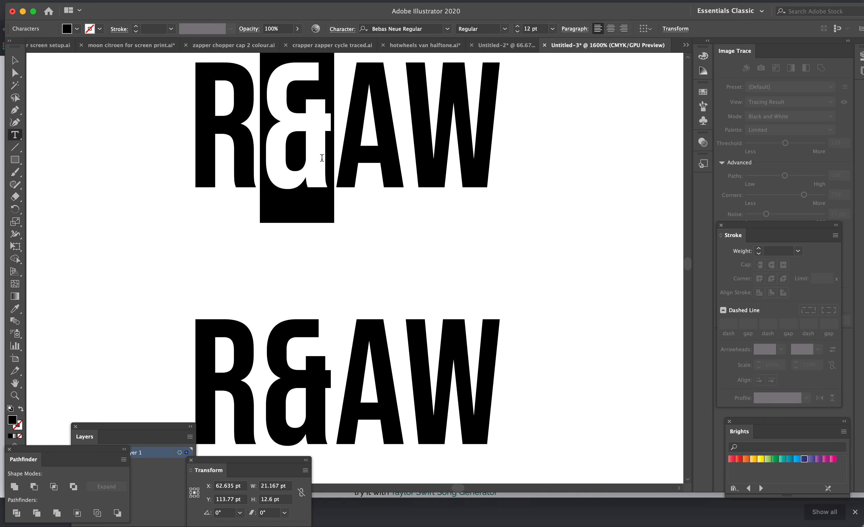
left_click(357, 256)
scroll(381, 270, "down", 1)
scroll(382, 270, "down", 4)
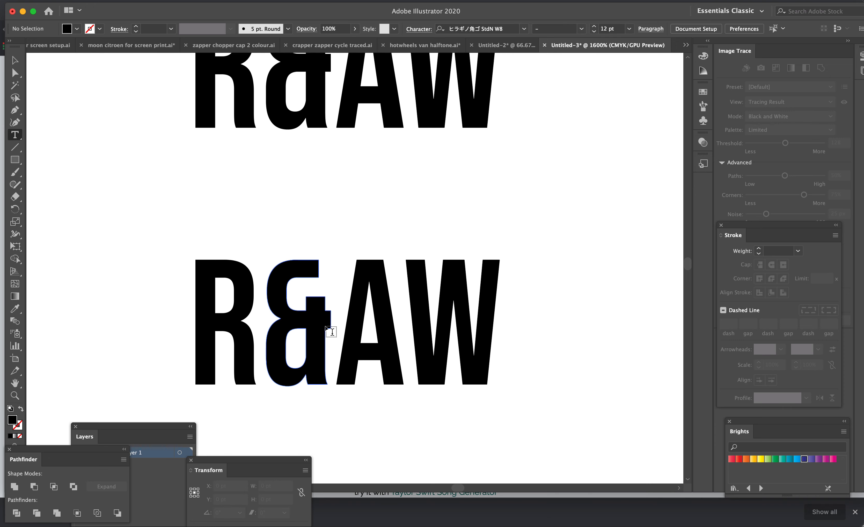
Move the outlined "R&AW" to about X 63.7 pt, Y 128.7 pt and ungroup it into separate letters.
key("v")
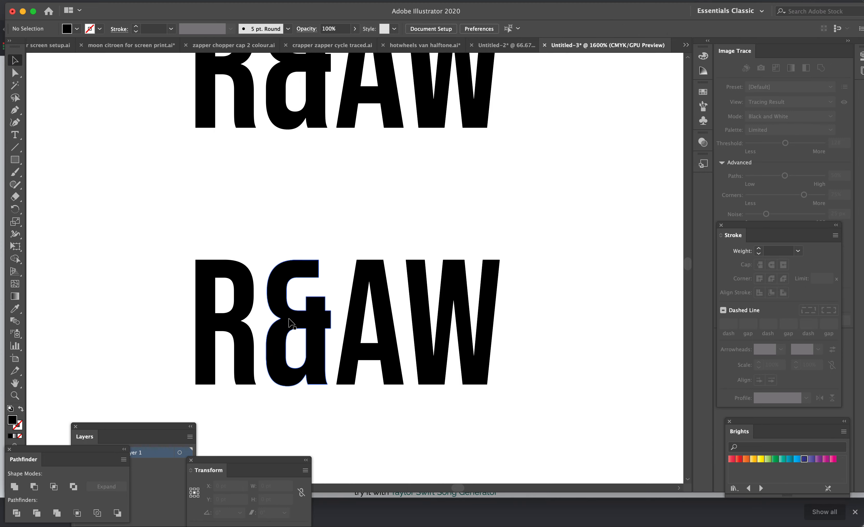
left_click_drag(244, 310, 258, 279)
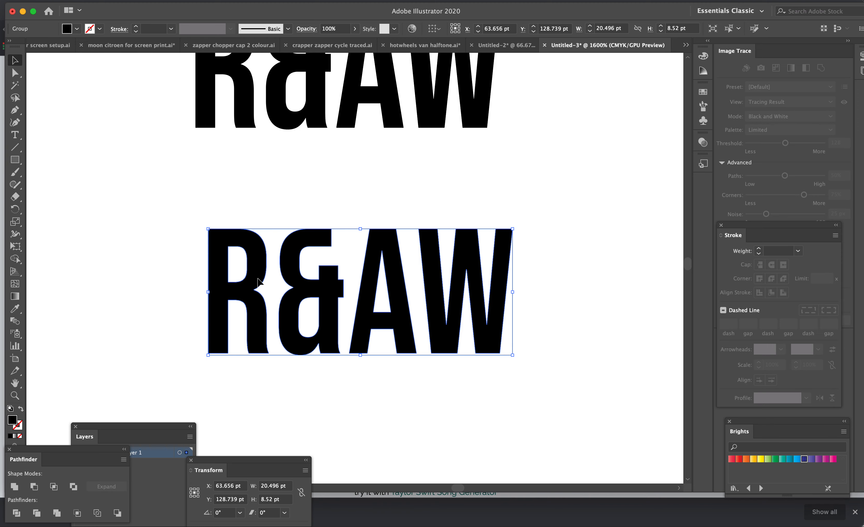
key("super")
key("super+8")
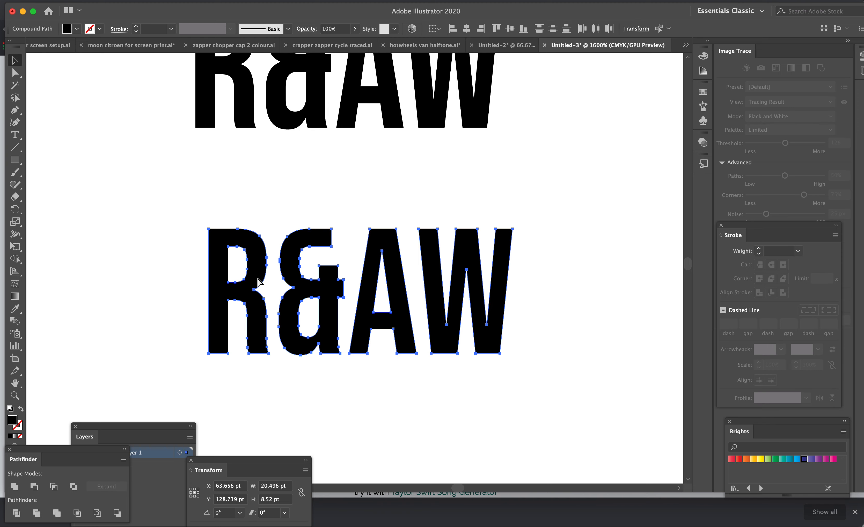
Try moving the outlined R on its own away from the ampersand, to X about 52.4 pt, and undo the move.
left_click(194, 228)
left_click(227, 253)
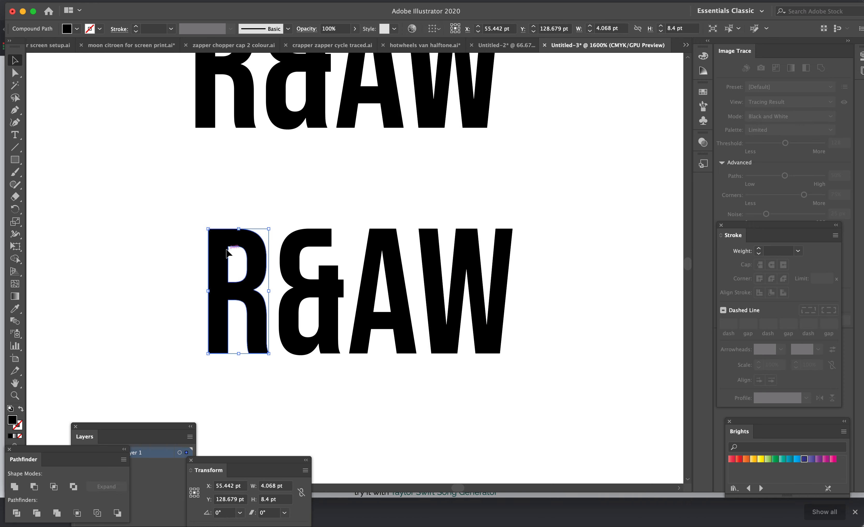
left_click_drag(226, 249, 182, 243)
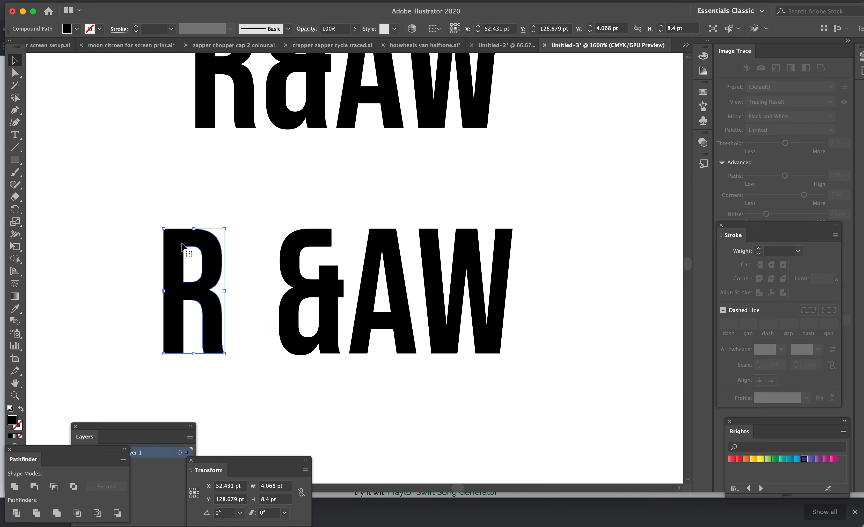
key("super+z")
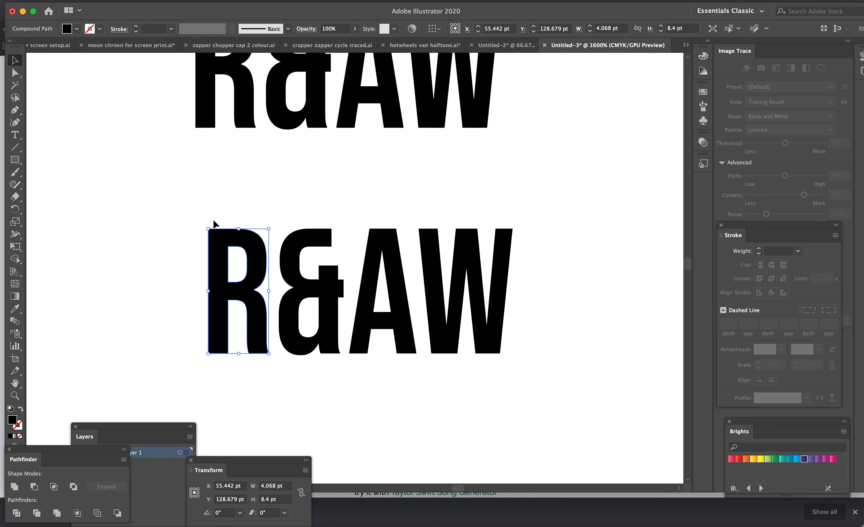
Duplicate all the outlined "R&AW" letters straight down, placing the copy at Y about 146.7 pt.
key("super+minus")
key("super+minus")
key("super+minus")
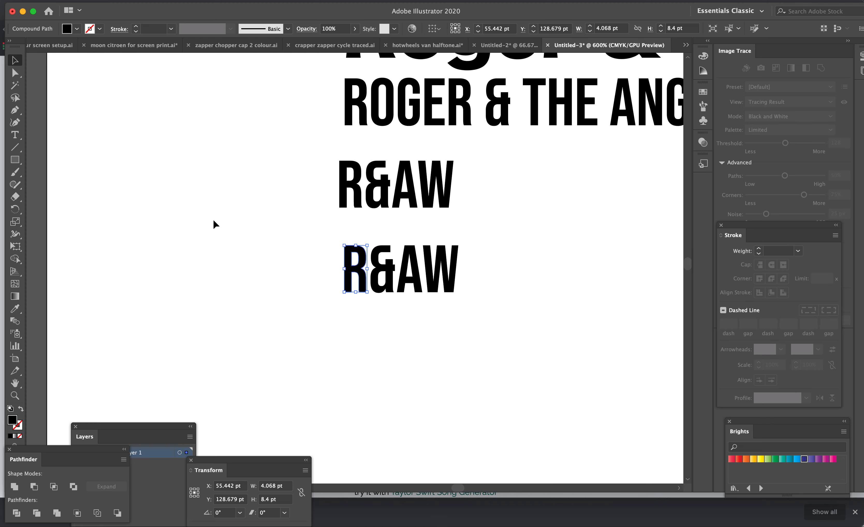
left_click_drag(334, 230, 496, 321)
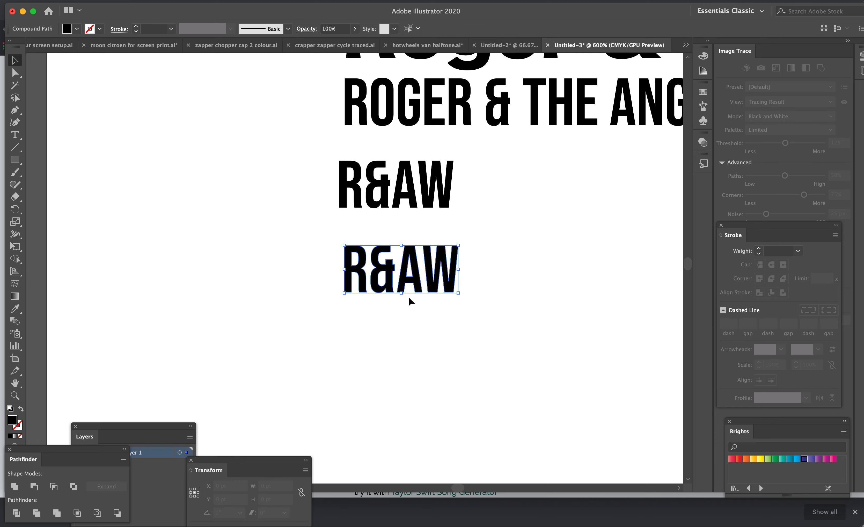
left_click_drag(389, 274, 397, 374)
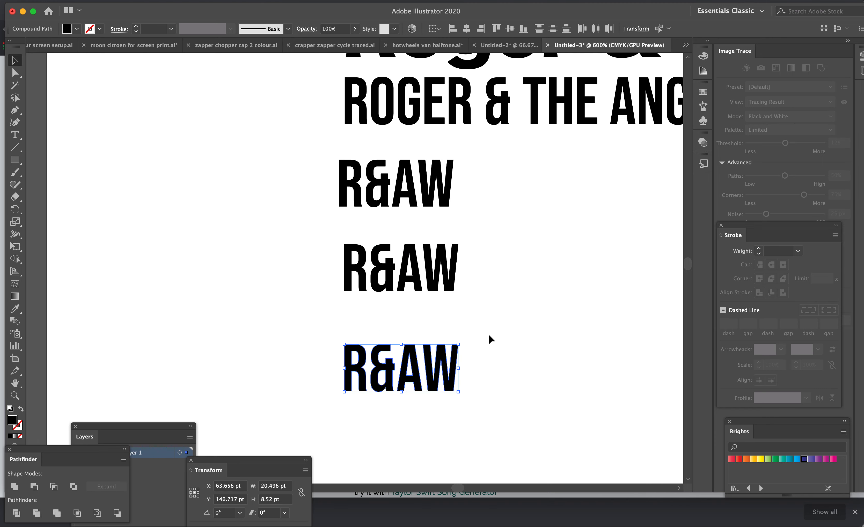
In the lowest copy, move the W sideways to overlap the A's leg and move the ampersand against the A.
scroll(491, 327, "down", 5)
scroll(483, 314, "up", 3)
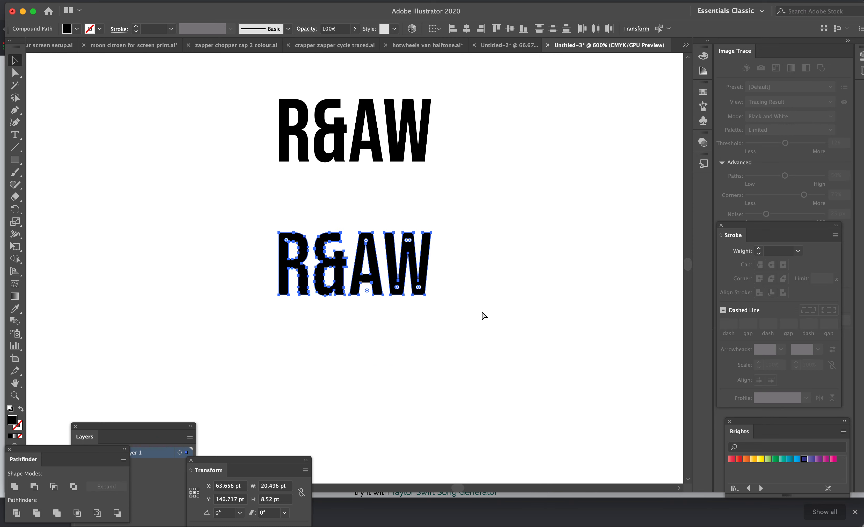
left_click(397, 362)
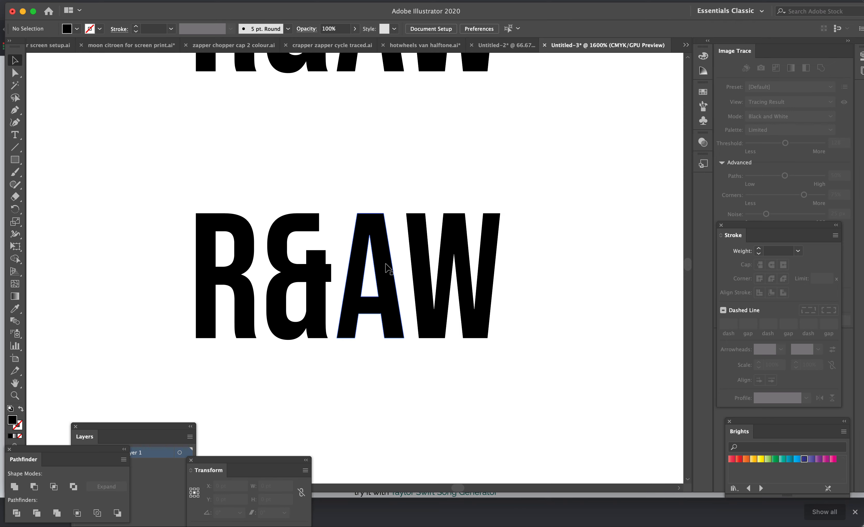
left_click(425, 250)
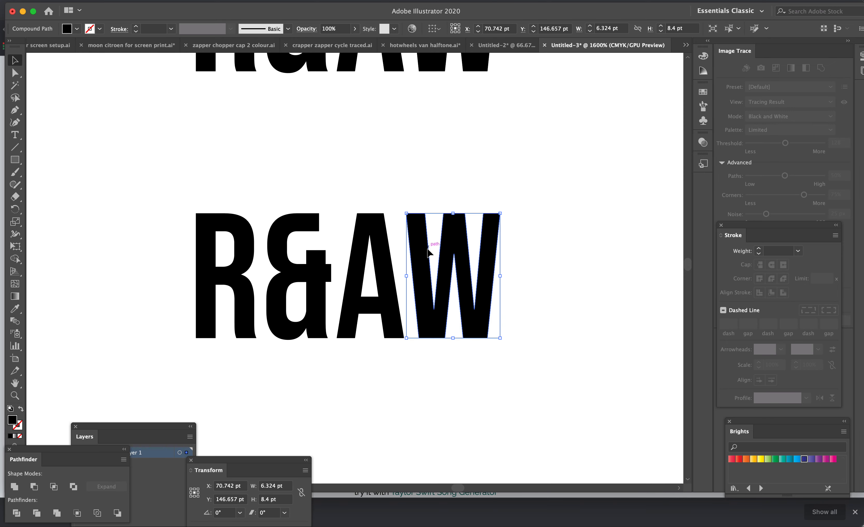
left_click_drag(427, 251, 401, 330)
left_click(488, 303)
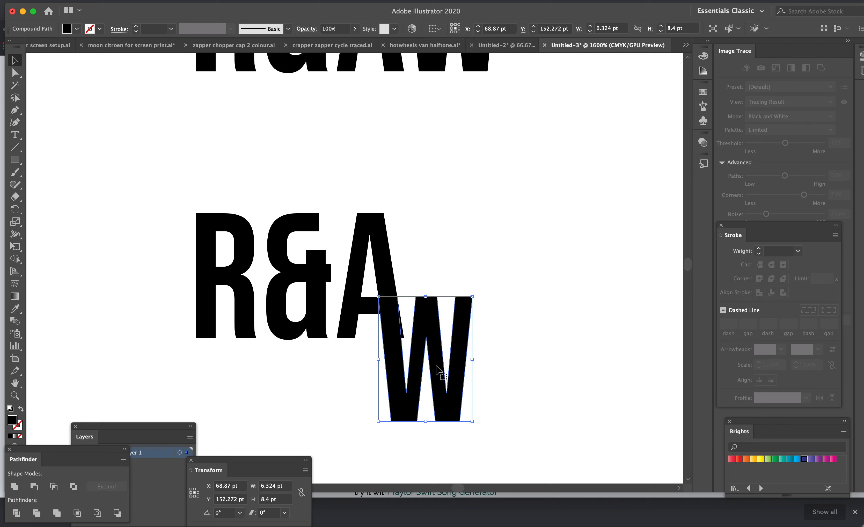
left_click_drag(437, 367, 436, 289)
left_click(490, 296)
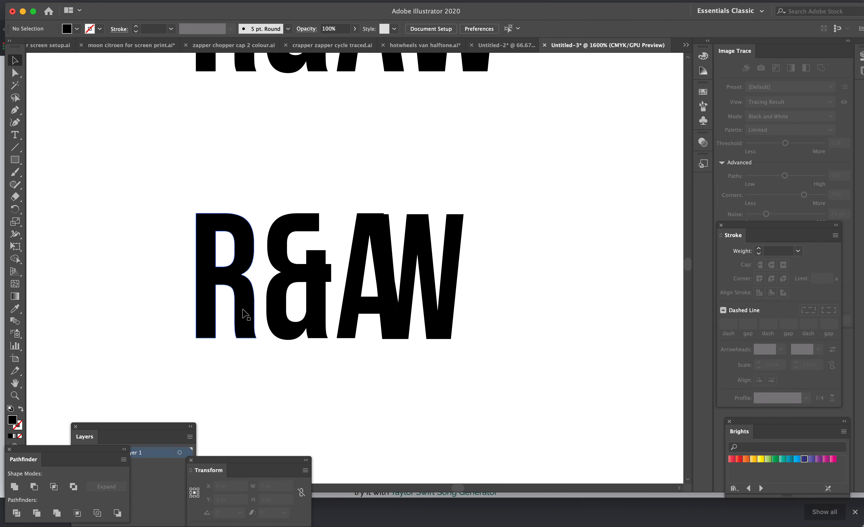
left_click_drag(305, 279, 321, 280)
left_click(266, 208)
Mirror the R horizontally to about 3.75 pt wide and place it beside the ampersand at X about 57.8 pt.
left_click(217, 256)
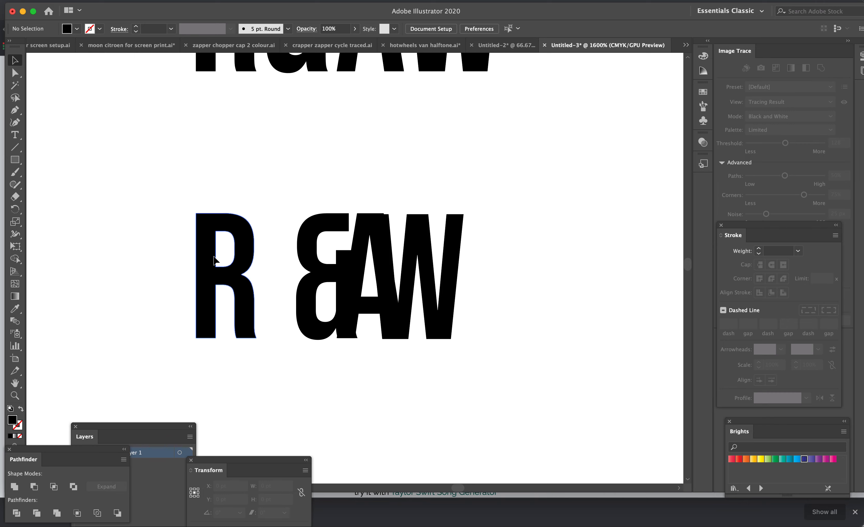
left_click_drag(217, 256, 267, 256)
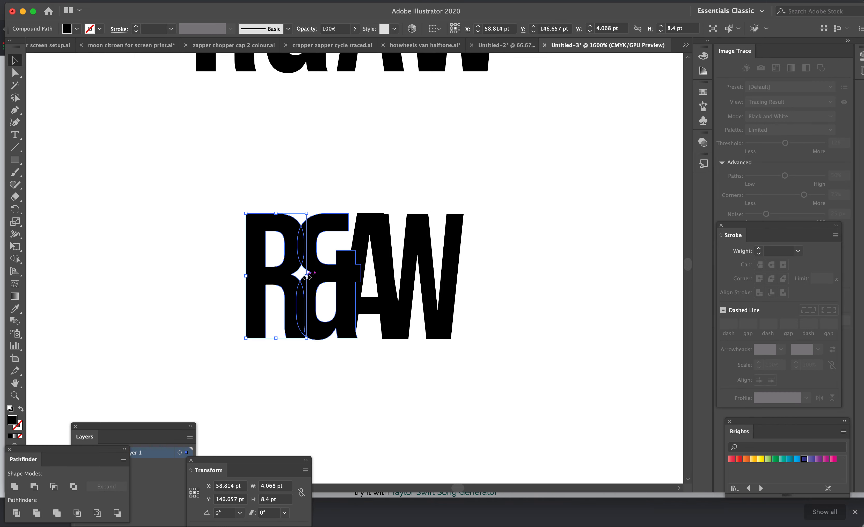
left_click_drag(306, 276, 190, 273)
left_click_drag(236, 254, 279, 257)
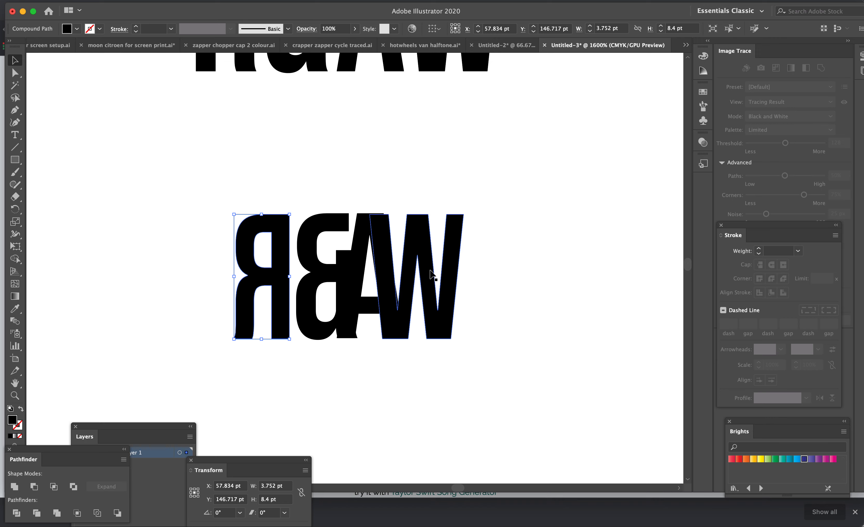
Shift the overlapping W and A away from the ampersand, keeping the A's leg joined to the W.
left_click(418, 230)
left_click_drag(511, 208, 402, 245)
left_click(406, 251)
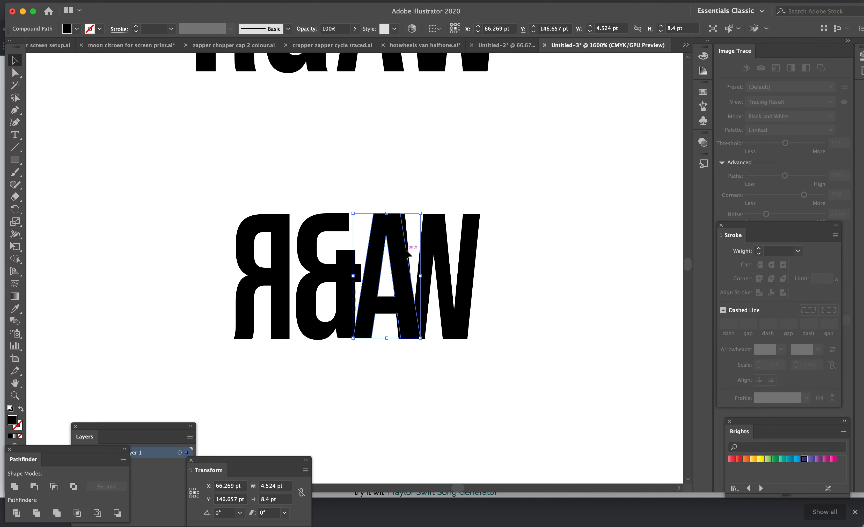
left_click_drag(400, 258, 414, 258)
Mirror the ampersand horizontally, making it about 4.38 pt wide.
left_click(363, 201)
left_click_drag(331, 269, 234, 269)
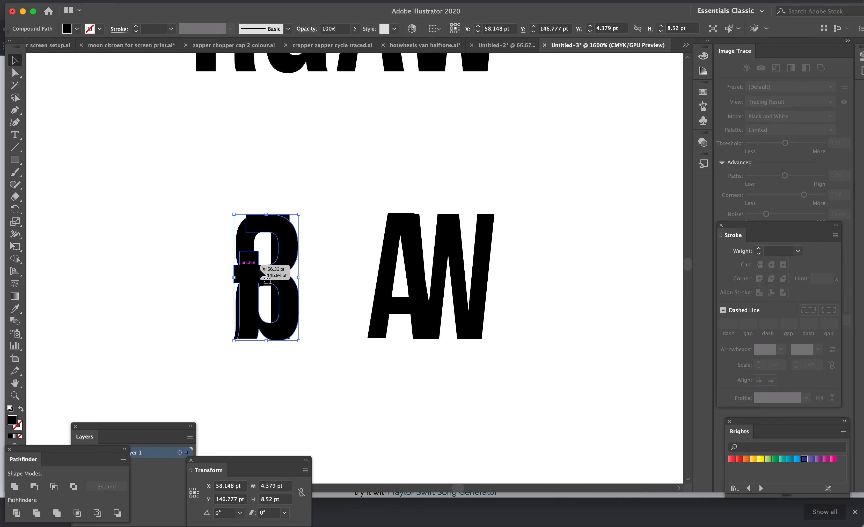
Try placing the mirrored ampersand between the R and the A with a 0.36° rotation, and undo both changes.
left_click_drag(284, 286, 350, 290)
left_click_drag(364, 345, 367, 349)
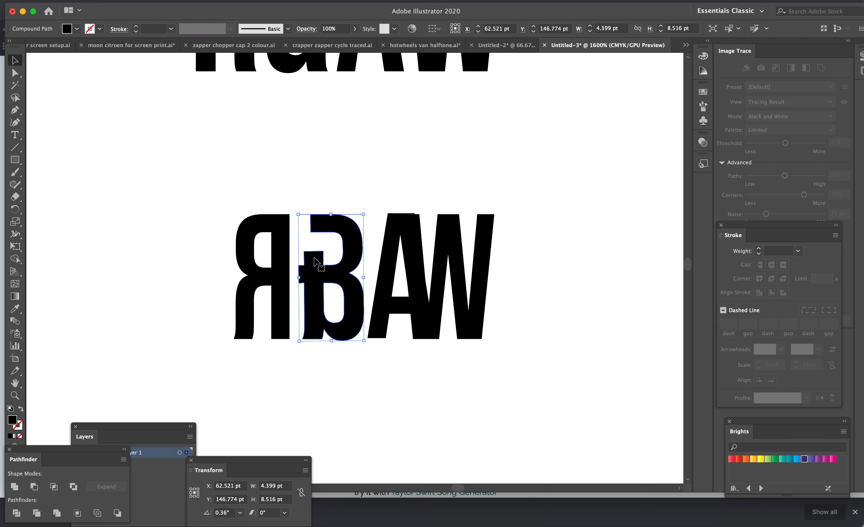
left_click(319, 207)
left_click(331, 215)
key("super+z")
key("super+z")
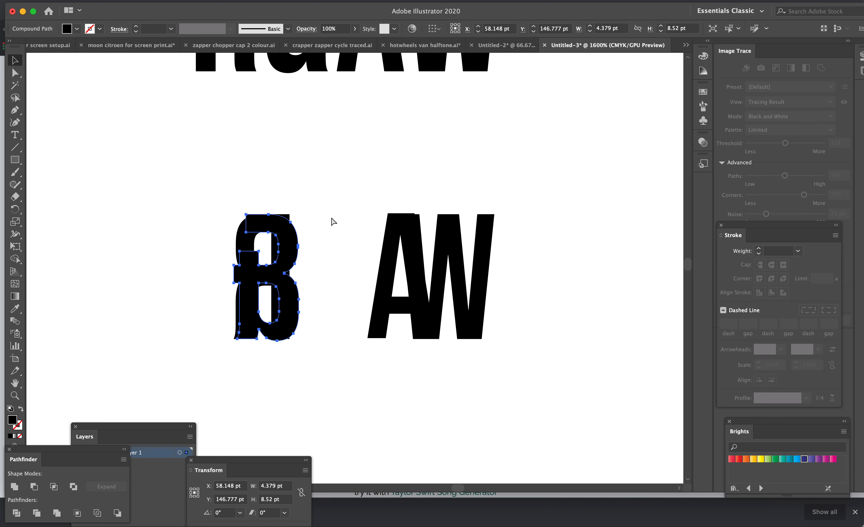
Move the mirrored ampersand between the reversed R and the A, at X about 62.1 pt.
left_click_drag(294, 252, 364, 254)
key("super+z")
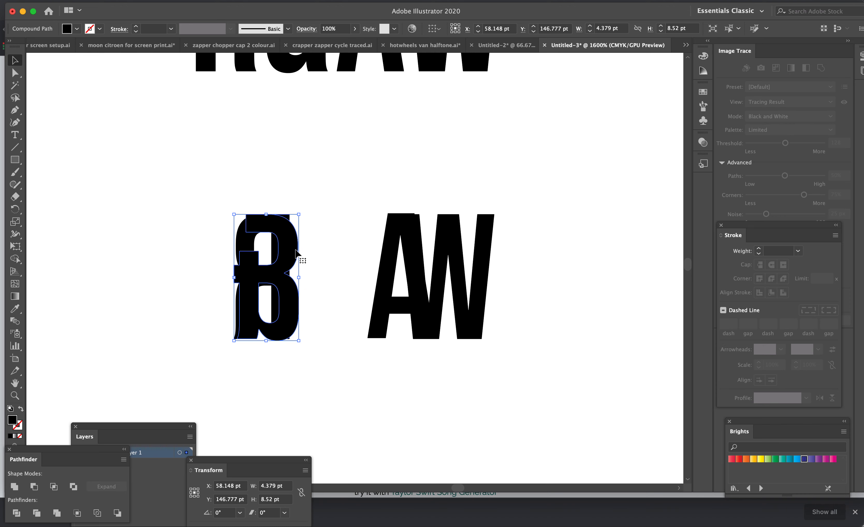
left_click_drag(295, 250, 357, 246)
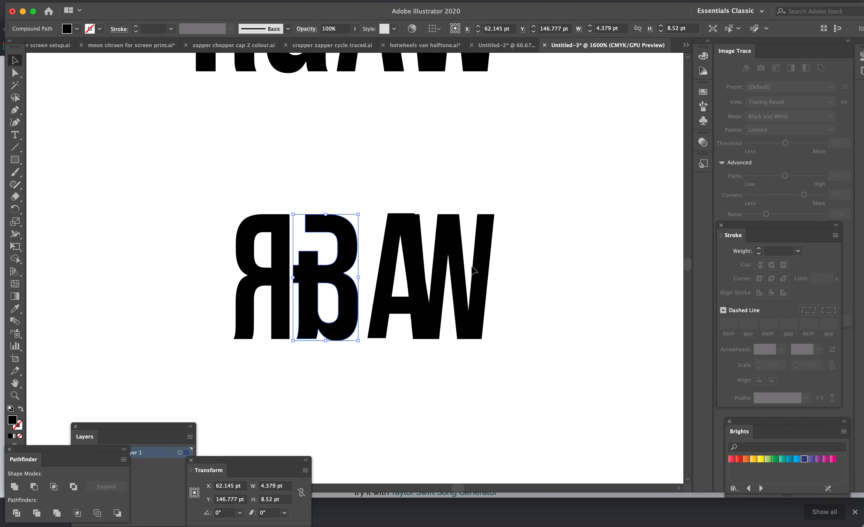
left_click(513, 269)
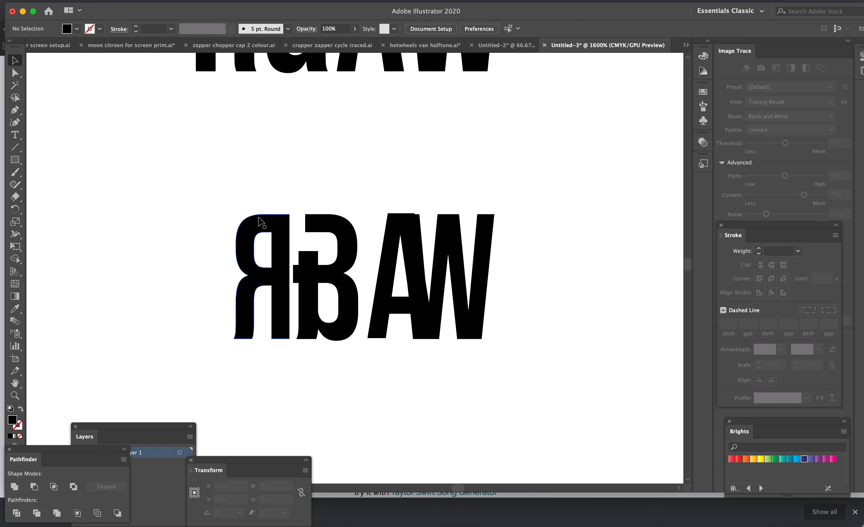
Try stacking the reversed R and mirrored ampersand together above the overlapping A and W.
left_click_drag(237, 197, 295, 362)
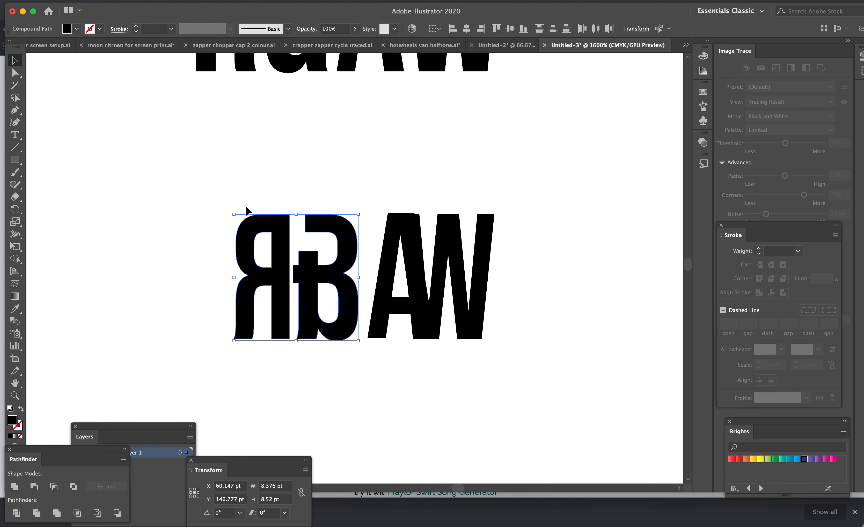
left_click_drag(210, 182, 501, 180)
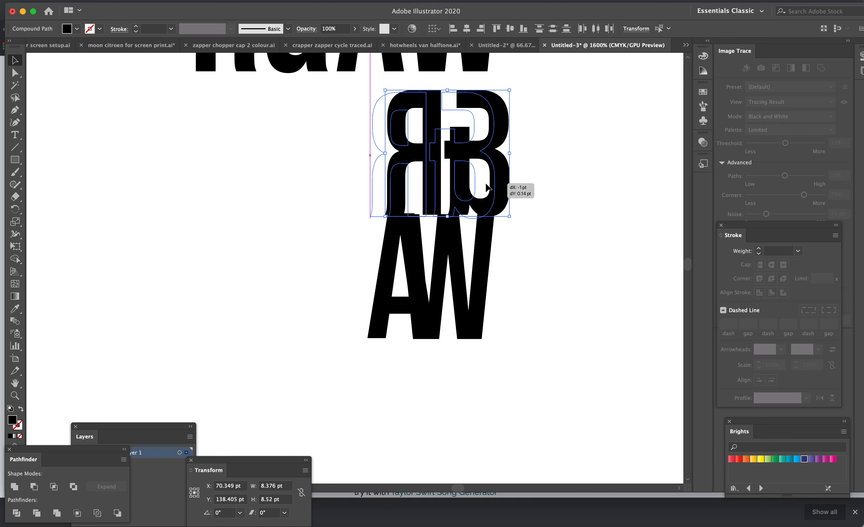
left_click(508, 185)
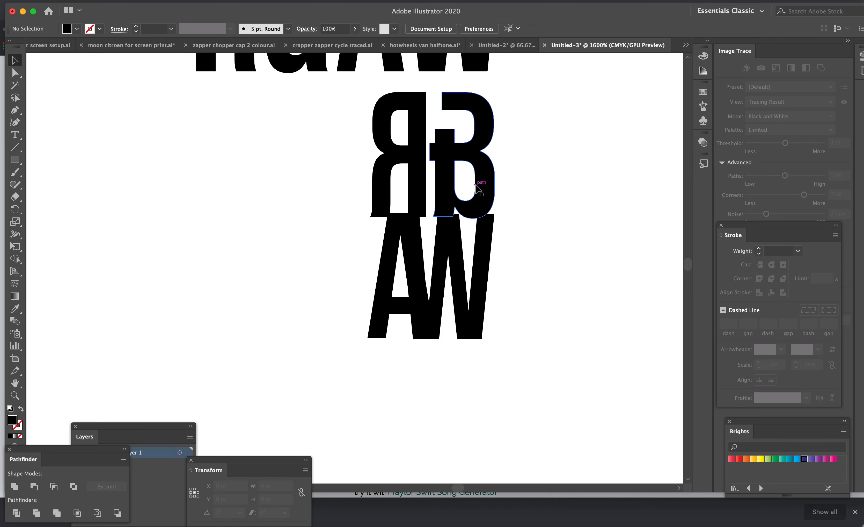
Place the mirrored ampersand directly beside the A and overlap the reversed R's stem with the ampersand's stem, the R at X about 60 pt.
left_click_drag(477, 152, 346, 271)
left_click(571, 278)
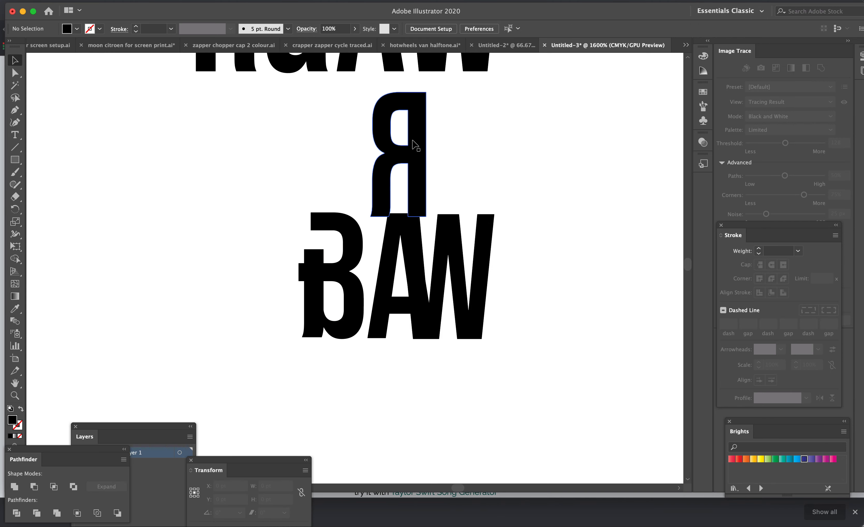
left_click_drag(413, 148, 314, 261)
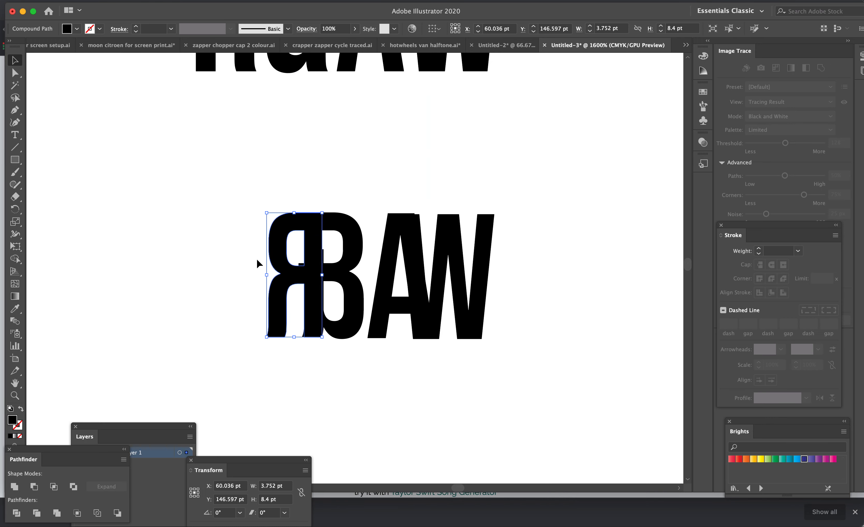
left_click(200, 260)
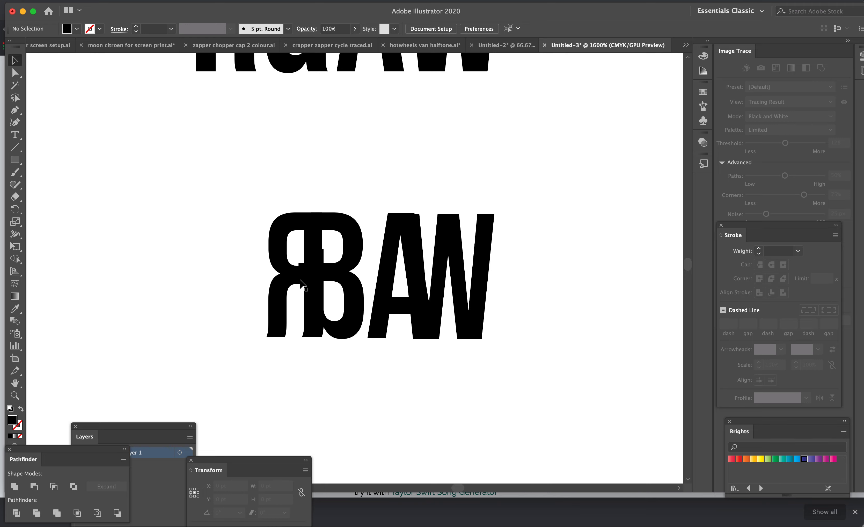
Try overlapping the ampersand further into the reversed R at X about 61.9 pt, and undo the move.
left_click(309, 284)
left_click_drag(299, 276, 281, 275)
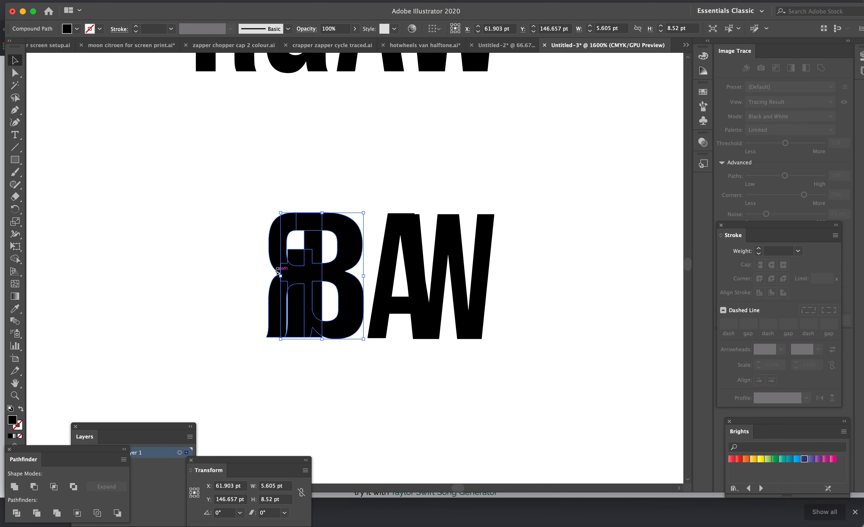
key("super+z")
left_click(223, 288)
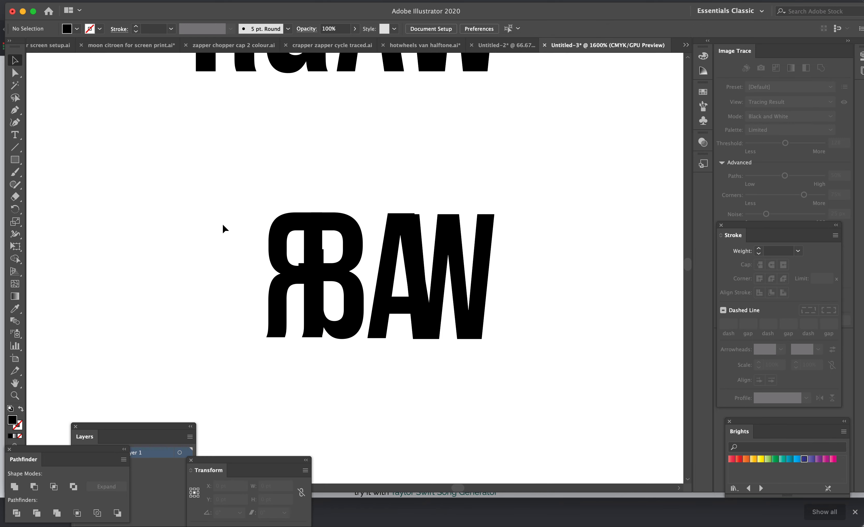
Move the whole joined lettermark up closer to the R&AW above it, at X about 64.7 pt and Y about 143 pt.
left_click_drag(223, 229, 598, 363)
left_click_drag(479, 299, 461, 245)
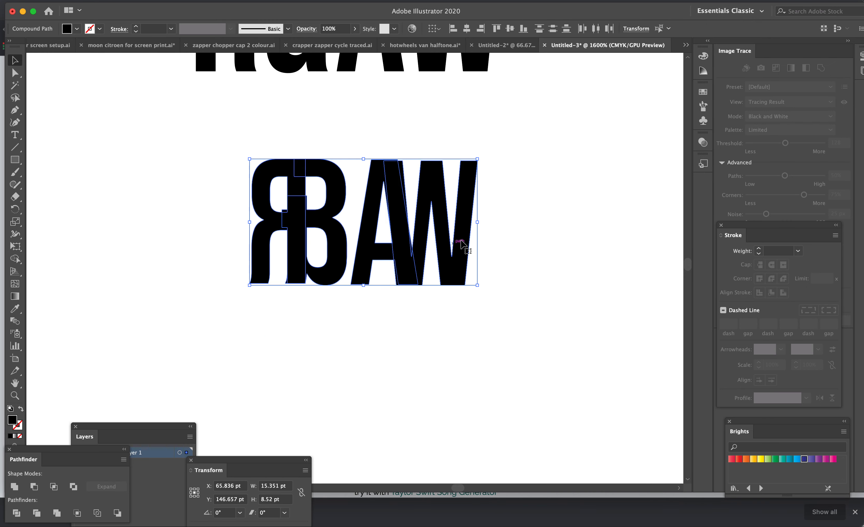
scroll(509, 208, "up", 3)
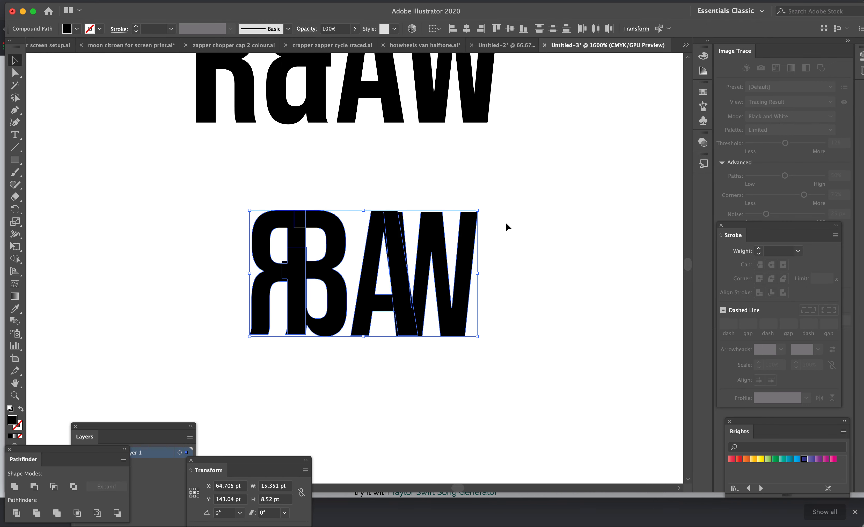
scroll(506, 221, "up", 5)
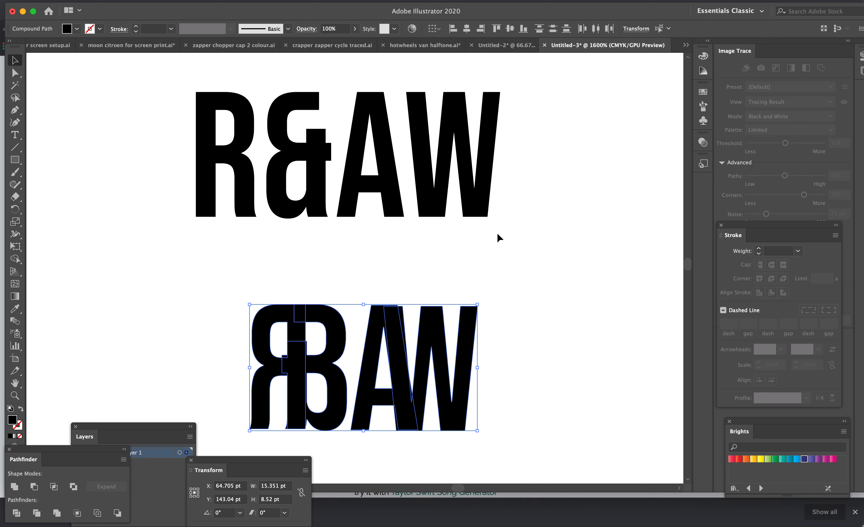
Compare the joined lettermark at 600% zoom with the plain R&AW versions and the full band name above it.
key("super+minus")
key("super+minus")
key("super+minus")
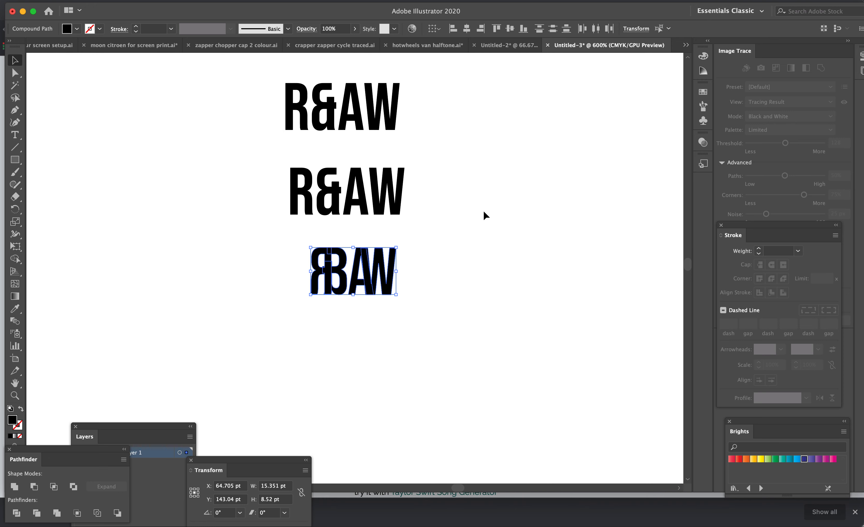
scroll(484, 216, "up", 6)
scroll(414, 205, "up", 3)
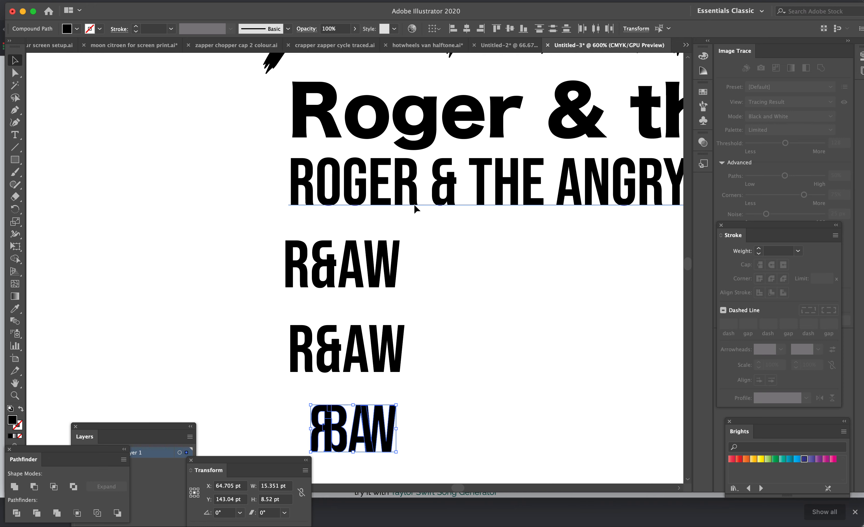
scroll(414, 206, "up", 1)
scroll(414, 205, "down", 4)
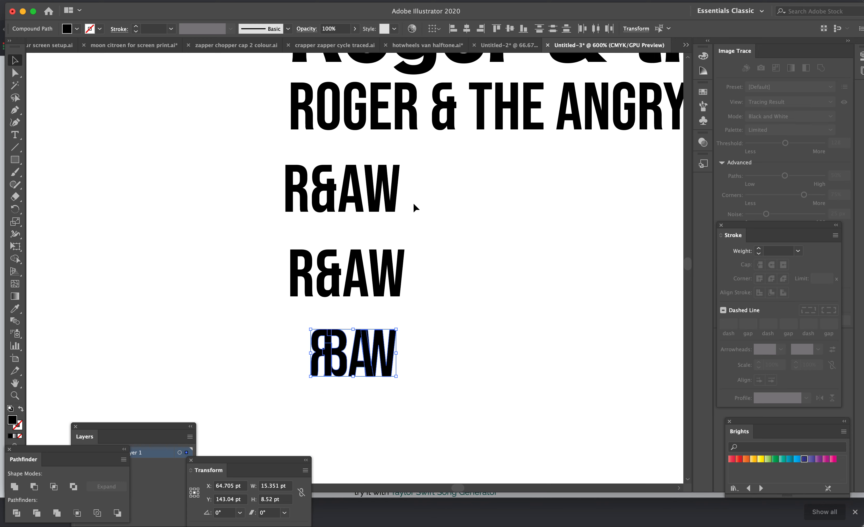
scroll(415, 208, "down", 3)
left_click(434, 355)
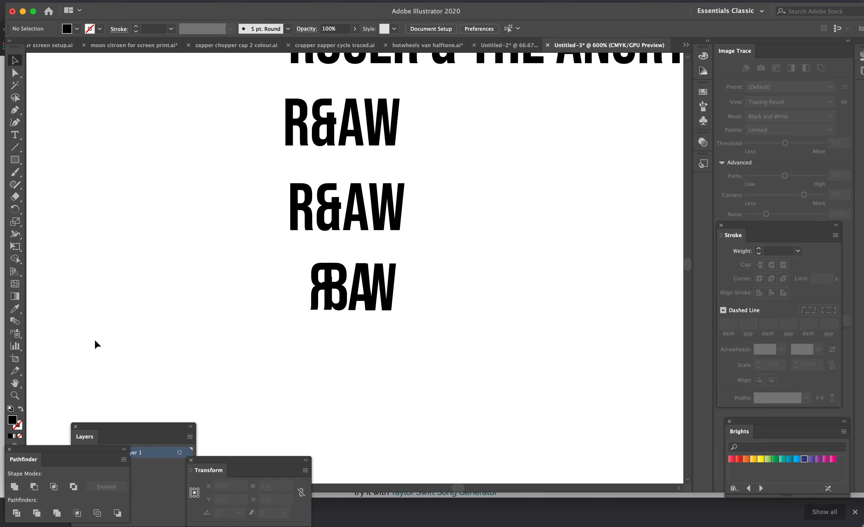
Pull the reversed R away from the mirrored ampersand, leaving a clear gap between the two letters.
key("super+equal")
key("super+equal")
key("super+equal")
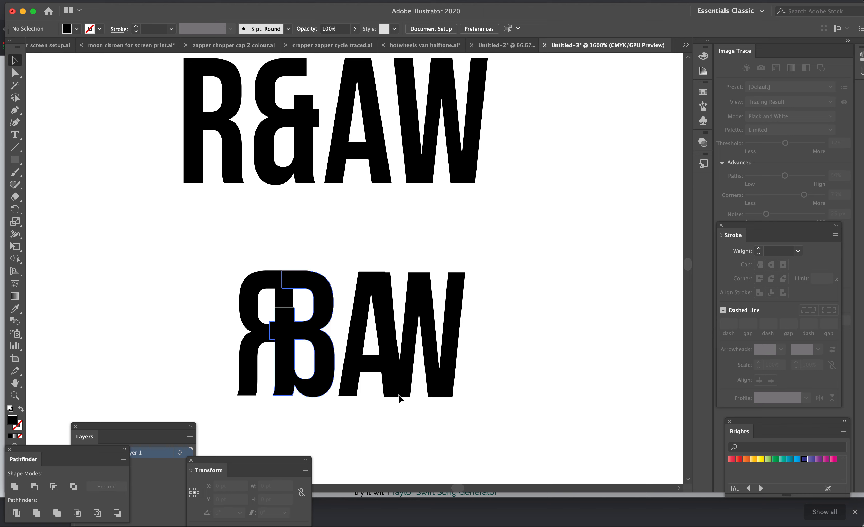
scroll(509, 376, "down", 2)
scroll(505, 349, "down", 1)
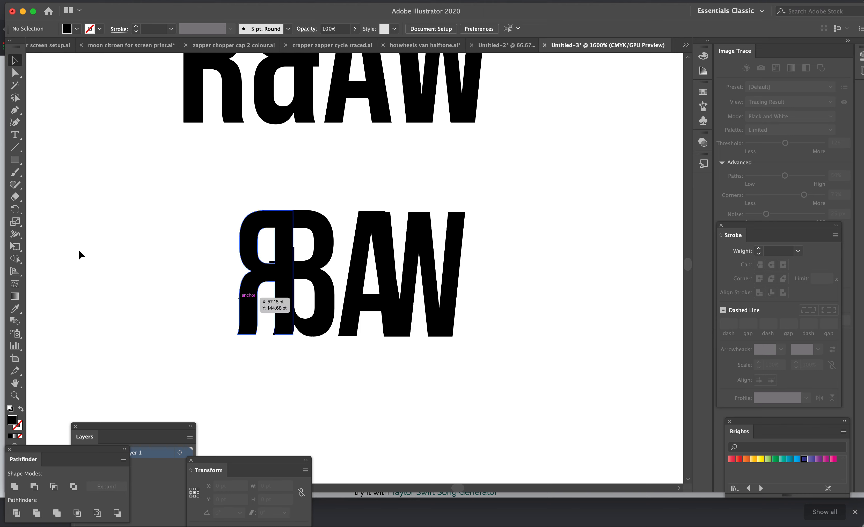
scroll(191, 207, "down", 1)
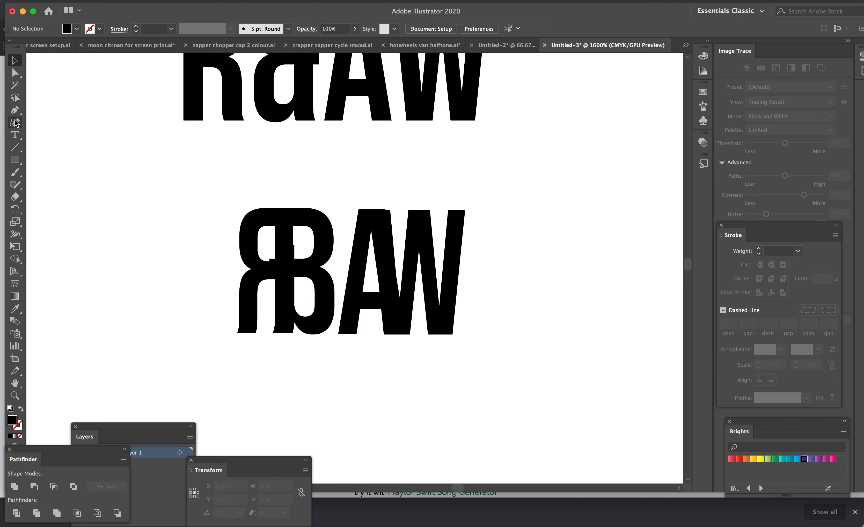
left_click(253, 226)
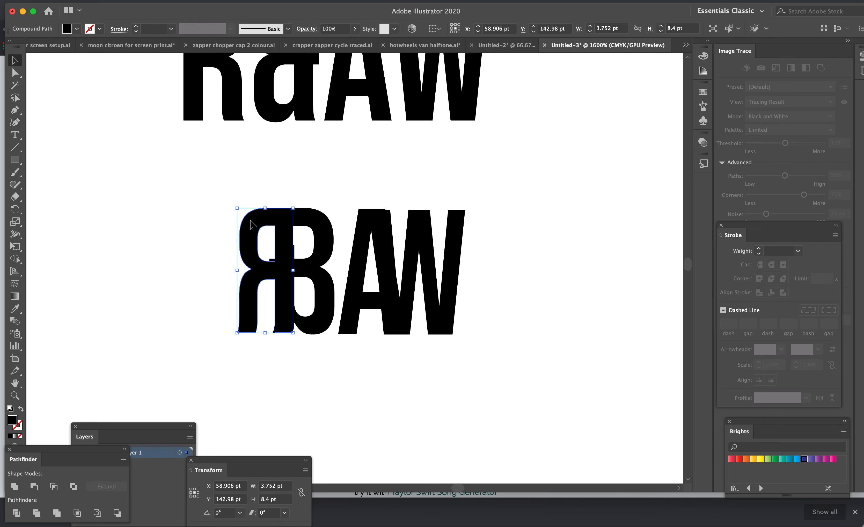
left_click_drag(254, 226, 218, 221)
left_click(265, 174)
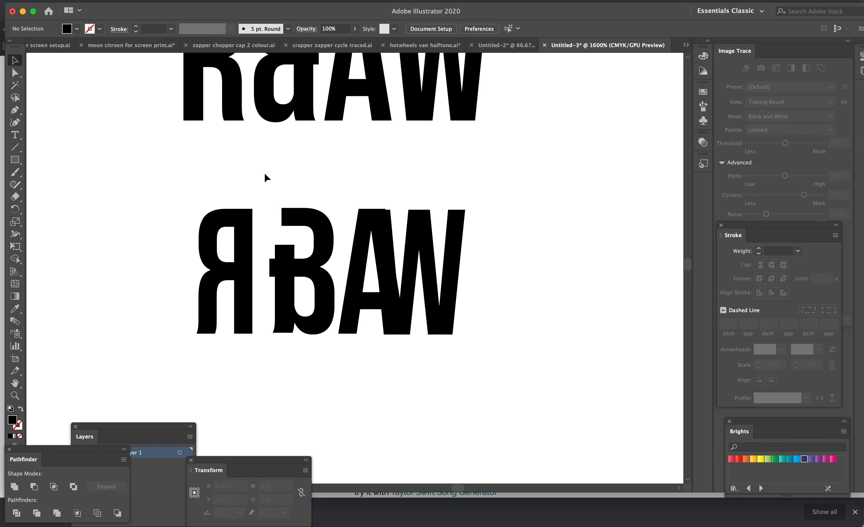
Draw a rectangle about 1.75 pt wide and 9.54 pt high that fully covers the reversed R's vertical stem.
key("super+equal")
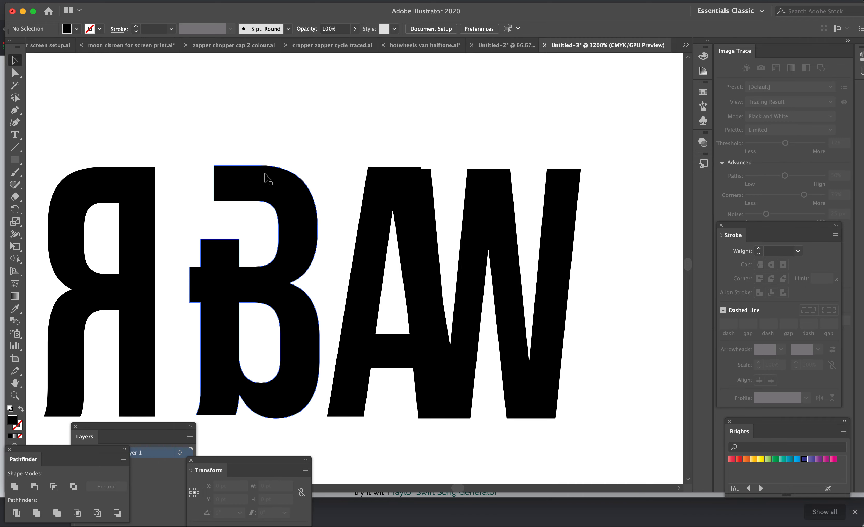
scroll(329, 273, "down", 1)
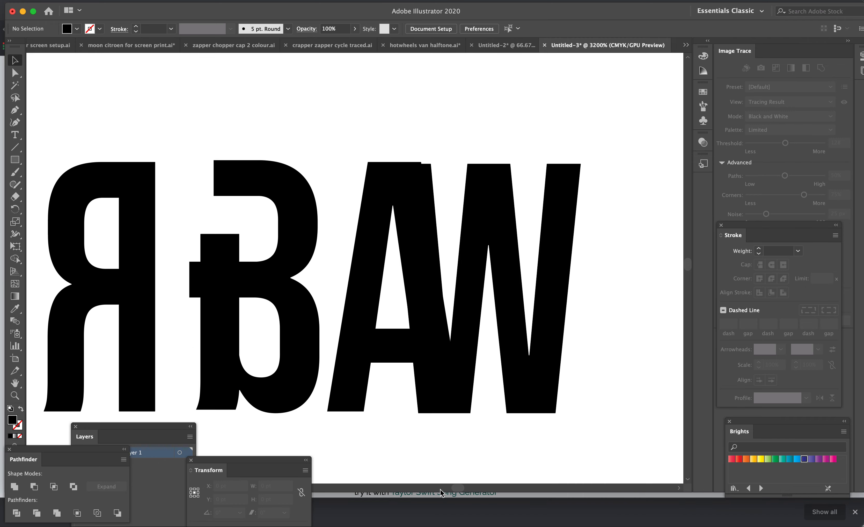
scroll(418, 449, "down", 1)
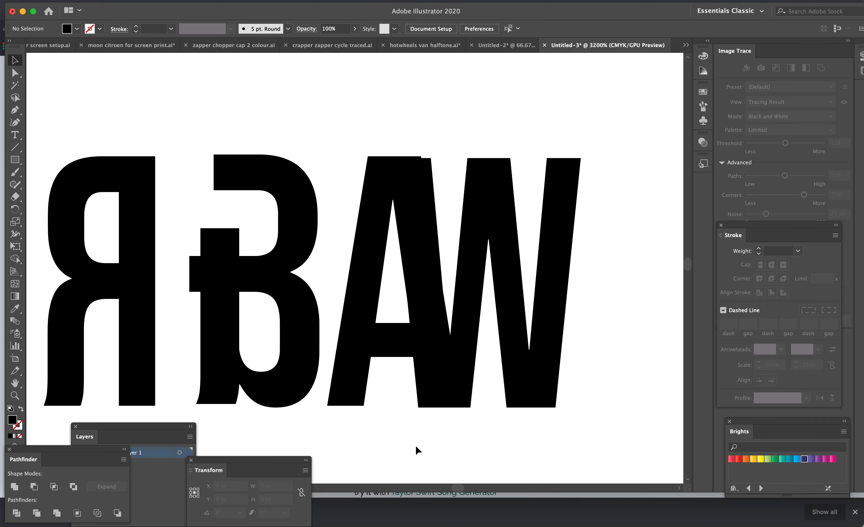
scroll(205, 255, "down", 2)
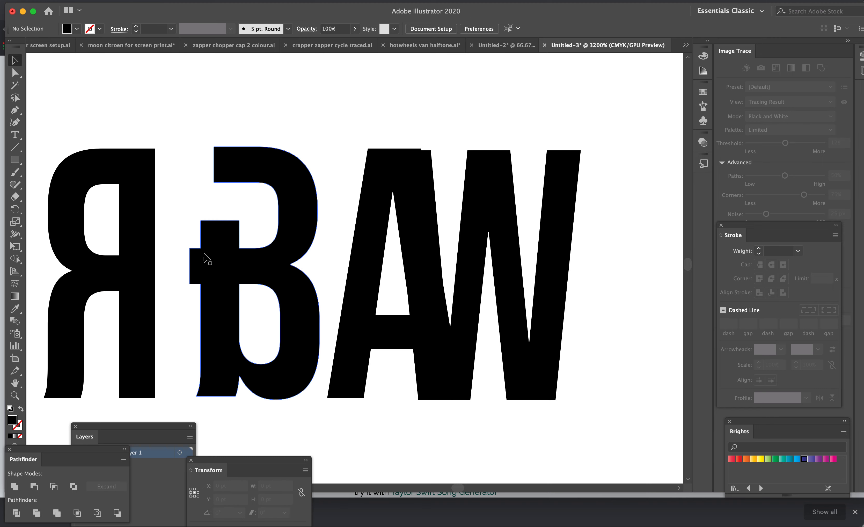
left_click(15, 160)
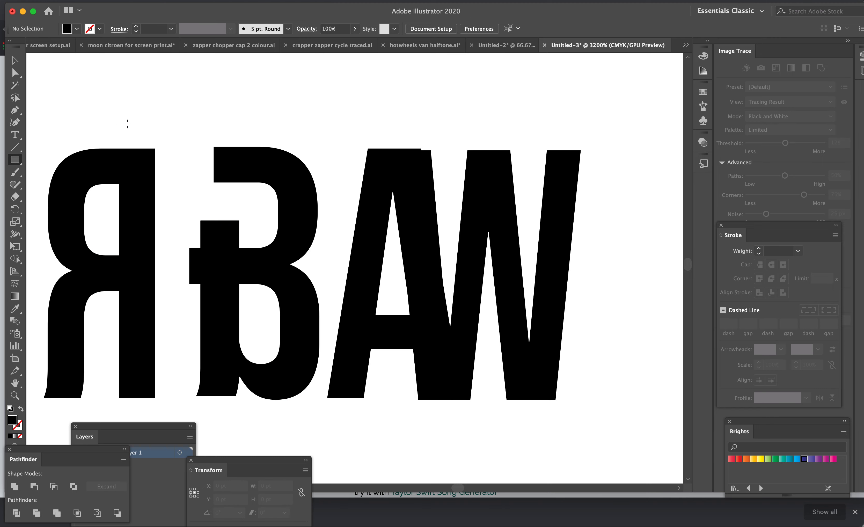
left_click_drag(119, 121, 171, 403)
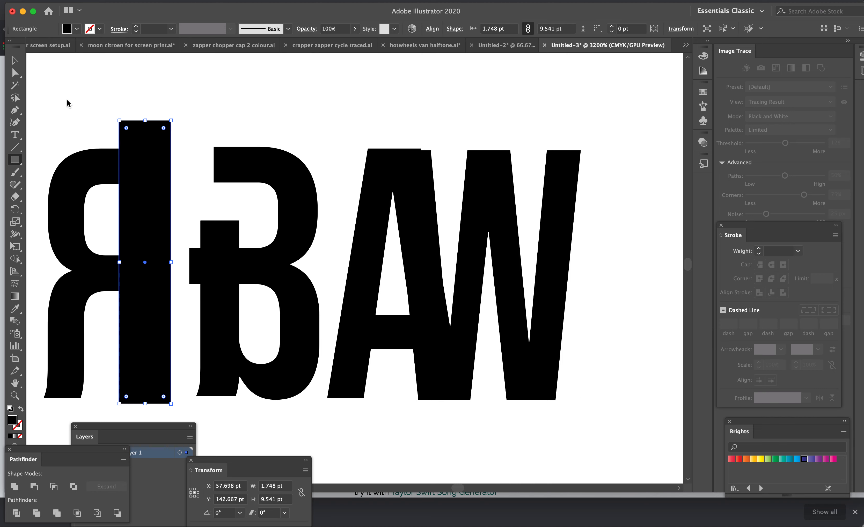
left_click(13, 62)
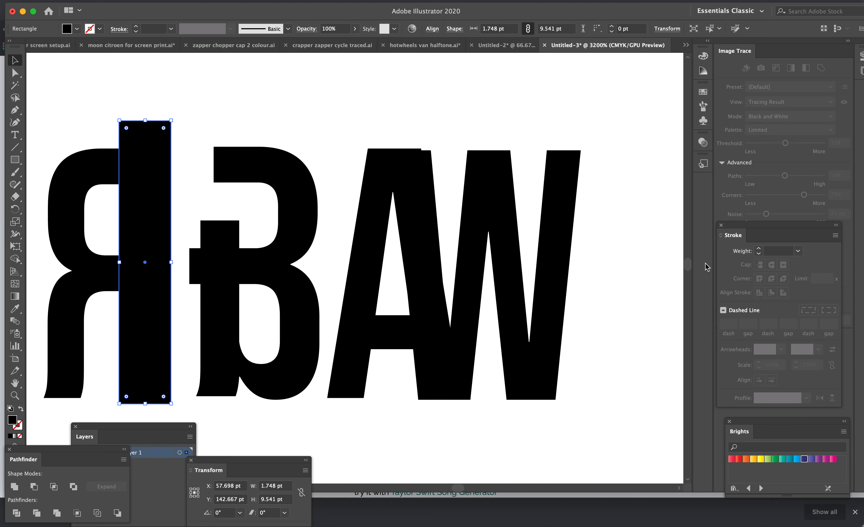
Fill the rectangle over the R's stem with red, hex FF0049.
double_click(12, 420)
mouse_move(336, 237)
left_mouse_down()
mouse_move(417, 196)
mouse_move(457, 188)
left_mouse_up()
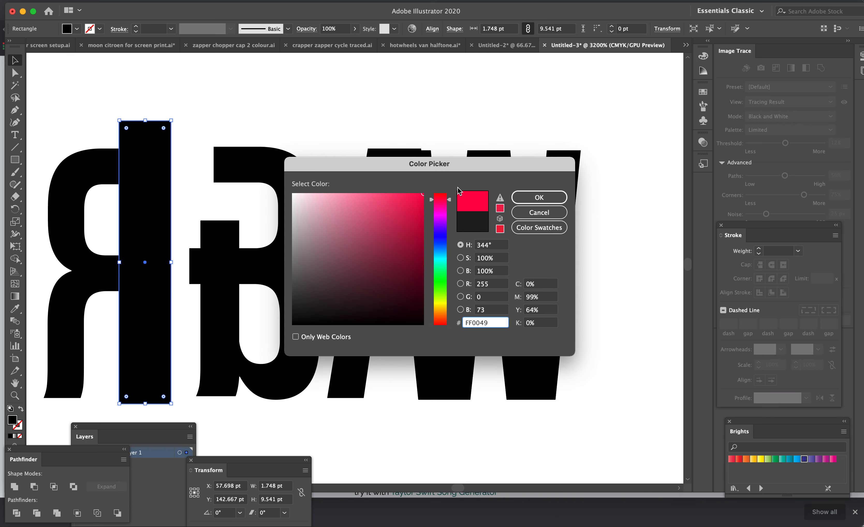
left_click(539, 197)
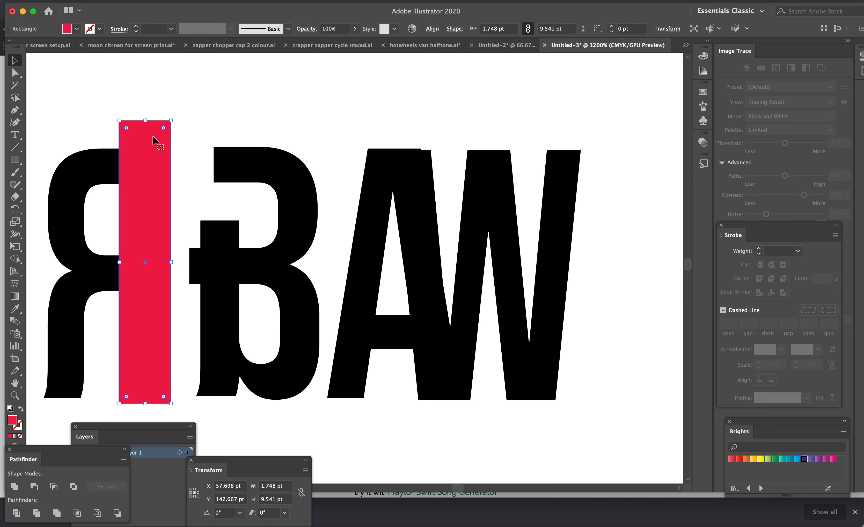
Subtract the red rectangle from the reversed R with Pathfinder, cutting off the letter's vertical stem.
left_click(94, 167, "shift")
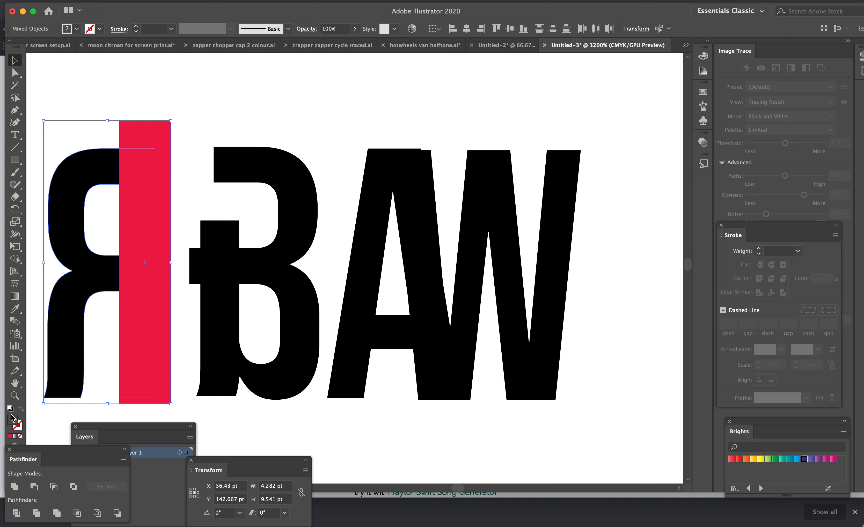
left_click_drag(50, 450, 376, 71)
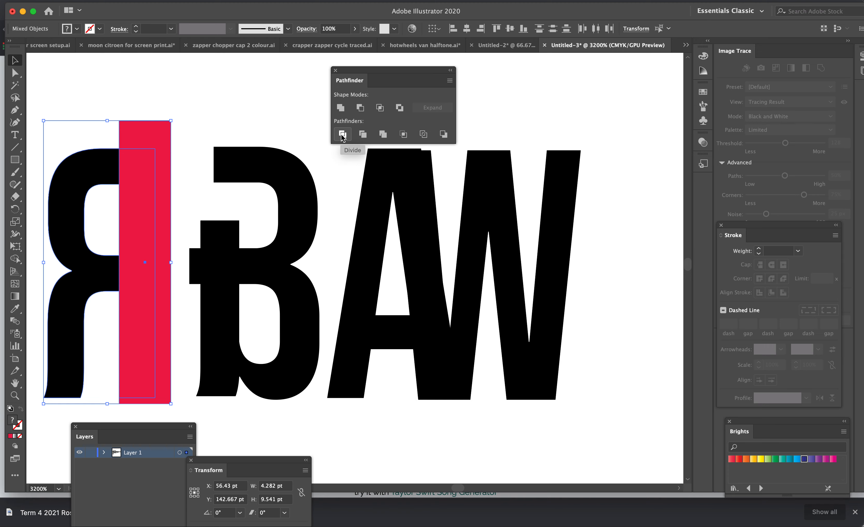
left_click(361, 108)
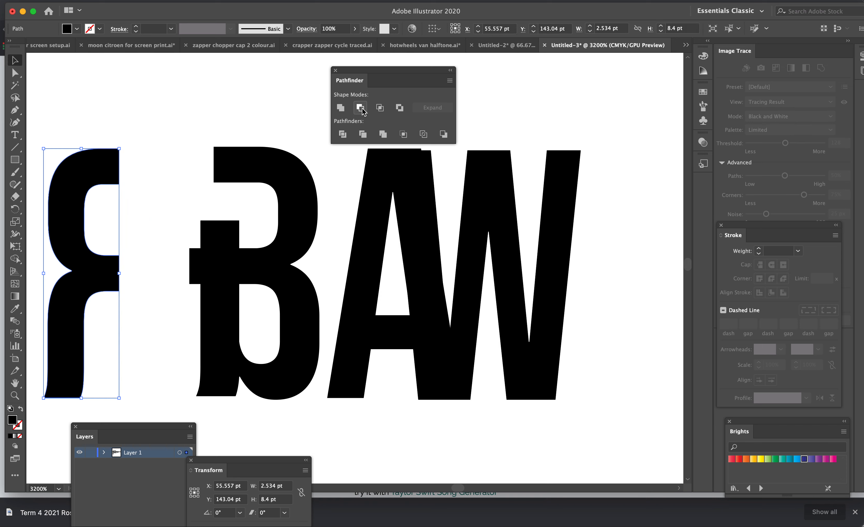
left_click(159, 134)
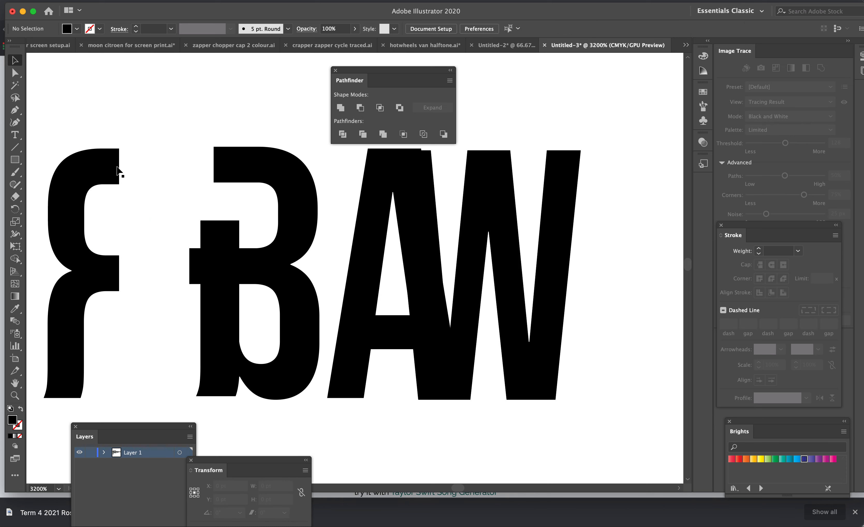
Move the stemless reversed R up against the mirrored ampersand's crossbar.
left_click_drag(82, 163, 148, 156)
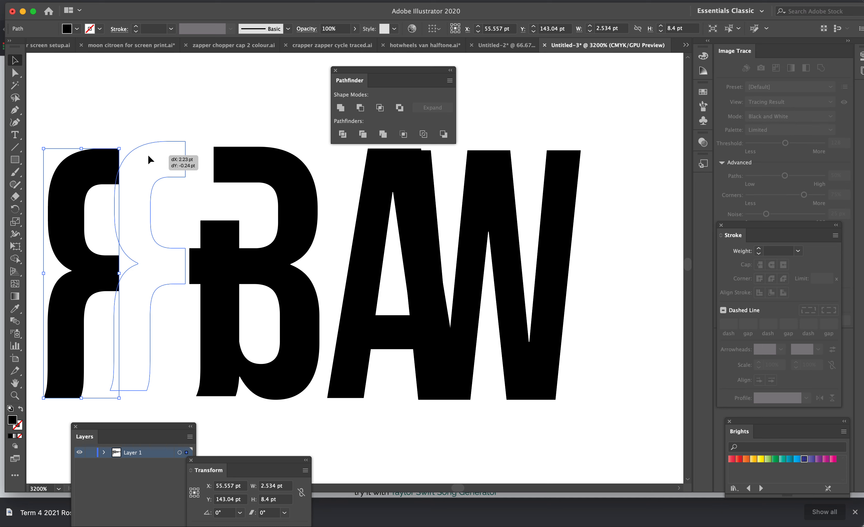
left_click_drag(148, 155, 148, 157)
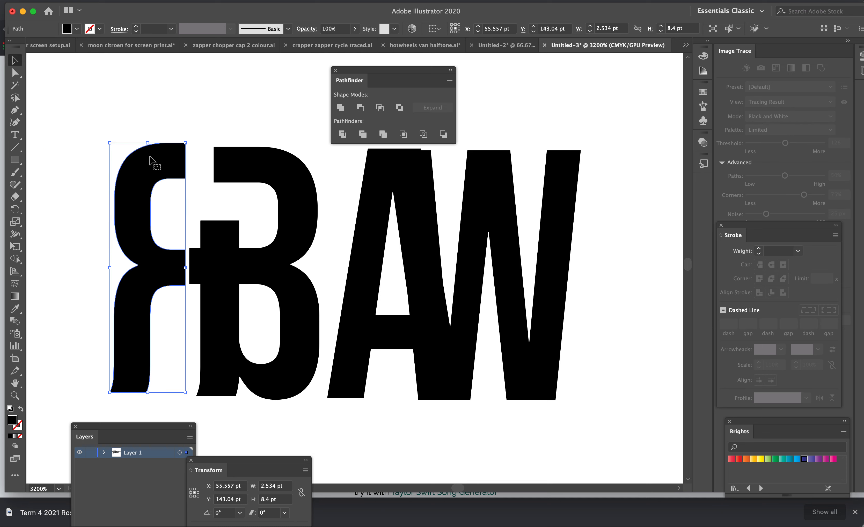
Extend the reversed R's upper arm with Direct Selection so its end sits level with and close to the mirrored ampersand's top arm.
left_click(63, 164)
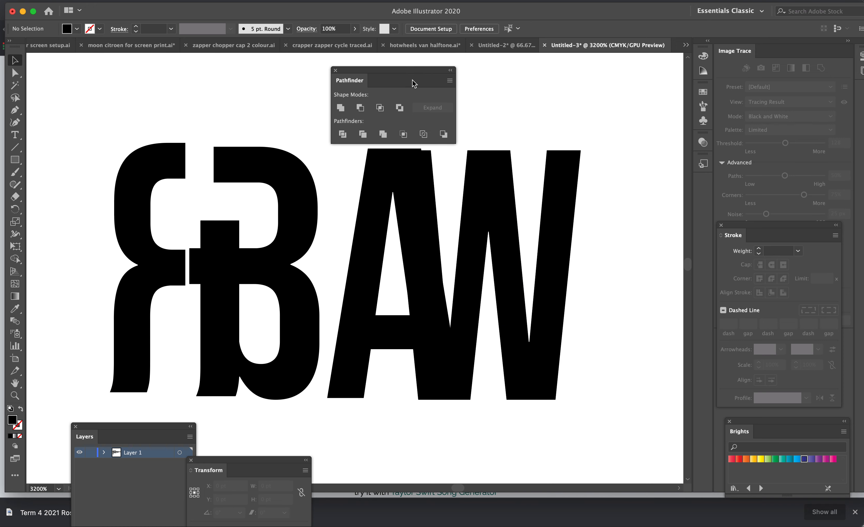
left_click_drag(407, 75, 564, 70)
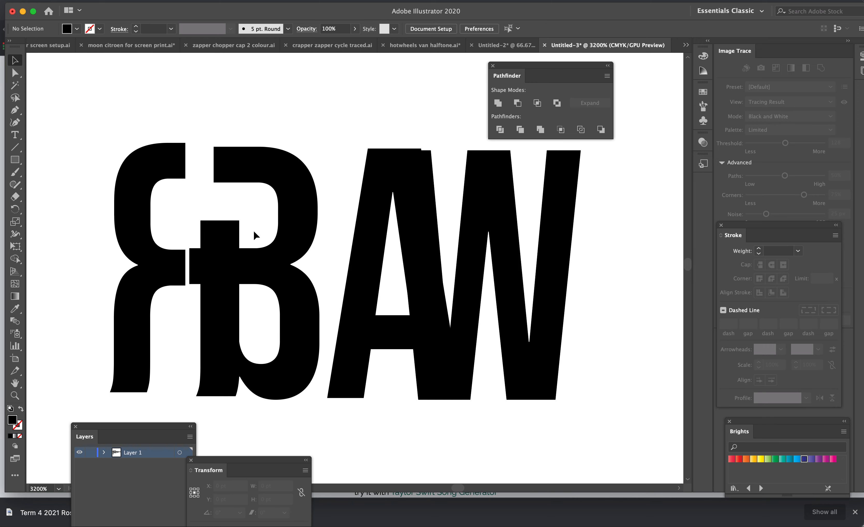
left_click(12, 76)
left_click_drag(91, 115, 200, 207)
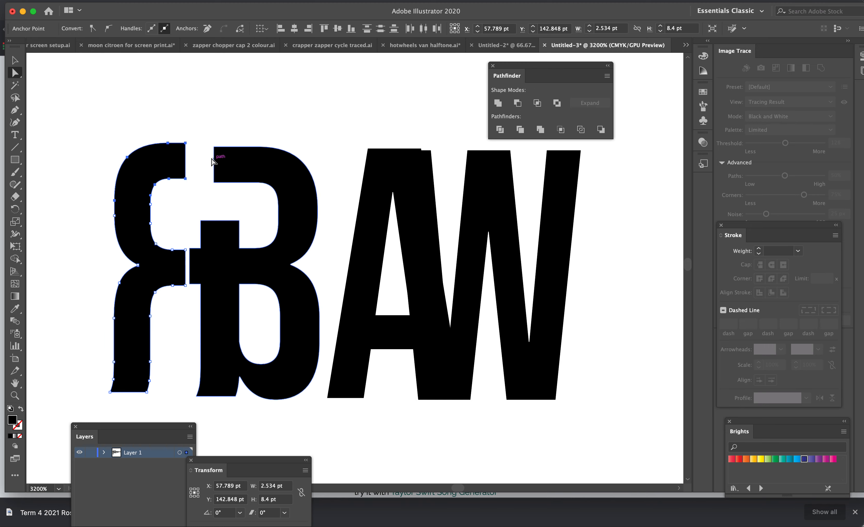
left_click_drag(185, 143, 209, 182)
left_click(188, 137)
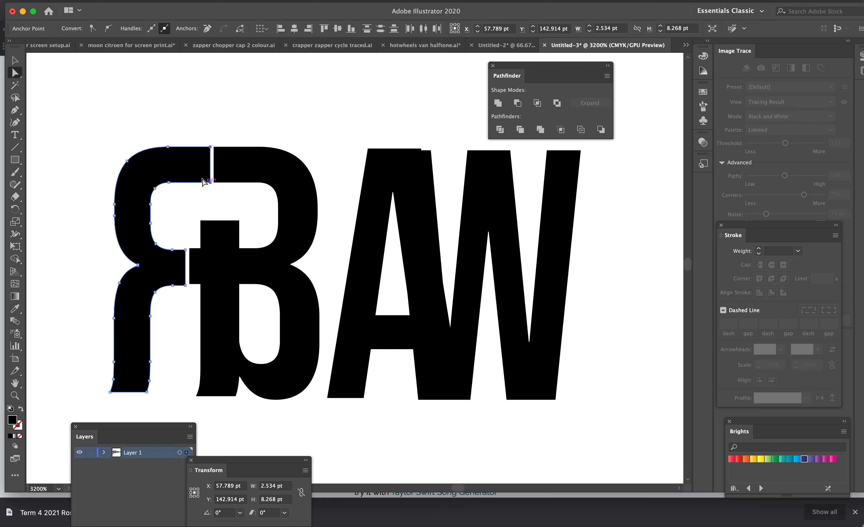
left_click(179, 143)
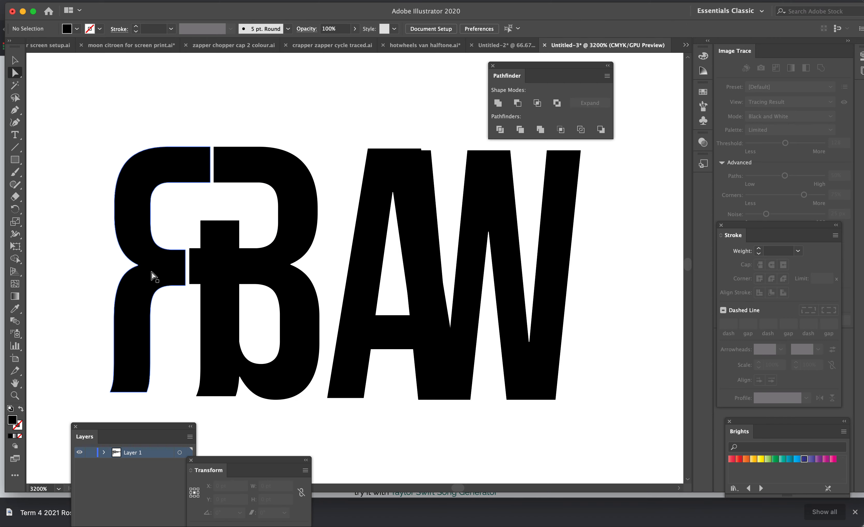
Select all letters of the merged logo and scale them up together to about 204 pt wide and 110 pt high.
key("super+equal")
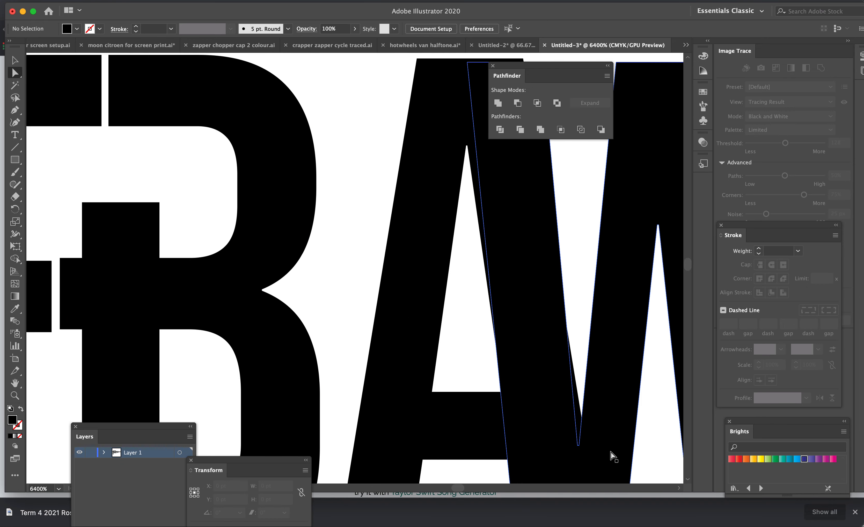
left_click_drag(459, 490, 465, 487)
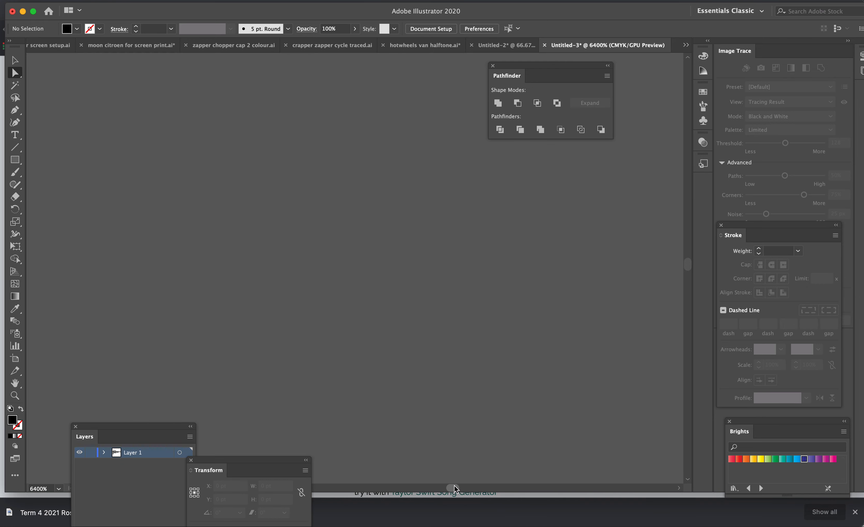
key("super+0")
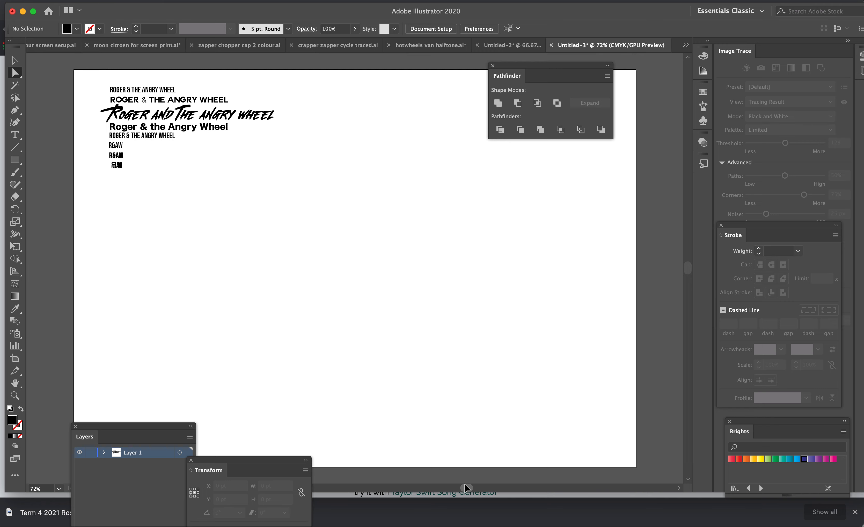
key("super+minus")
key("super+minus")
key("super+minus")
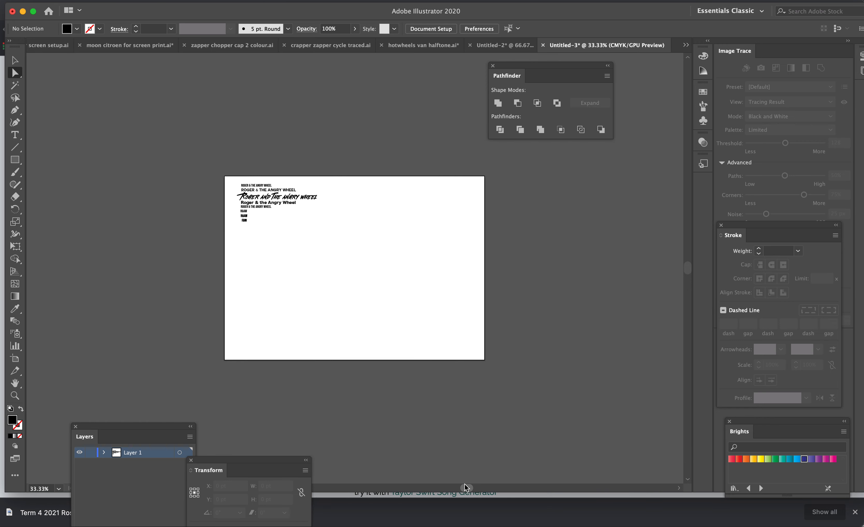
key("super+equal")
key("super+equal")
key("super+equal")
key("super+equal")
key("super+equal")
key("super+equal")
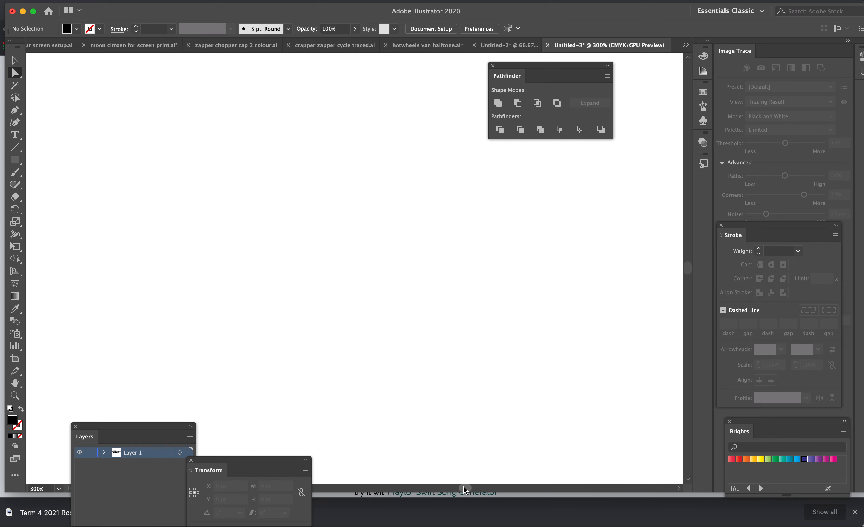
left_click_drag(464, 486, 457, 485)
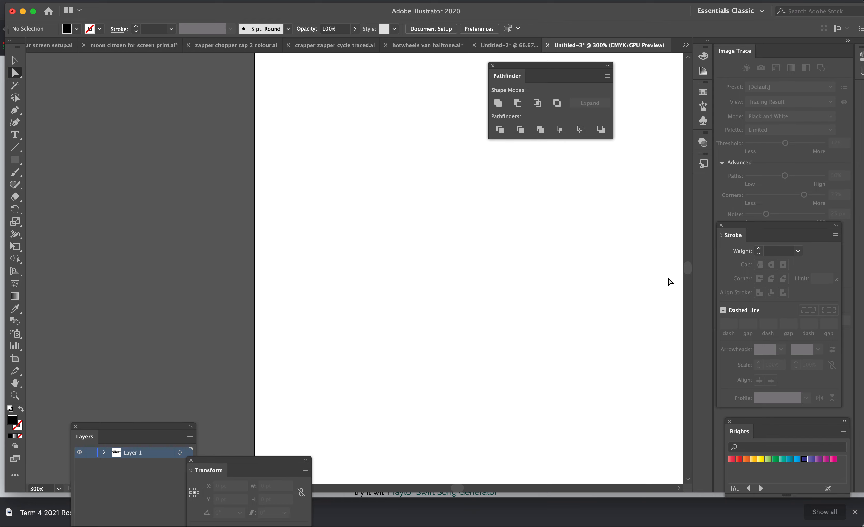
mouse_move(687, 267)
left_mouse_down()
mouse_move(690, 253)
mouse_move(688, 265)
left_mouse_up()
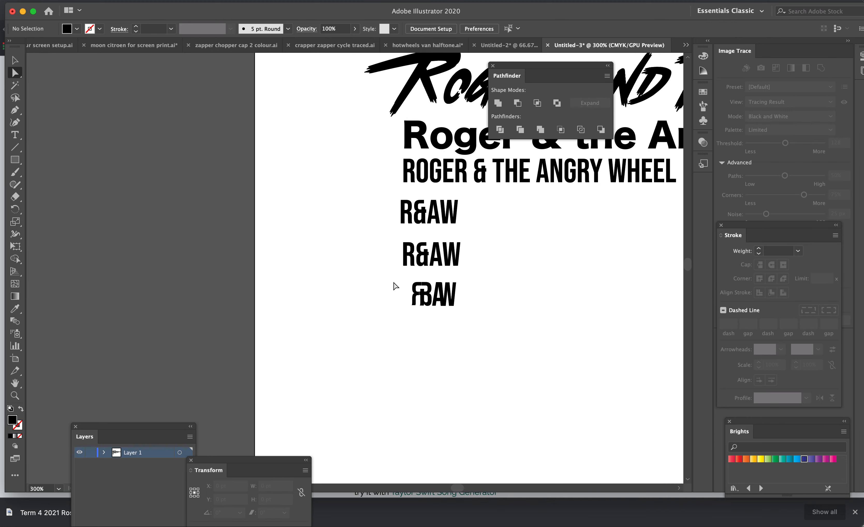
left_click_drag(401, 283, 473, 331)
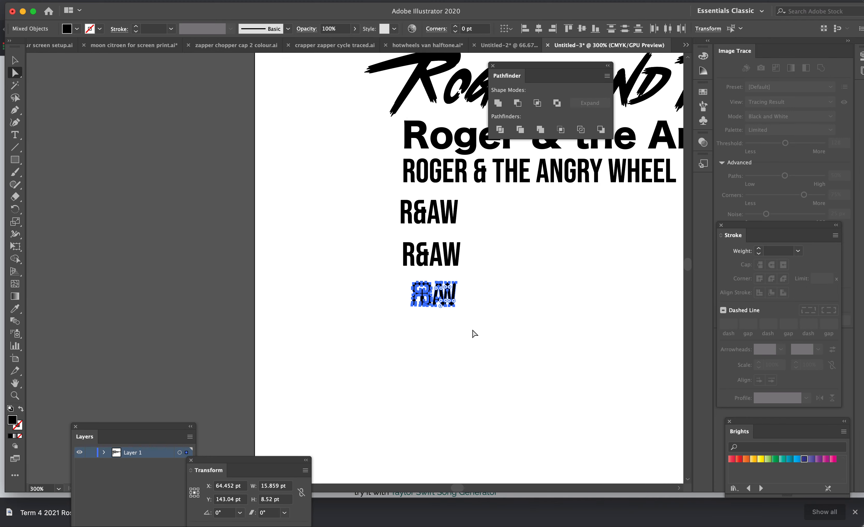
key("super+1")
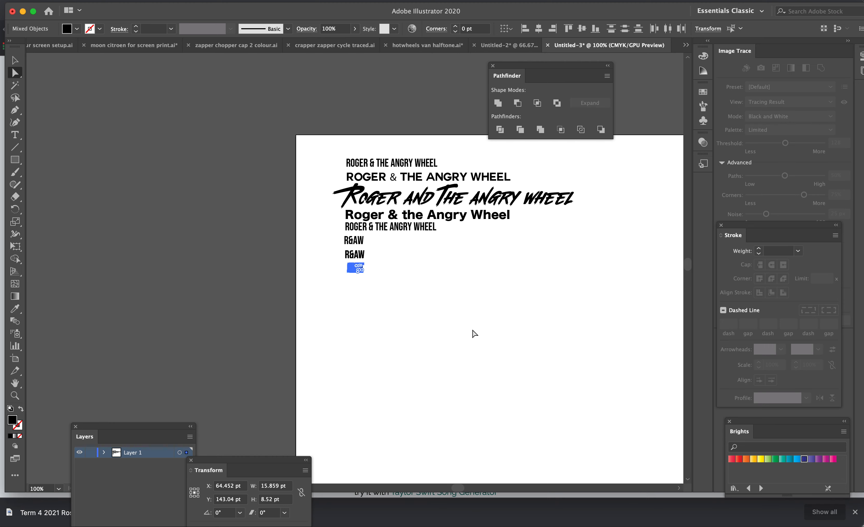
key("v")
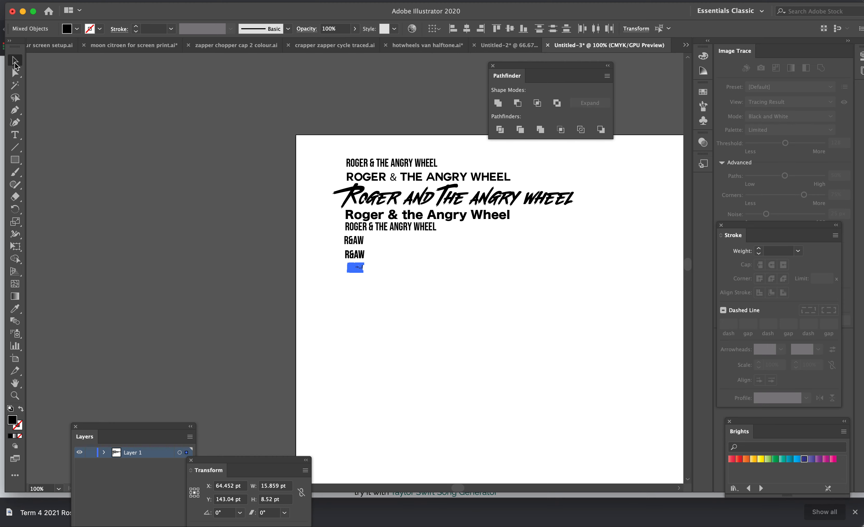
left_click_drag(364, 272, 536, 413)
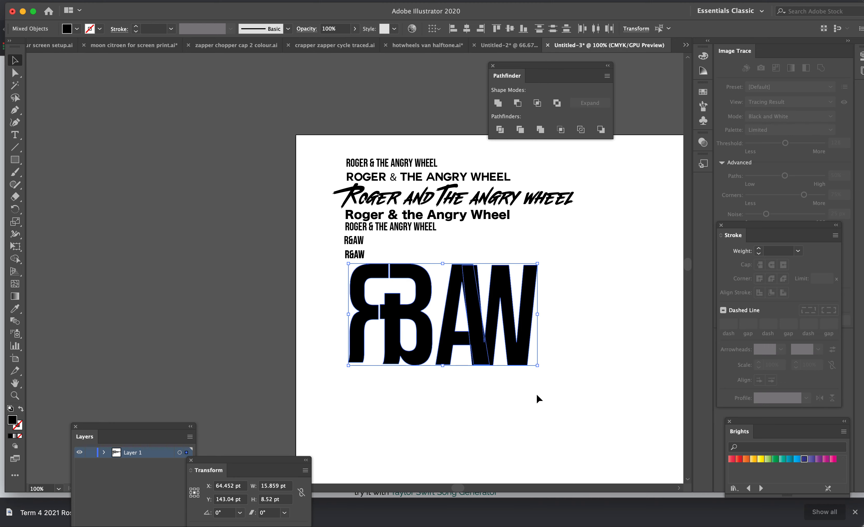
Move the whole enlarged logo down, clear of the small R&AW versions above it.
left_click(483, 349)
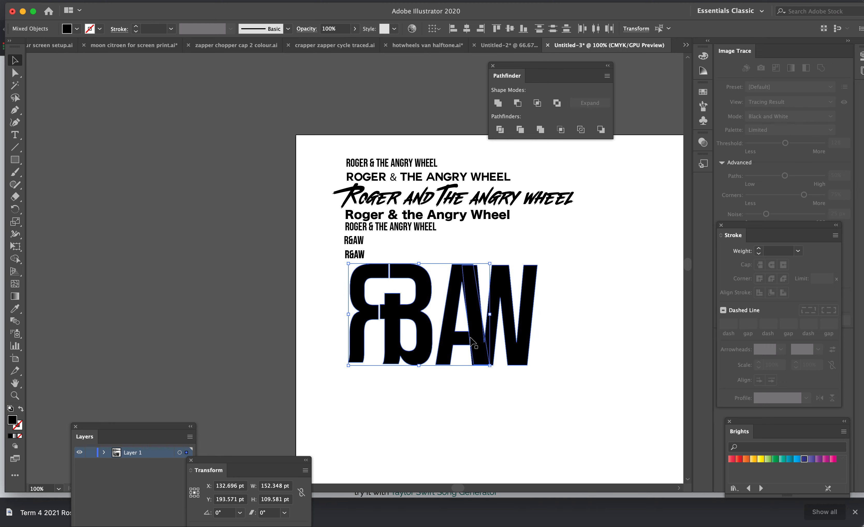
left_click_drag(330, 268, 605, 403)
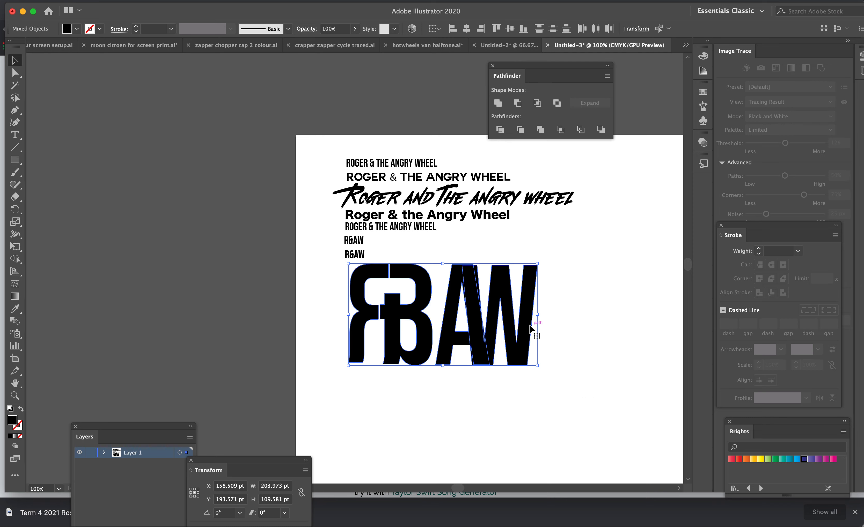
left_click_drag(521, 325, 525, 361)
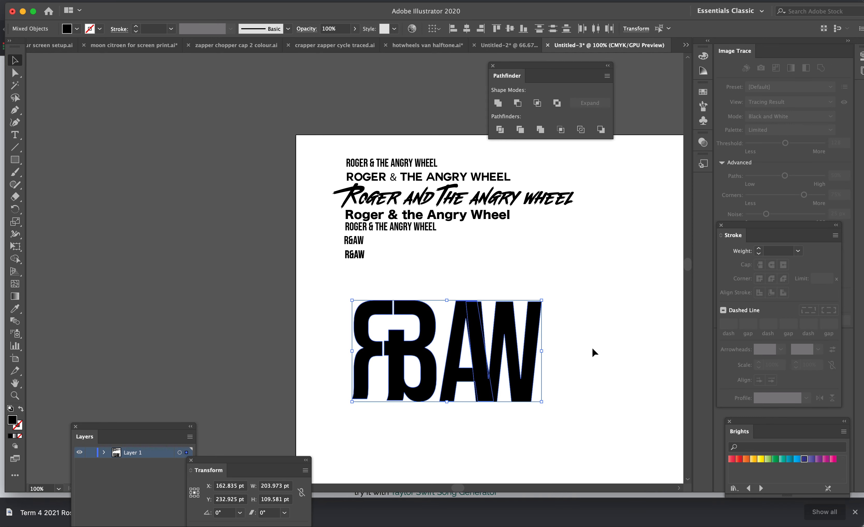
key("super+equal")
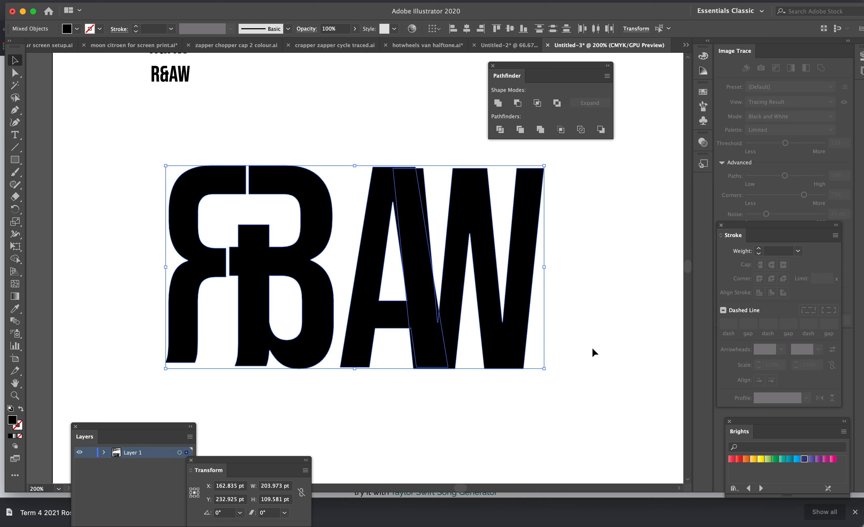
left_click(616, 307)
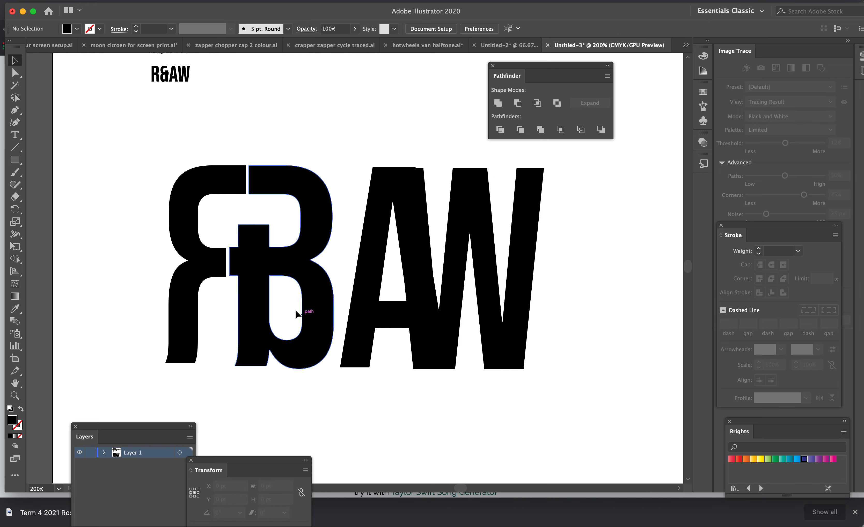
Shift the anchor points of the reversed R's middle arm to line up with the ampersand's crossbar and narrow the gap.
key("super+equal")
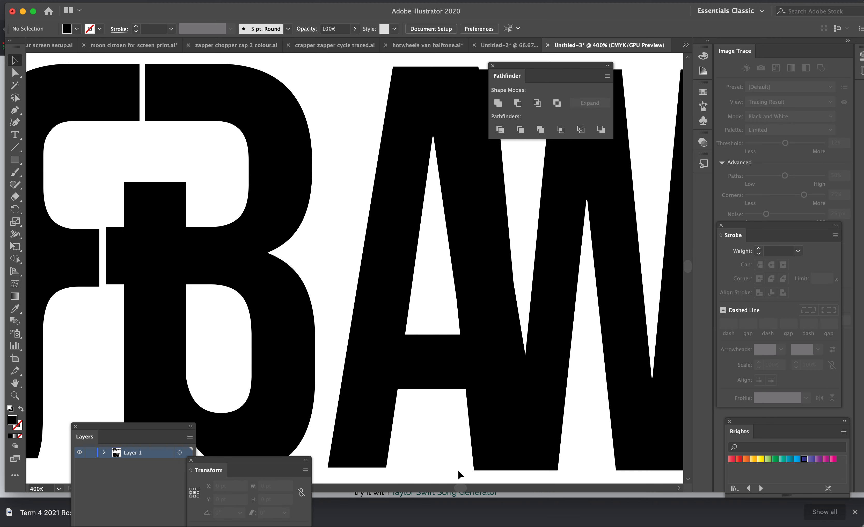
left_click_drag(462, 488, 460, 486)
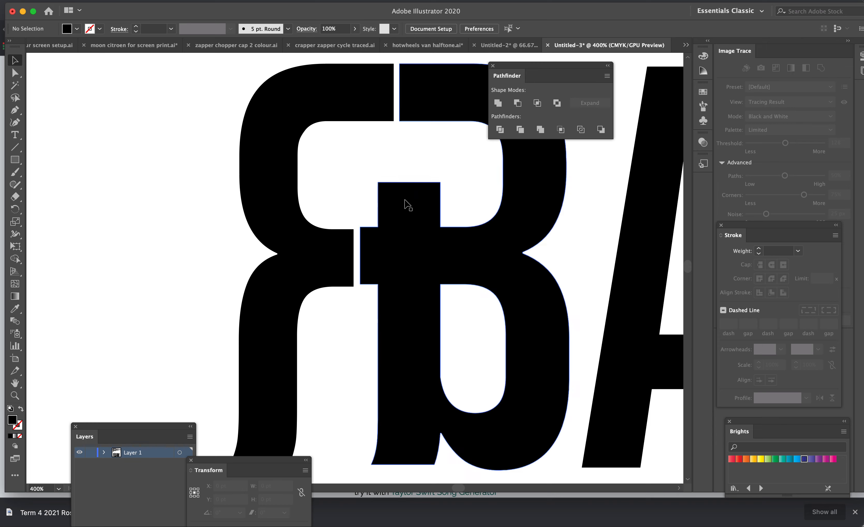
left_click(15, 73)
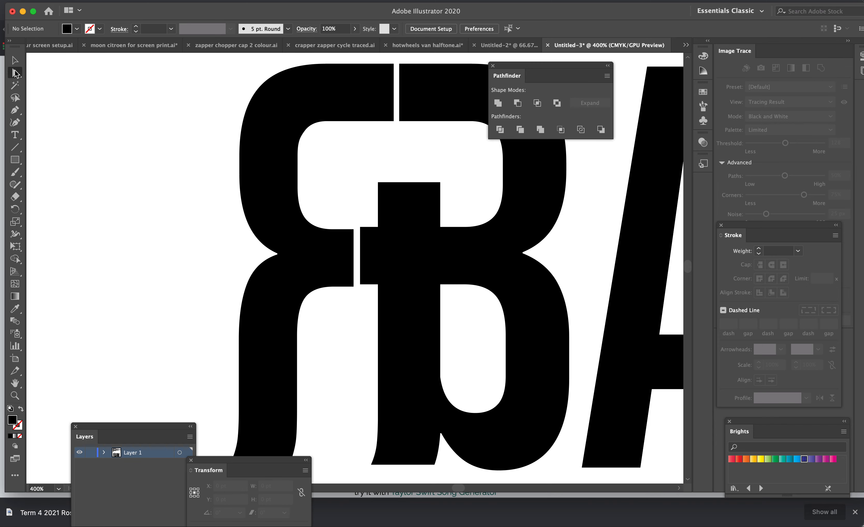
scroll(344, 213, "up", 1)
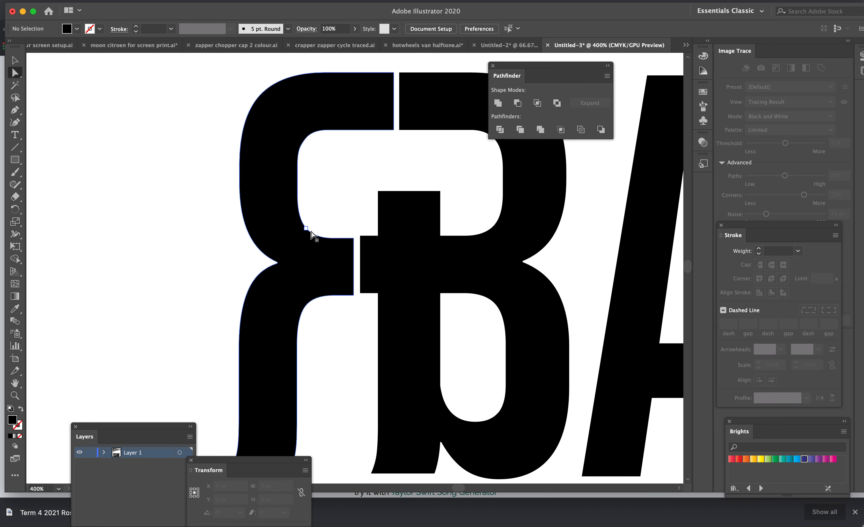
left_click_drag(215, 182, 357, 371)
left_click_drag(354, 296, 357, 294)
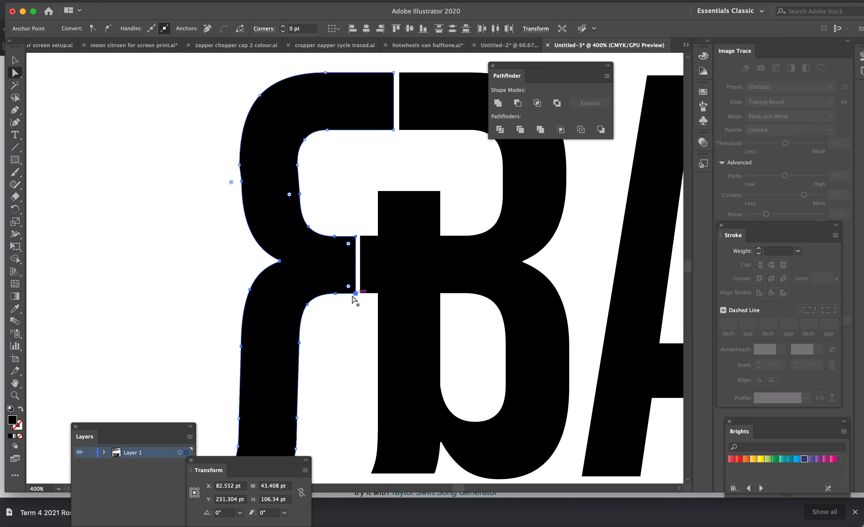
left_click_drag(355, 294, 357, 295)
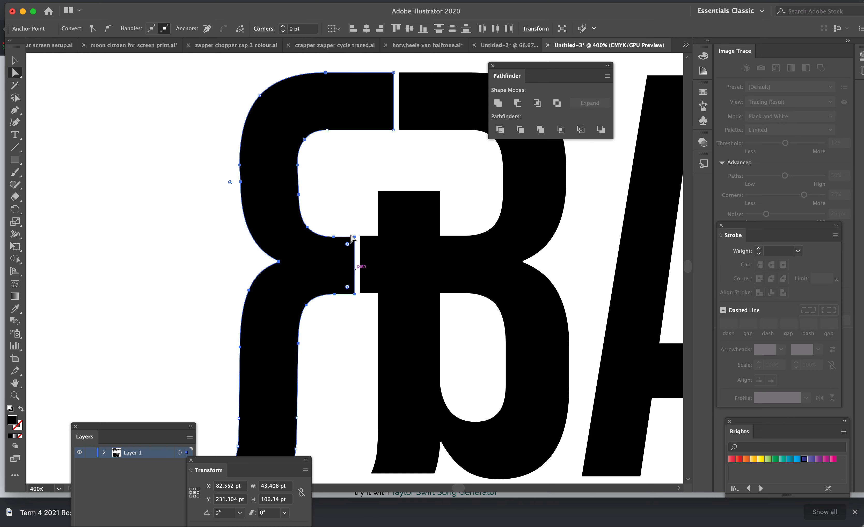
left_click(355, 210)
Lower the anchor points at the foot of the reversed R's leg to match the ampersand's baseline.
scroll(363, 330, "down", 5)
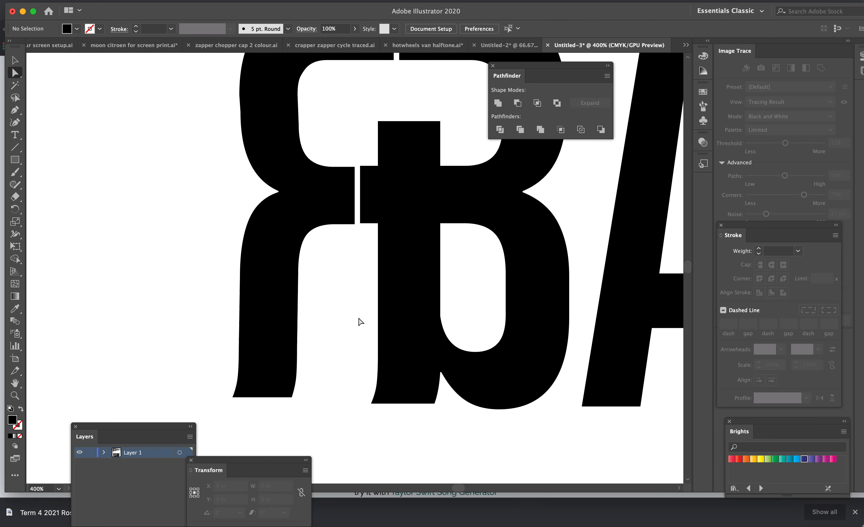
left_click_drag(213, 325, 346, 369)
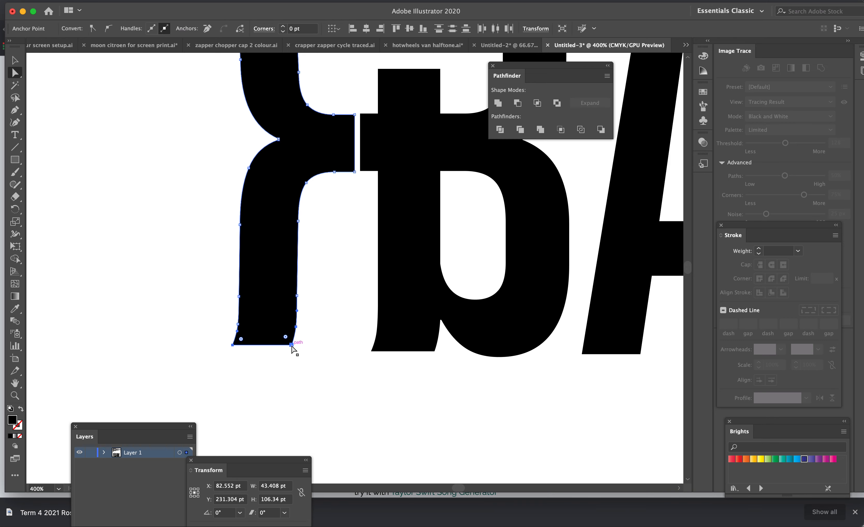
left_click_drag(292, 346, 293, 352)
left_click(314, 385)
Move the reversed R and mirrored ampersand together toward the A so the ampersand slightly overlaps the A's slanted side.
scroll(327, 382, "up", 5)
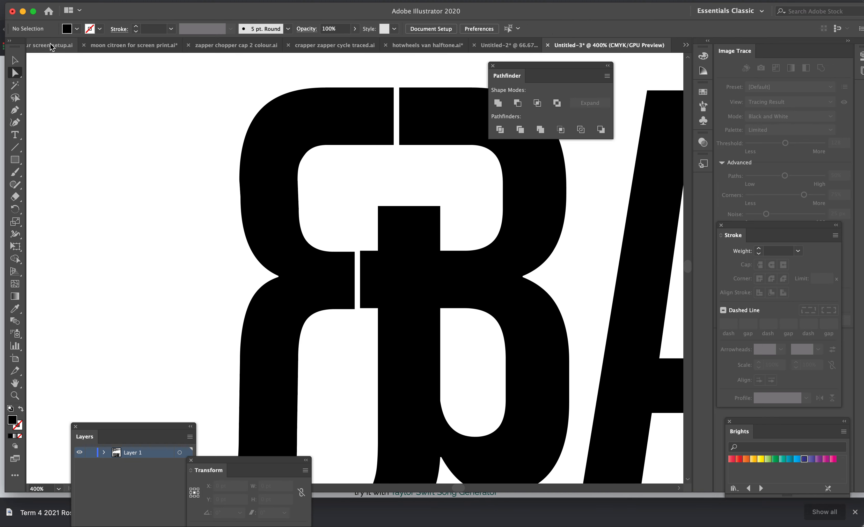
left_click(15, 60)
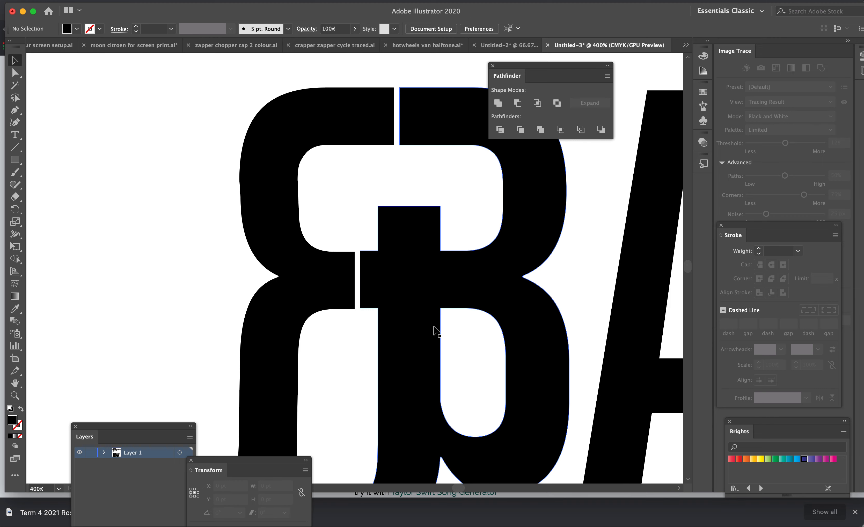
key("super+minus")
key("super+minus")
key("super+minus")
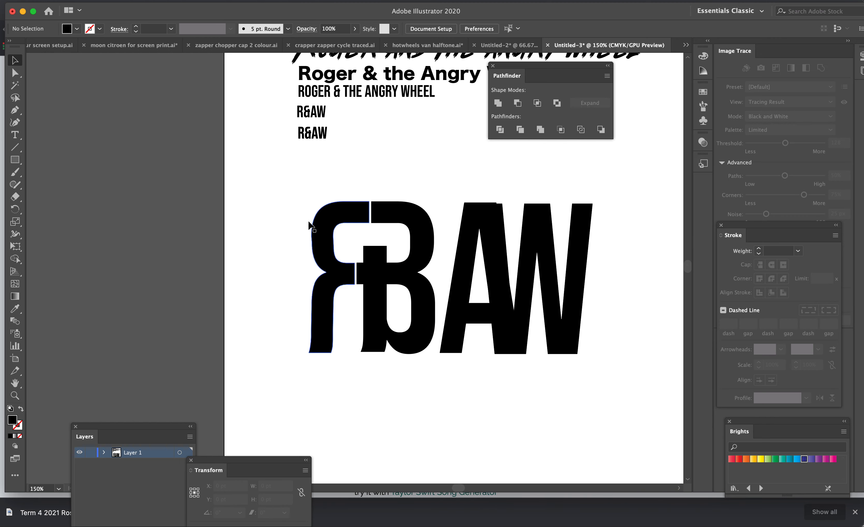
left_click_drag(301, 189, 415, 385)
left_click_drag(433, 344, 452, 340)
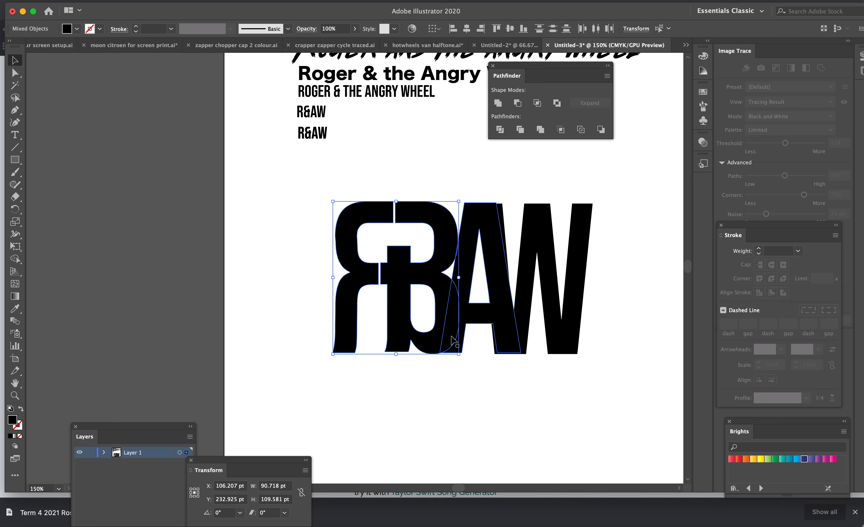
left_click(515, 381)
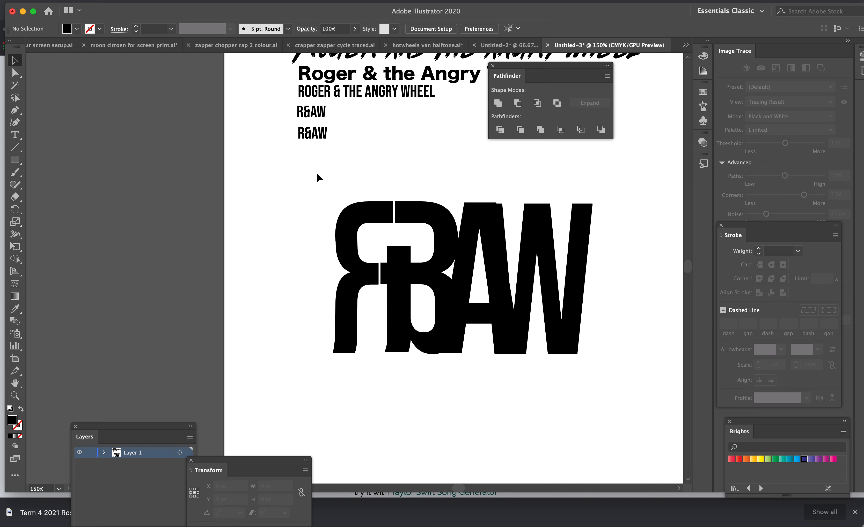
left_click_drag(328, 183, 412, 277)
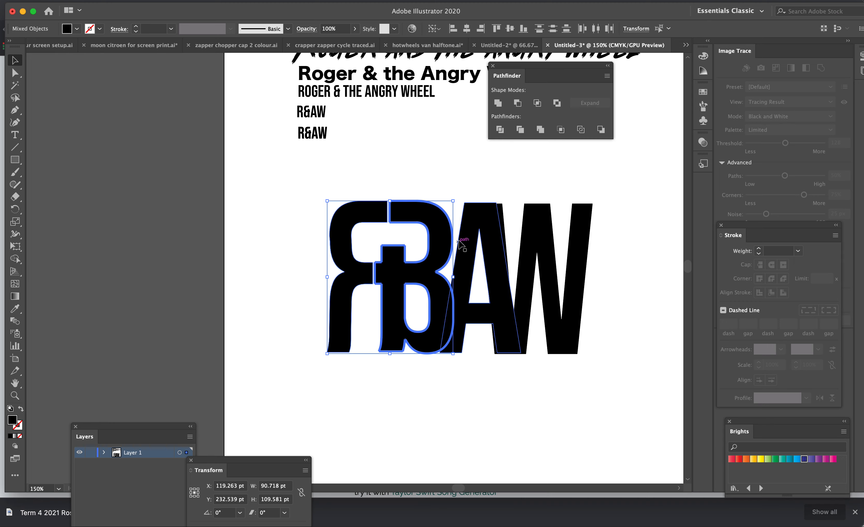
Move the reversed R and ampersand together slightly closer to the A to increase the ampersand's overlap with its slanted side.
left_click(422, 165)
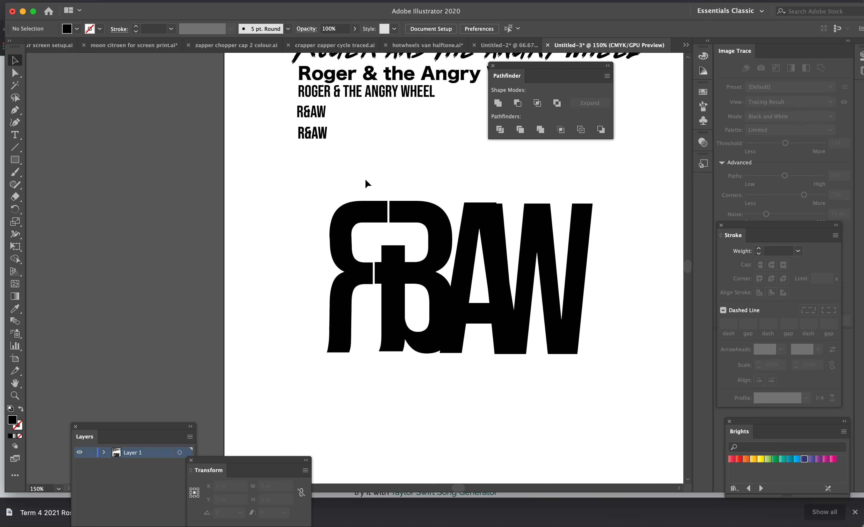
left_click_drag(355, 192, 407, 362)
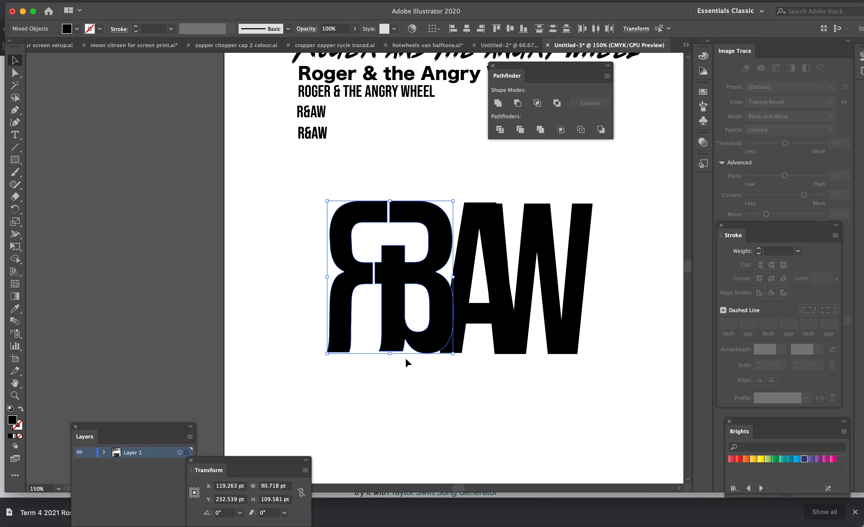
key("super+equal")
key("super+equal")
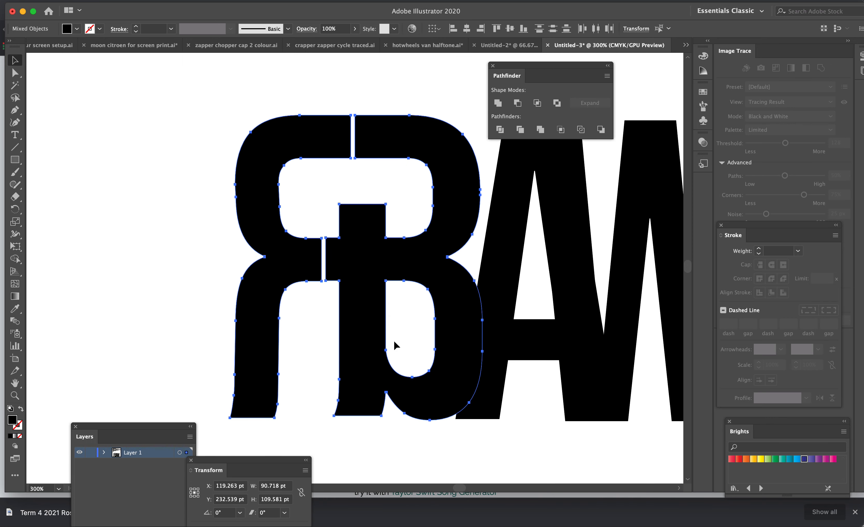
left_click_drag(462, 220, 466, 220)
left_click(215, 122)
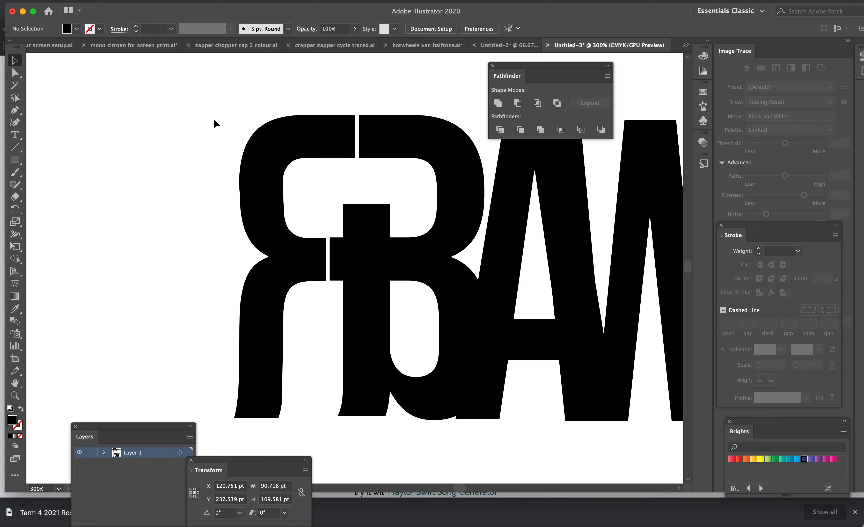
Bring the mirrored ampersand to the front, above the A.
left_click(470, 315)
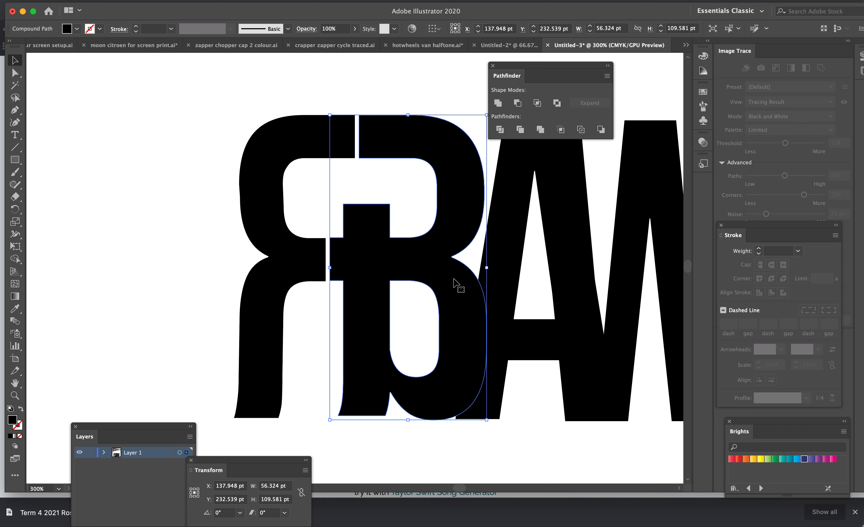
left_click(517, 244)
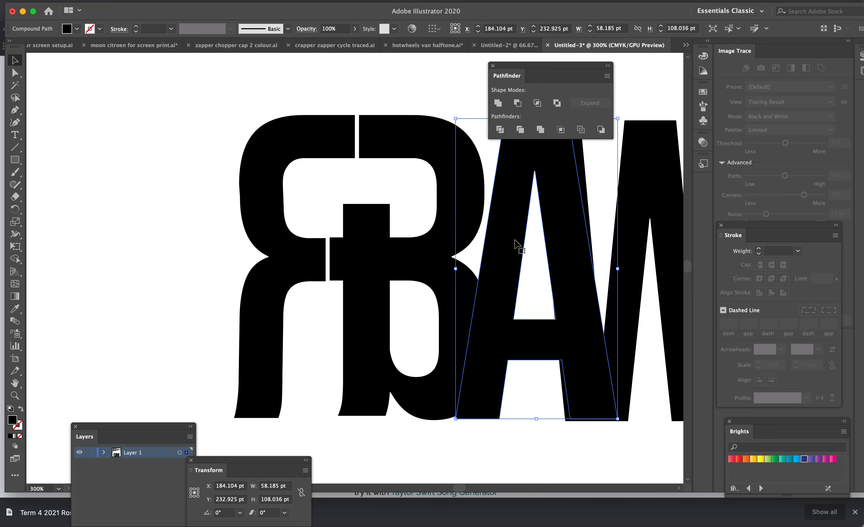
left_click(429, 260)
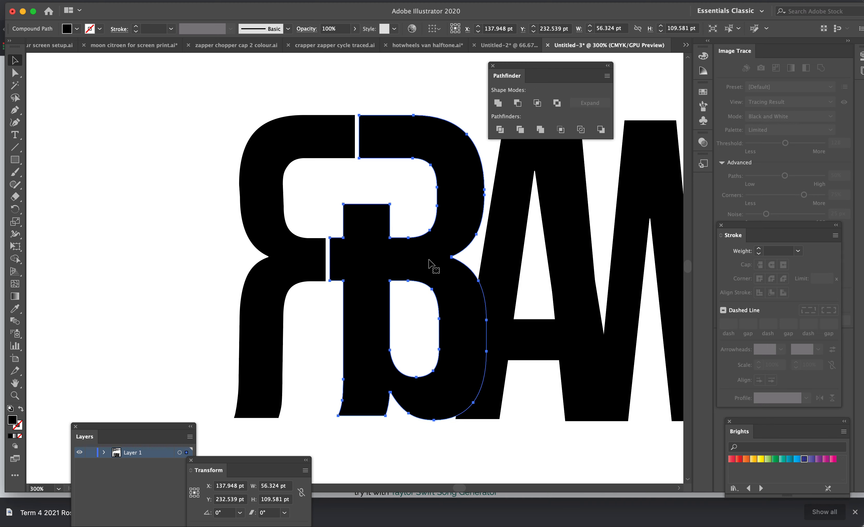
left_click(120, 1)
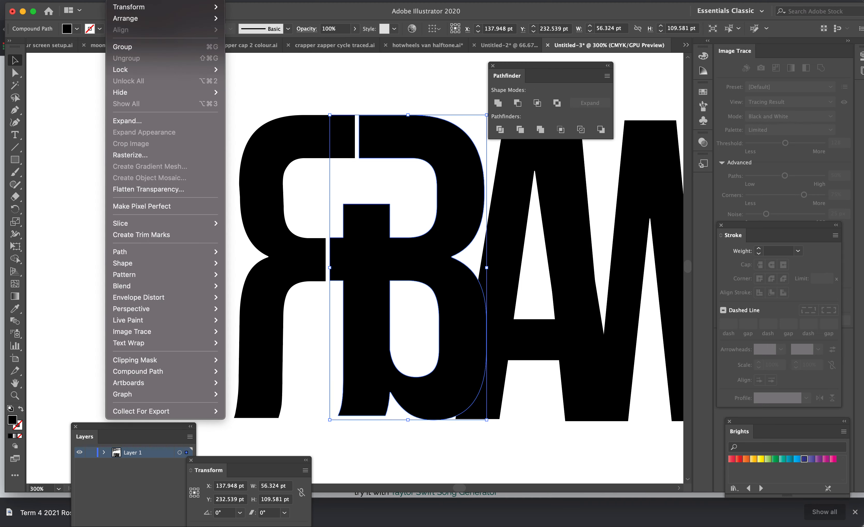
mouse_move(213, 22)
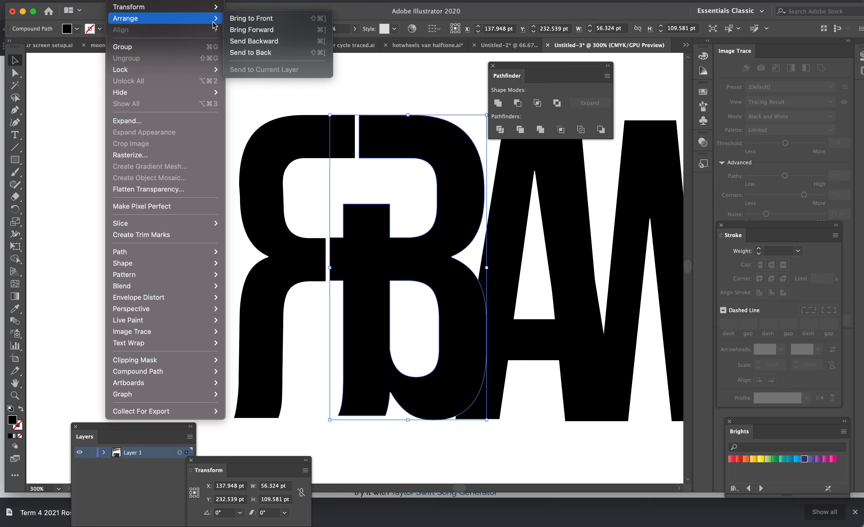
left_click(245, 19)
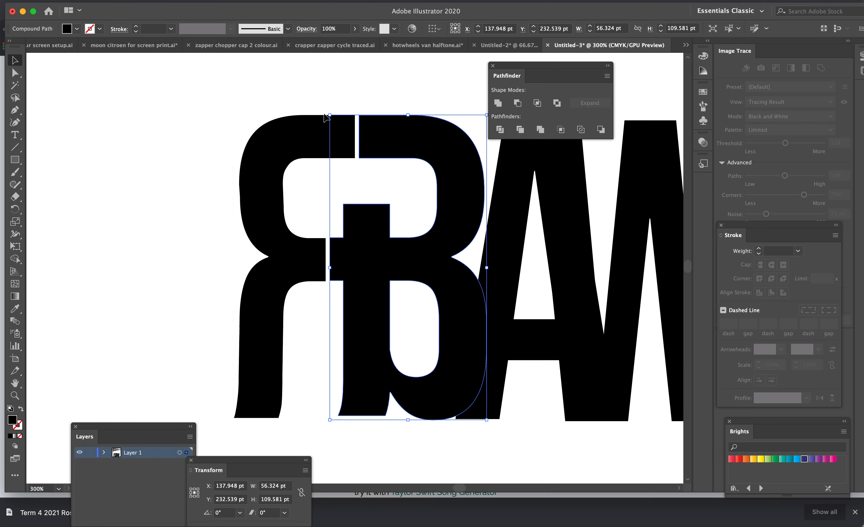
Fill the ampersand with the bright red FF0049 to distinguish it from the neighbouring letters.
double_click(13, 422)
left_click_drag(416, 216, 425, 191)
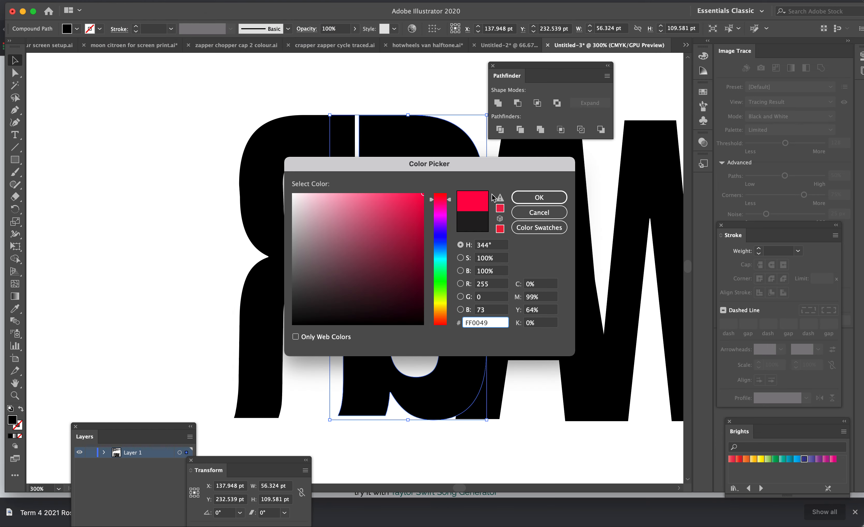
left_click(518, 198)
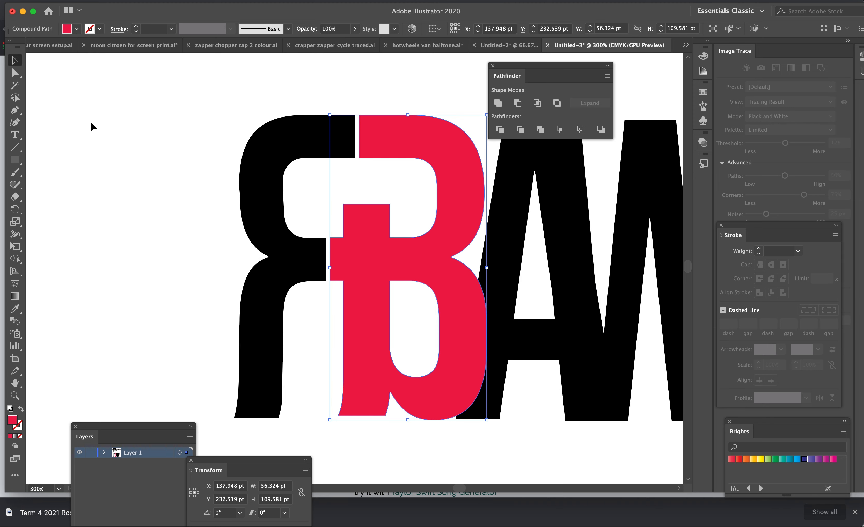
left_click(163, 125)
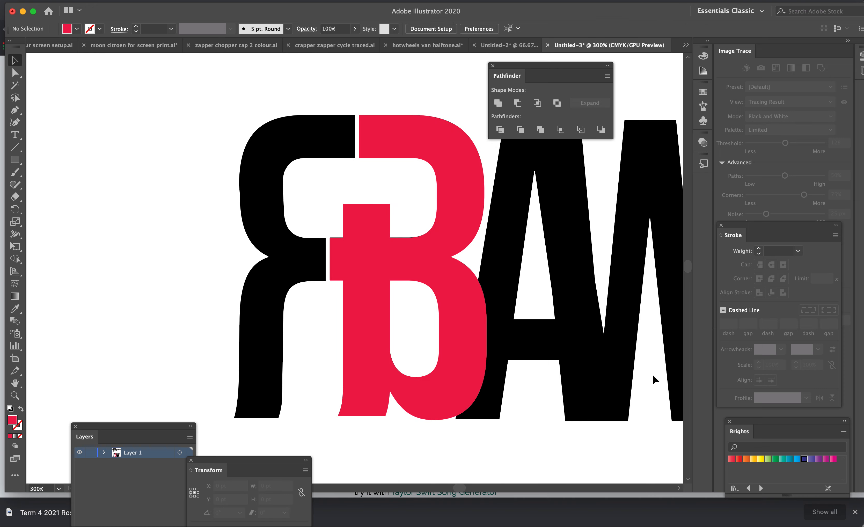
Cut the overlapping ampersand shape out of the A with Minus Front and paste a black ampersand back in its place.
left_click(530, 339)
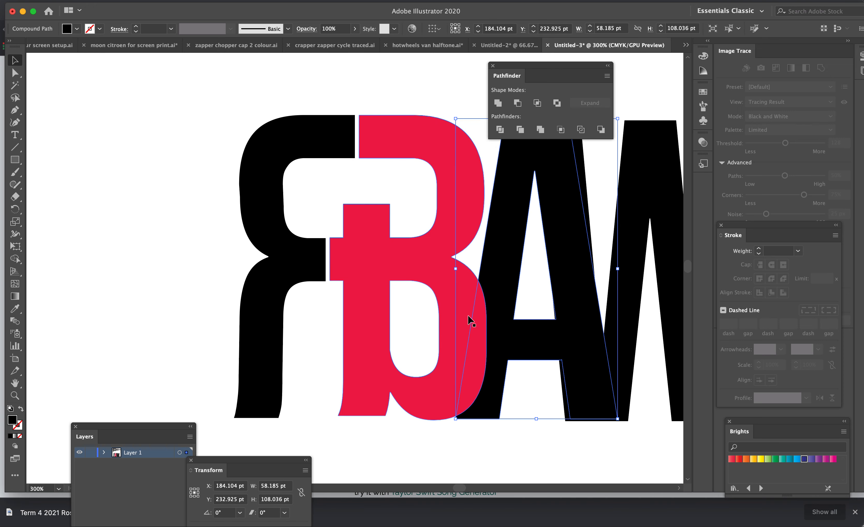
left_click(422, 279, "shift")
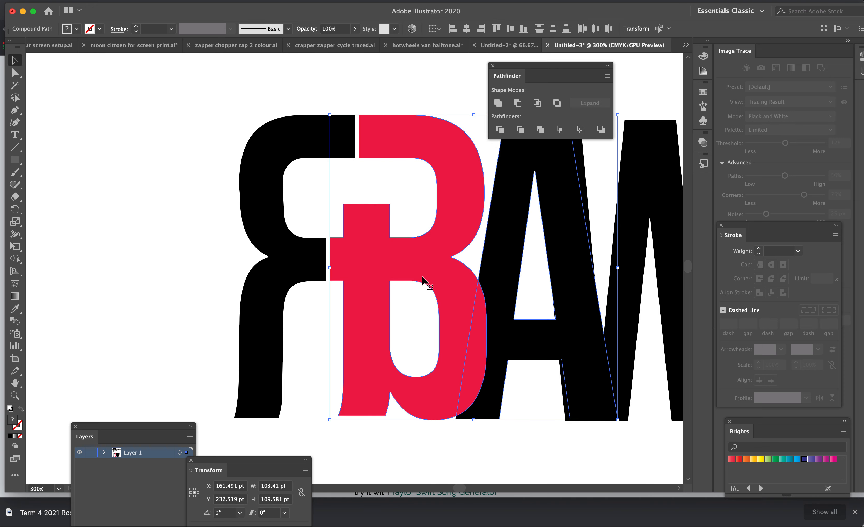
left_click(518, 103)
left_click(429, 202)
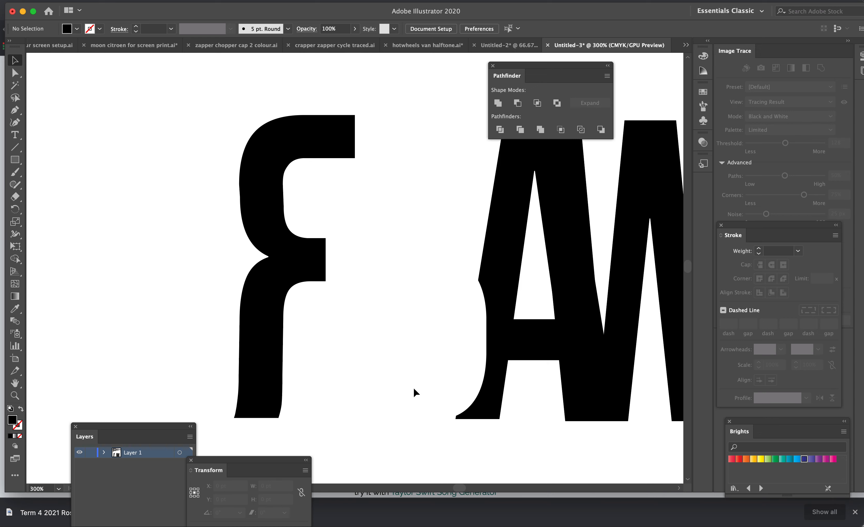
key("ctrl+v")
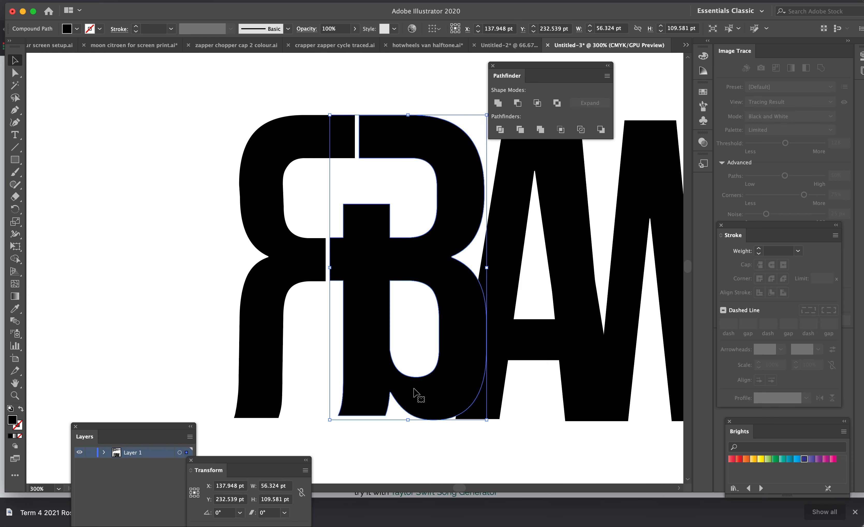
Move the ampersand slightly away from the A to leave a thin white gap along the cut edge.
left_click(421, 360)
left_click_drag(457, 342, 453, 340)
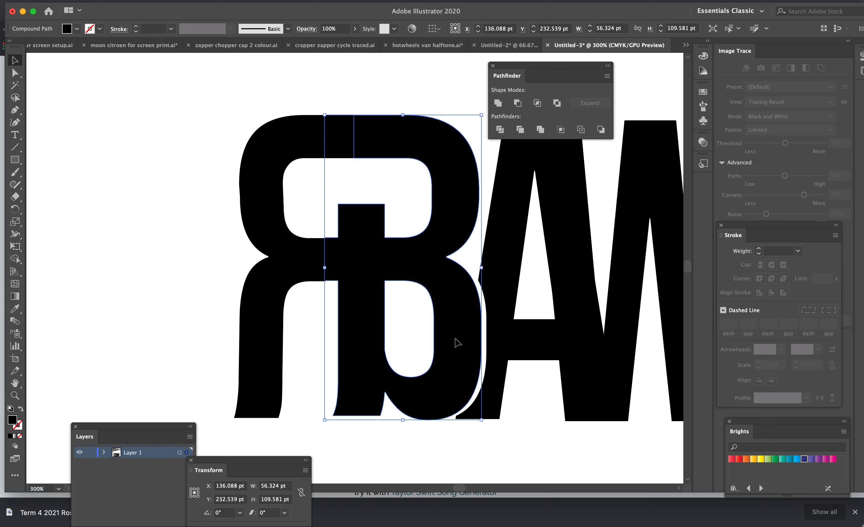
left_click(206, 257)
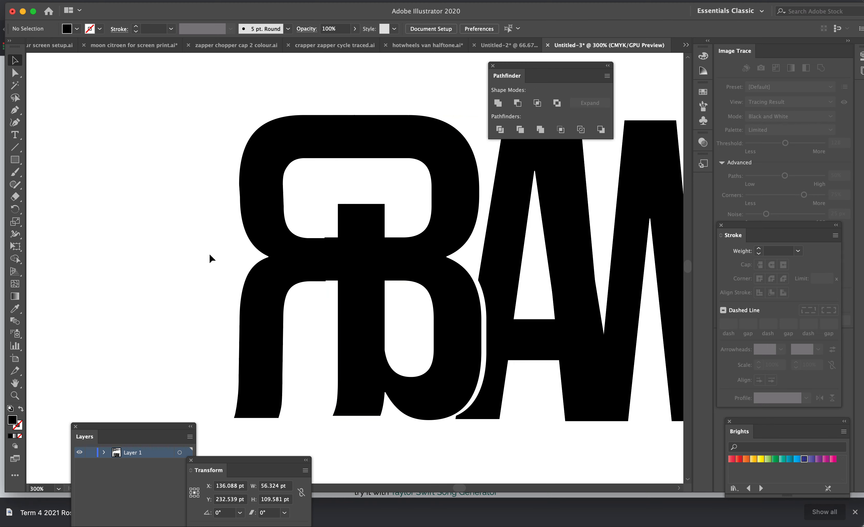
Move the reversed R horizontally away from the ampersand, leaving a narrow gap between their arms and keeping its height aligned.
left_click(290, 229)
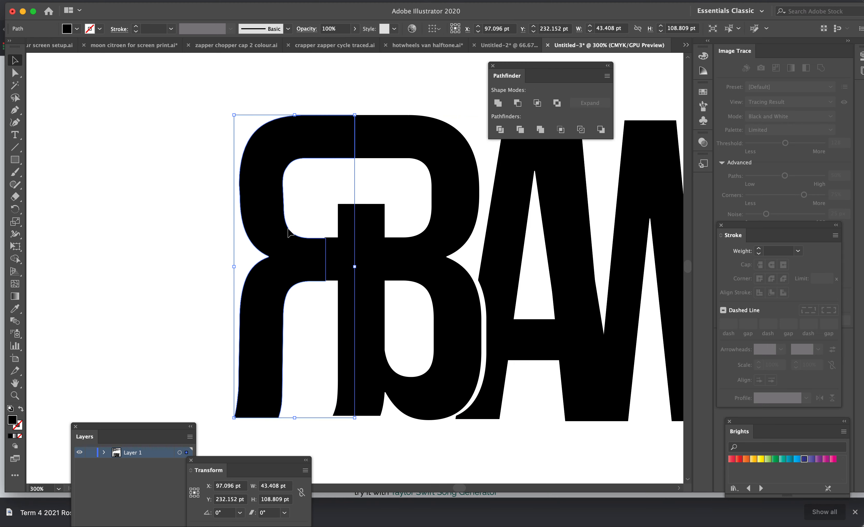
left_click_drag(289, 230, 283, 229)
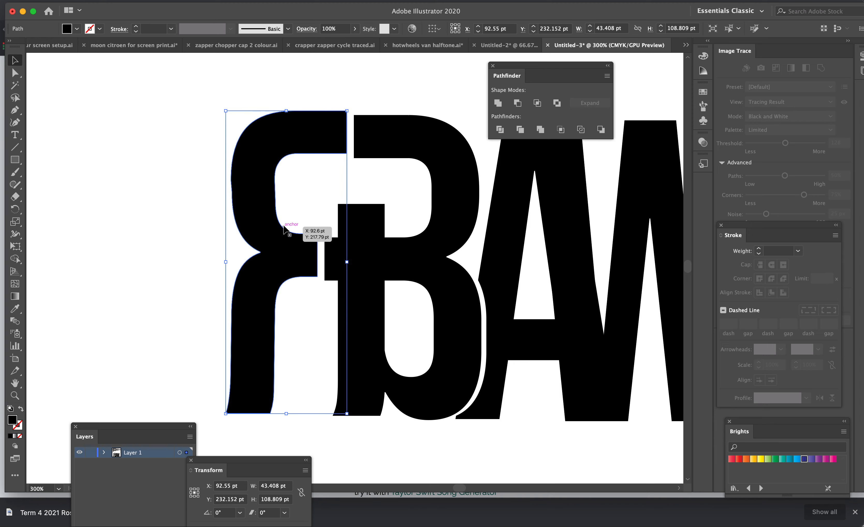
key("super+z")
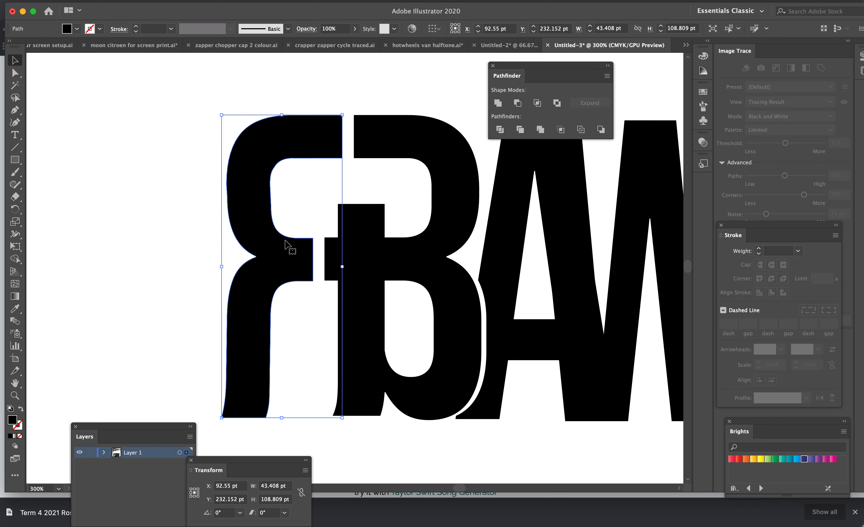
left_click_drag(289, 245, 291, 243)
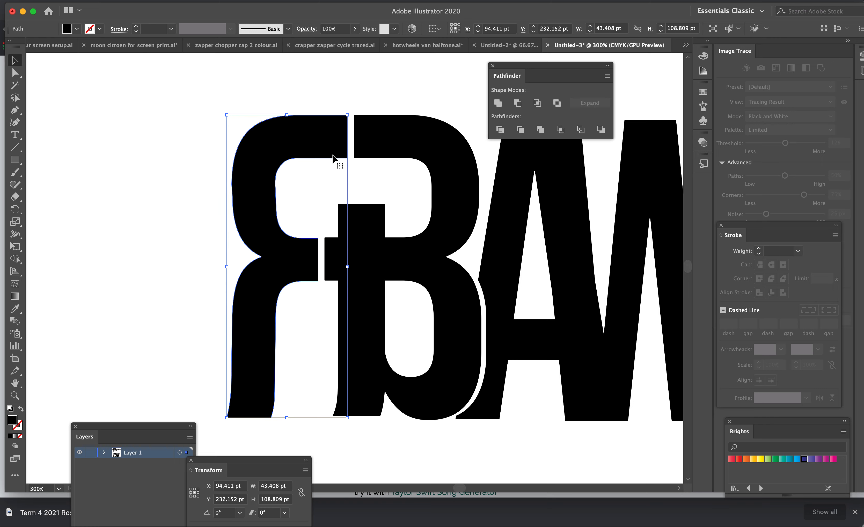
left_click(354, 128)
key("super+minus")
key("super+minus")
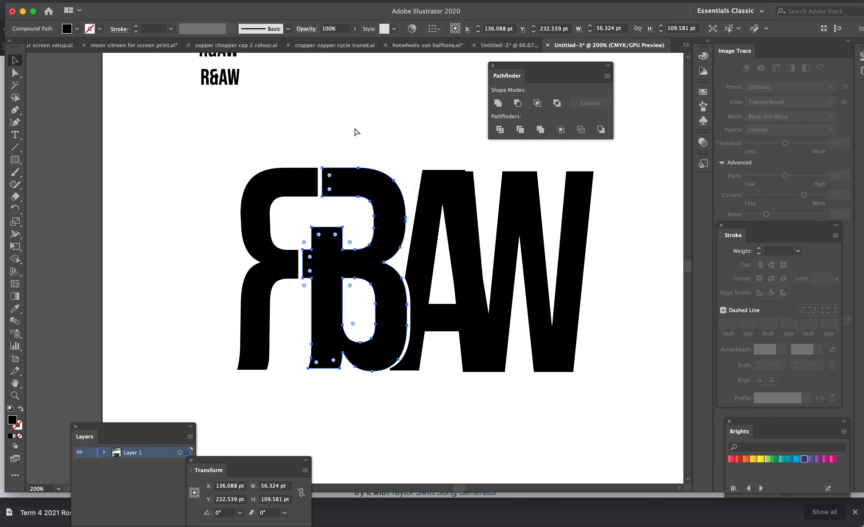
left_click(229, 245)
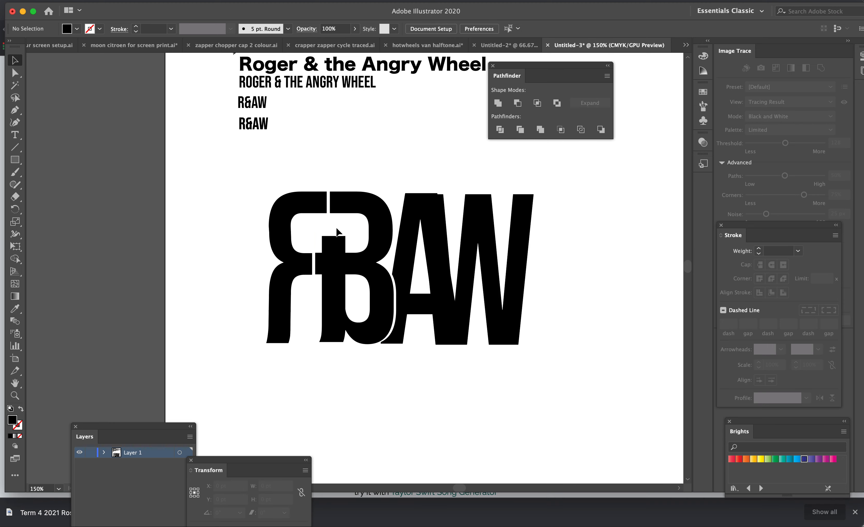
Fill the ampersand with the pure red swatch.
left_click(354, 273)
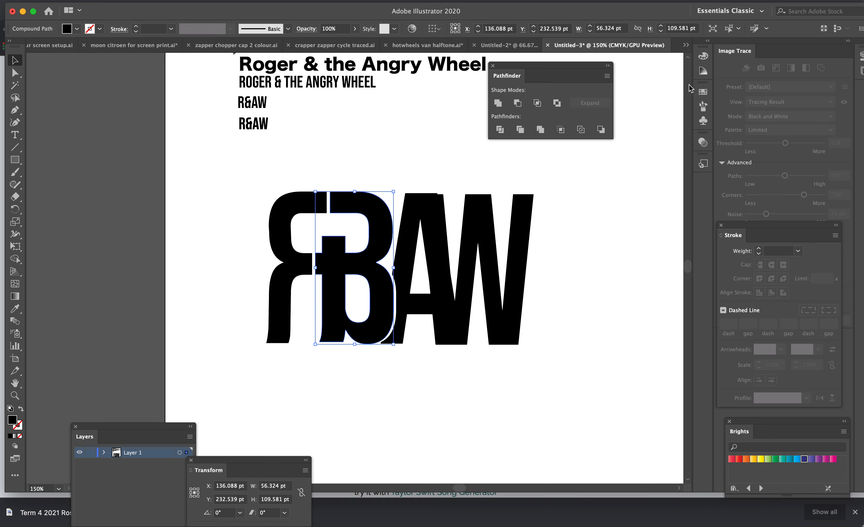
left_click(703, 91)
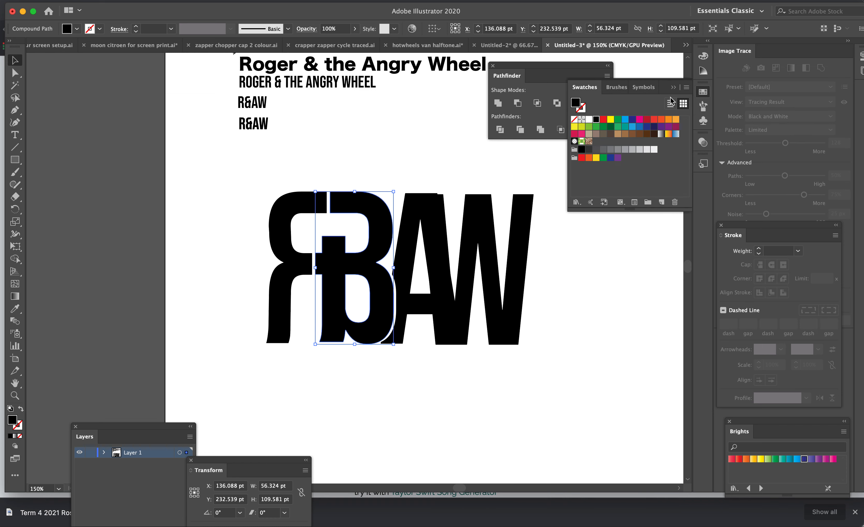
left_click(603, 122)
left_click(594, 340)
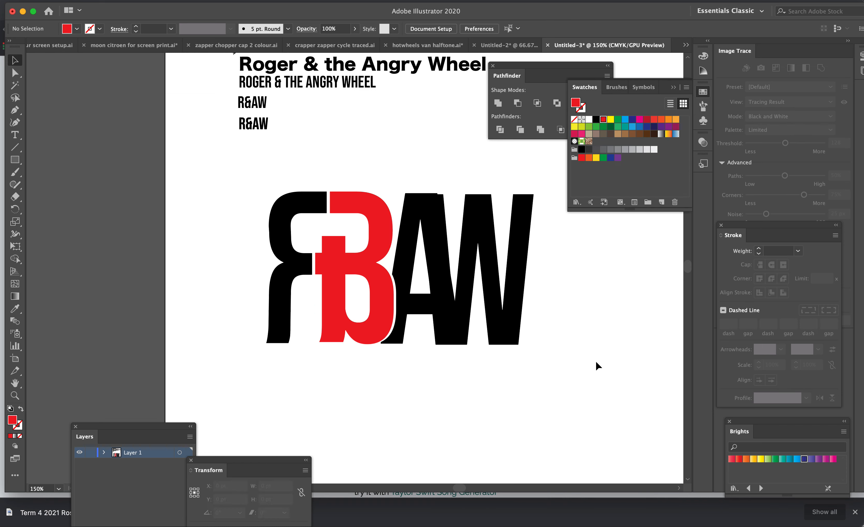
Move the W away from the A so the two letters no longer overlap.
key("super+equal")
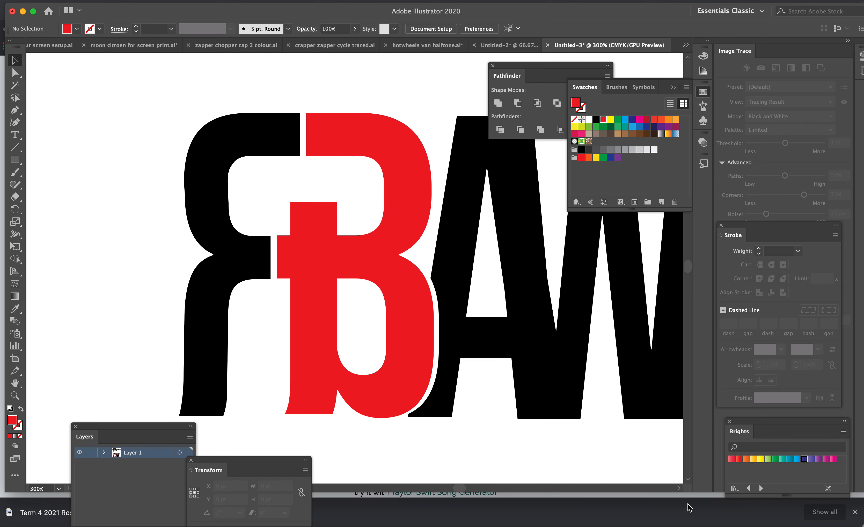
scroll(568, 392, "down", 1)
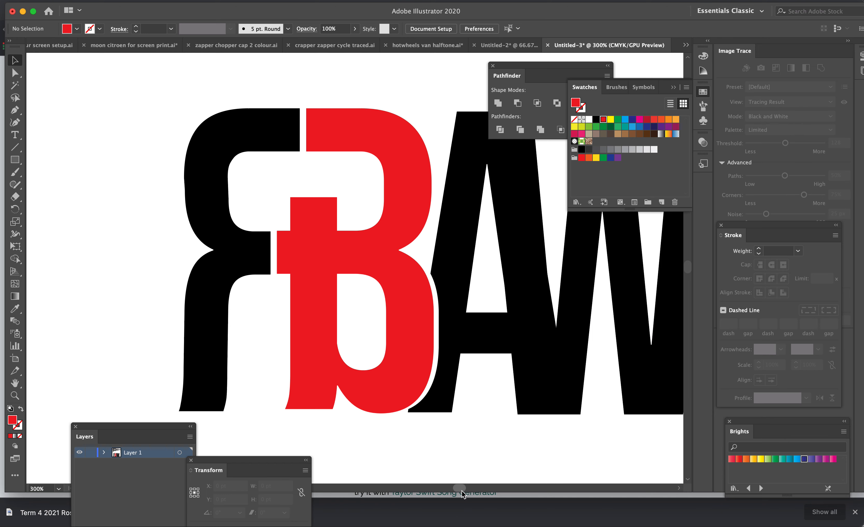
left_click_drag(461, 488, 461, 488)
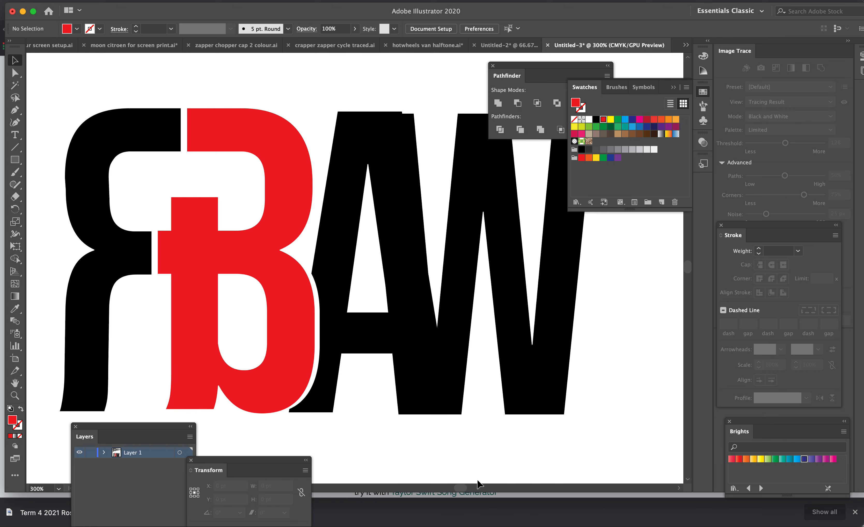
left_click(468, 229)
left_click_drag(468, 229, 493, 227)
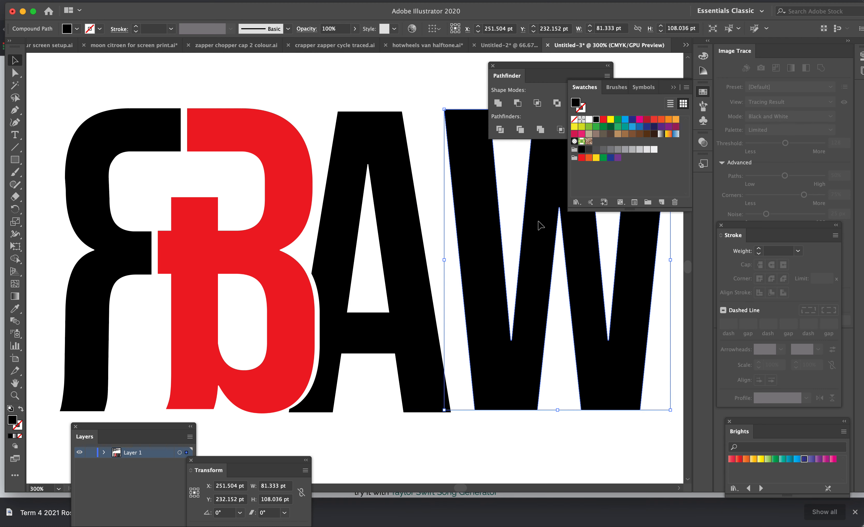
left_click(409, 94)
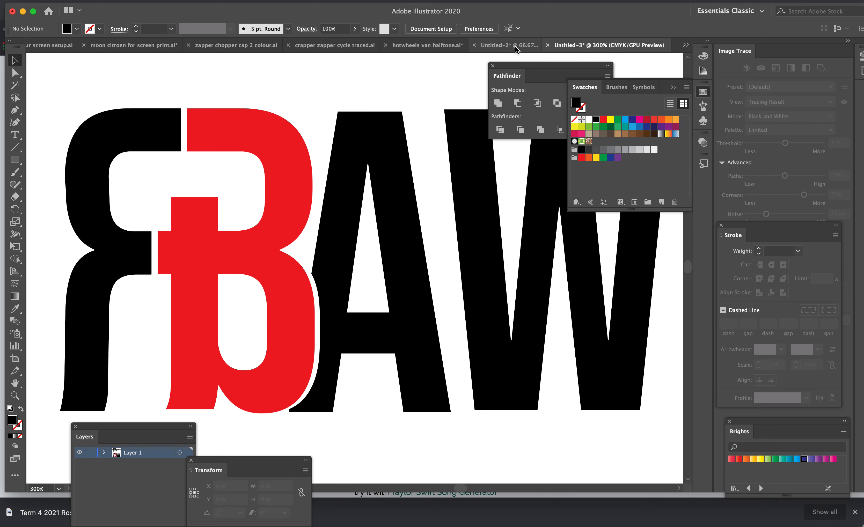
Draw a tall black rectangle about 37 by 139 pt covering the A's outer leg and the W's first stroke.
mouse_move(527, 66)
left_mouse_down()
mouse_move(301, 33)
mouse_move(197, 33)
mouse_move(201, 40)
left_mouse_up()
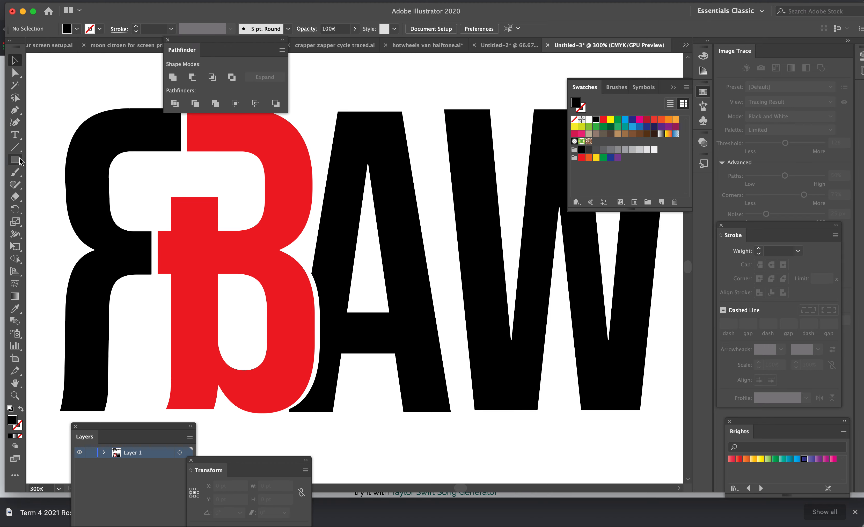
left_click(17, 160)
left_click_drag(410, 75, 512, 462)
left_click(19, 63)
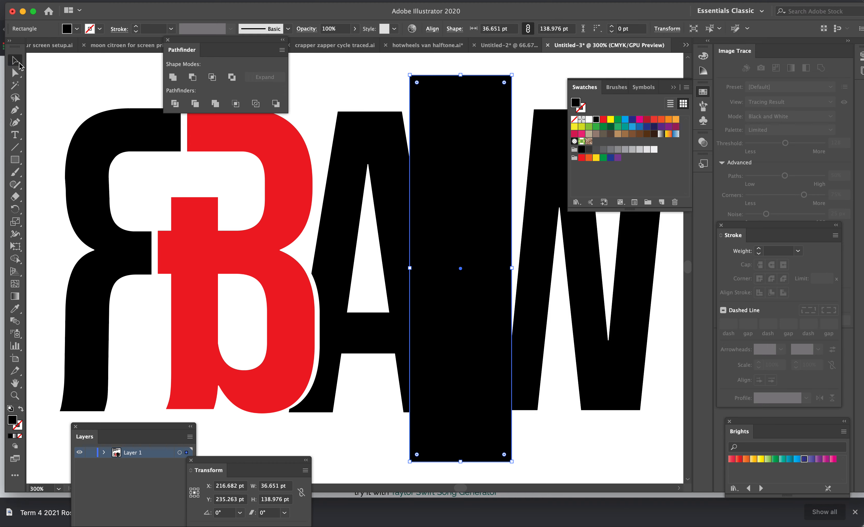
Fill the tall rectangle magenta and subtract it from the W, cutting away the W's first stroke.
left_click(640, 120)
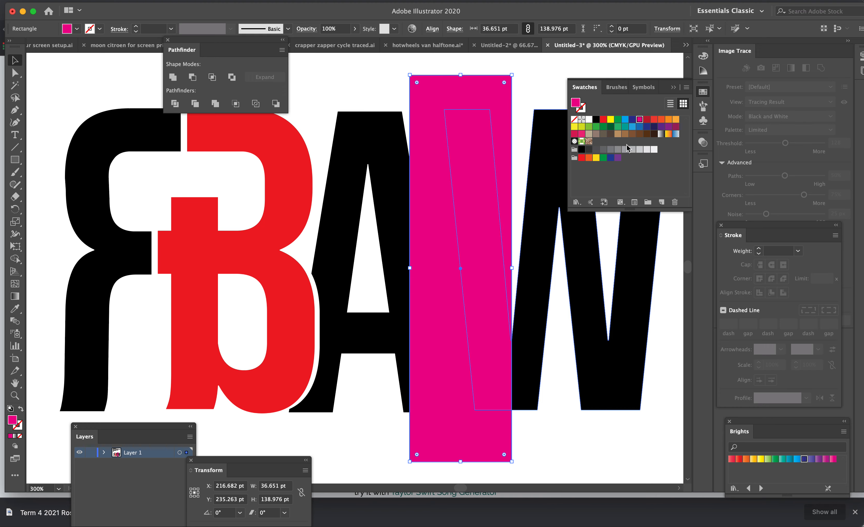
left_click(589, 252, "shift")
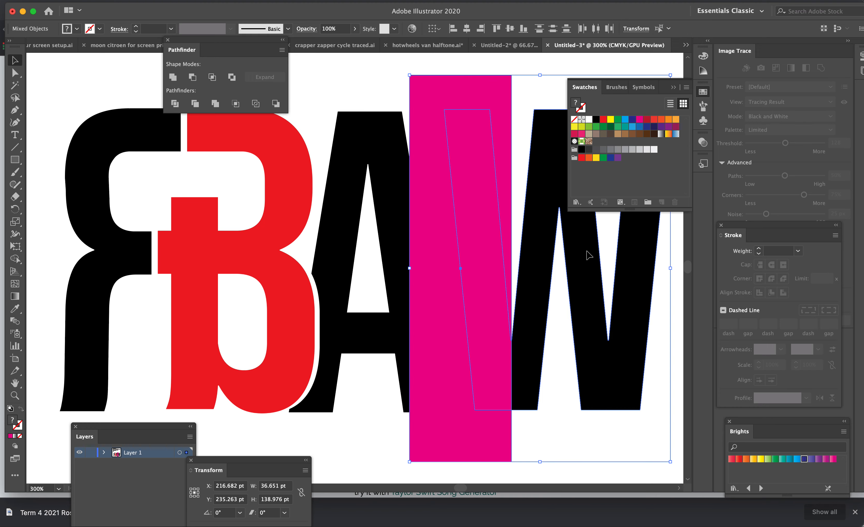
left_click(192, 77)
left_click(310, 81)
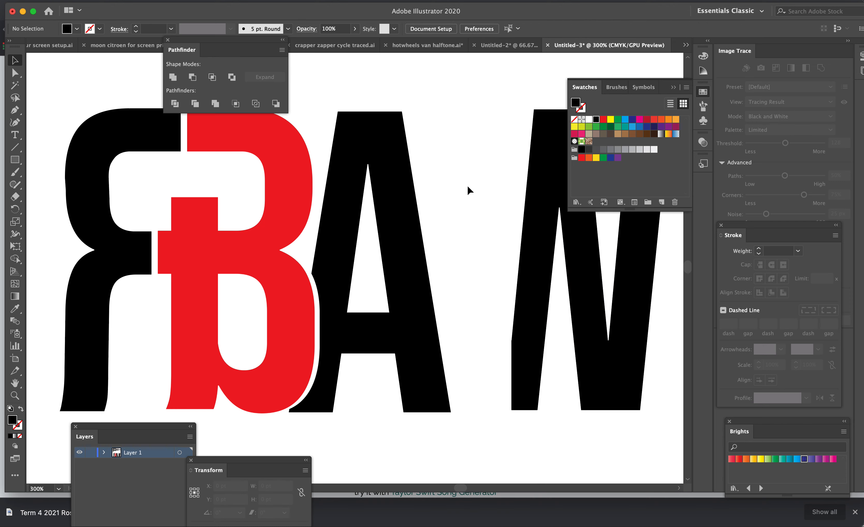
Move the trimmed W against the A so its cut edge meets the A's outer leg, tops and baselines aligned.
left_click_drag(524, 243, 451, 242)
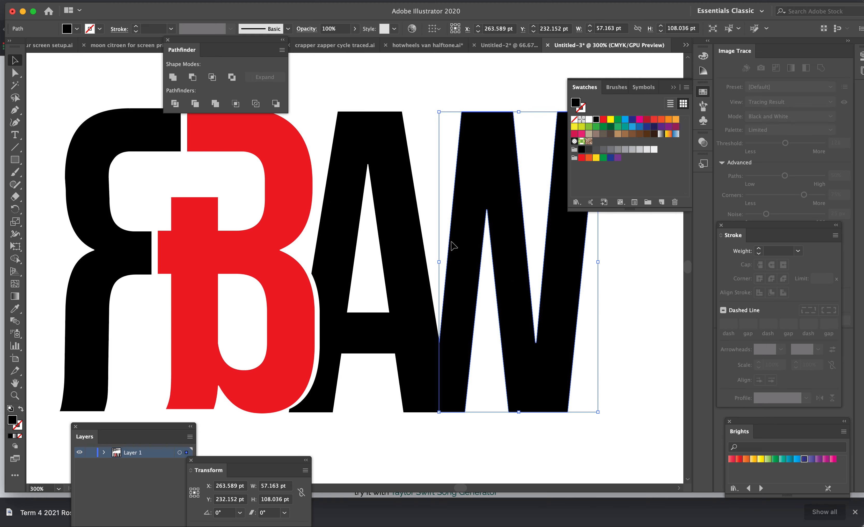
left_click(428, 100)
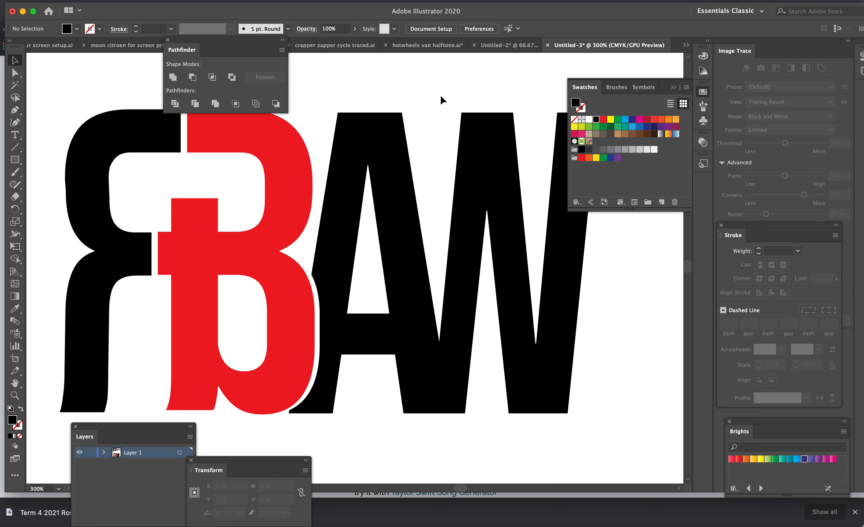
scroll(441, 96, "down", 1)
scroll(444, 107, "up", 1)
scroll(444, 108, "up", 2)
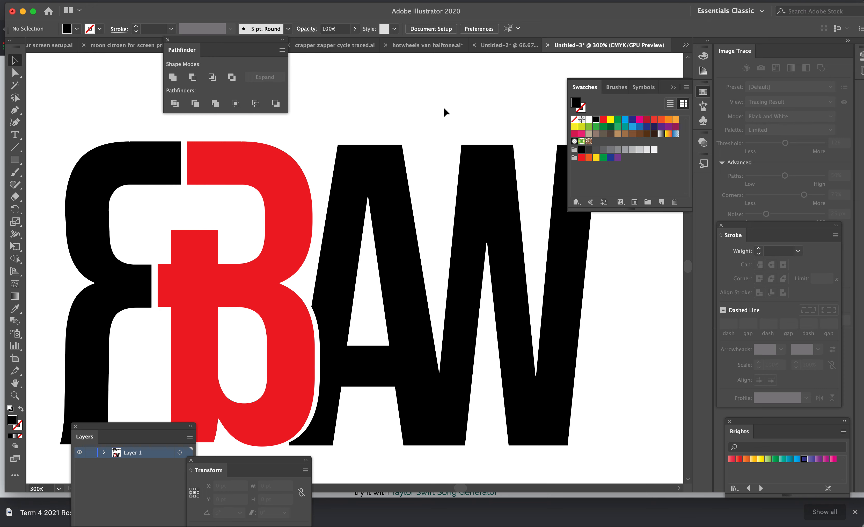
key("super+minus")
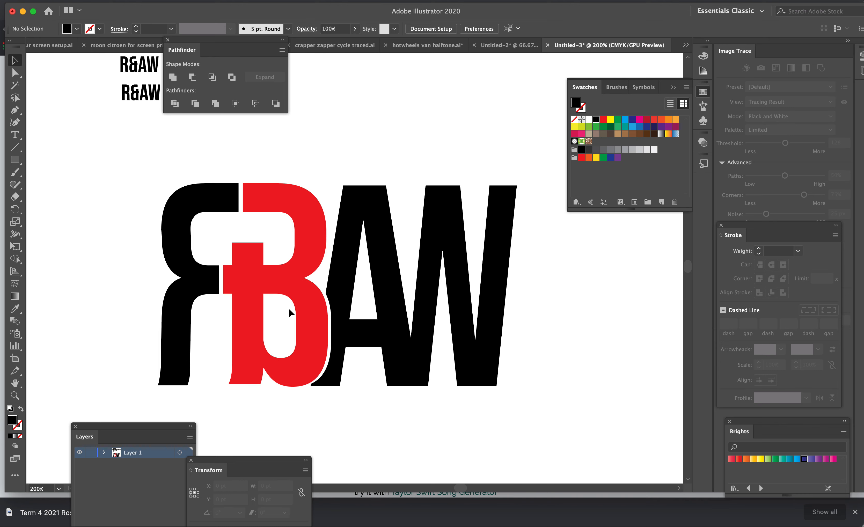
key("super+minus")
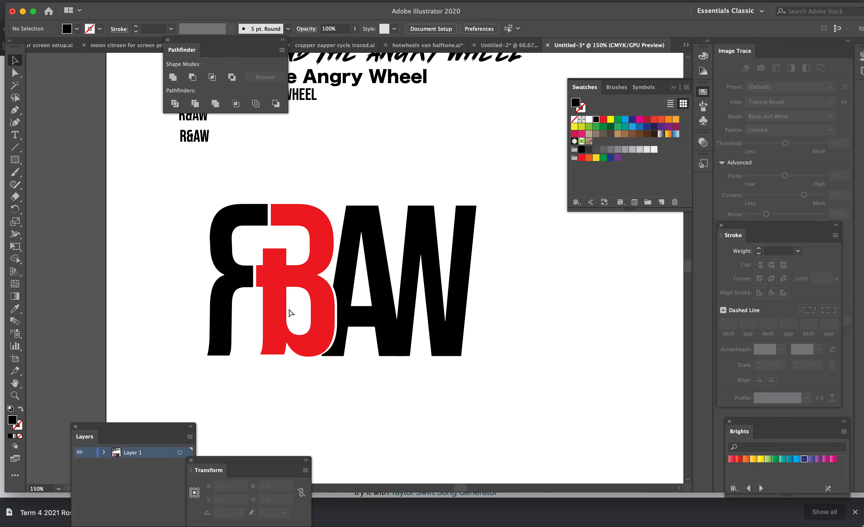
Unite the A and the W into a single compound shape.
key("super+equal")
key("super+equal")
key("super+equal")
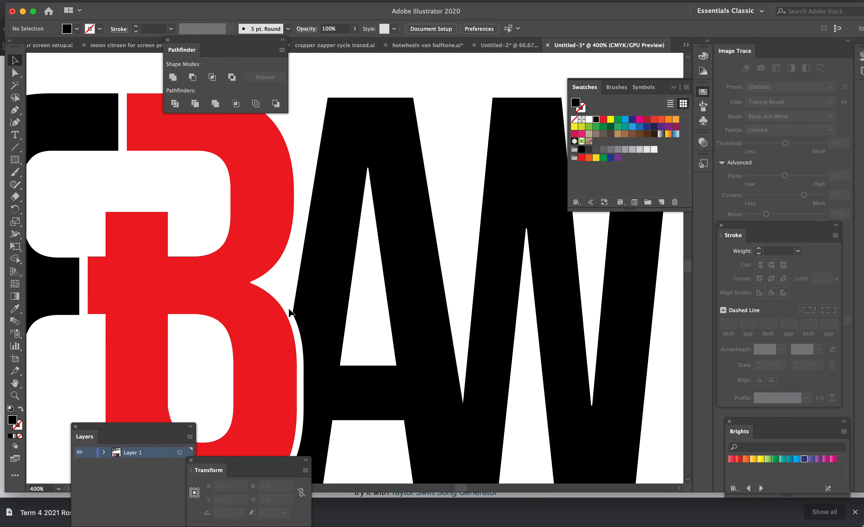
scroll(354, 277, "down", 2)
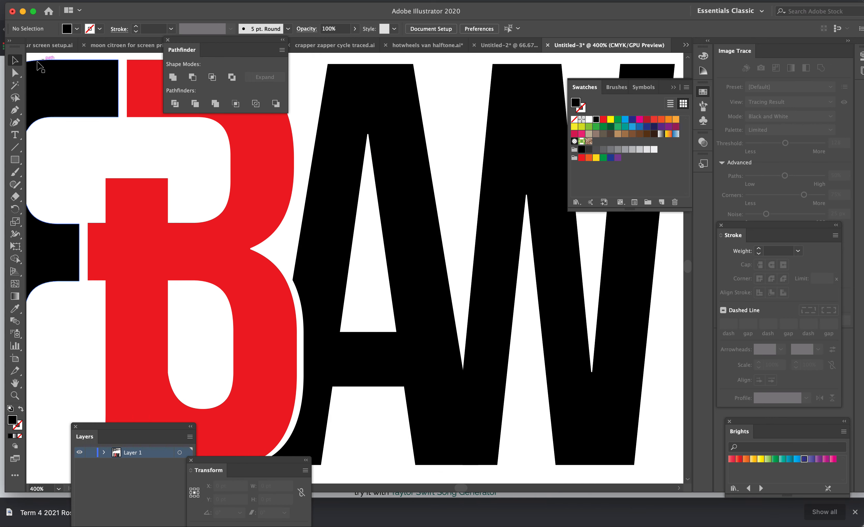
left_click(392, 170)
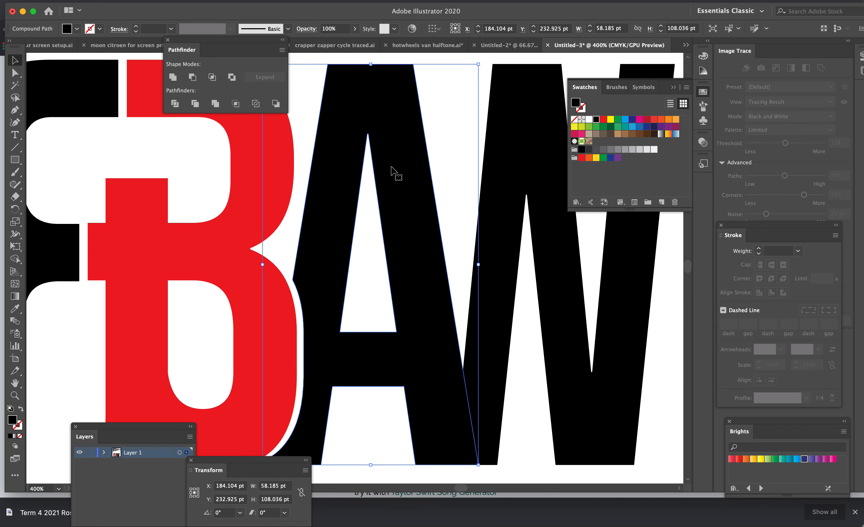
left_click(516, 167, "shift")
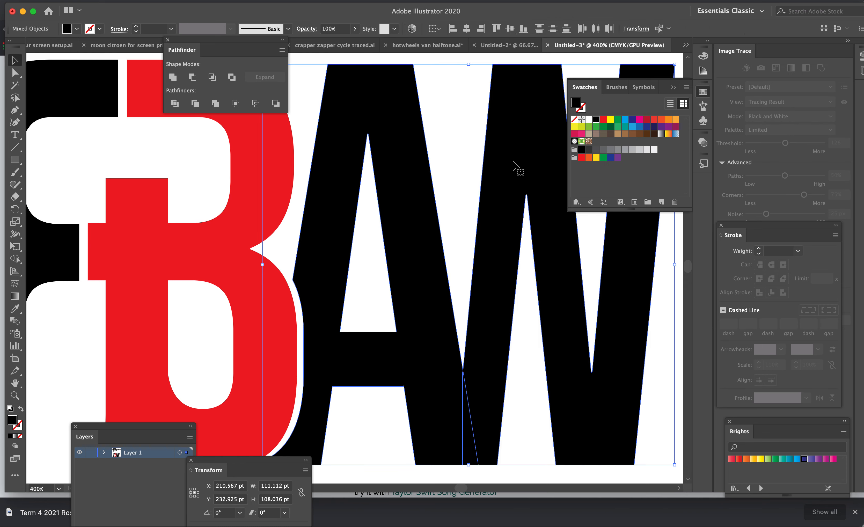
left_click(173, 78)
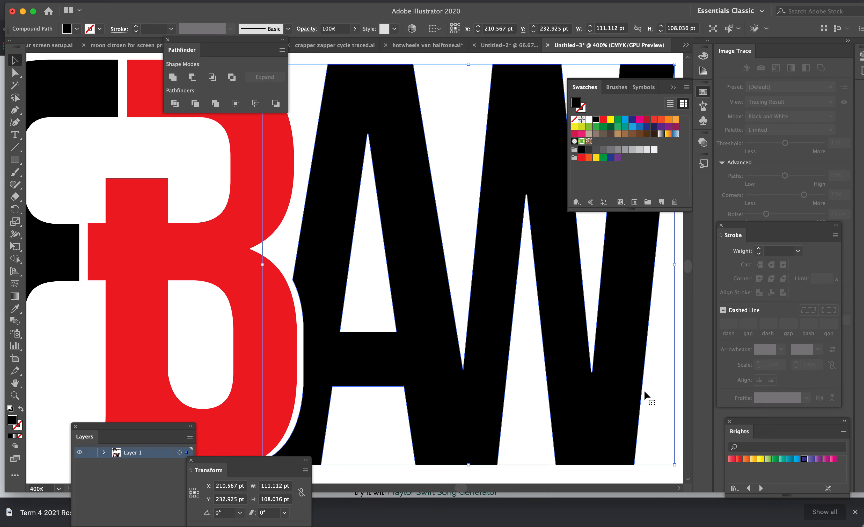
Fill the joined AW shape with the magenta swatch.
left_click(651, 392)
left_click(637, 418)
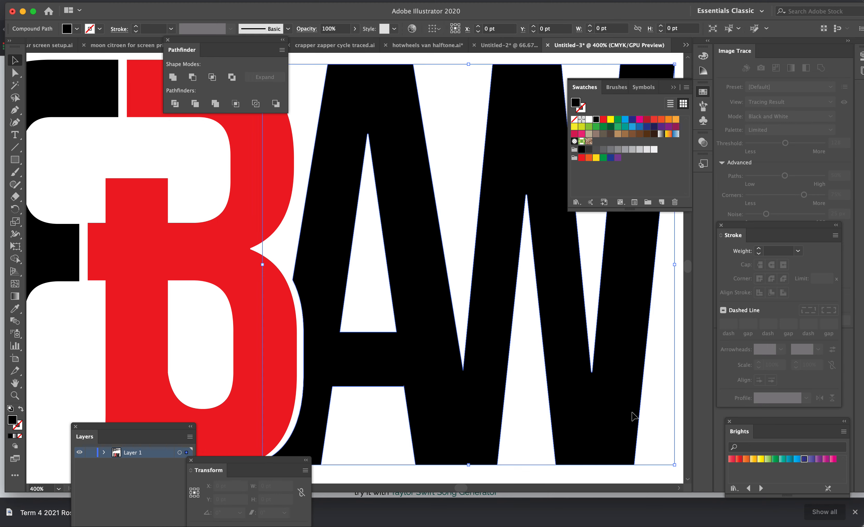
left_click(640, 120)
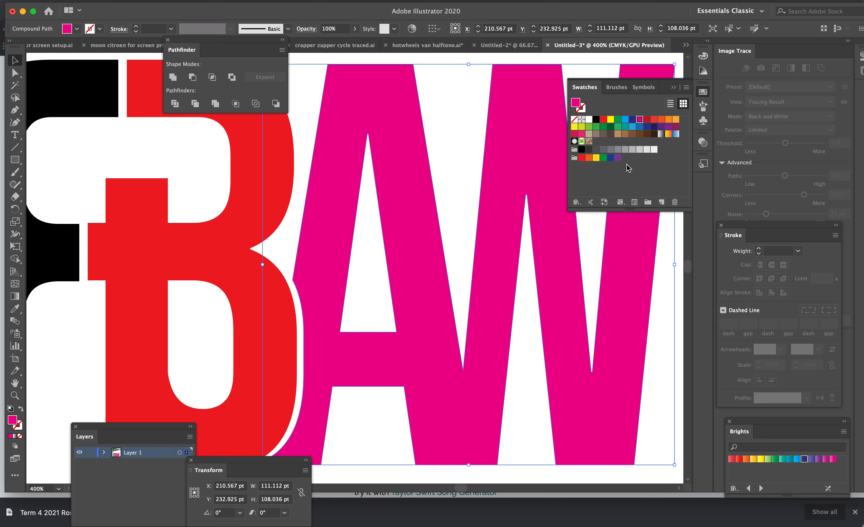
left_click(681, 357)
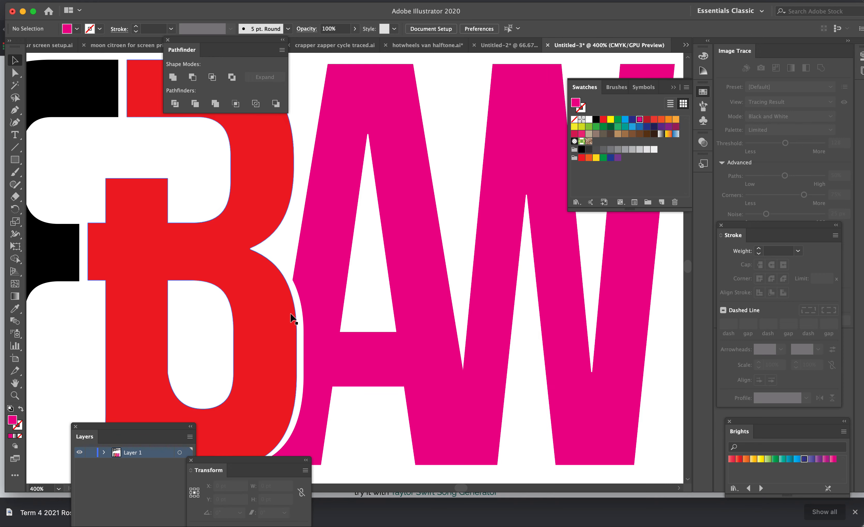
Fill the ampersand with the pure yellow swatch.
scroll(293, 317, "down", 1)
key("super+minus")
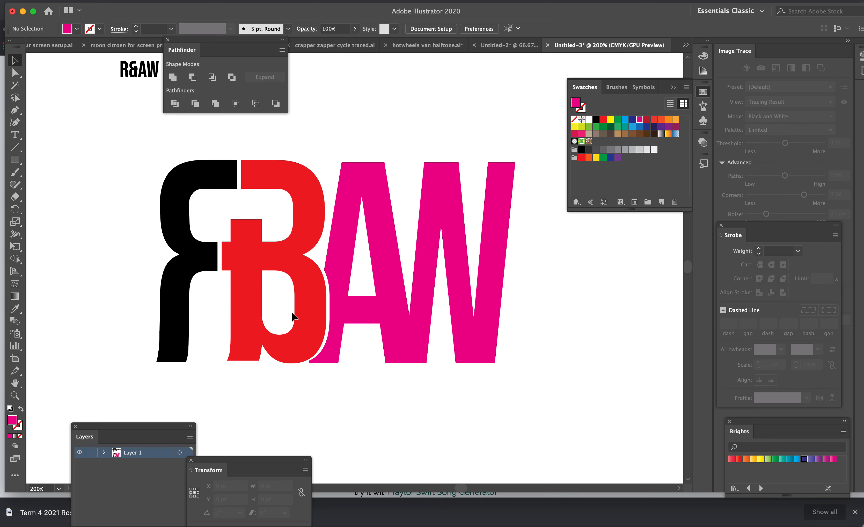
left_click(198, 253)
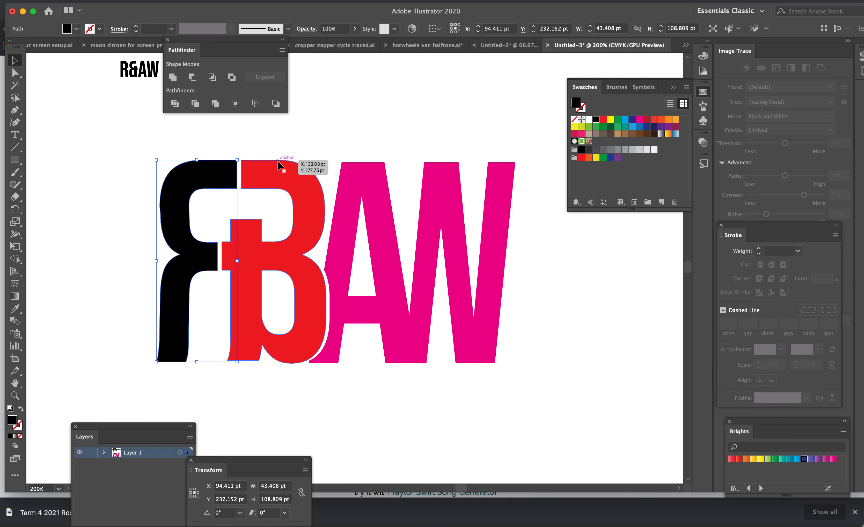
left_click(310, 137)
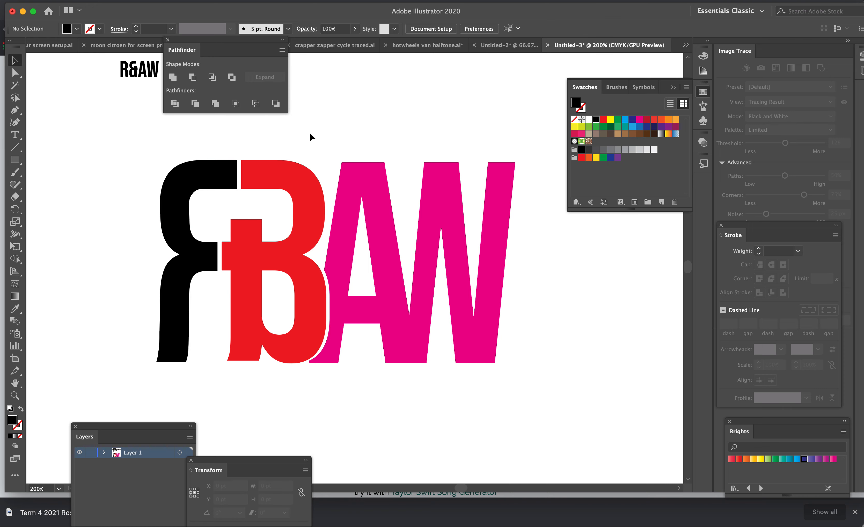
key("super+equal")
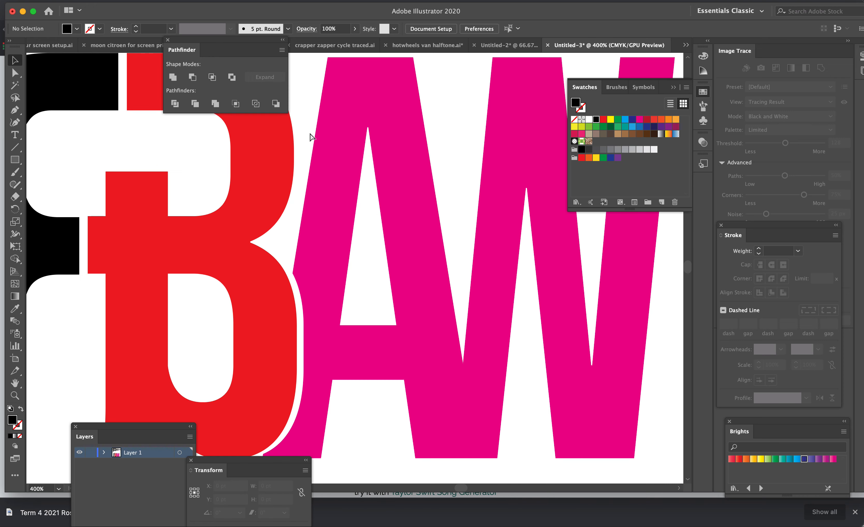
scroll(311, 136, "left", 5)
scroll(310, 137, "up", 4)
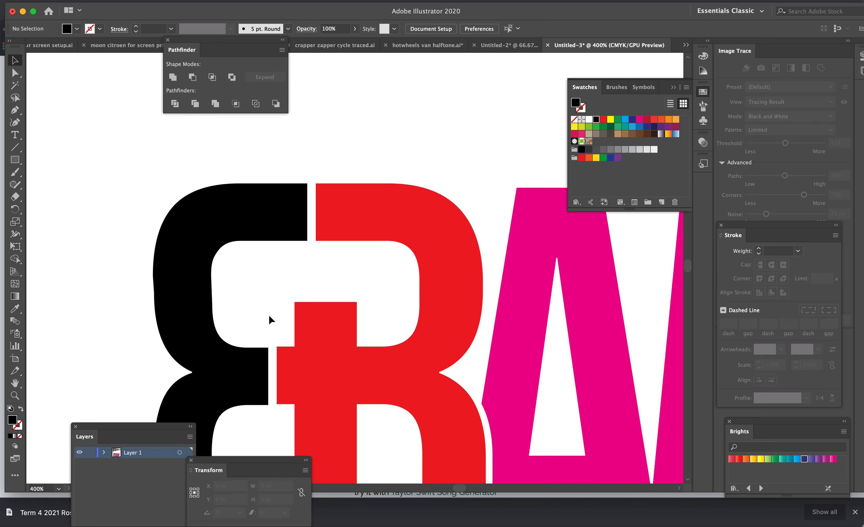
scroll(286, 304, "down", 3)
scroll(289, 308, "down", 5)
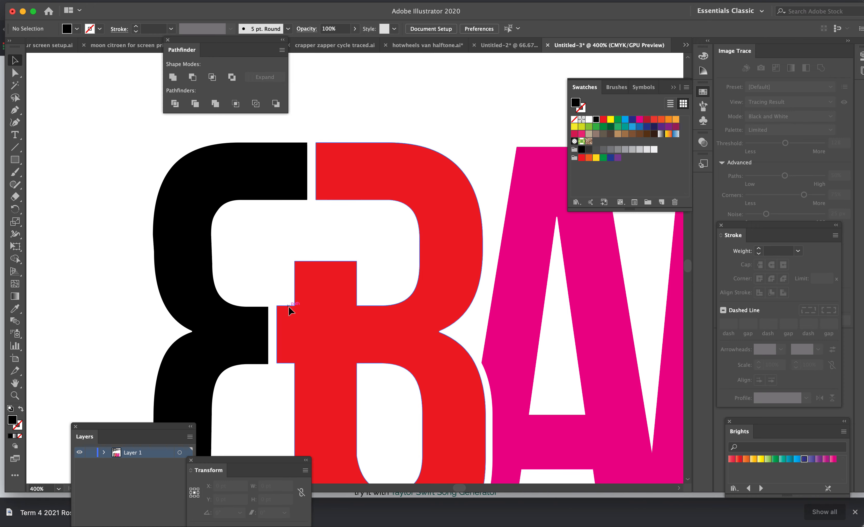
scroll(288, 311, "up", 3)
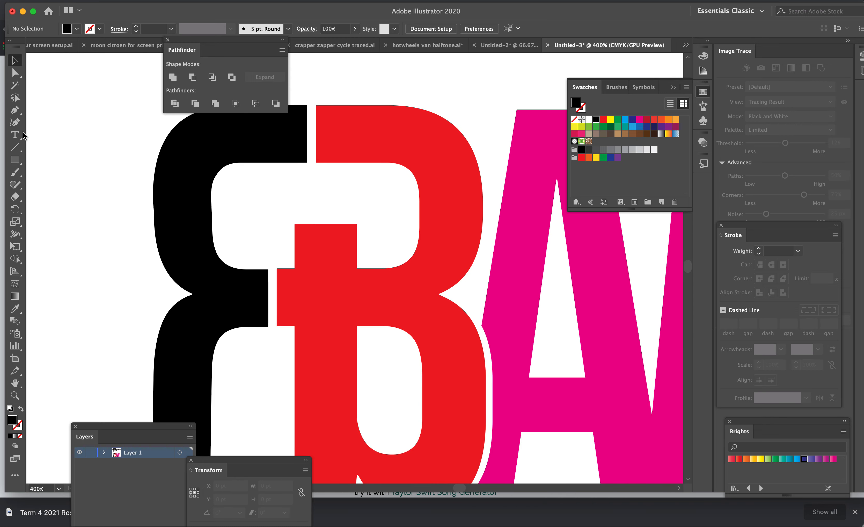
left_click(427, 159)
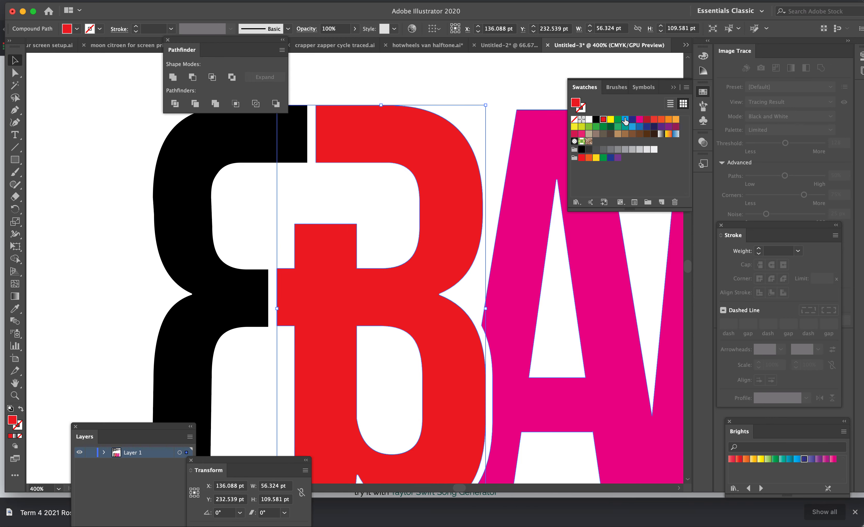
left_click(611, 119)
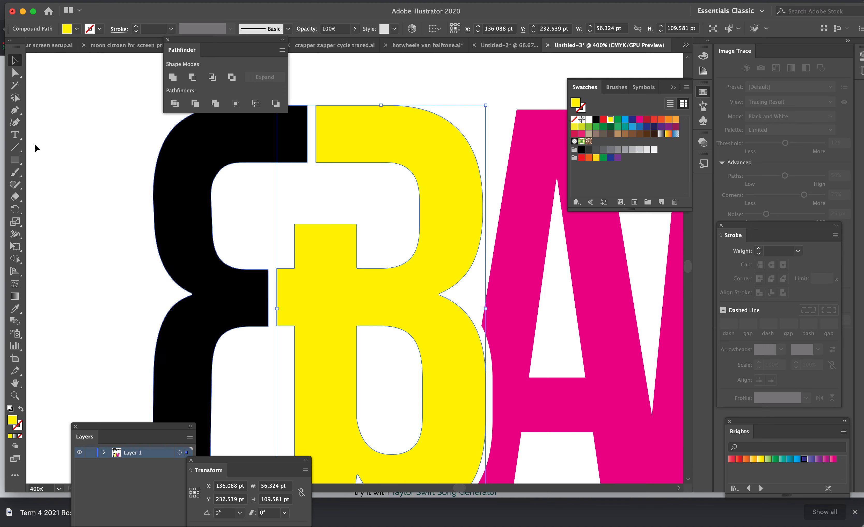
Try green on the reversed R, and settle on the cyan swatch as its fill.
left_click(203, 177)
left_click(617, 120)
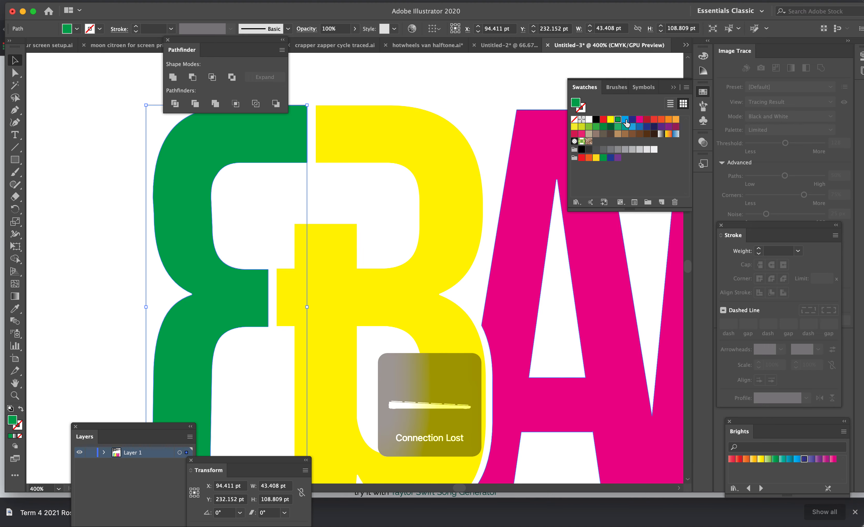
left_click(625, 120)
left_click(472, 90)
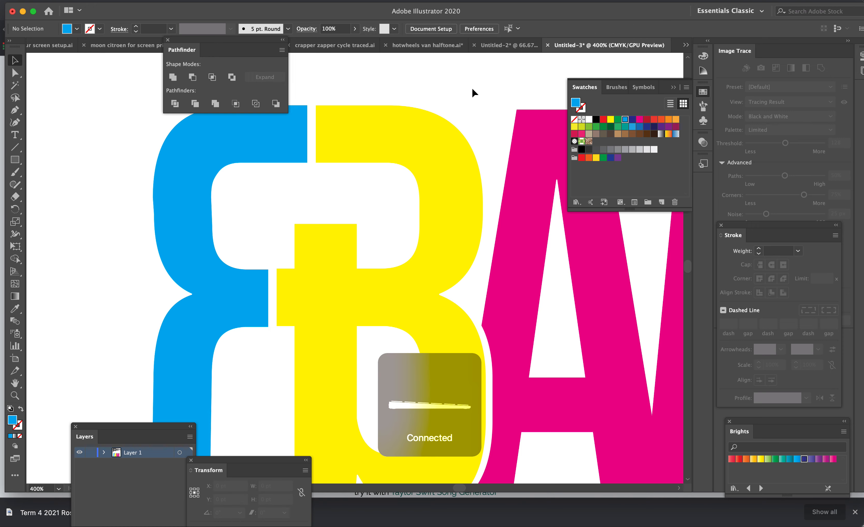
Duplicate the brush-script "Roger and The angry wheel" line to just below the lettermark and shrink it to about 7.92 pt.
key("super+1")
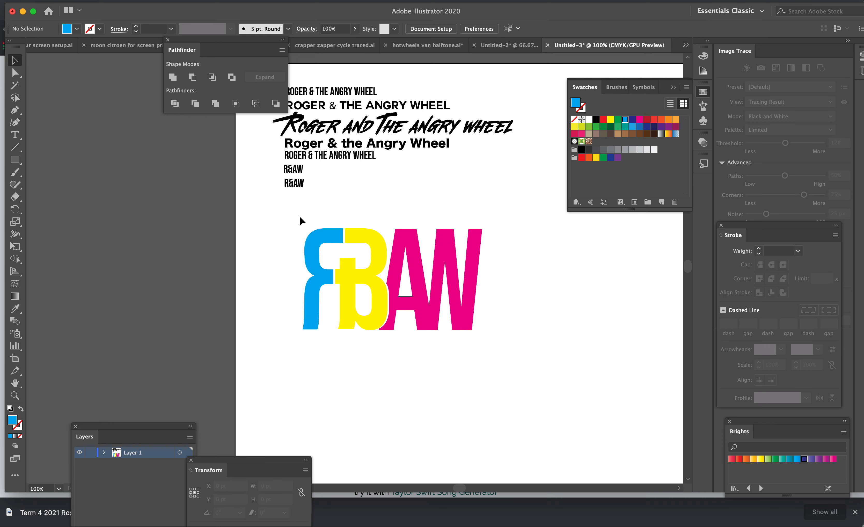
left_click(335, 125)
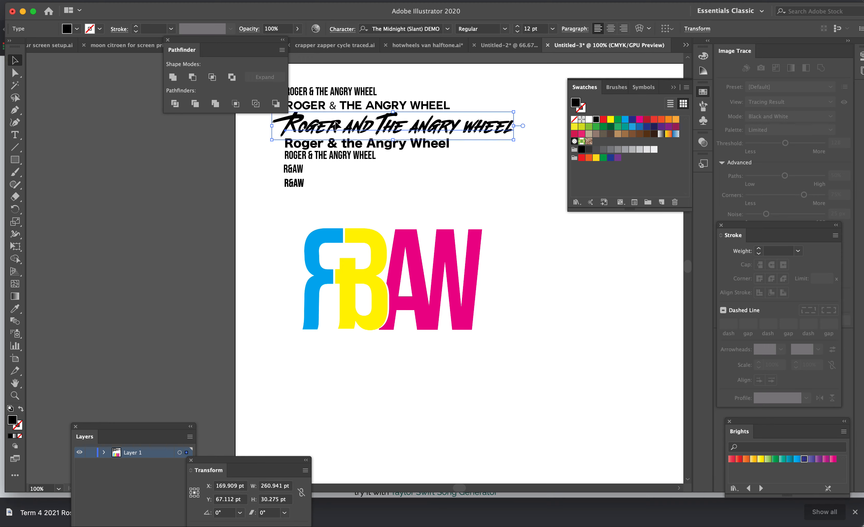
left_click_drag(336, 124, 373, 351)
left_click_drag(514, 368, 473, 359)
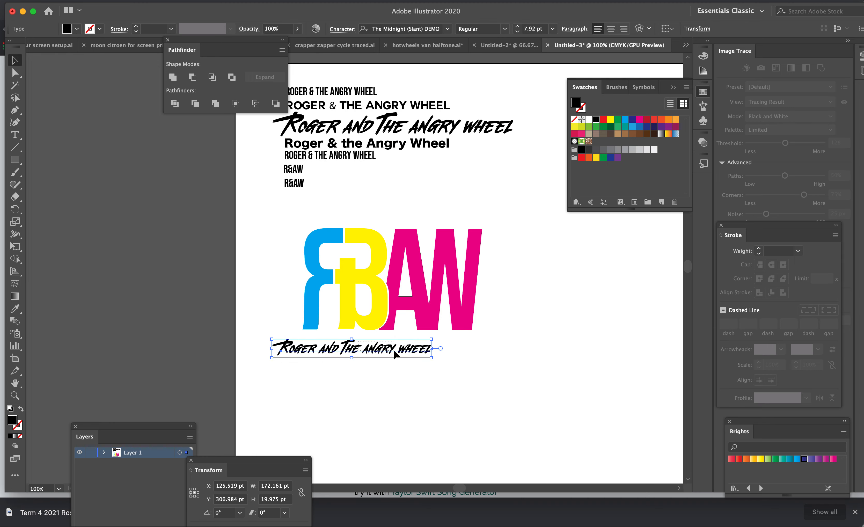
Position the script tagline under the lettermark and enlarge it to about 8.86 pt to span the mark's width.
left_click(368, 353)
left_click_drag(370, 354, 397, 349)
left_click_drag(459, 357, 477, 363)
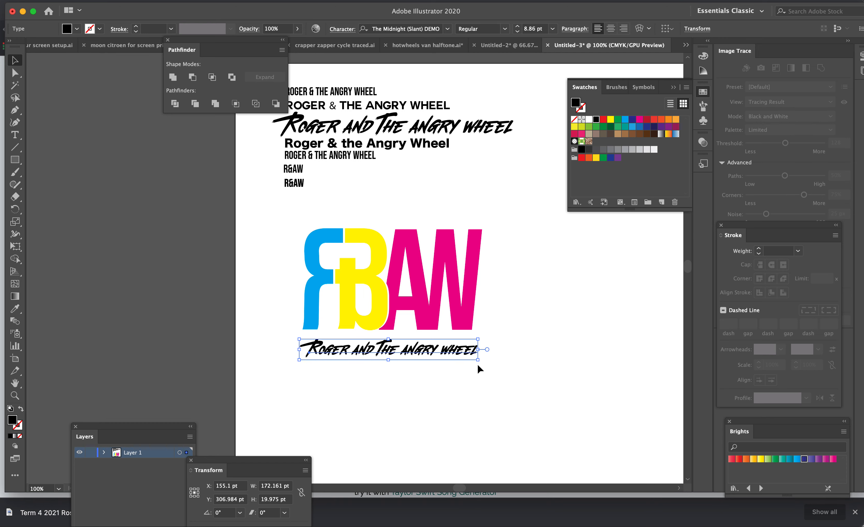
left_click(497, 394)
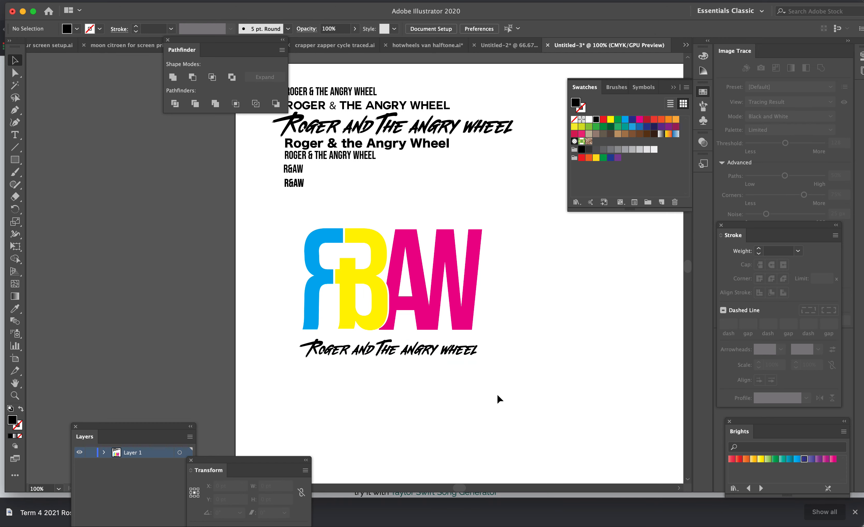
Select all the coloured lettermark shapes and scale them down proportionally to a little over half their size.
key("super+equal")
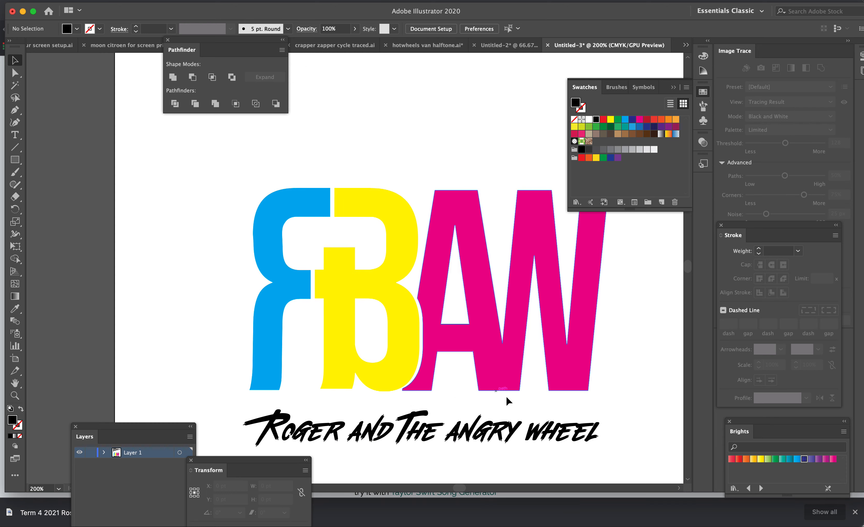
left_click_drag(362, 255, 455, 367)
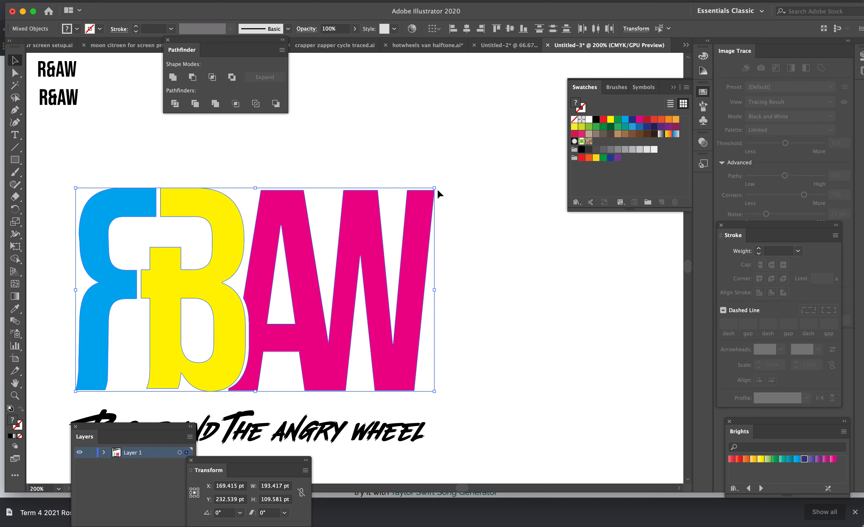
left_click_drag(435, 188, 281, 275)
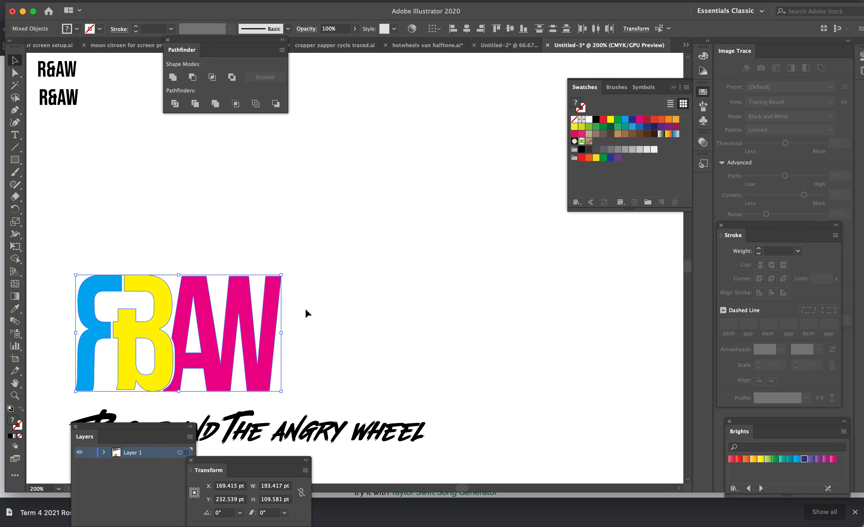
Move the coloured lettermark across so it is centred horizontally above the script tagline, leaving a gap between them.
left_click(322, 351)
scroll(353, 372, "down", 3)
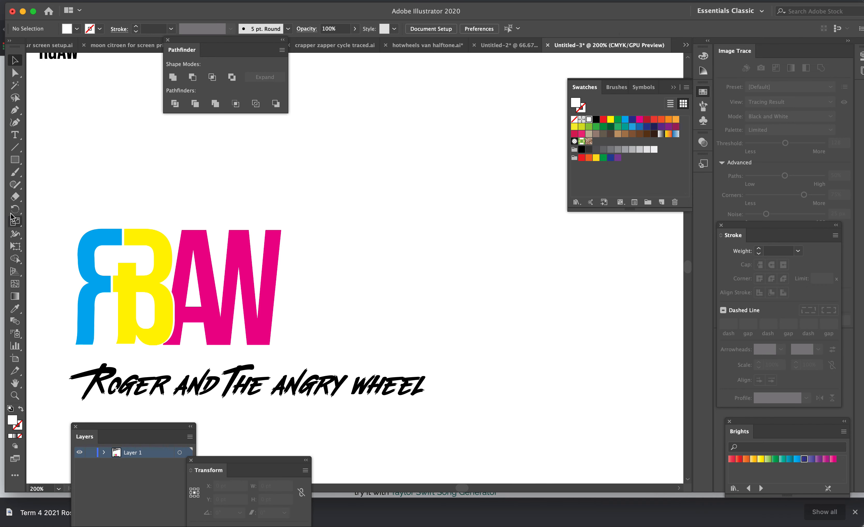
left_click_drag(60, 219, 359, 263)
left_click(429, 289)
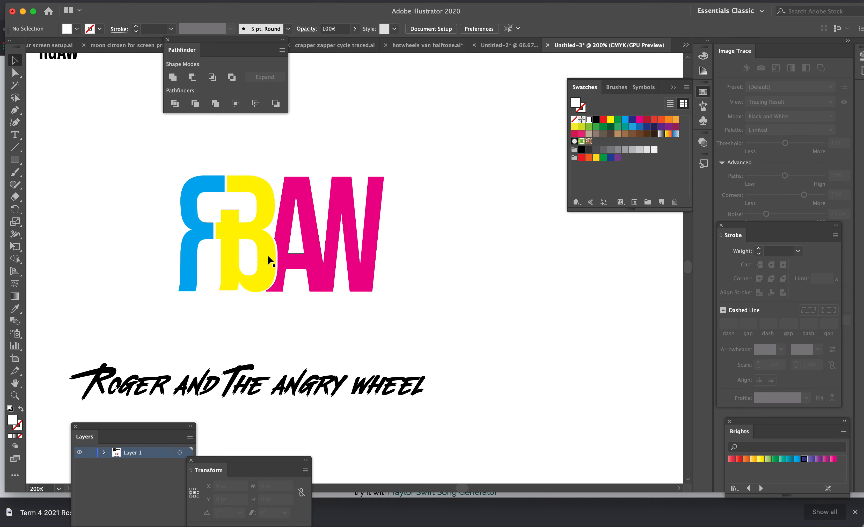
scroll(271, 257, "up", 2)
key("super+minus")
key("super+minus")
key("super+minus")
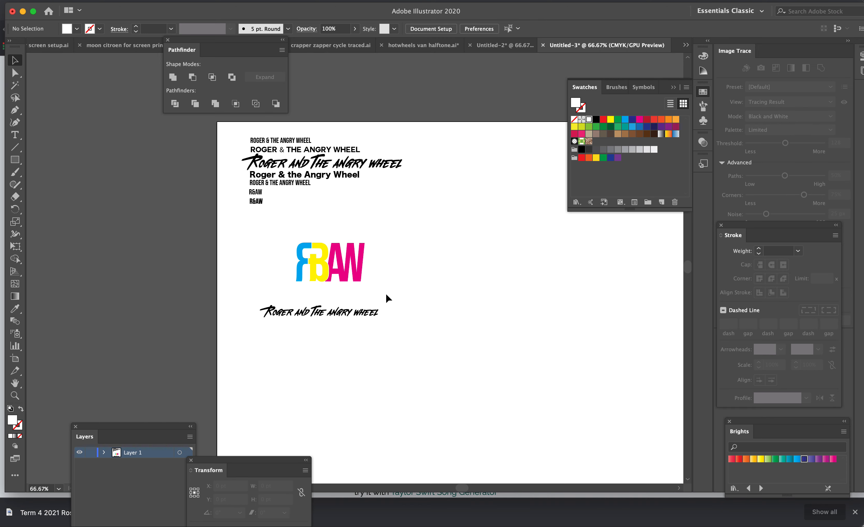
Select all the coloured lettermark shapes and move them down to sit closely above the script tagline.
key("super+plus")
key("super+plus")
left_click_drag(173, 176, 399, 314)
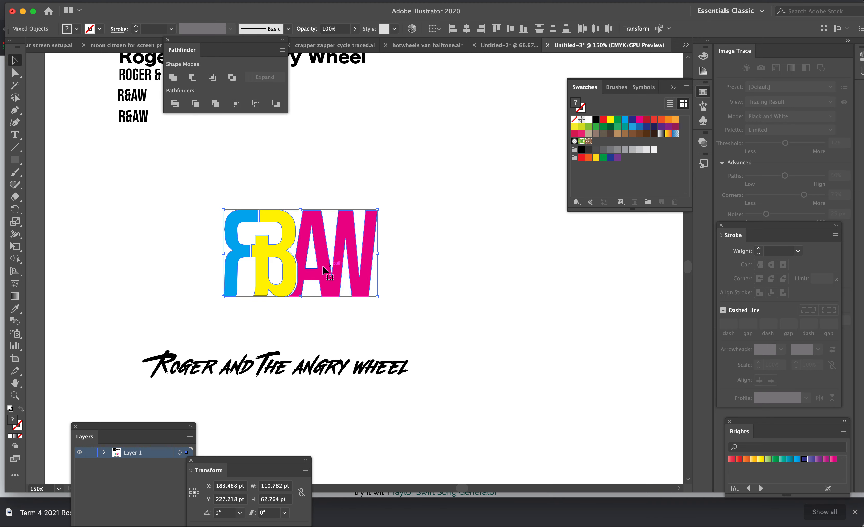
left_click_drag(264, 280, 265, 286)
left_click(168, 263)
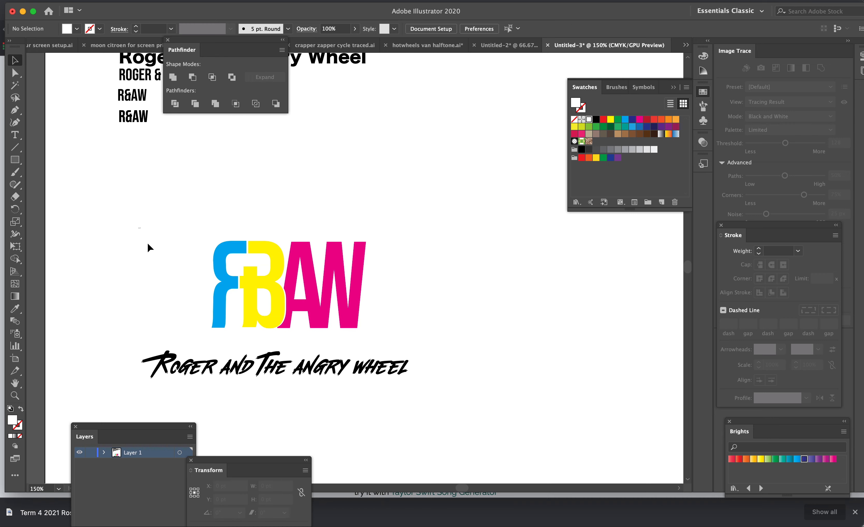
Move the lettermark and tagline together up towards the sample text lines, and duplicate both directly underneath.
left_click_drag(140, 227, 447, 411)
left_click_drag(277, 275, 241, 189)
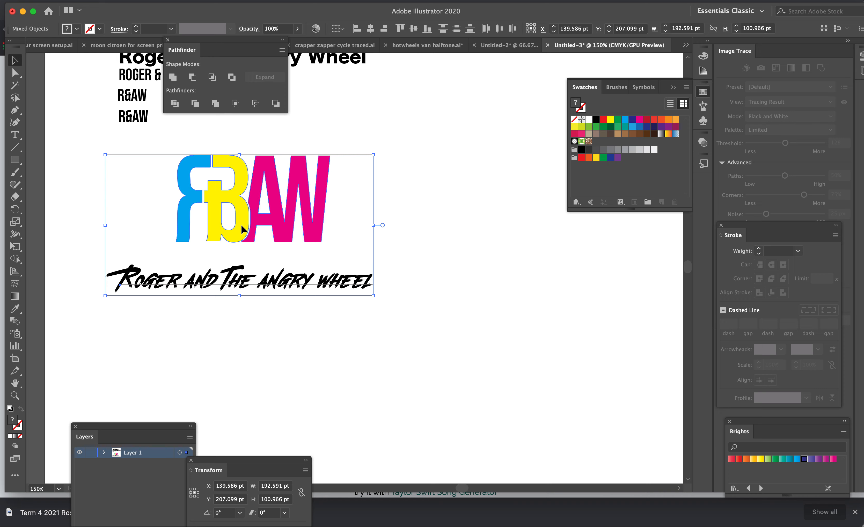
left_click_drag(242, 226, 244, 382)
scroll(298, 362, "down", 5)
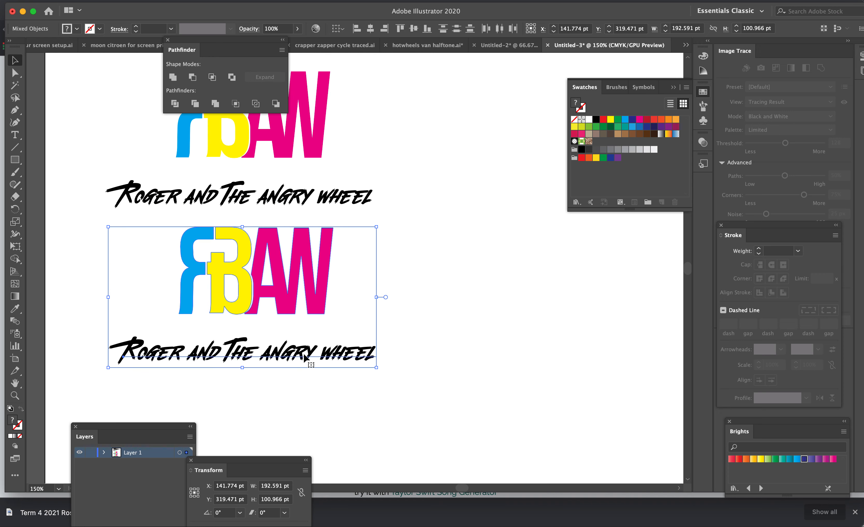
Select the lettermark shapes of the lower copy without its tagline and group them.
key("super+equal")
key("super+equal")
key("super+equal")
key("super+equal")
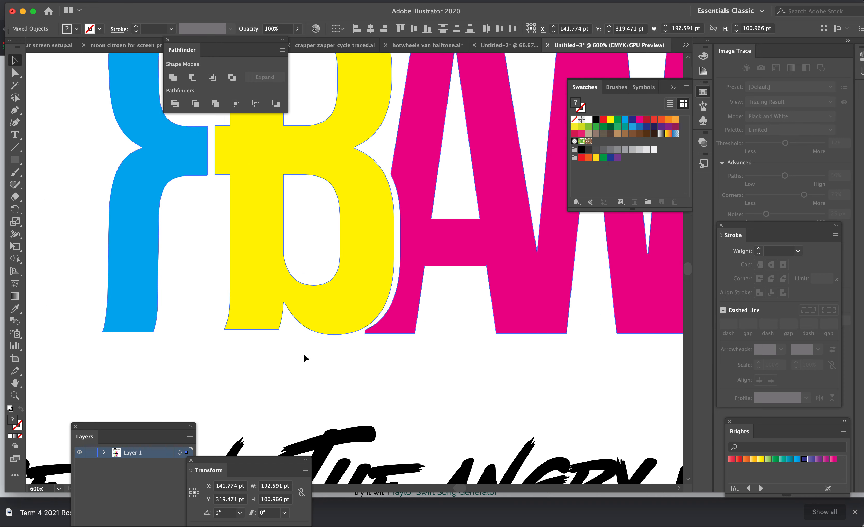
scroll(318, 338, "up", 5)
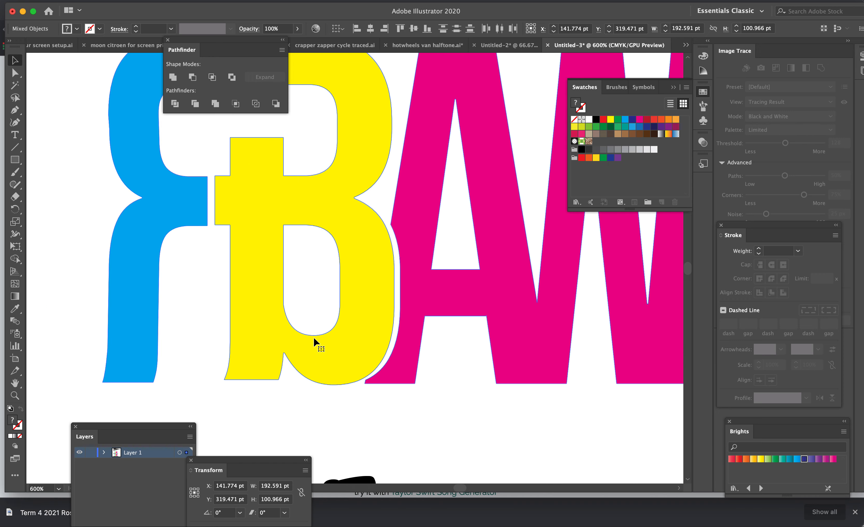
key("super+minus")
key("super+minus")
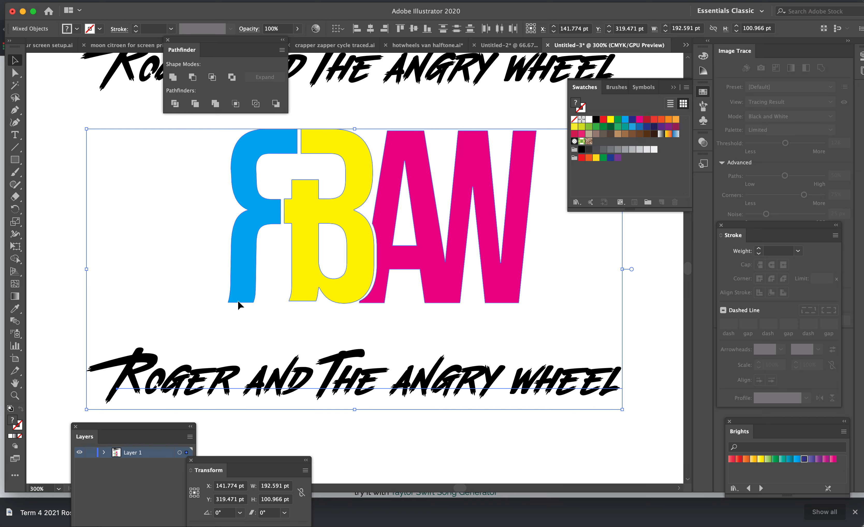
left_click(228, 230)
left_click_drag(202, 162, 536, 288)
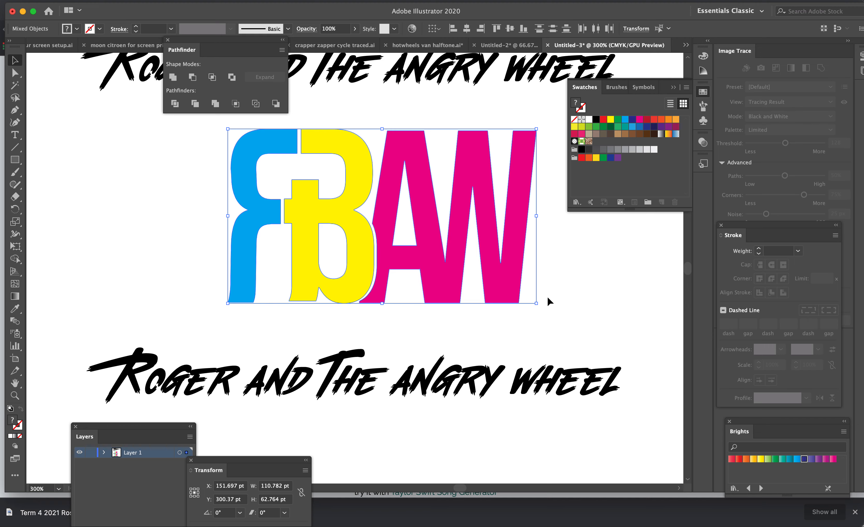
key("super+g")
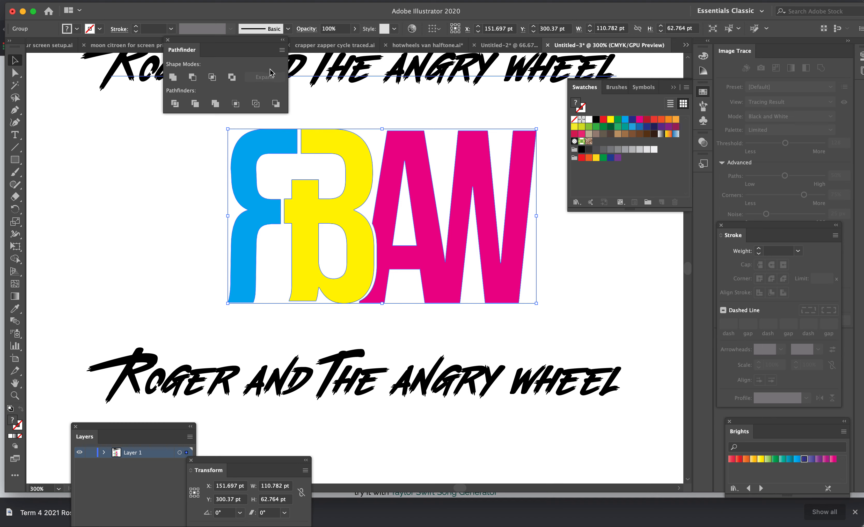
Give the grouped lettermark a 10 pt black stroke with round joins, and paste the unstroked coloured lettermark in front of it.
left_click(171, 28)
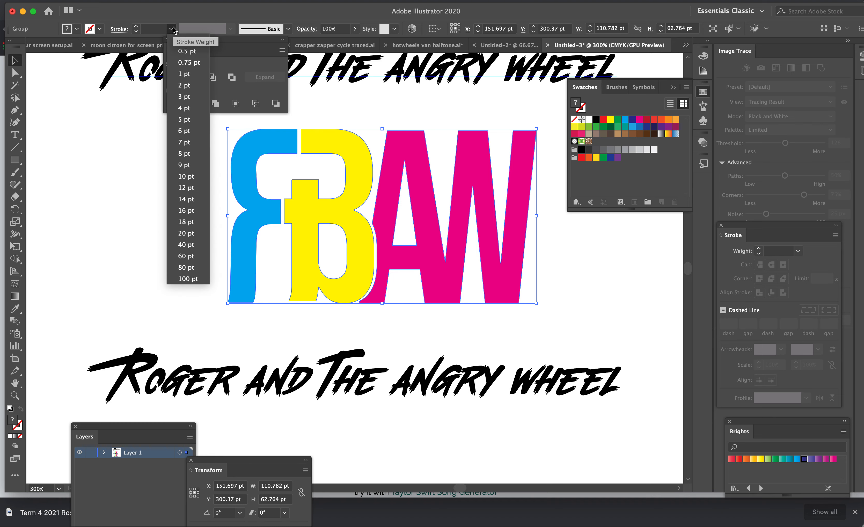
left_click(186, 176)
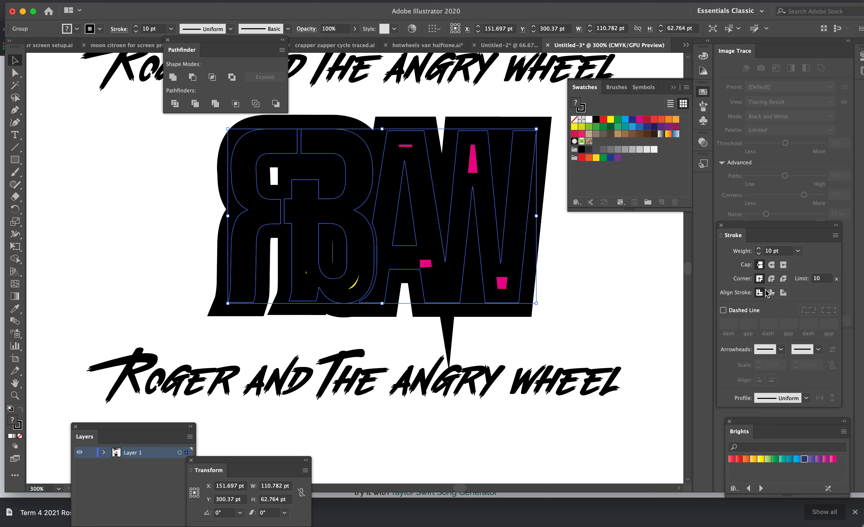
left_click(772, 279)
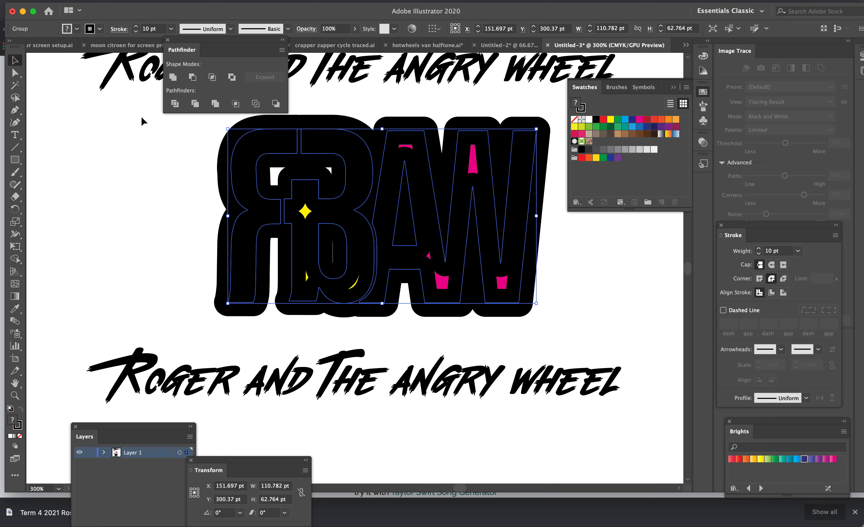
key("a")
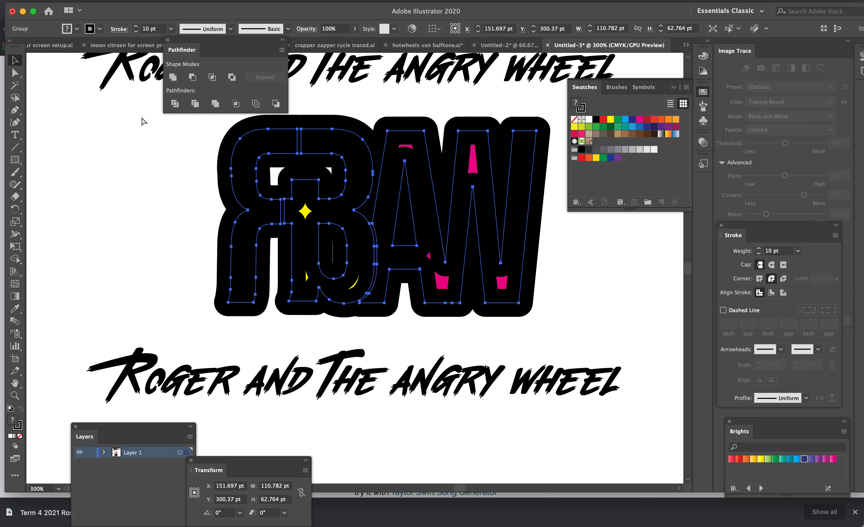
key("super+f")
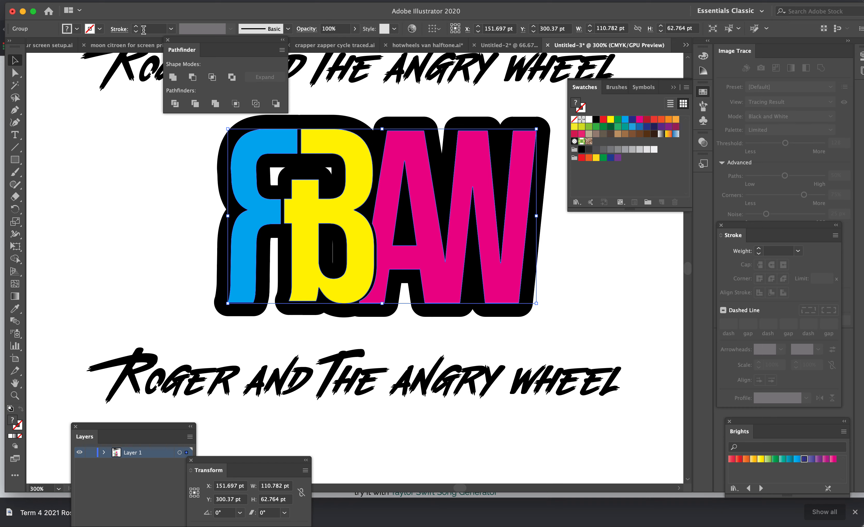
Give the front lettermark copy a 7 pt white stroke with round joins and a black fill.
left_click(171, 29)
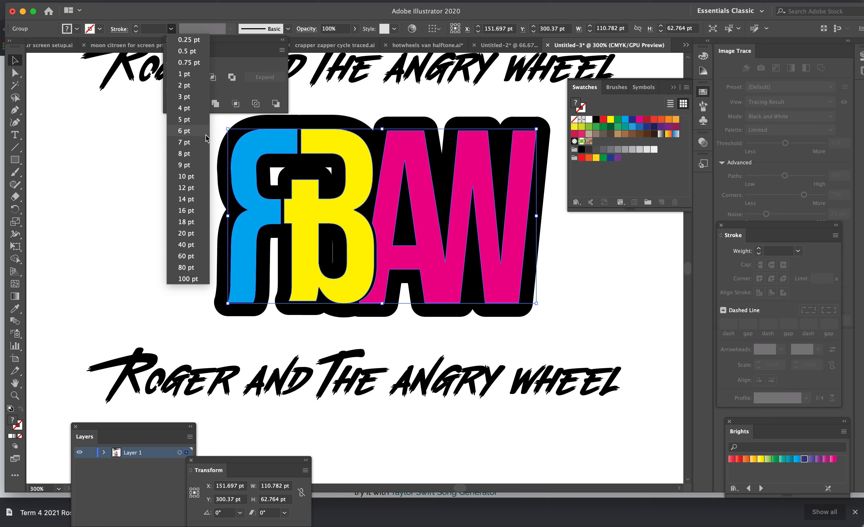
left_click(183, 142)
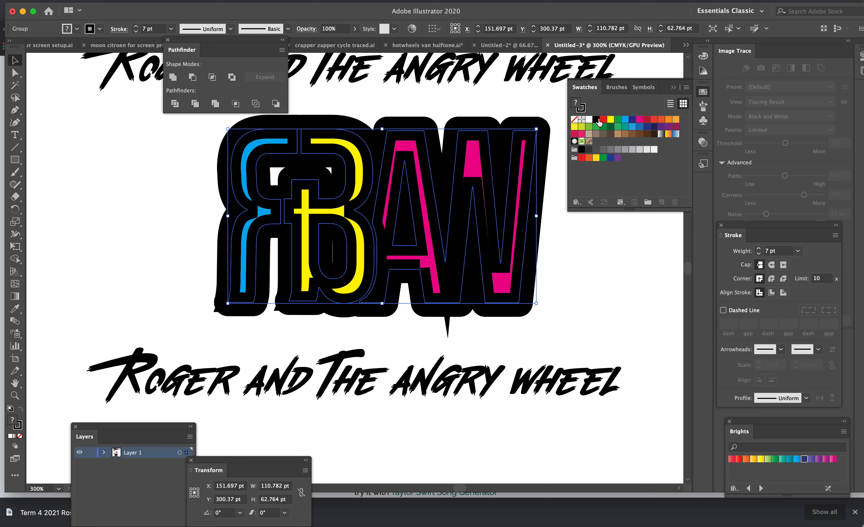
left_click(589, 120)
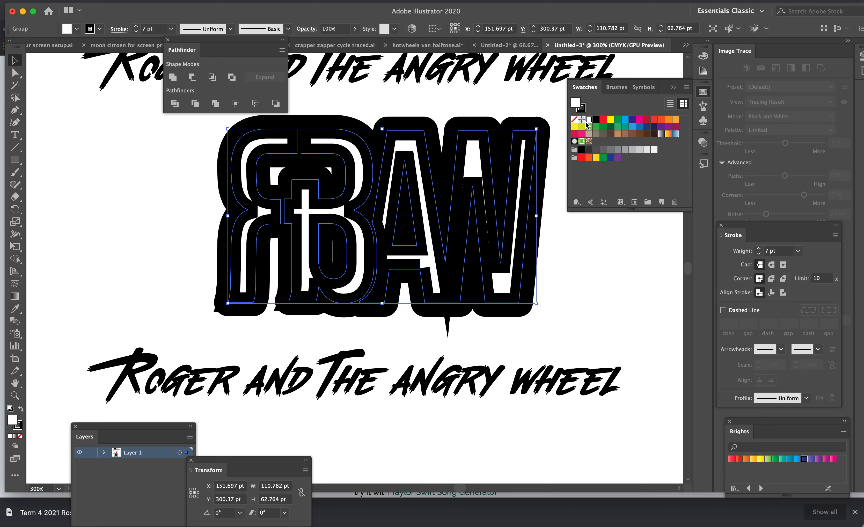
left_click(21, 410)
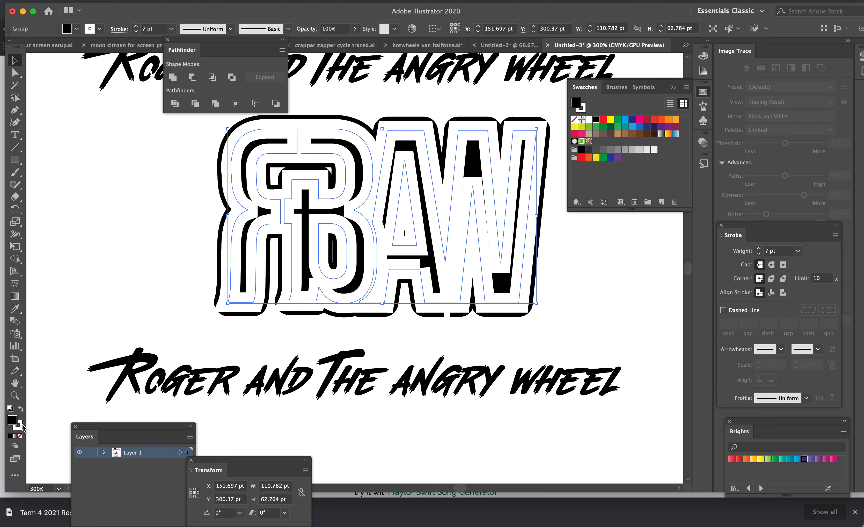
left_click(21, 430)
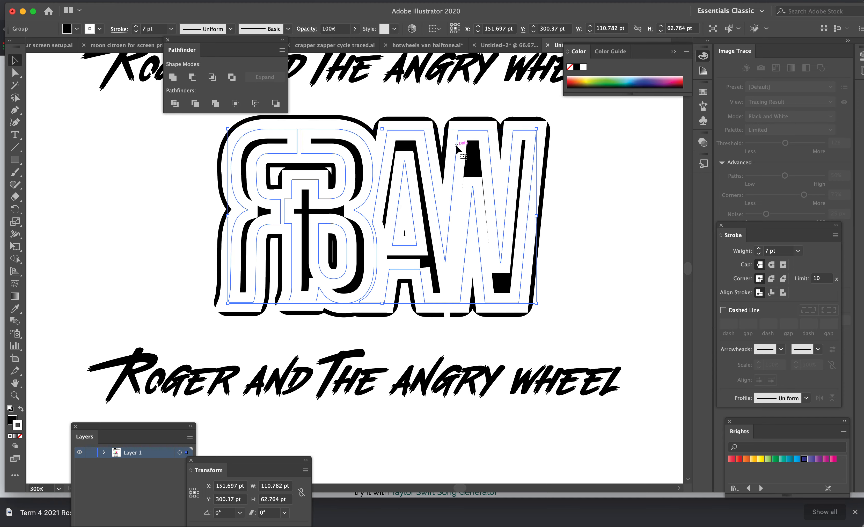
left_click(771, 279)
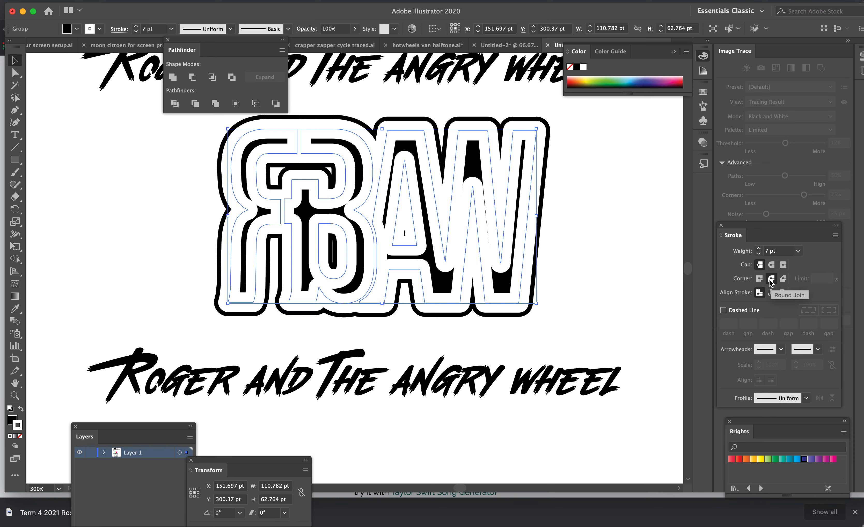
Set the white stroke to 8 pt and paste the unstroked coloured lettermark in front of the outlined copies.
left_click(136, 33)
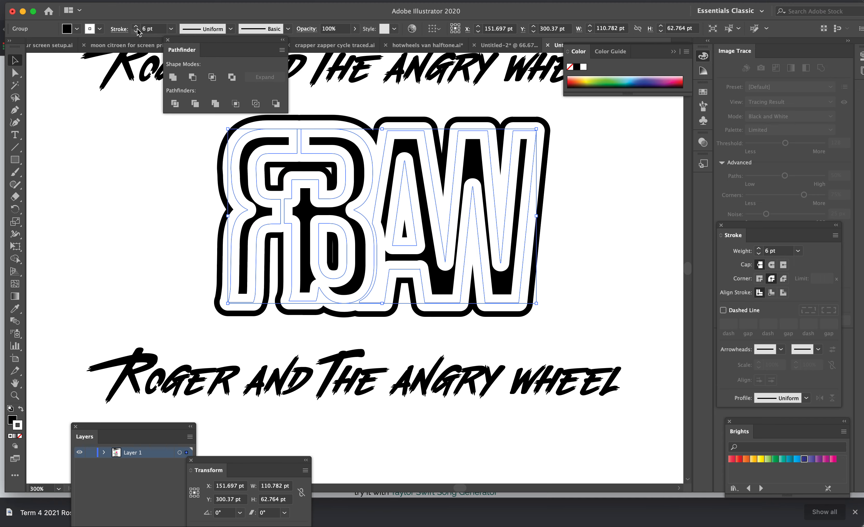
left_click(136, 27)
left_click(136, 27)
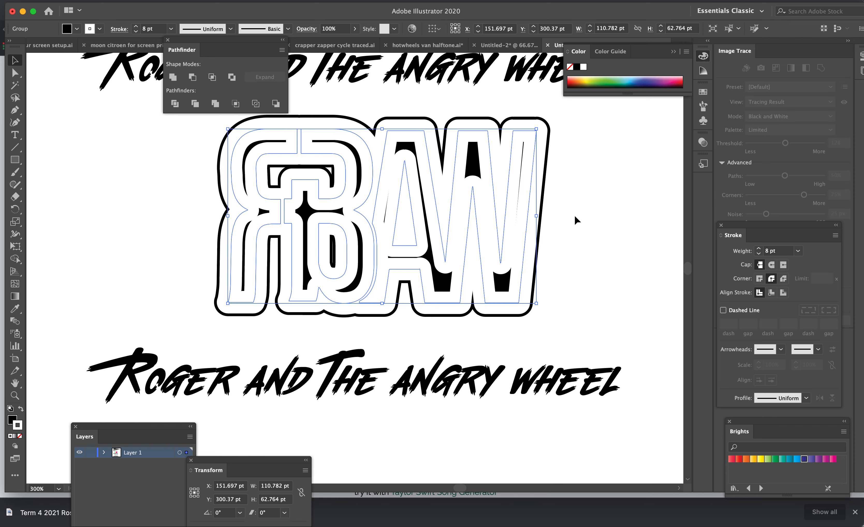
left_click(596, 223)
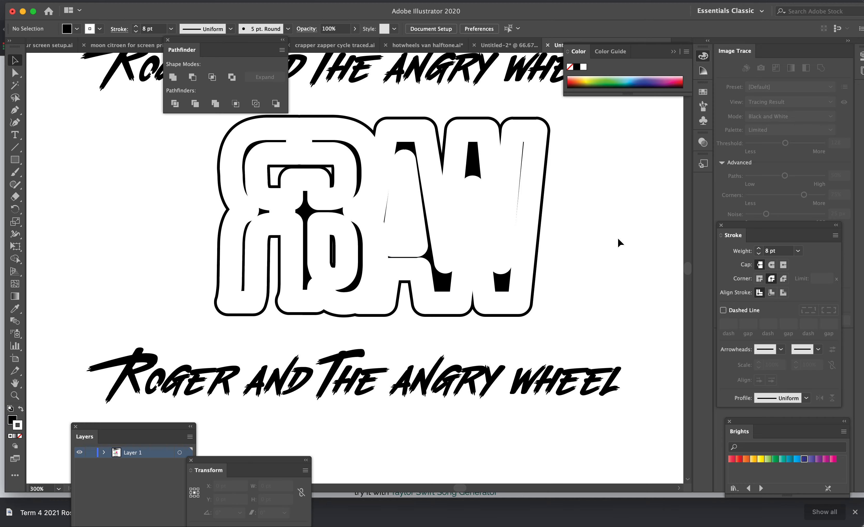
key("super+f")
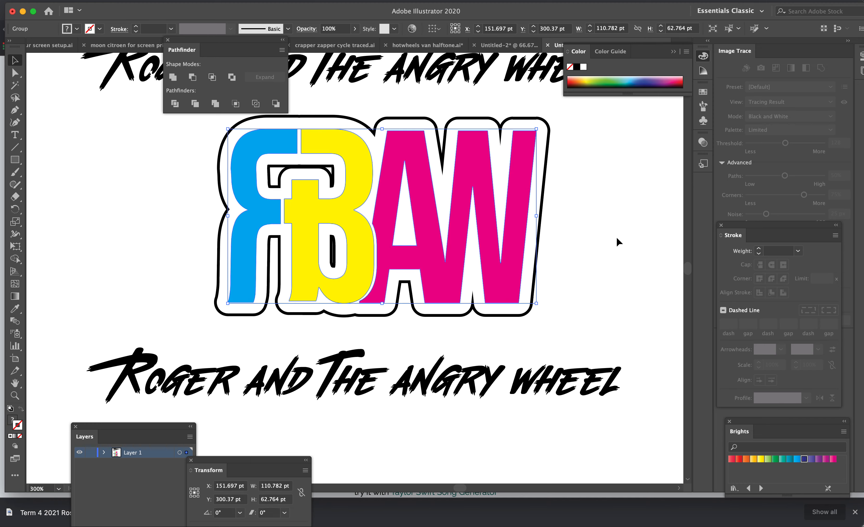
left_click(604, 239)
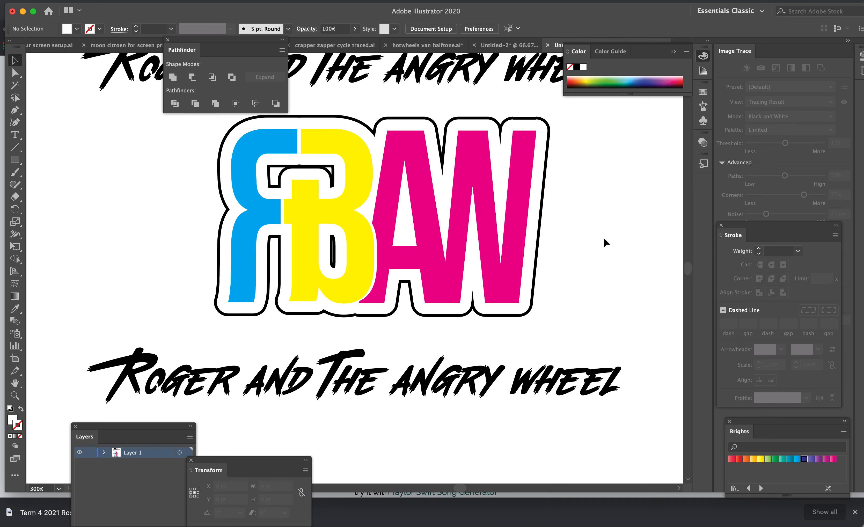
Offset the coloured lettermark and its white-stroked copy 20 pt to the right of the black-outlined copy.
left_click(362, 249)
key("shift+Right")
key("shift+Right")
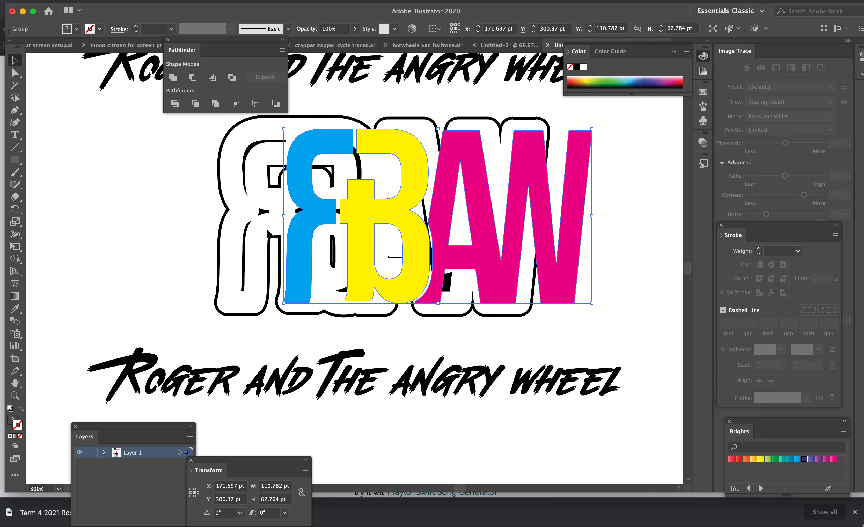
left_click(232, 241)
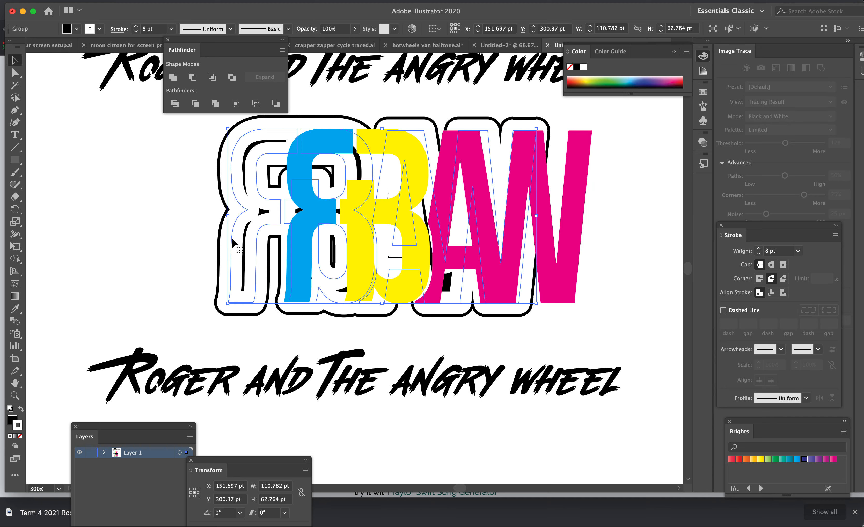
key("shift+Right")
key("shift+Right")
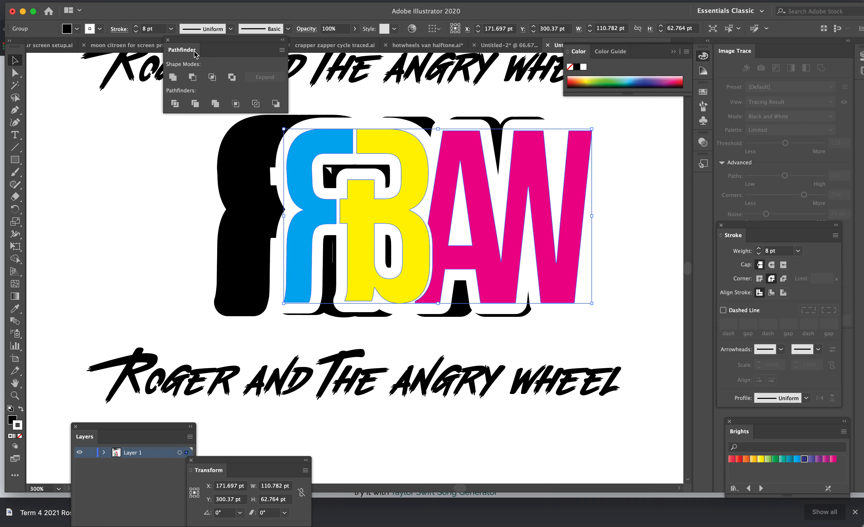
Reduce the white outline's stroke to 4 pt, and select the black-outlined copy behind it.
left_click(137, 32)
left_click(137, 31)
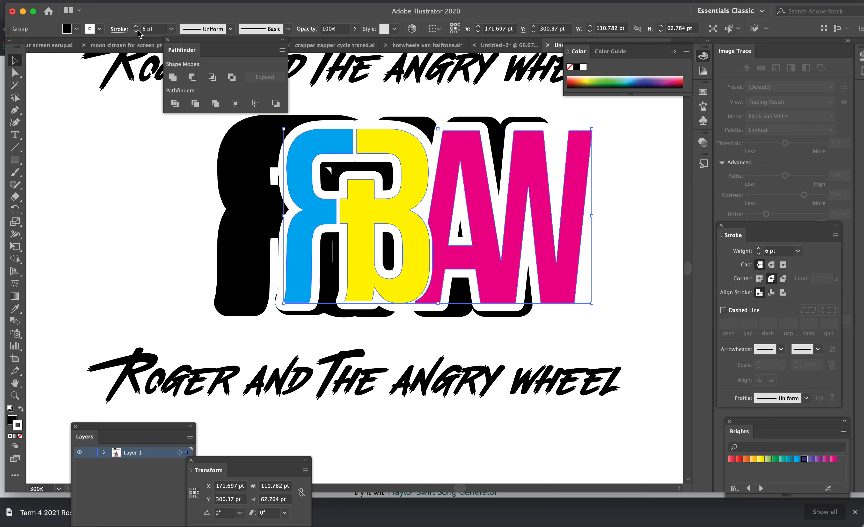
left_click(138, 29)
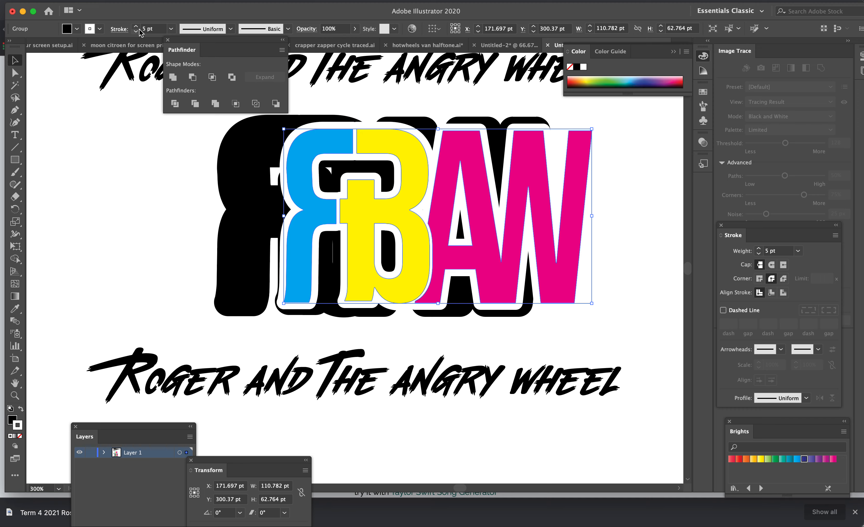
left_click(136, 31)
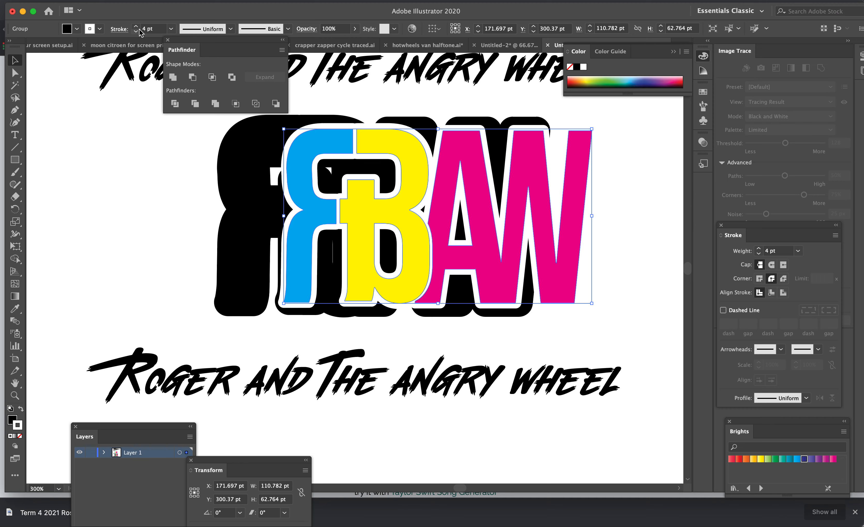
left_click(234, 169)
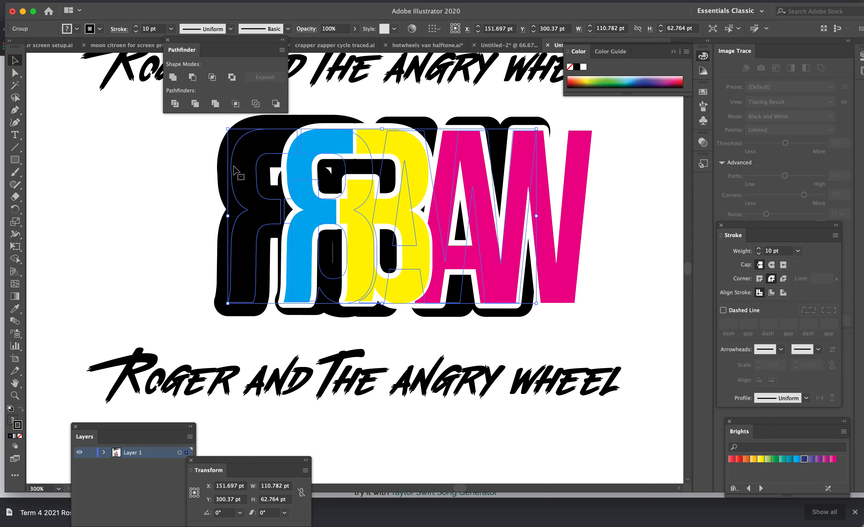
Move the black-outlined copy 20 pt right behind the coloured lettermark and reduce its stroke to 6 pt.
key("shift+Right")
key("shift+Right")
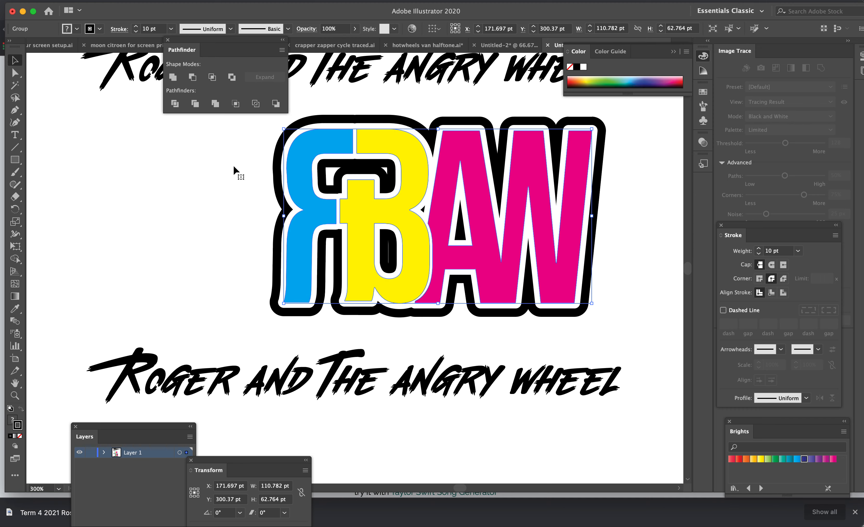
left_click(136, 31)
left_click(136, 31)
left_click(136, 32)
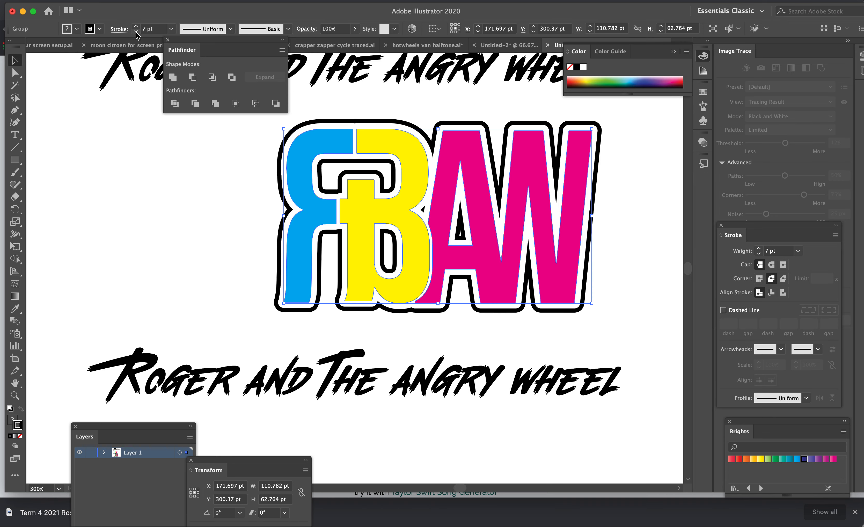
left_click(136, 31)
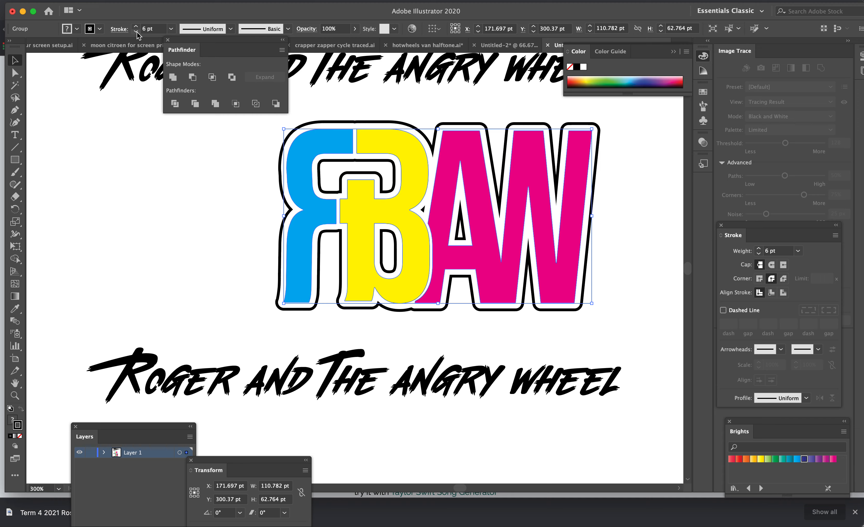
Thicken the black outline's stroke to 25 pt.
left_click(136, 26)
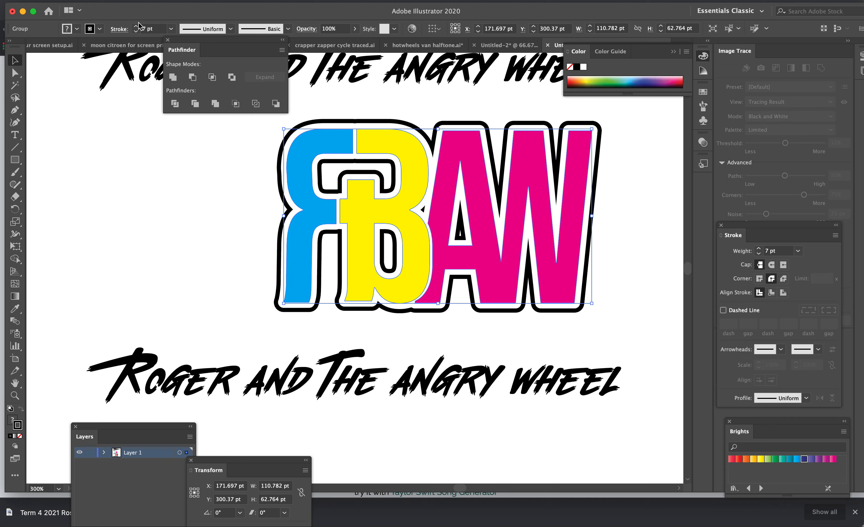
left_click(137, 27)
left_click(137, 26)
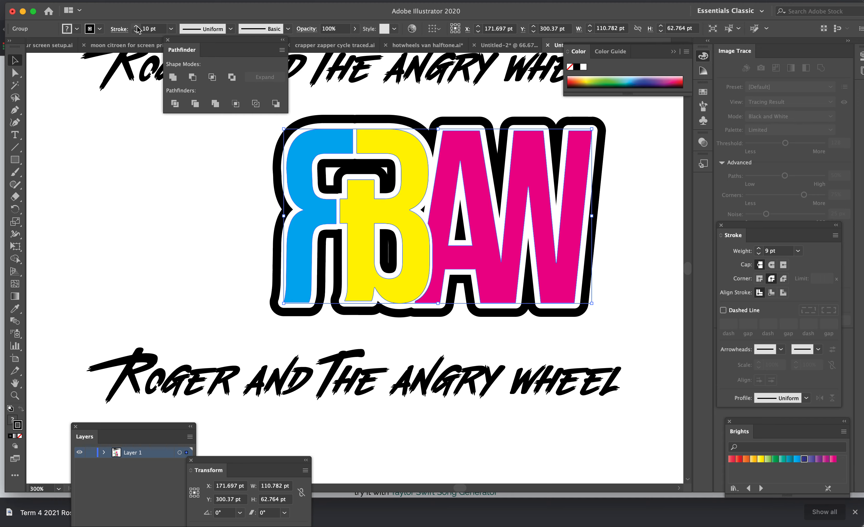
left_click(137, 27)
left_click(137, 26)
left_click(137, 26)
left_click(137, 26)
left_click(136, 27)
left_click(136, 26)
left_click(136, 26)
left_click(136, 27)
left_click(137, 27)
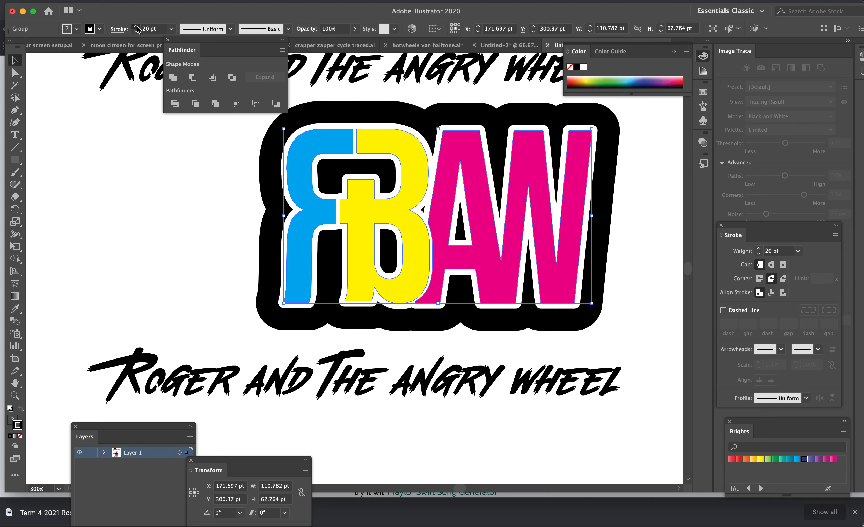
left_click(137, 27)
left_click(137, 26)
left_click(137, 26)
left_click(137, 26)
left_click(136, 26)
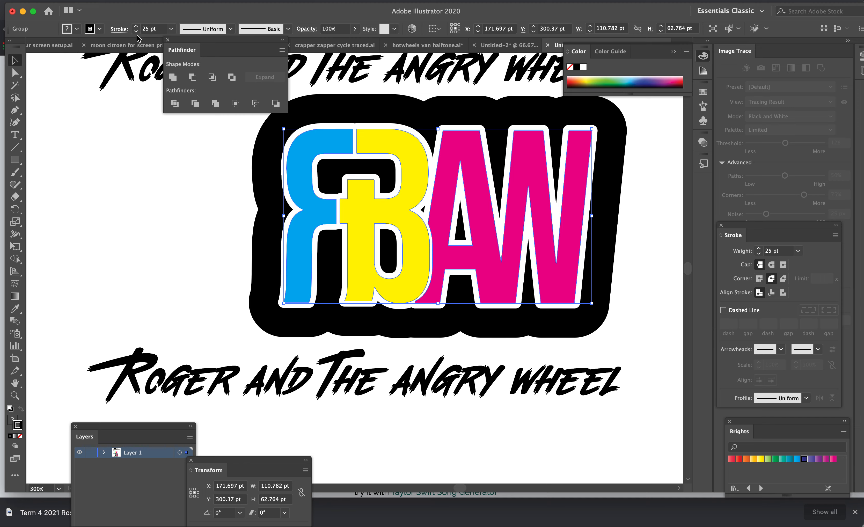
Reduce the black outline's stroke to 11 pt and deselect the artwork.
left_click(136, 32)
left_click(136, 31)
left_click(136, 31)
left_click(136, 32)
left_click(136, 32)
left_click(137, 32)
left_click(136, 31)
left_click(136, 31)
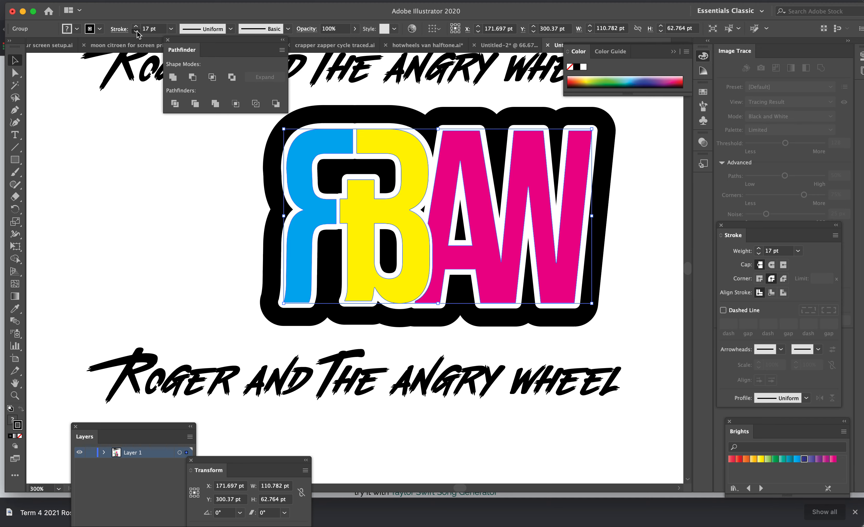
left_click(136, 31)
left_click(136, 31)
left_click(136, 32)
left_click(136, 31)
left_click(137, 31)
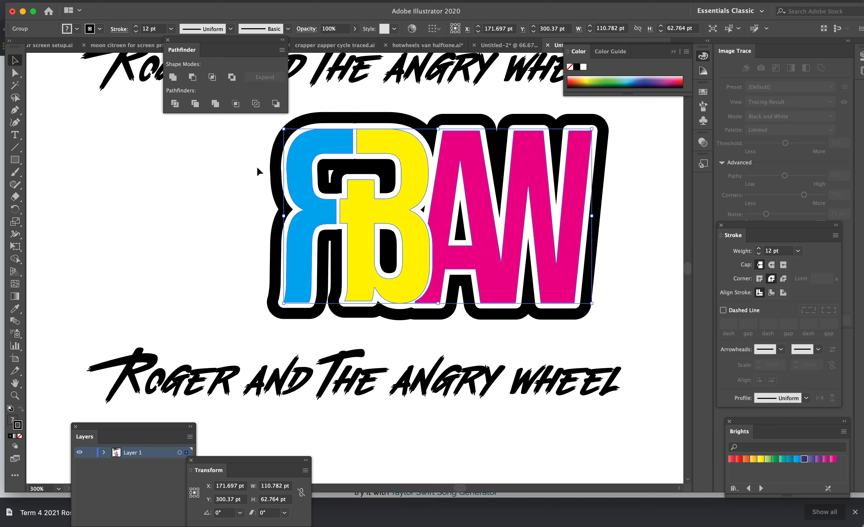
left_click(137, 32)
left_click(176, 187)
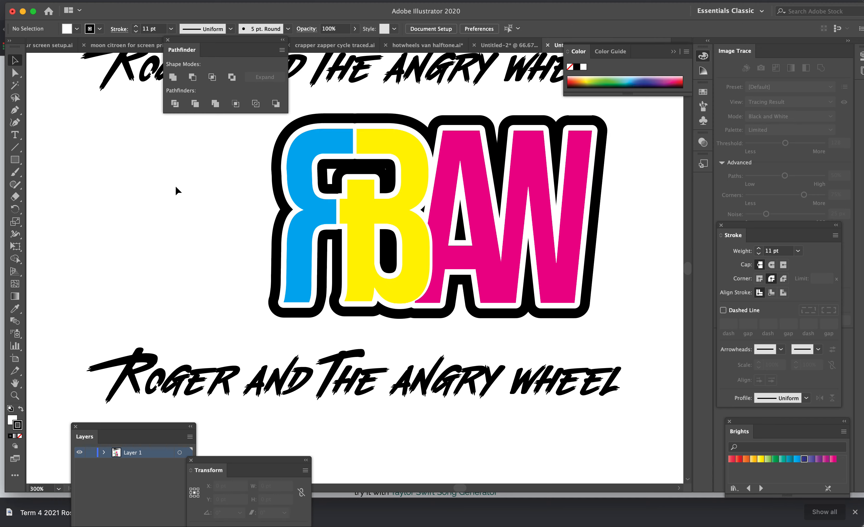
Move the whole layered lettermark about 23 pt left to centre it above its script tagline.
left_click_drag(240, 166, 618, 283)
left_click_drag(565, 255, 508, 276)
scroll(534, 275, "down", 1)
scroll(534, 275, "up", 3)
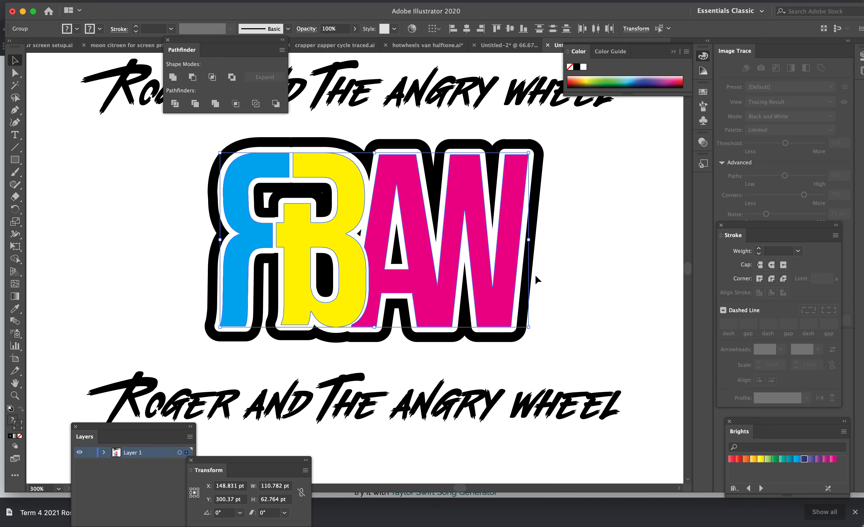
key("a")
key("super+1")
key("v")
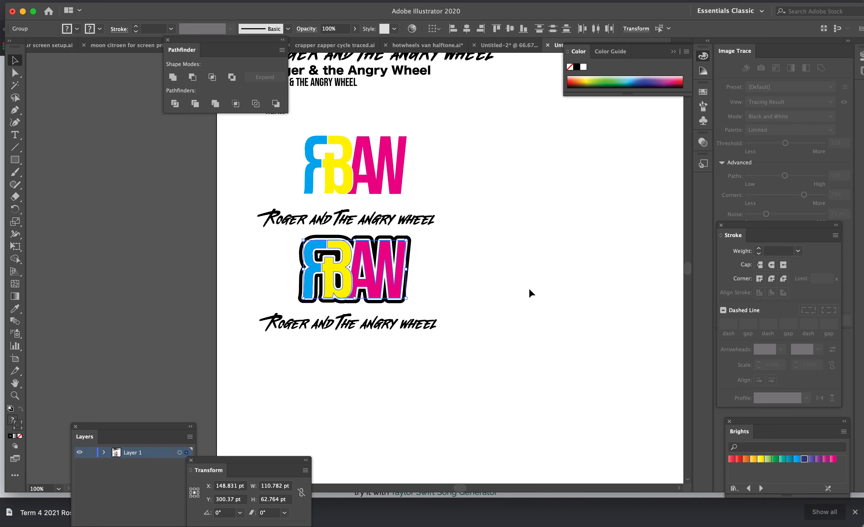
left_click(529, 289)
Duplicate the unoutlined coloured lettermark with its tagline into the empty area on the right, at about X 370 pt, Y 207 pt.
left_click_drag(278, 150, 446, 229)
left_click_drag(354, 184, 559, 176)
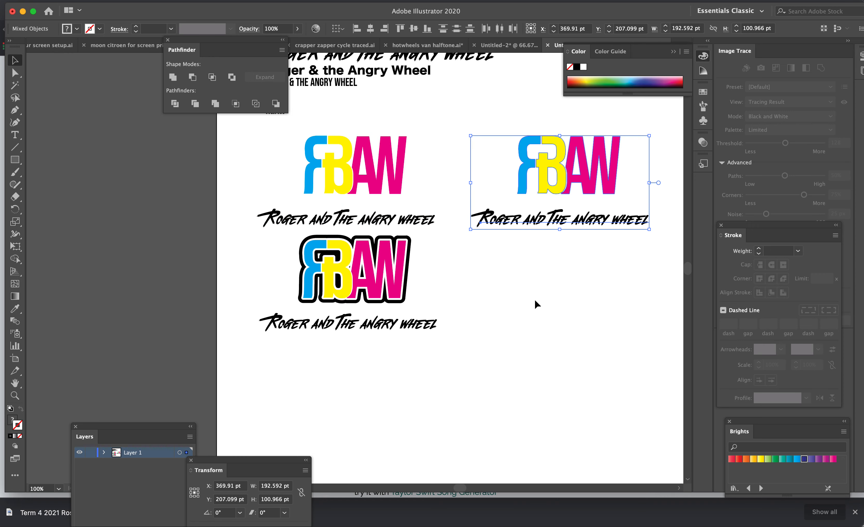
scroll(534, 300, "up", 5)
key("super+equal")
key("super+equal")
key("super+equal")
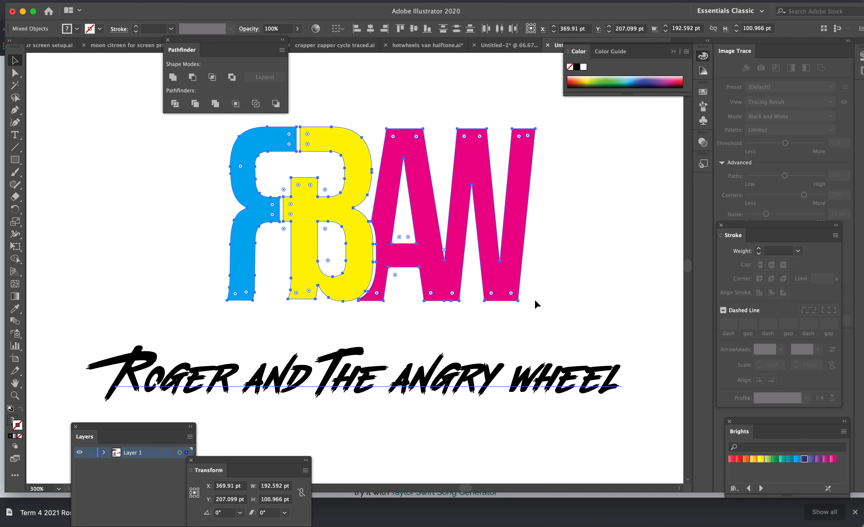
scroll(534, 299, "down", 1)
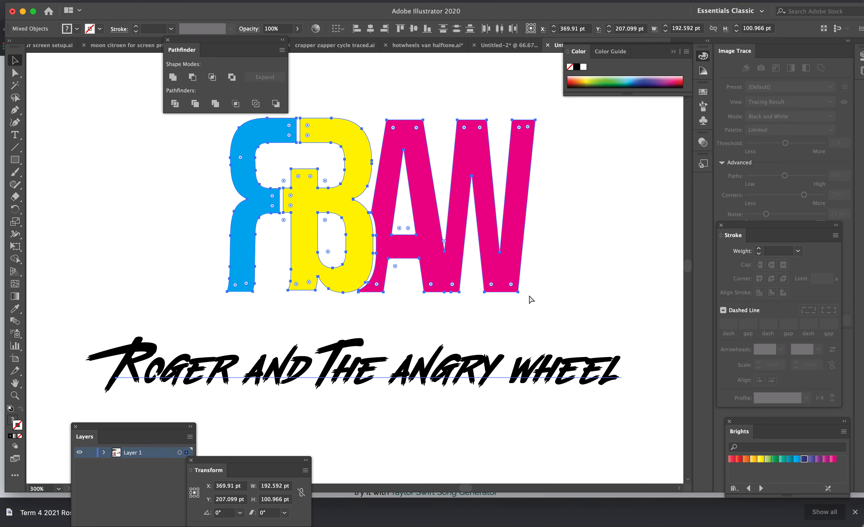
key("super+minus")
left_click(573, 261)
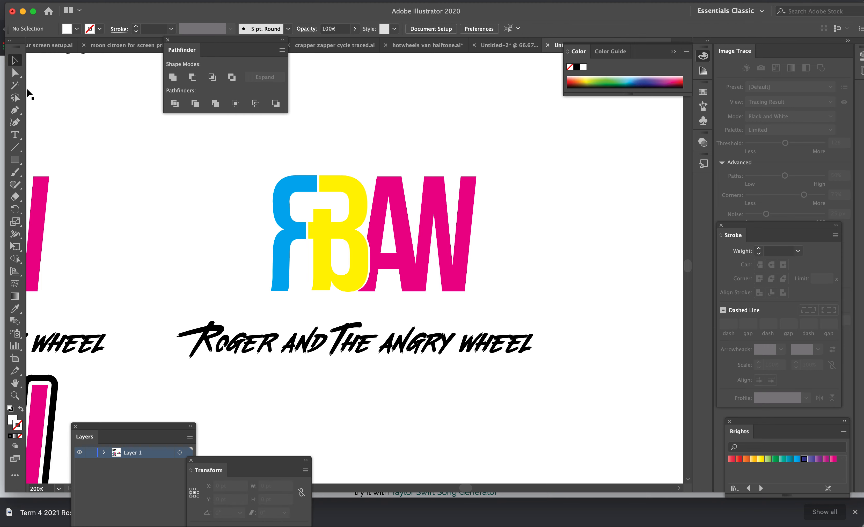
Draw a white, strokeless circle about 164 pt in diameter centred on the duplicated lettermark and send it to the back.
left_click(15, 159)
left_click_drag(16, 160, 46, 182)
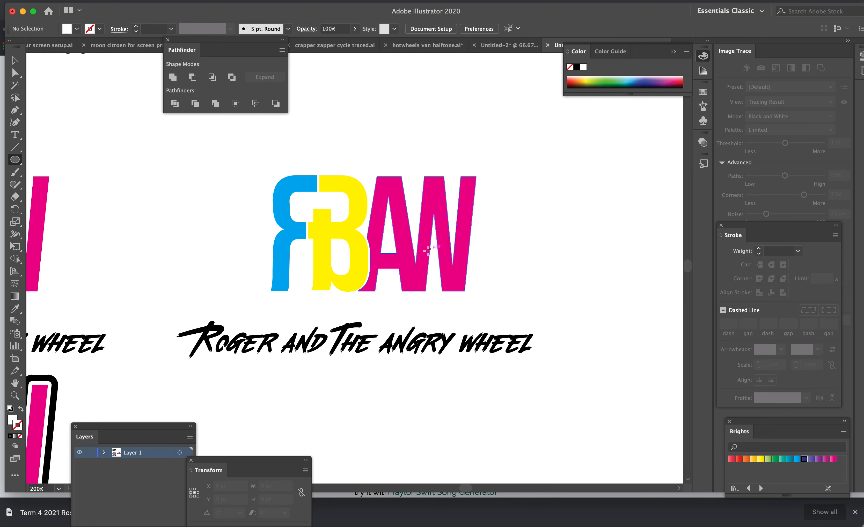
left_click_drag(380, 233, 532, 374)
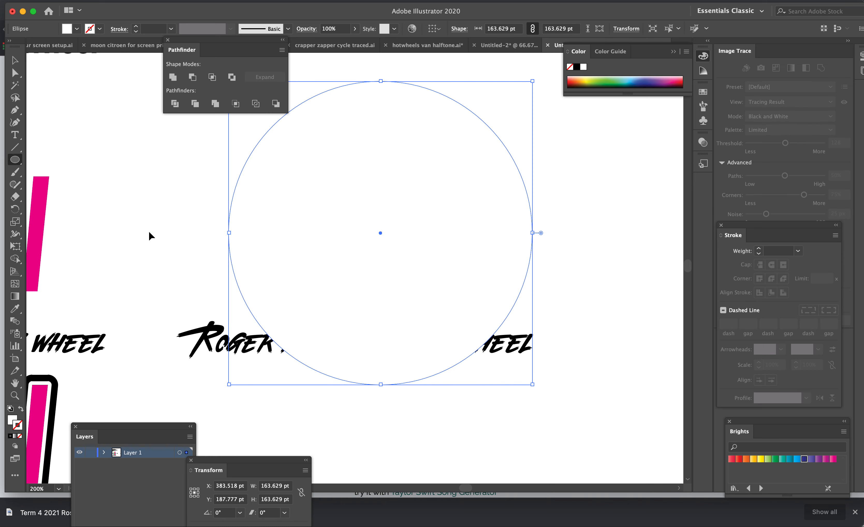
key("super+shift+bracketleft")
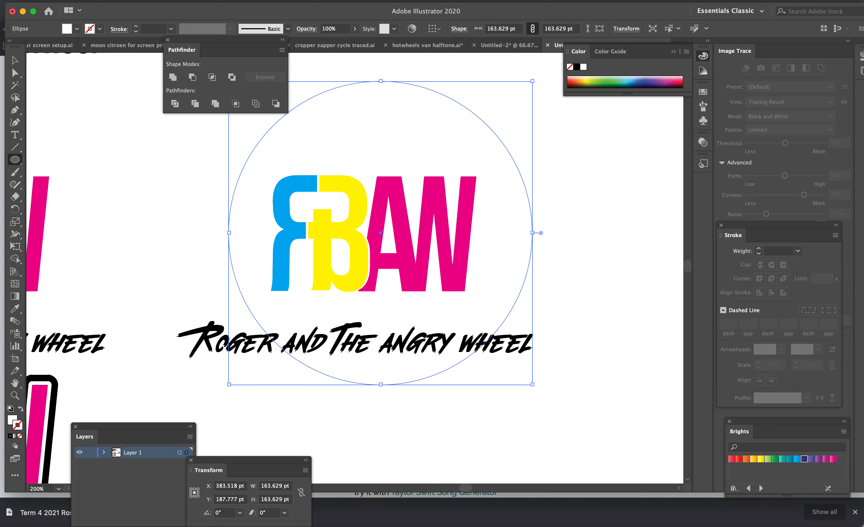
left_click(125, 0)
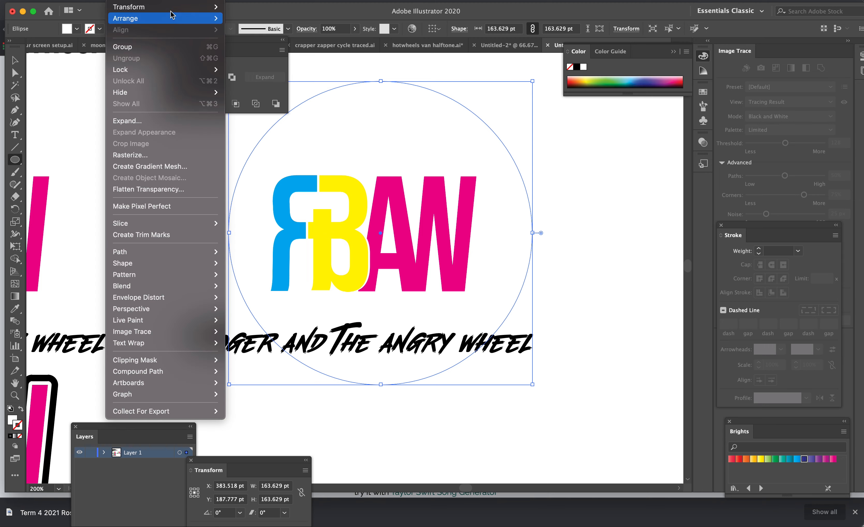
mouse_move(173, 18)
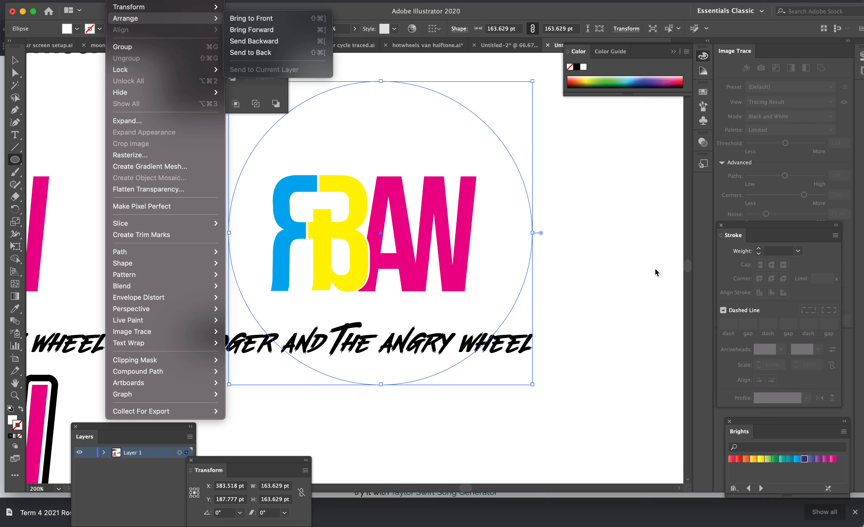
Give the circle behind the RBAW lettering a black fill and a white stroke.
left_click(578, 69)
left_click(578, 69)
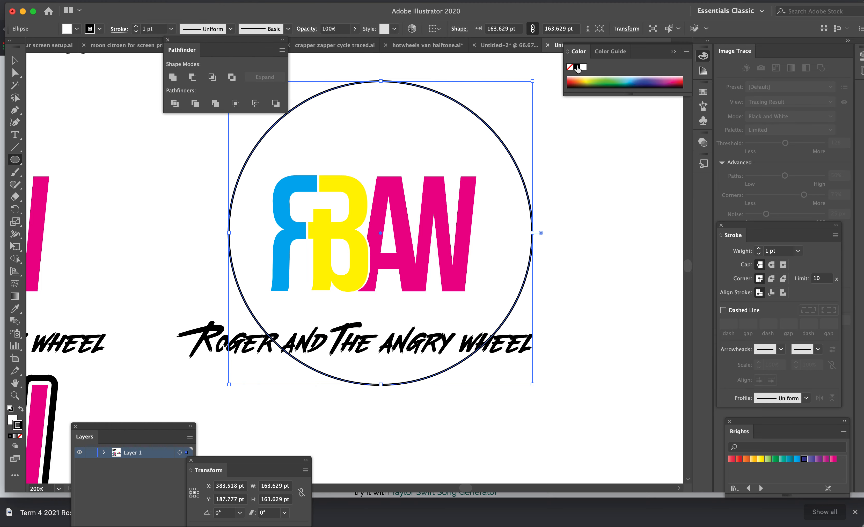
left_click(21, 409)
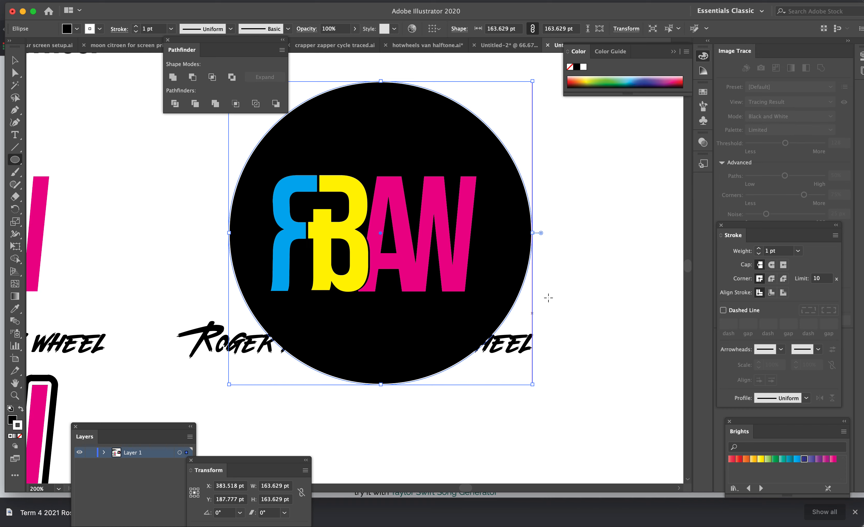
left_click(15, 72)
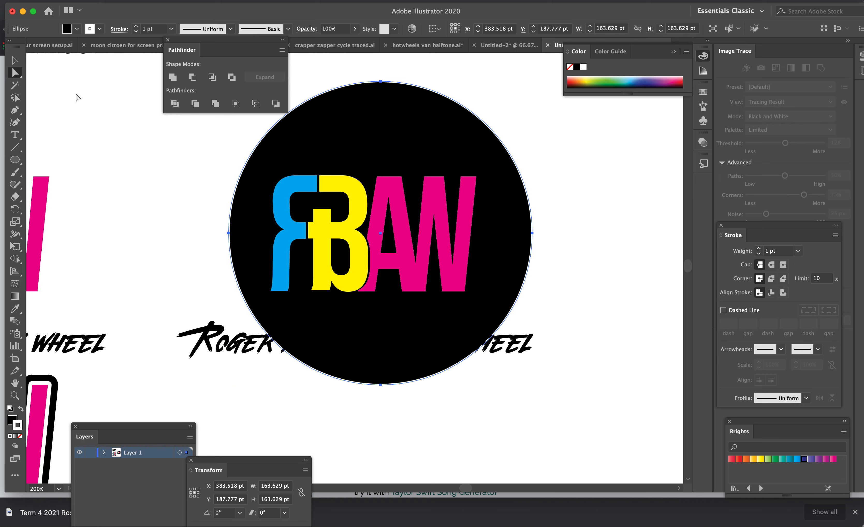
left_click(116, 116)
left_click(481, 203)
key("super+t")
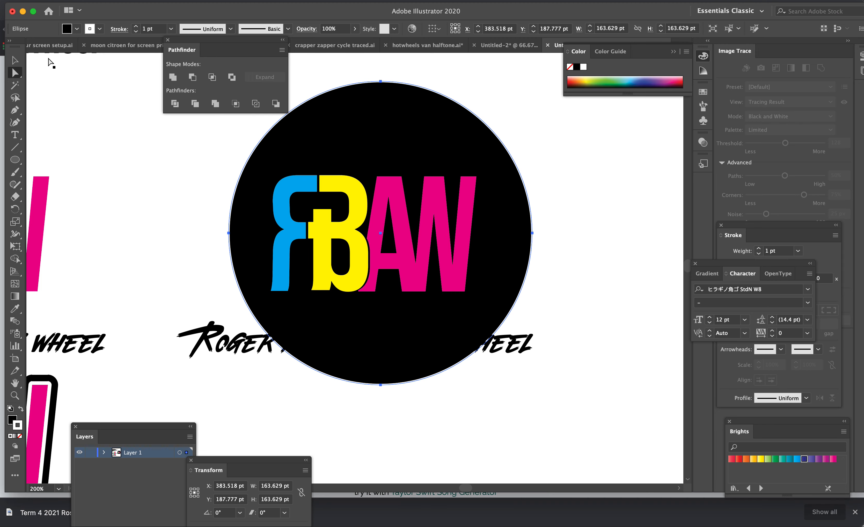
Scale the black circle down to about 149 pt in diameter and reposition it around the RBAW lettering.
left_click(16, 60)
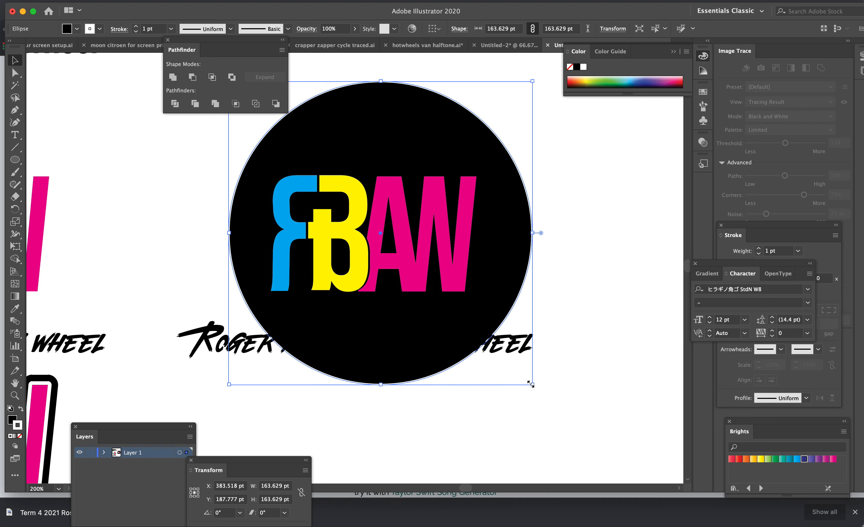
mouse_move(533, 386)
left_mouse_down()
mouse_move(600, 452)
mouse_move(529, 344)
left_mouse_up()
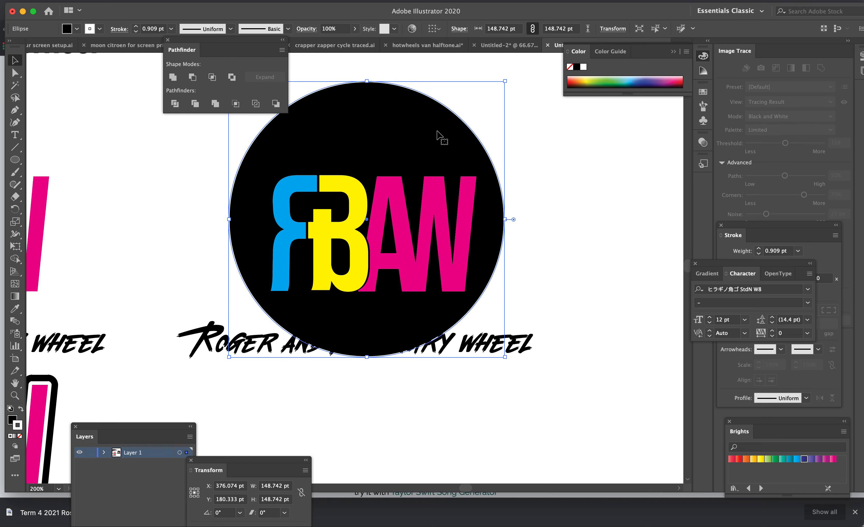
left_click_drag(412, 143, 423, 158)
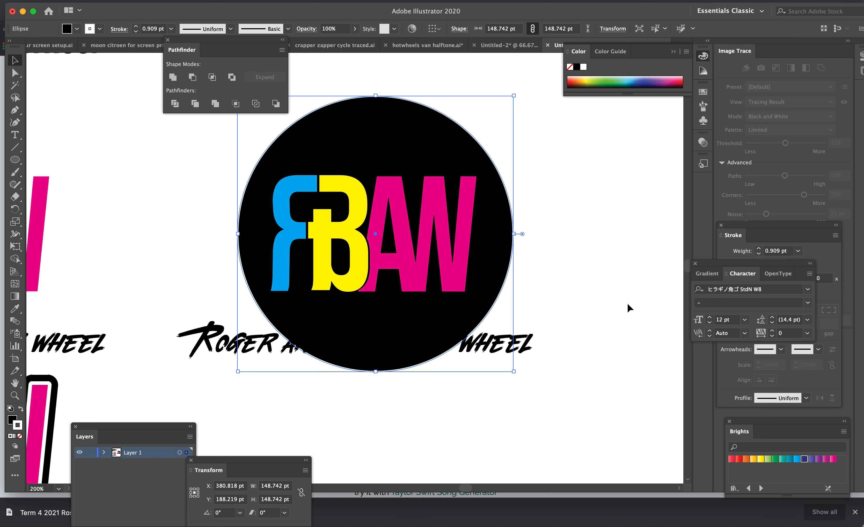
left_click(633, 312)
Move the "Roger and The angry wheel" tagline under the letters inside the circle, shrink it to about 79 pt wide and colour it white.
left_click_drag(514, 354, 631, 352)
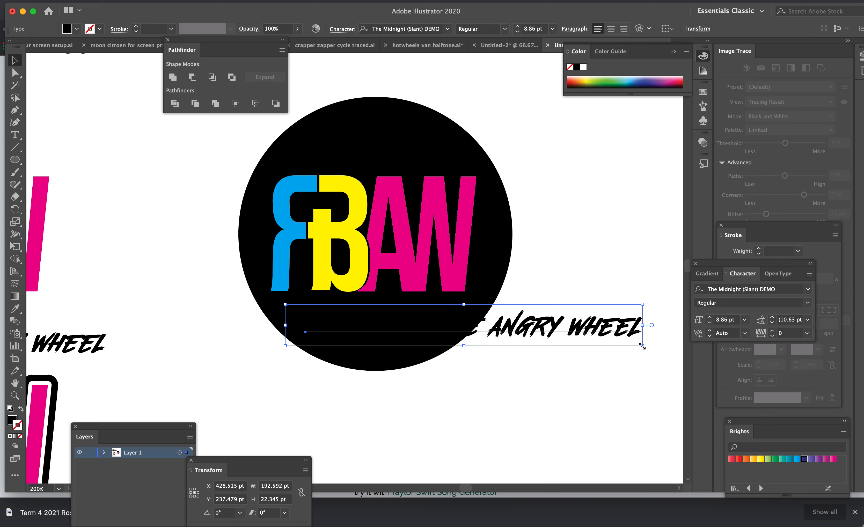
left_click_drag(643, 346, 588, 321)
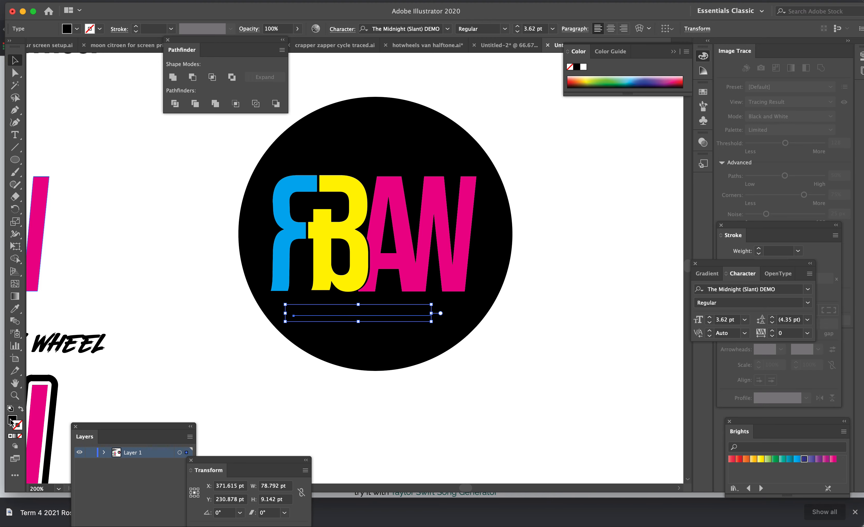
left_click(584, 68)
left_click(555, 289)
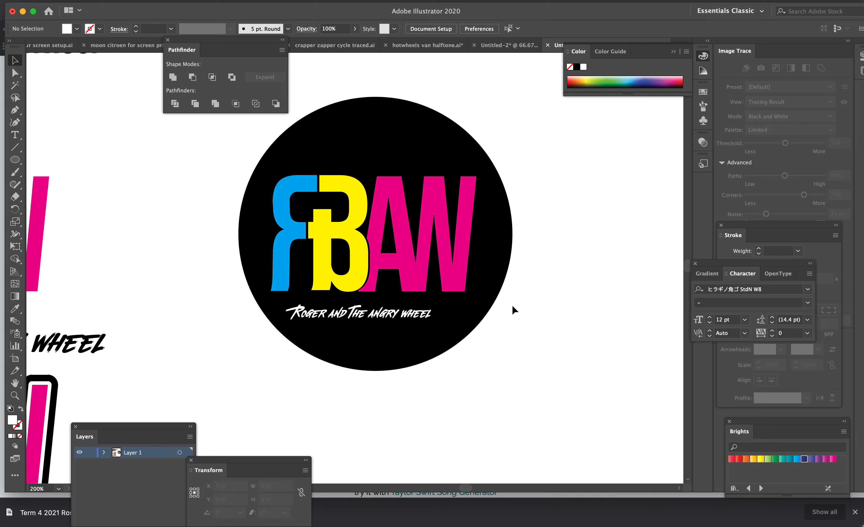
Shift the black circle slightly down and place the white tagline closer beneath the RBAW letters, roughly centred.
left_click_drag(412, 313, 418, 315)
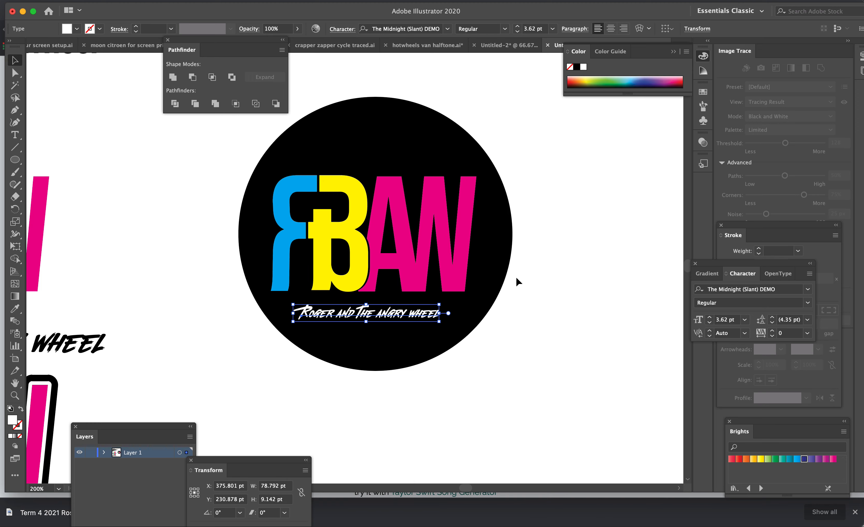
left_click(509, 267)
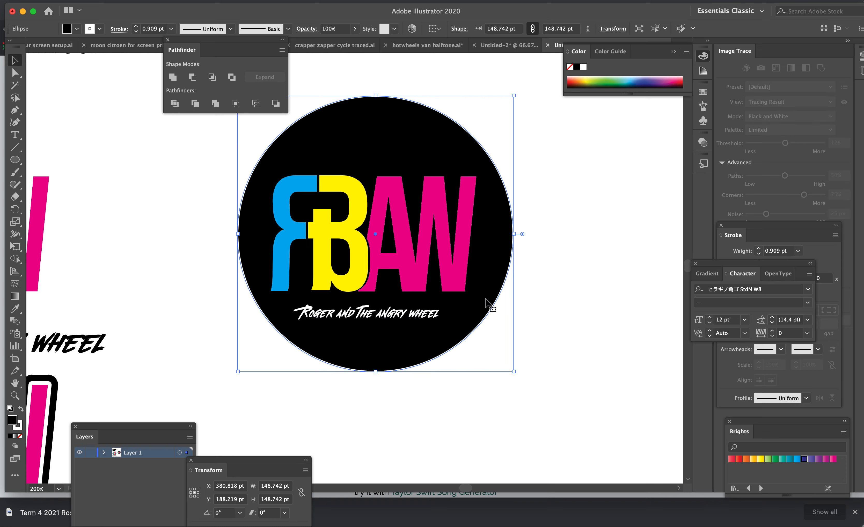
left_click_drag(489, 282, 518, 293)
left_click(551, 308)
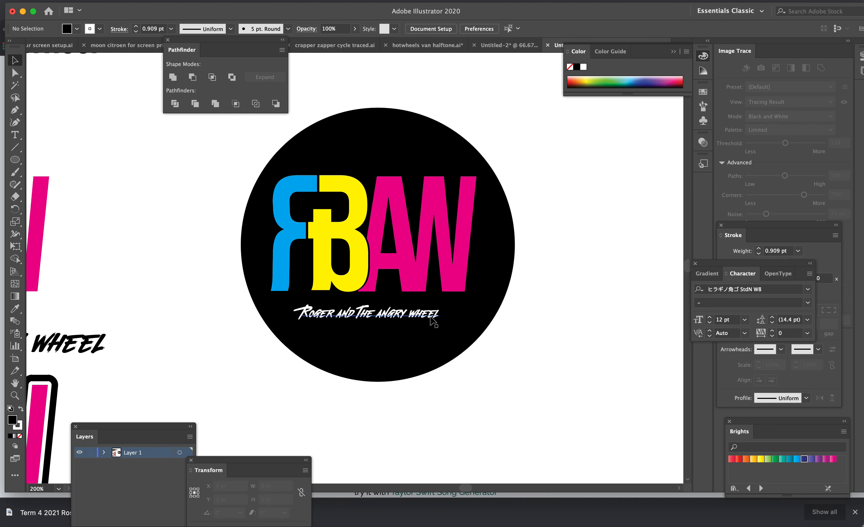
left_click(396, 314)
mouse_move(396, 315)
left_mouse_down()
mouse_move(404, 330)
mouse_move(403, 306)
left_mouse_up()
left_click(589, 350)
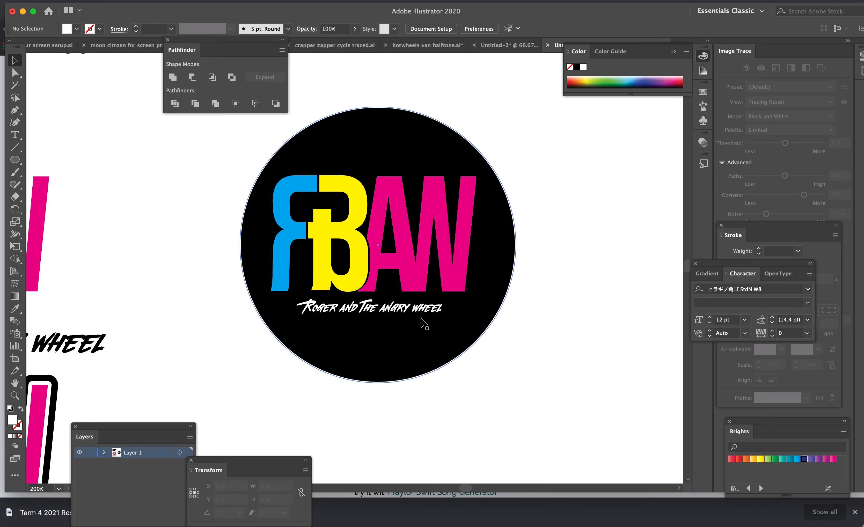
Enlarge the white tagline to about 104 pt wide on both sides and nudge it up towards the letters.
key("super+equal")
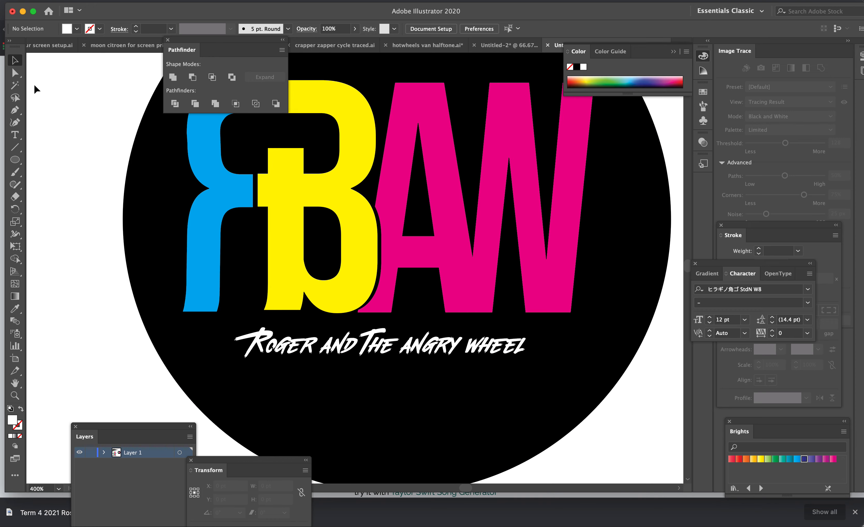
left_click(429, 353)
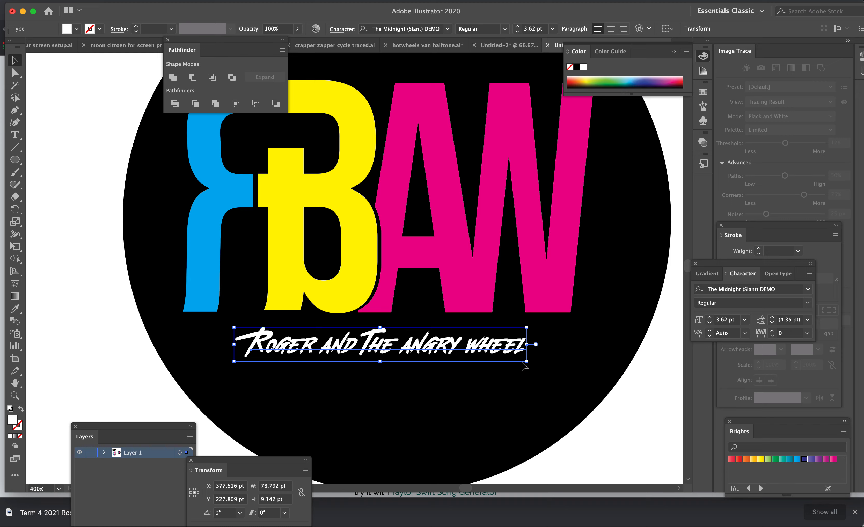
left_click_drag(538, 362, 571, 392)
left_click_drag(234, 366, 182, 393)
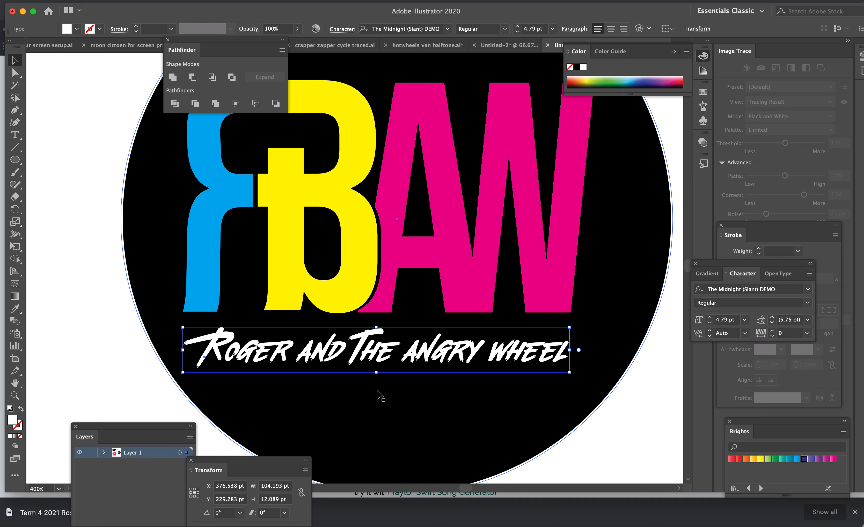
left_click_drag(397, 355, 397, 354)
left_click(504, 397)
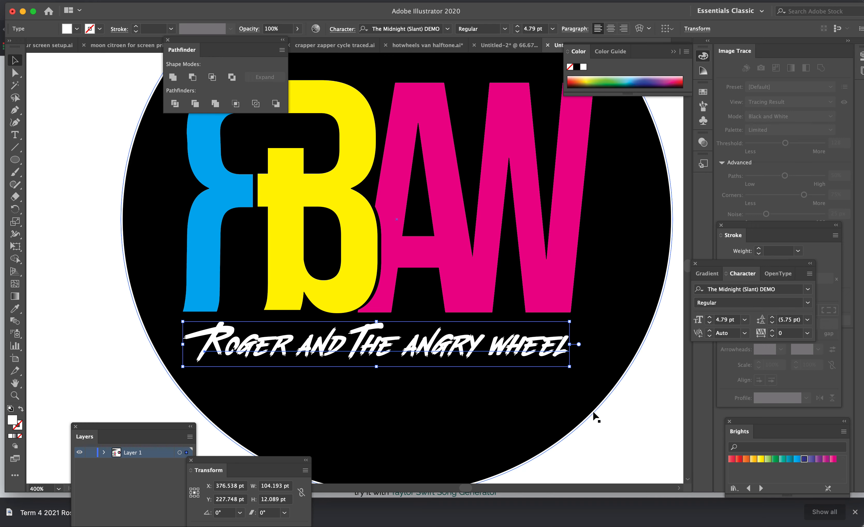
Raise the tagline so it overlaps the bottom of the RBAW letters and widen it leftwards to about 110 pt.
key("super+minus")
key("super+minus")
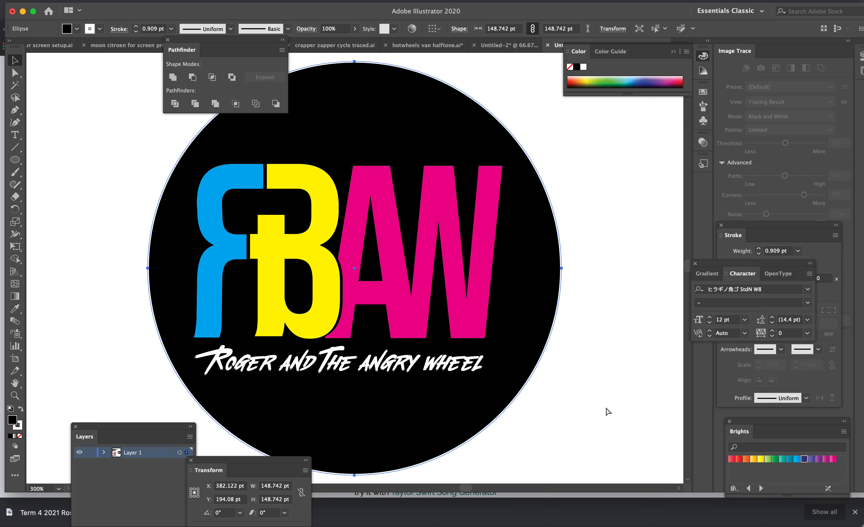
left_click(366, 329)
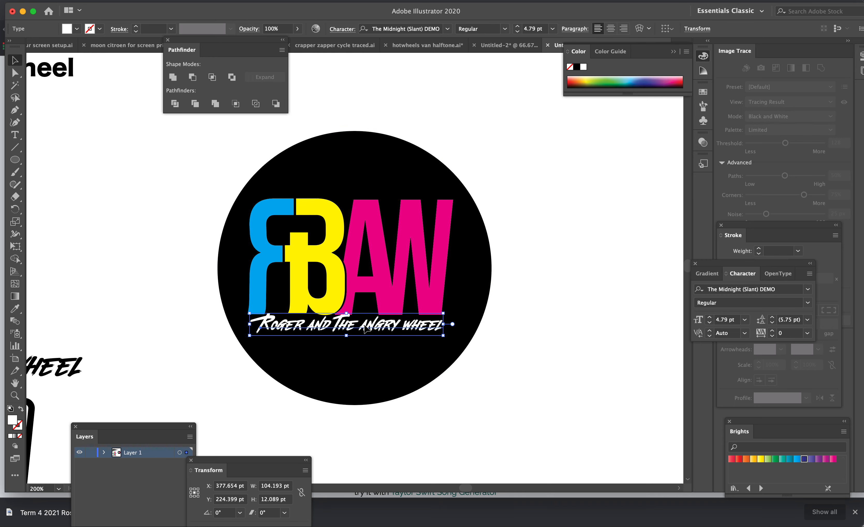
left_click_drag(364, 326, 364, 316)
left_click(219, 355)
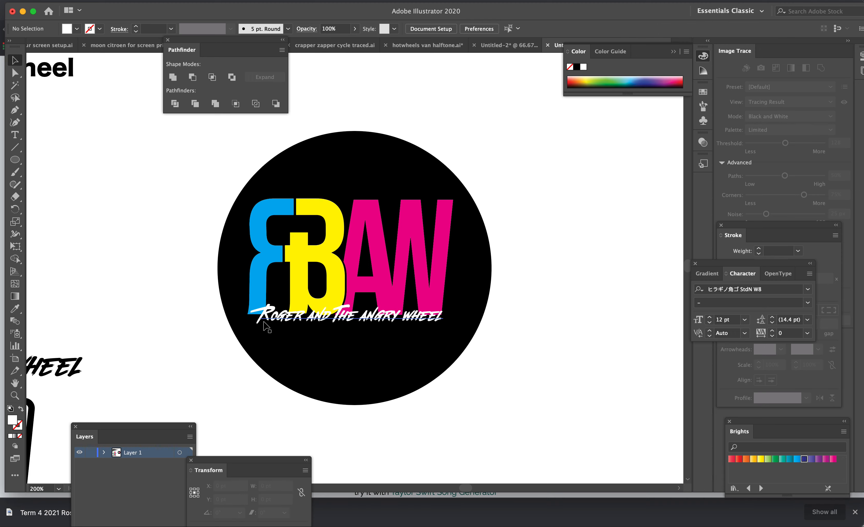
left_click(283, 321)
left_click_drag(249, 327, 242, 329)
left_click(559, 382)
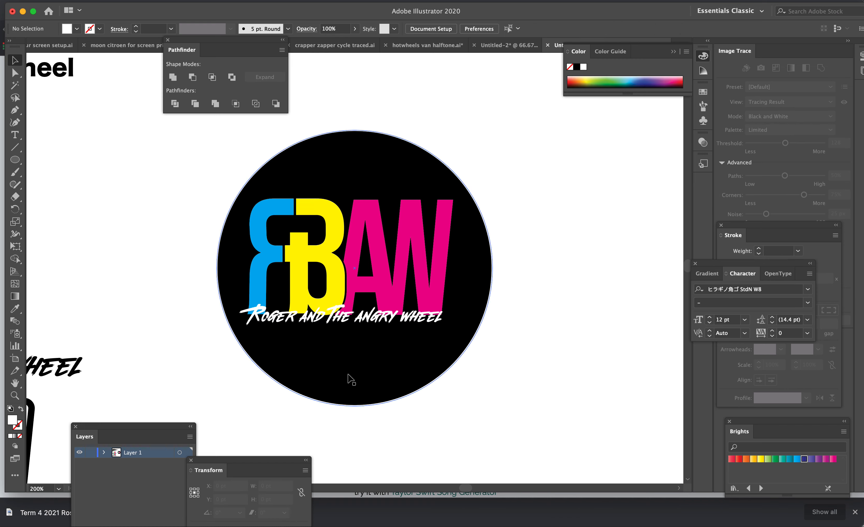
Try rotating the tagline and the magenta AW letters about 9.4° counter-clockwise, and undo the rotation.
left_click(376, 316)
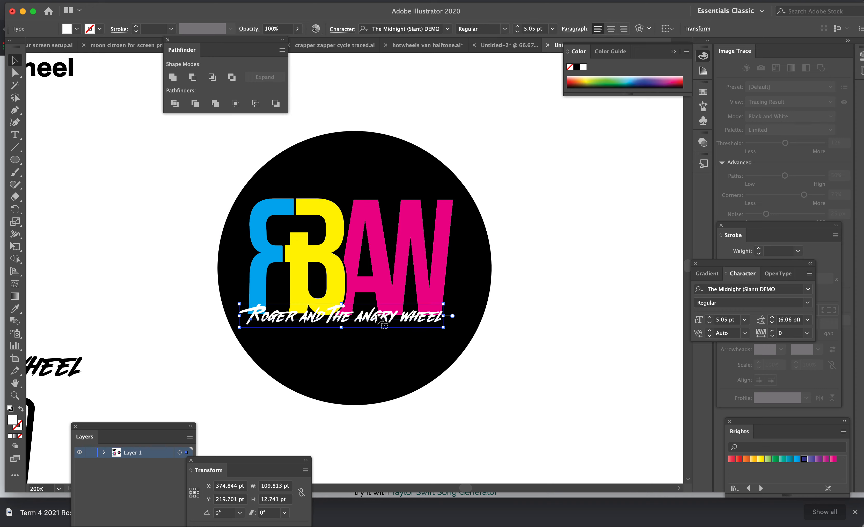
left_click(436, 286, "shift")
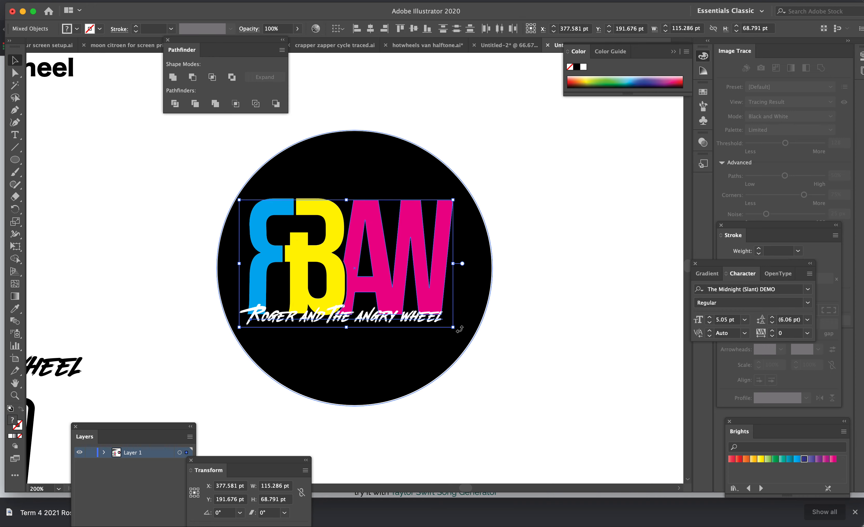
left_click_drag(460, 329, 504, 338)
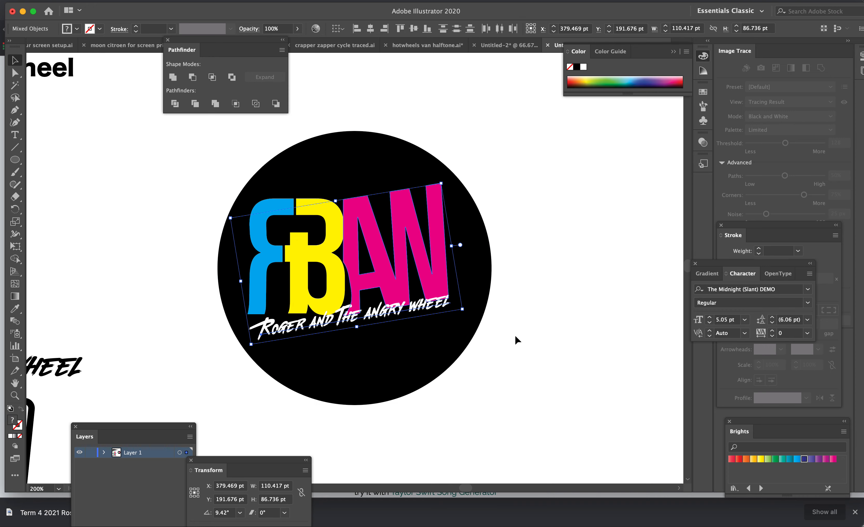
key("super+z")
left_click(163, 167)
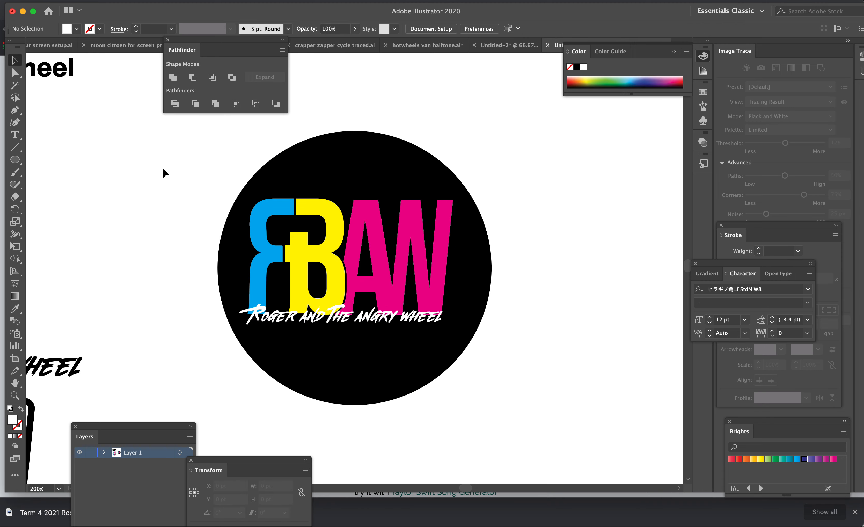
Try rotating all the RBAW letters together with the tagline counter-clockwise inside the circle, and undo the rotation.
left_click_drag(163, 168, 546, 391)
left_click(367, 378, "shift")
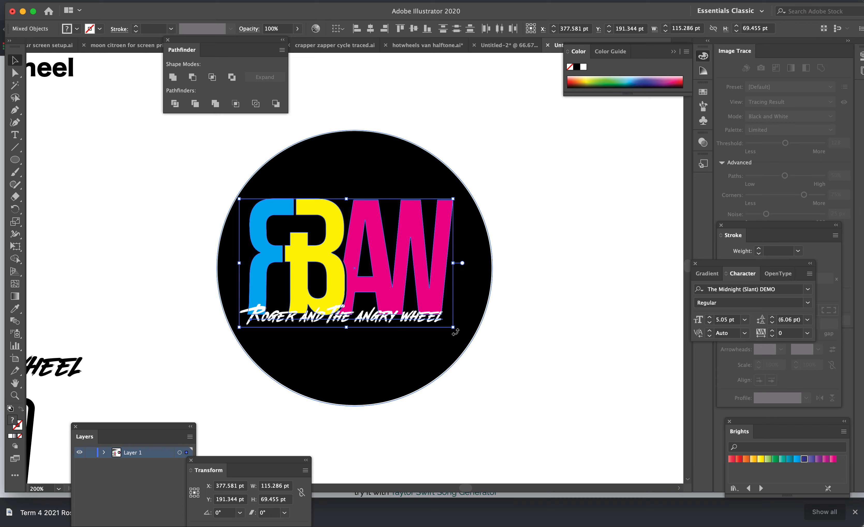
left_click_drag(453, 331, 468, 323)
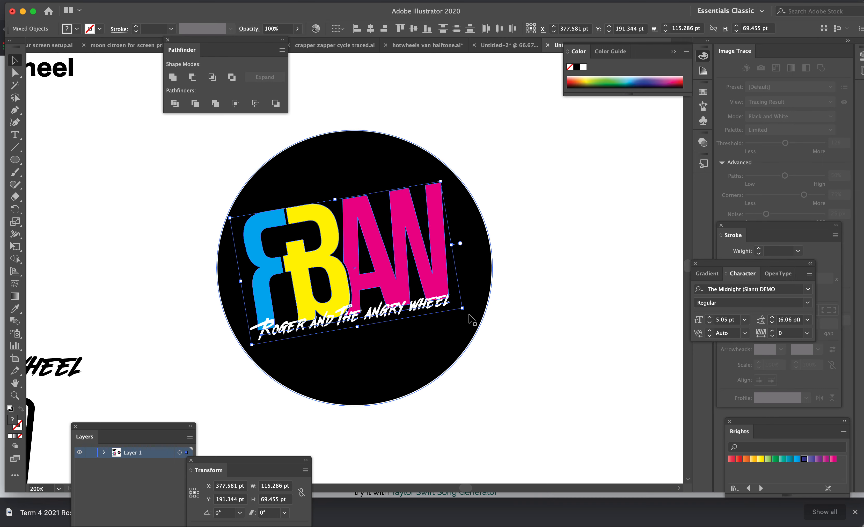
left_click(530, 339)
key("super+z")
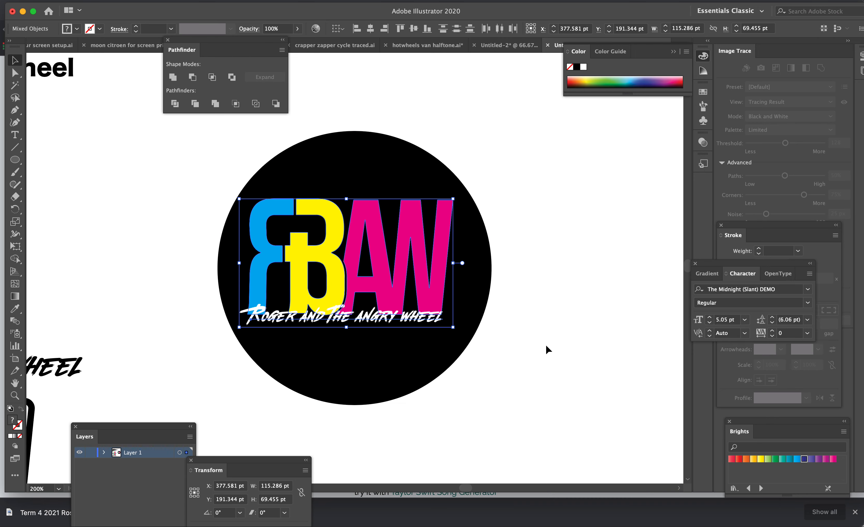
left_click(545, 344)
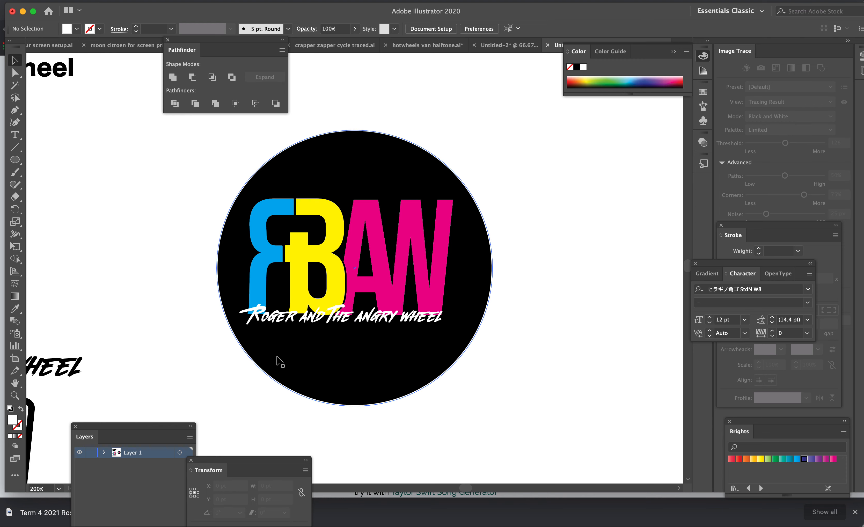
Nudge the black circle slightly up and to the left to centre it behind the lettering and tagline.
left_click_drag(303, 362, 305, 359)
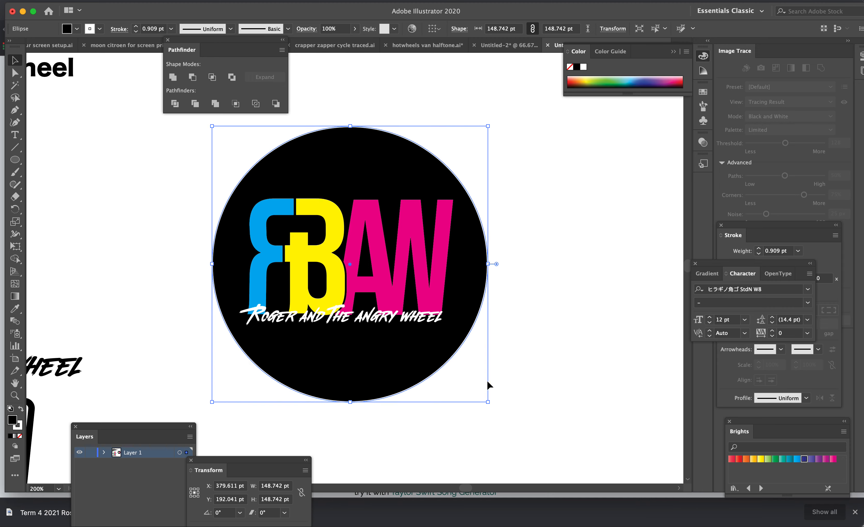
left_click(516, 379)
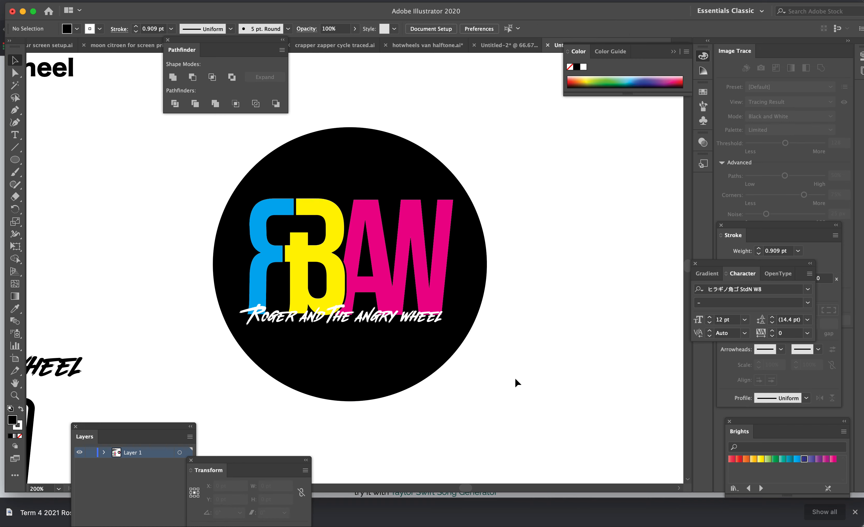
Fill the R with the magenta-to-purple gradient swatch from the Brights library.
key("super+equal")
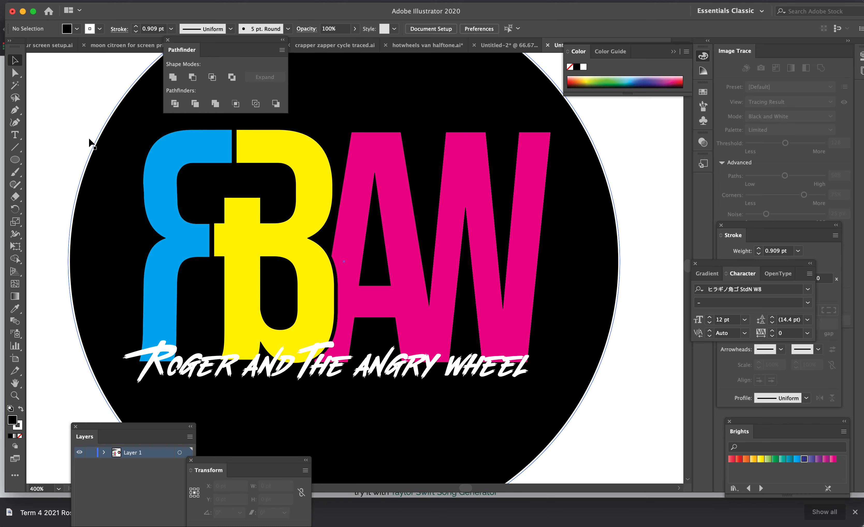
left_click(497, 371)
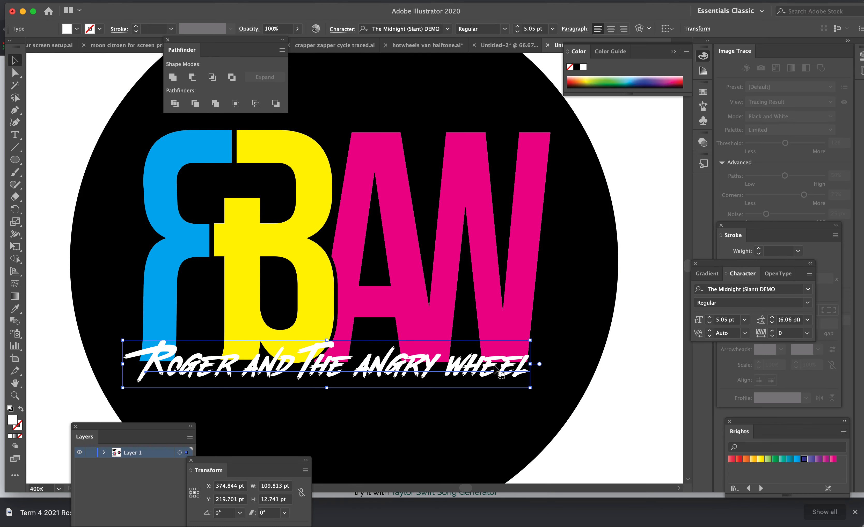
left_click(164, 195)
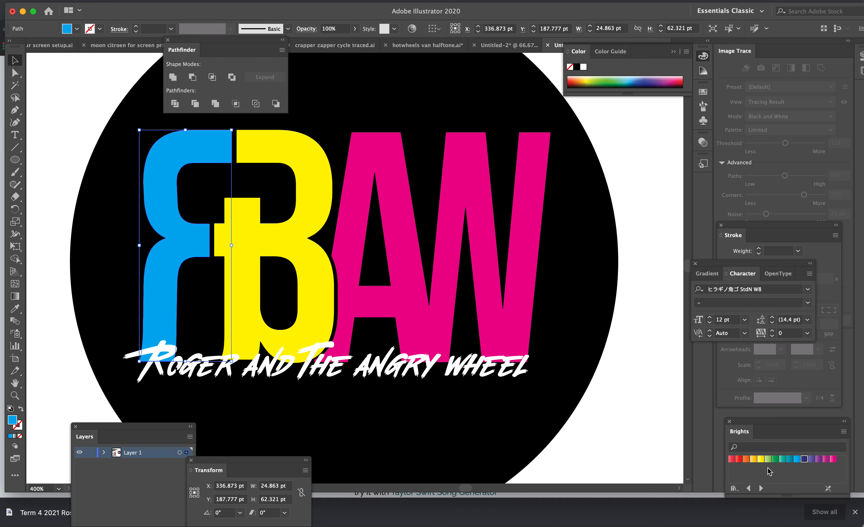
left_click(811, 460)
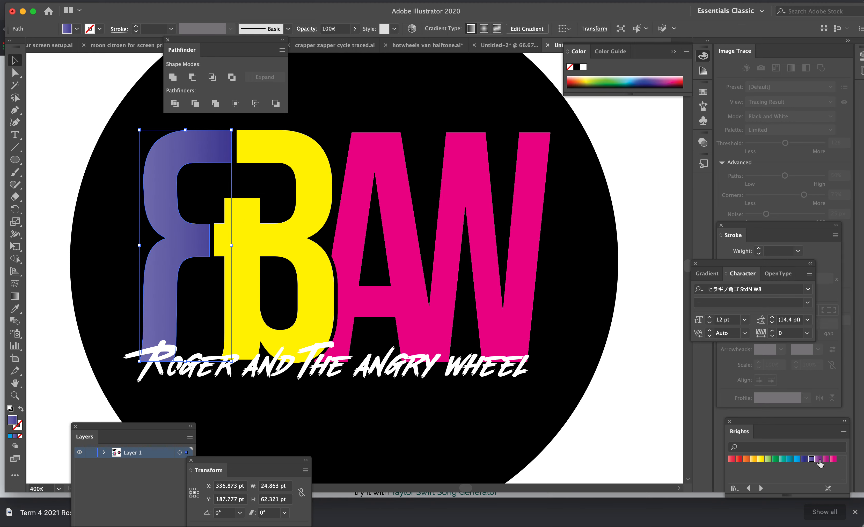
left_click(819, 460)
left_click(827, 463)
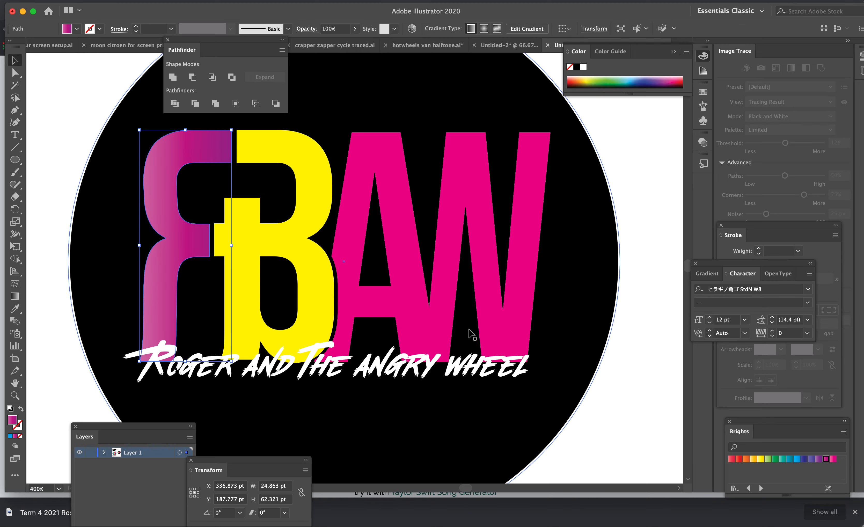
Fill the B with the yellow gradient and the AW letters with the blue gradient from the Brights swatches.
left_click(314, 256)
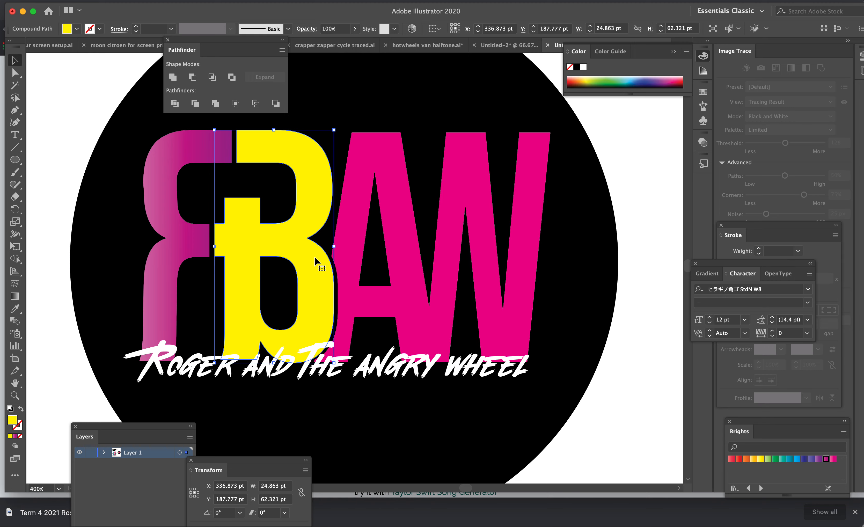
left_click(754, 460)
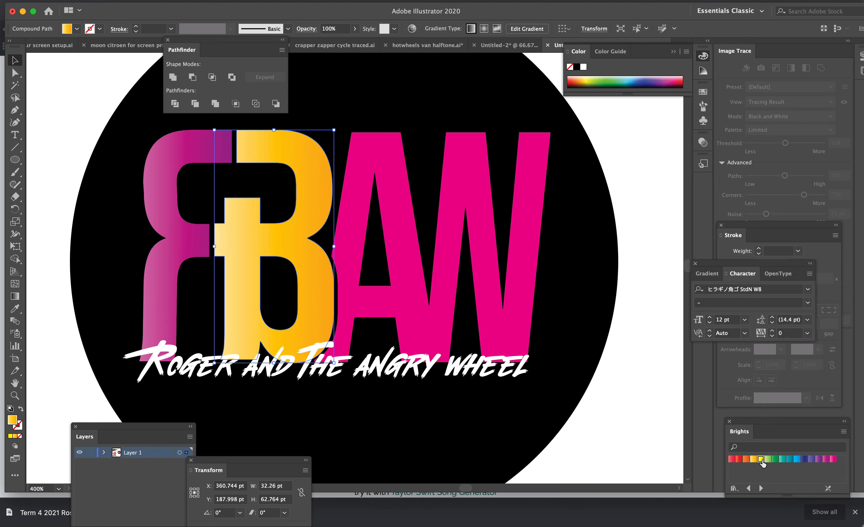
left_click(761, 460)
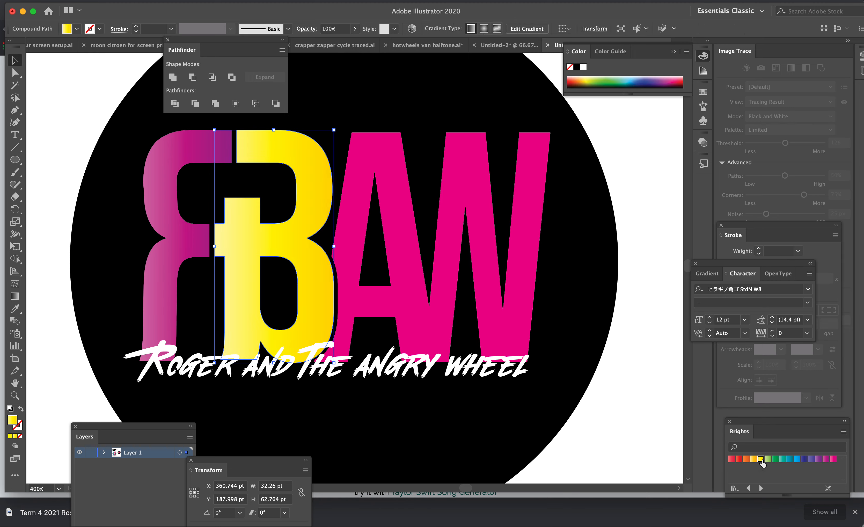
left_click(453, 291)
left_click(797, 460)
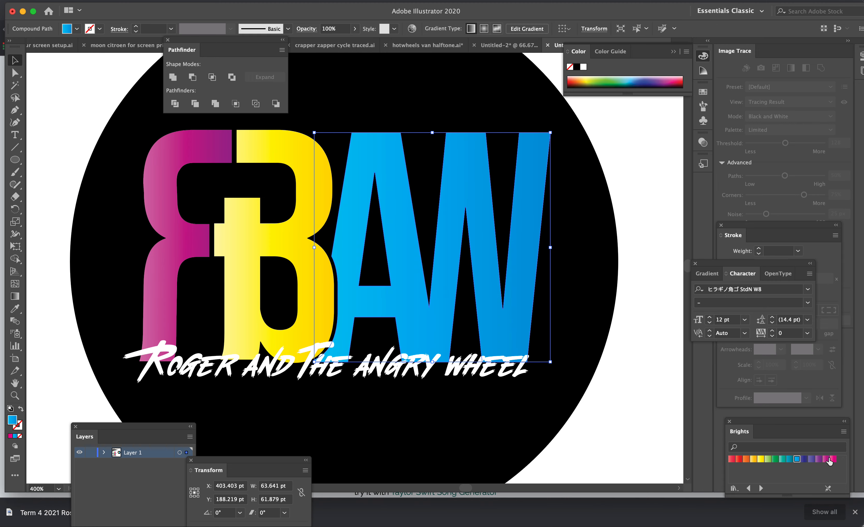
Try the Hot Pink gradient on the AW letters and red, blue and teal-green Brights gradients on the B.
left_click(832, 459)
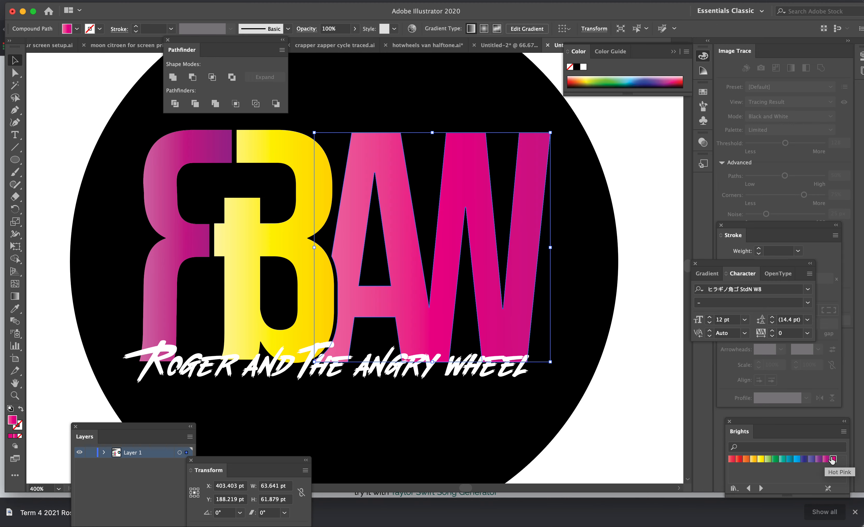
left_click(630, 400)
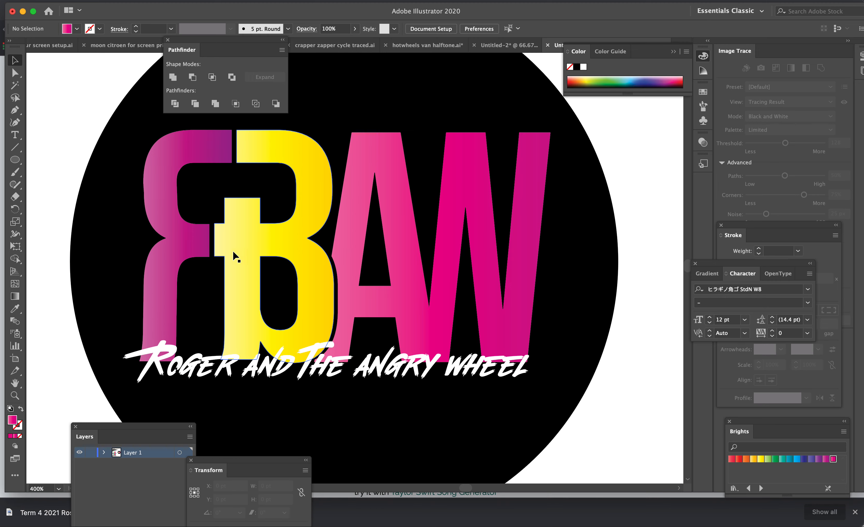
left_click(312, 284)
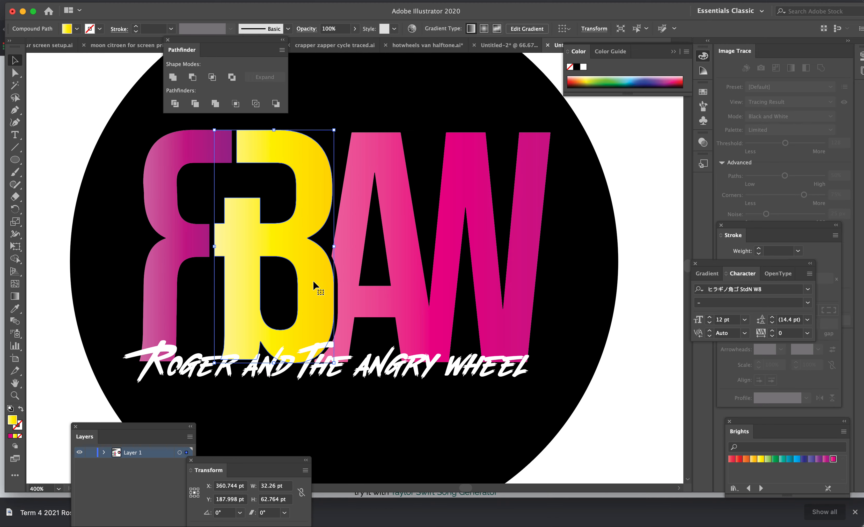
left_click(740, 459)
left_click(732, 459)
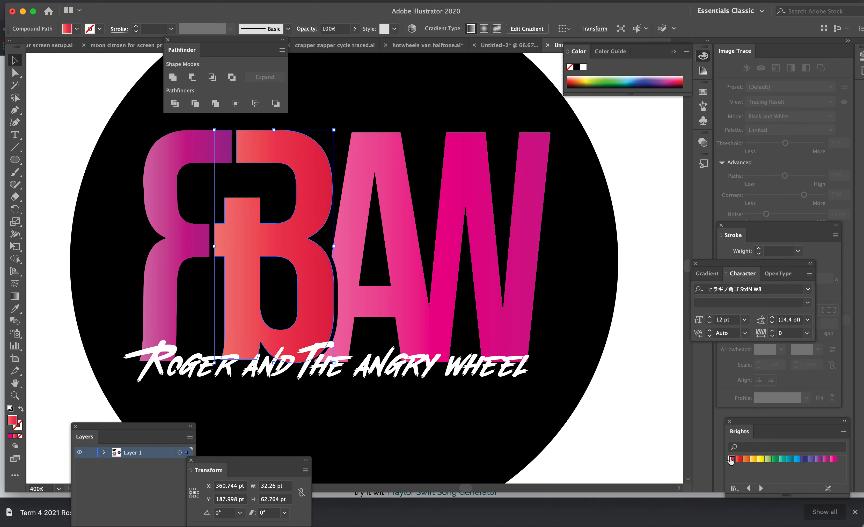
left_click(789, 459)
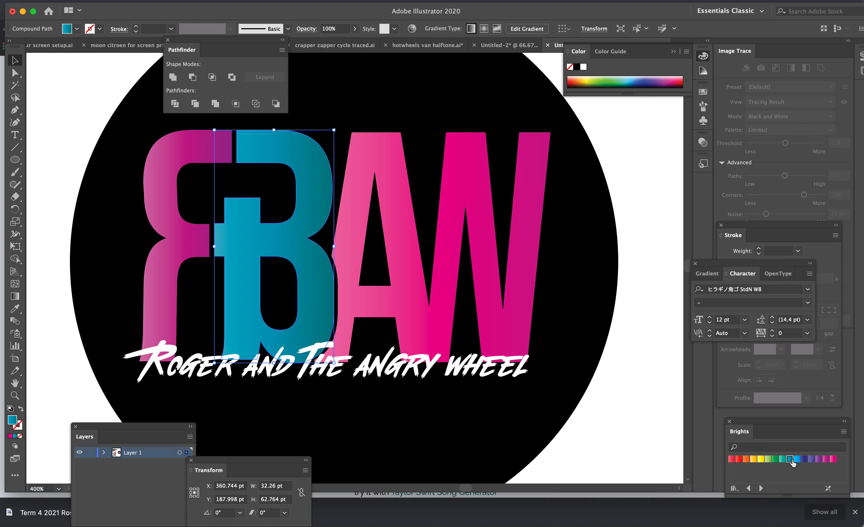
left_click(796, 460)
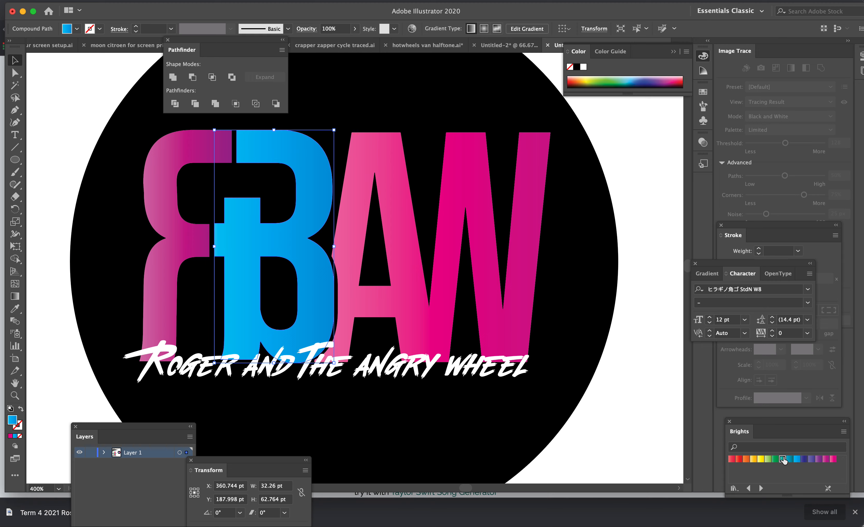
left_click(783, 460)
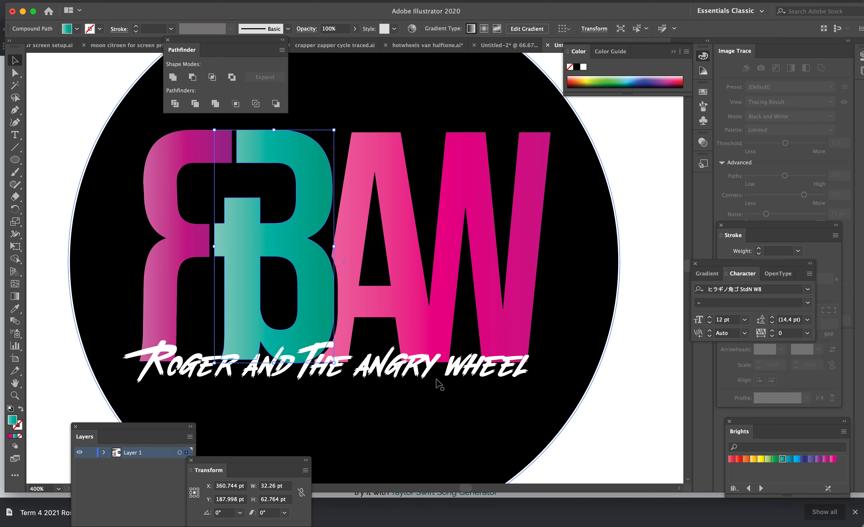
left_click(614, 405)
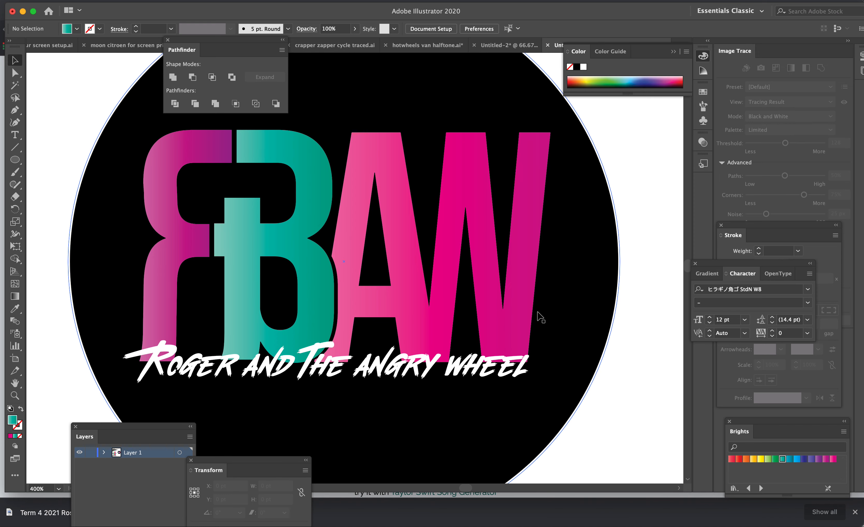
Undo the trial gradients on the B and the Hot Pink fill on the AW letters.
key("super+z")
key("super+z")
key("super+z")
key("super+z")
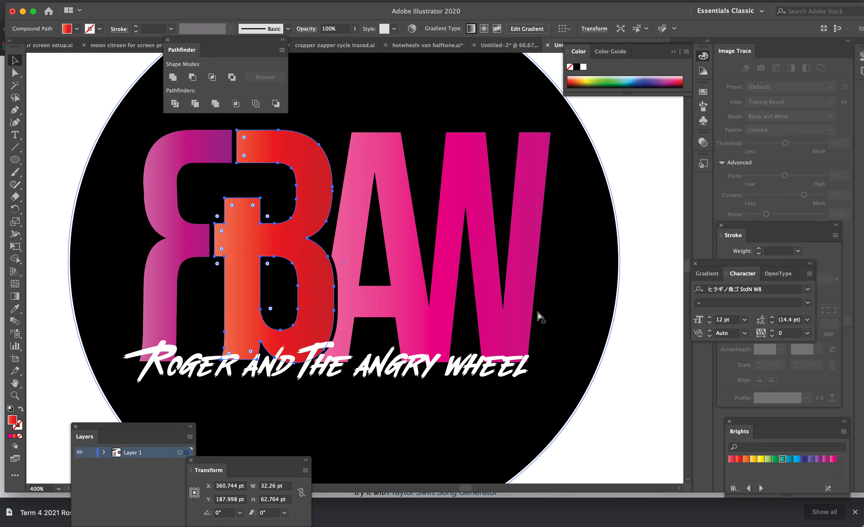
key("super+z")
key("super+z")
key("super+z")
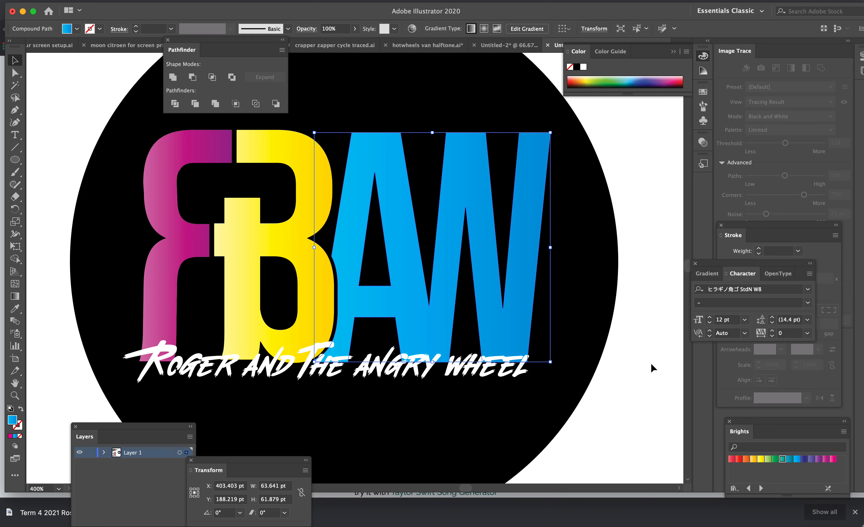
Examine the gradient-coloured lettering and tagline on the black circle, both from a distance and close up.
left_click(651, 363)
left_click(483, 284)
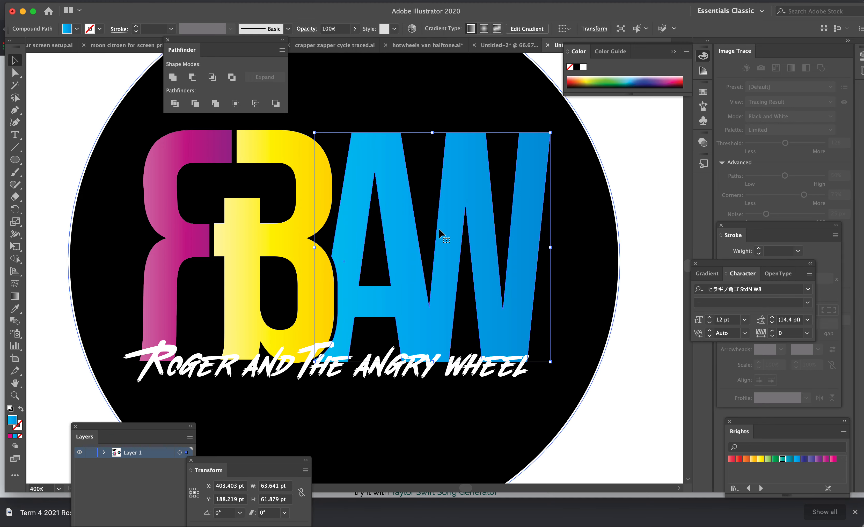
scroll(465, 236, "down", 1)
scroll(465, 235, "up", 3)
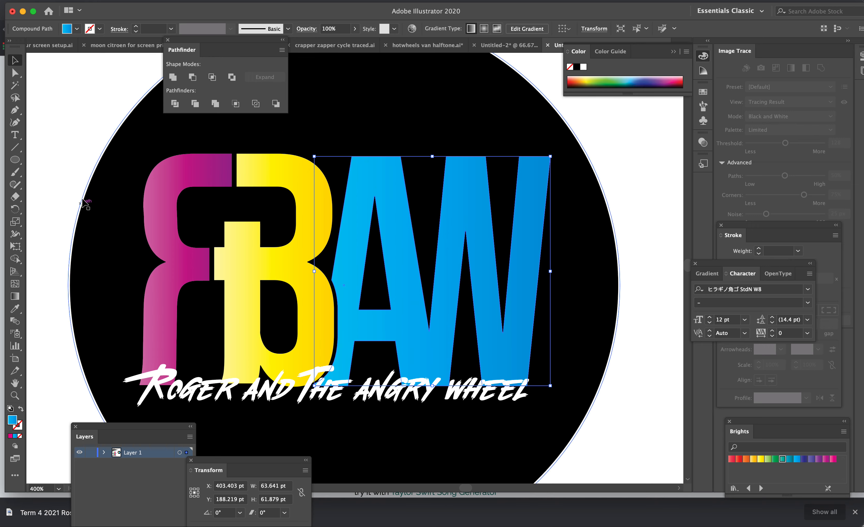
left_click(73, 170)
key("super+minus")
key("super+minus")
key("super+minus")
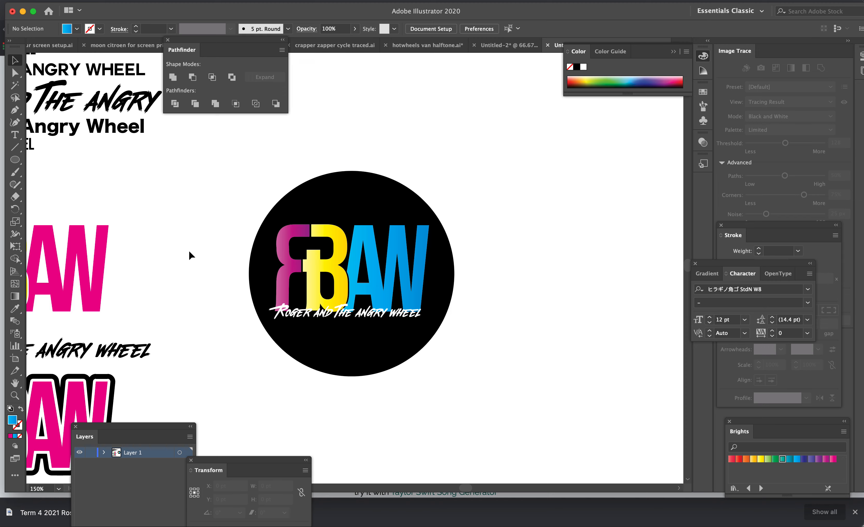
left_click(405, 214)
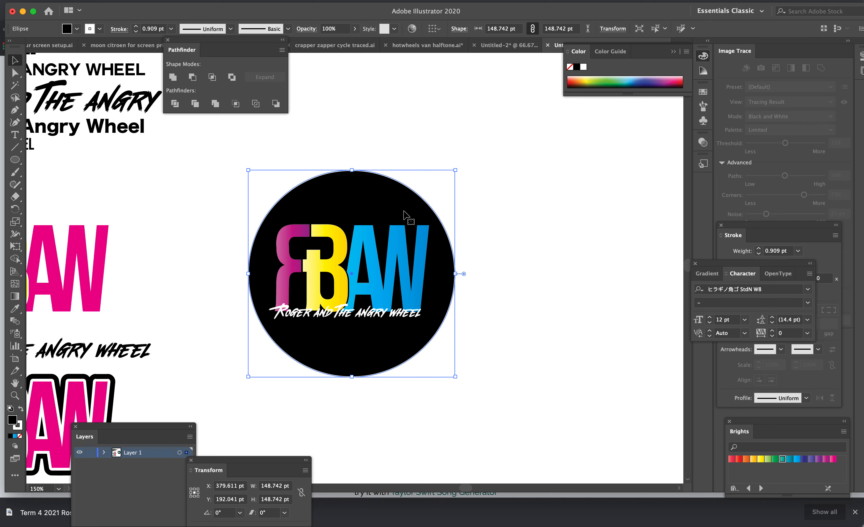
key("super+equal")
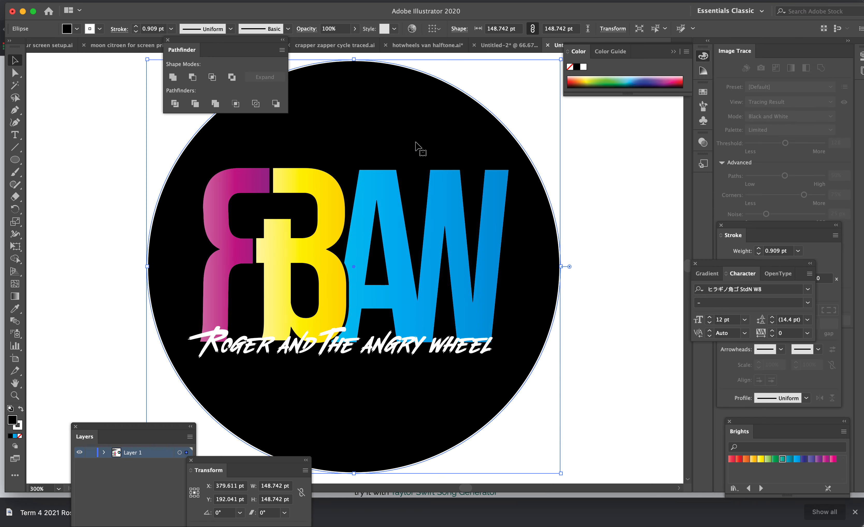
left_click(585, 223)
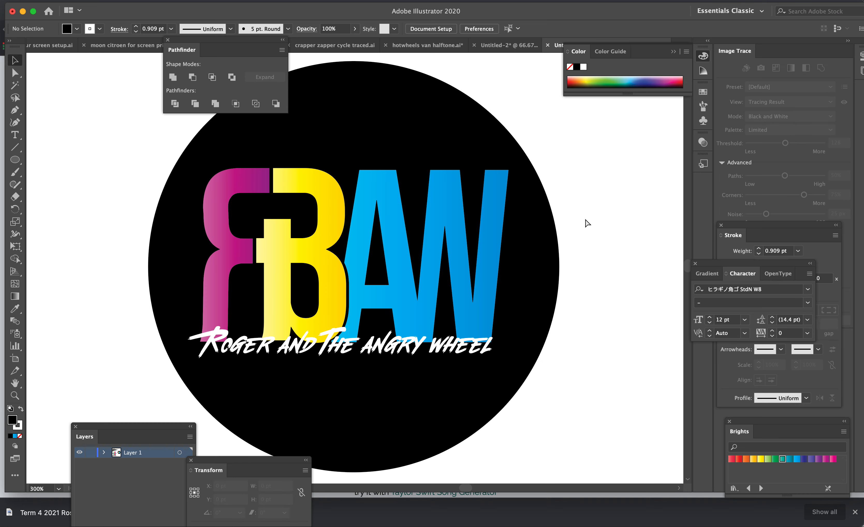
Switch to Chrome and search Google Images for "skull image".
key("super+Tab")
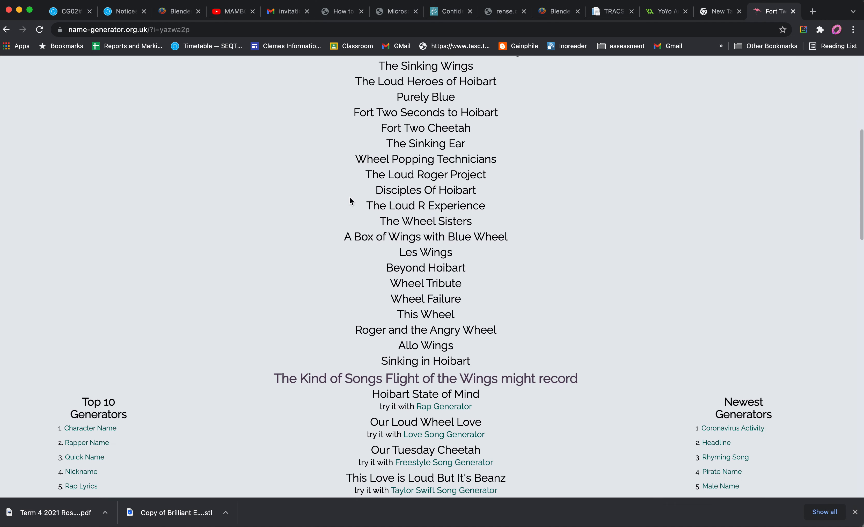
scroll(353, 202, "up", 8)
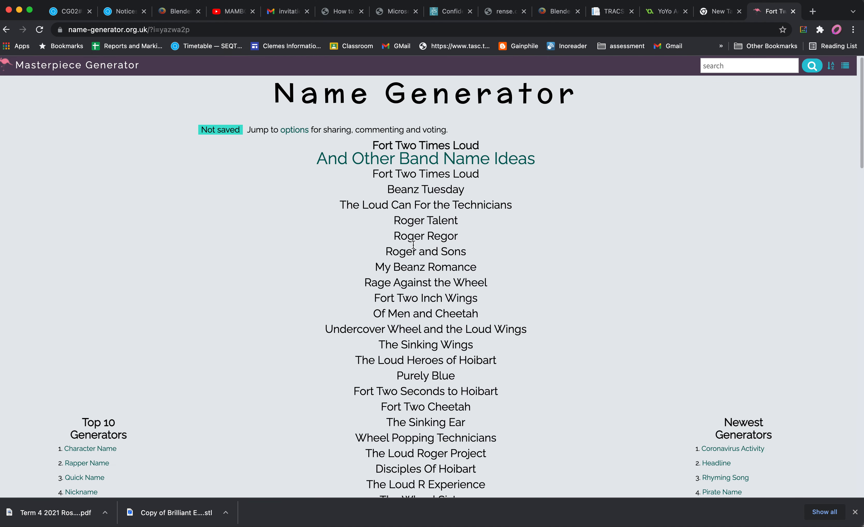
left_click(201, 30)
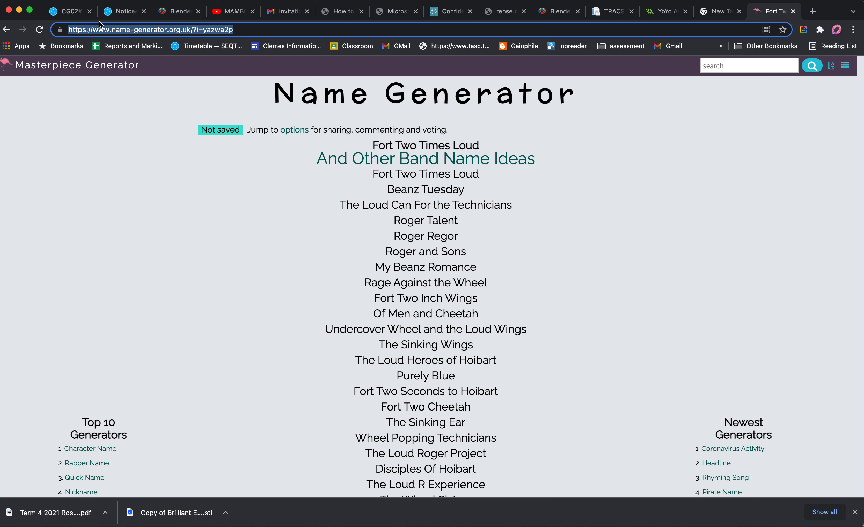
type("sk")
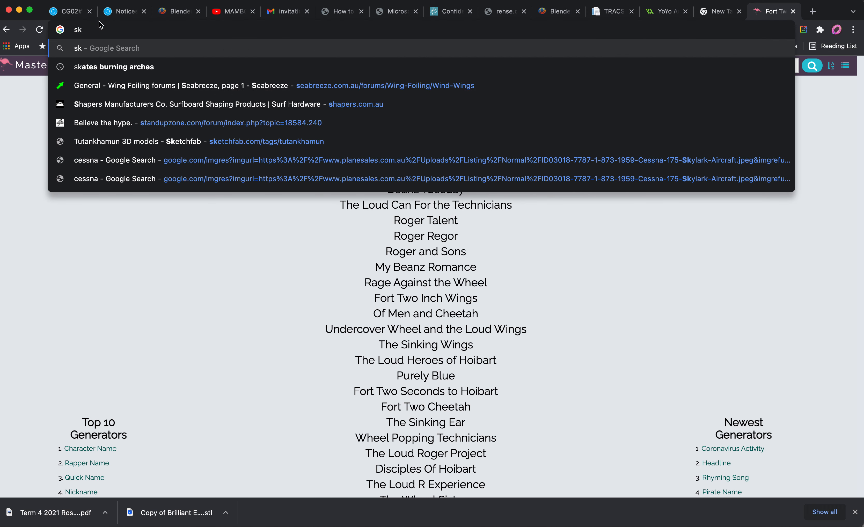
type("ull image")
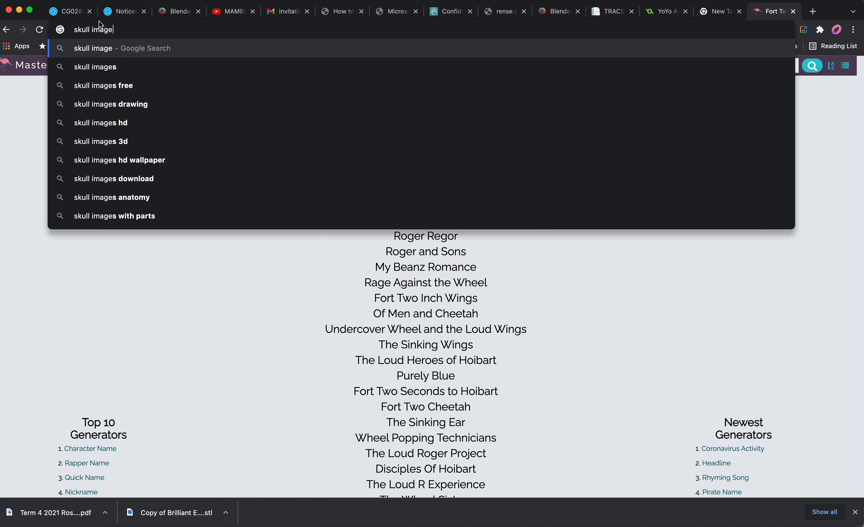
key("Return")
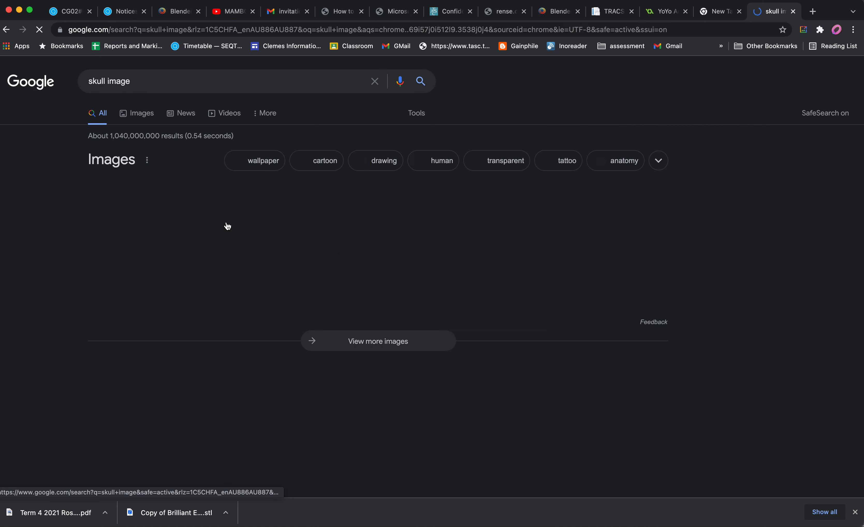
left_click(143, 114)
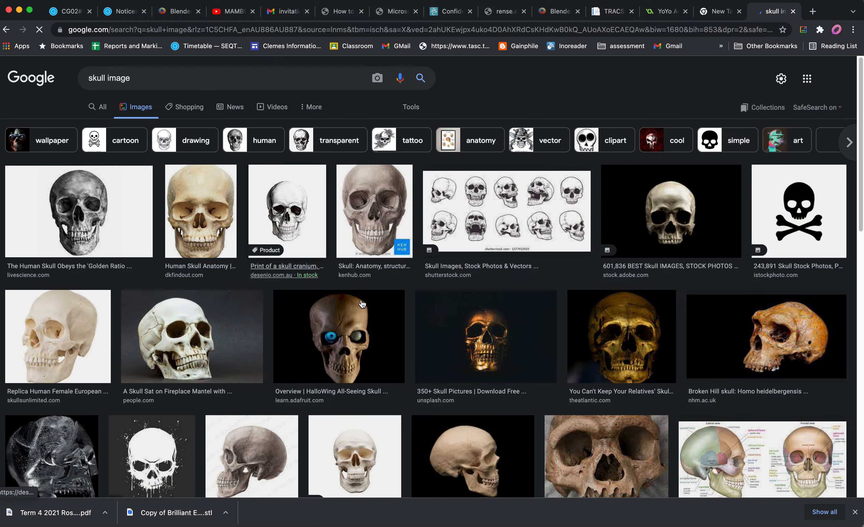
Look through the skull image results for a picture that suits the design.
scroll(406, 332, "down", 8)
scroll(407, 331, "down", 15)
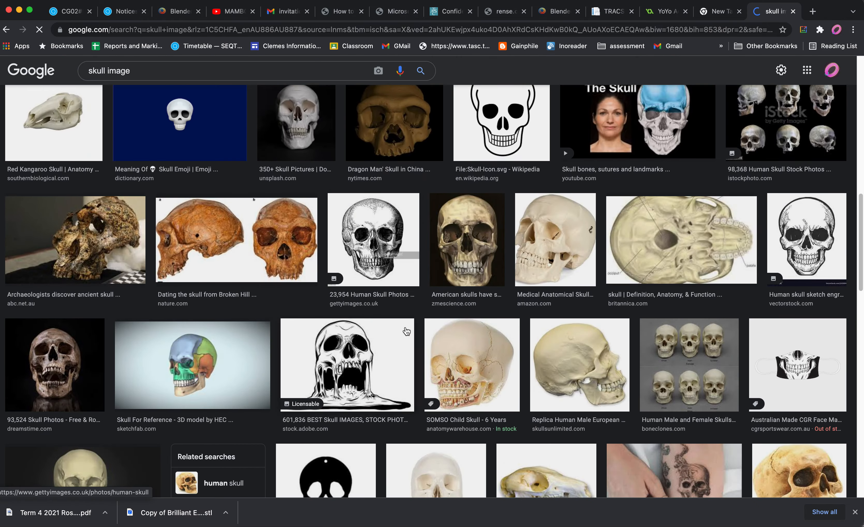
scroll(406, 331, "down", 15)
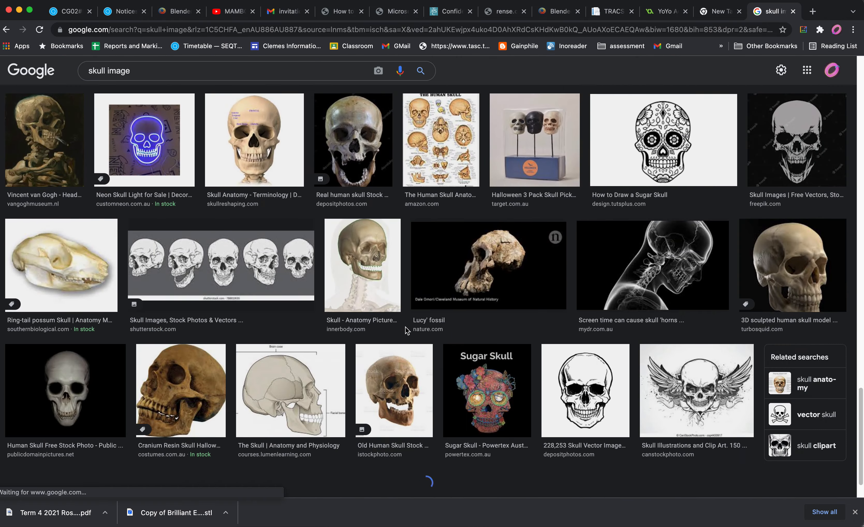
scroll(406, 331, "down", 5)
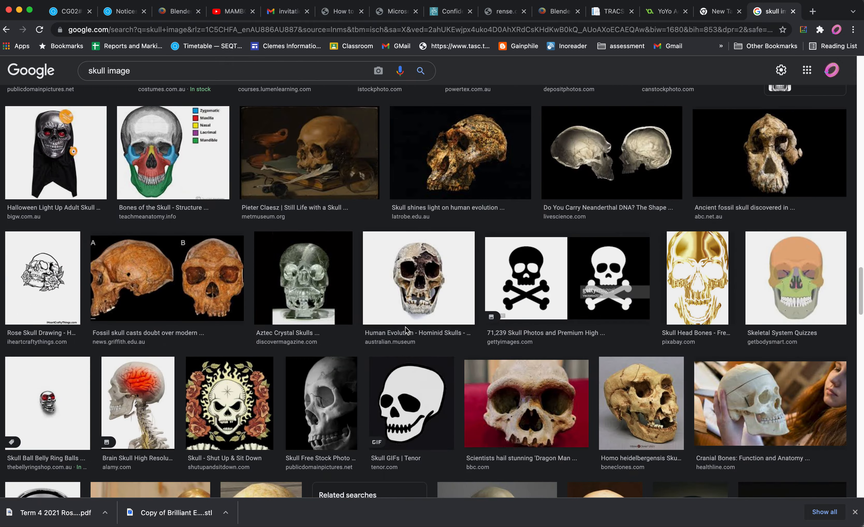
scroll(406, 330, "down", 8)
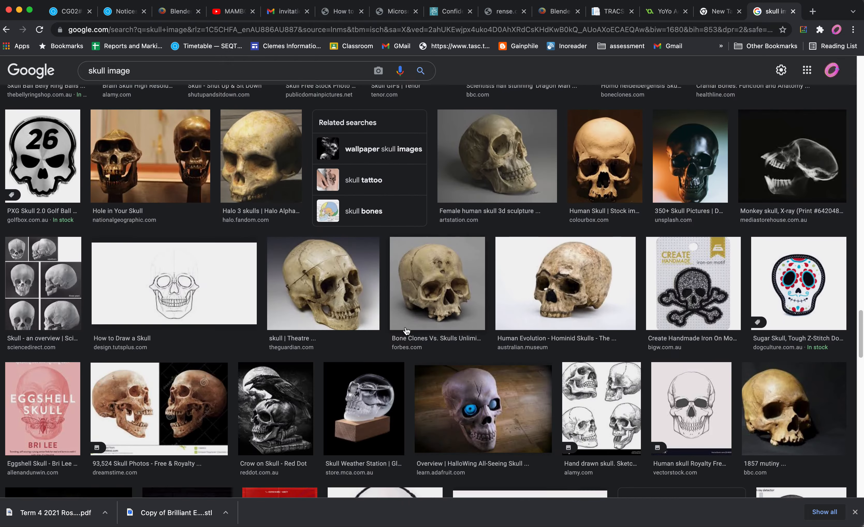
scroll(410, 325, "up", 9)
scroll(410, 325, "up", 10)
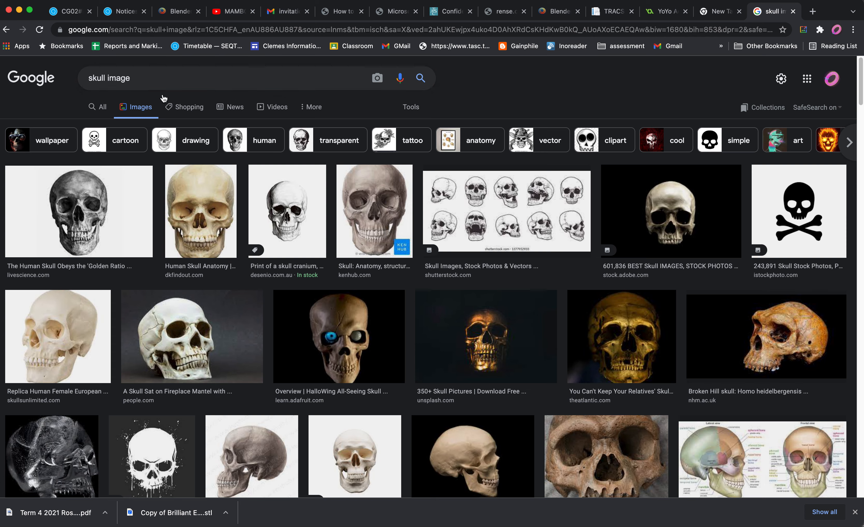
Change the image search to "skull ilustration".
left_click(143, 82)
key("BackSpace")
key("BackSpace")
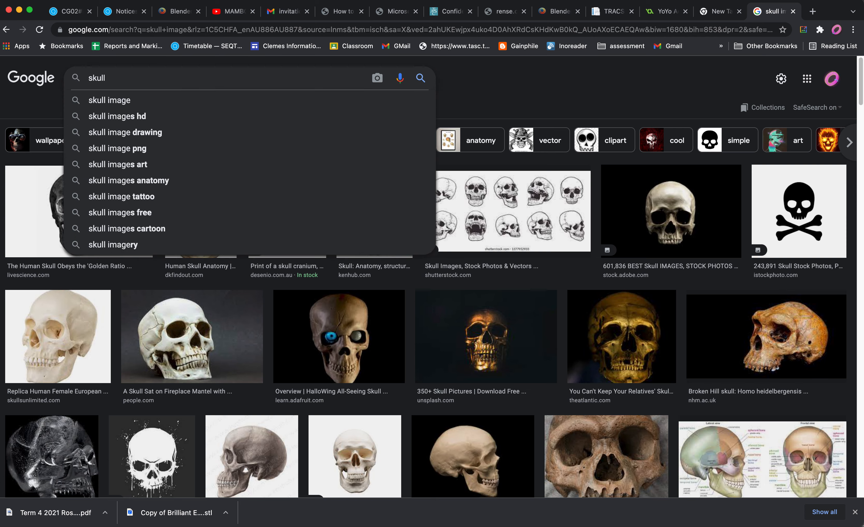
type("ilustr")
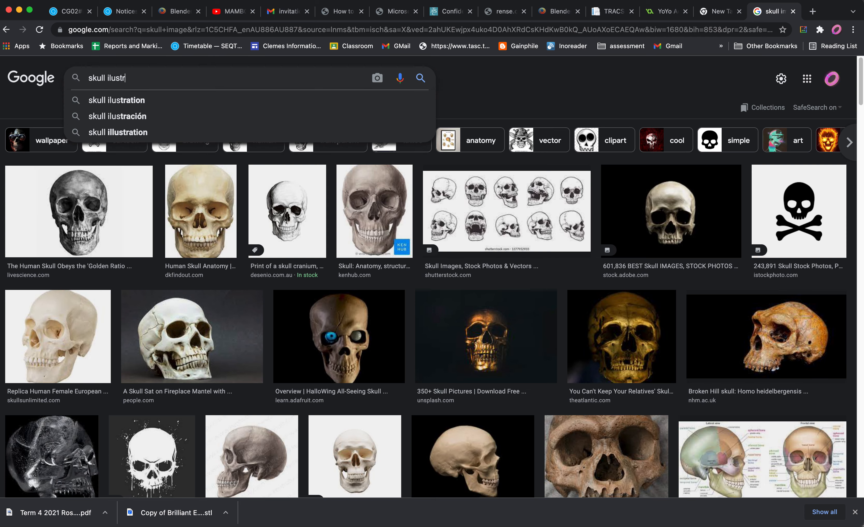
type("ation")
key("Return")
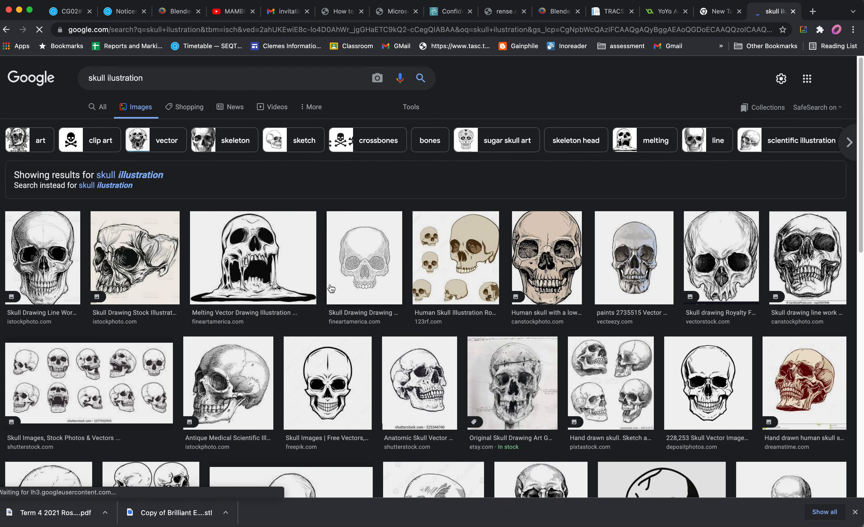
Look through the skull illustration results for a suitable drawing.
scroll(331, 289, "down", 6)
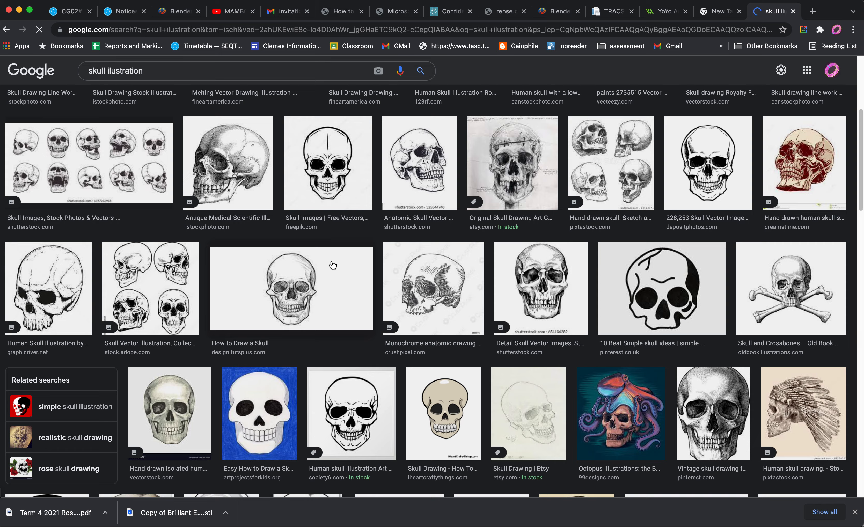
scroll(387, 247, "down", 1)
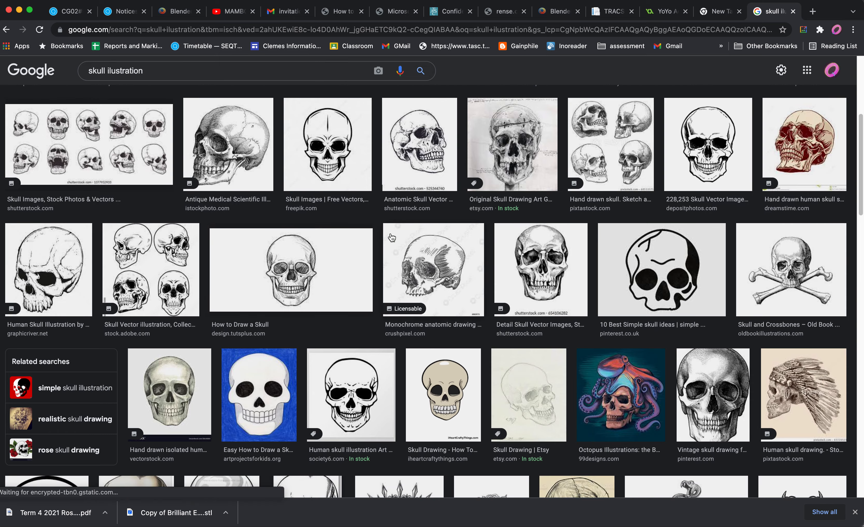
scroll(392, 238, "down", 15)
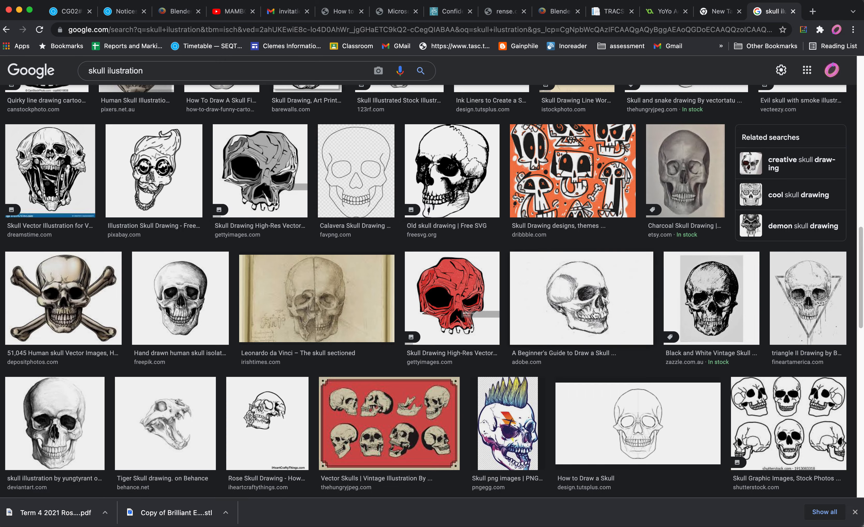
scroll(595, 316, "down", 2)
scroll(595, 316, "down", 8)
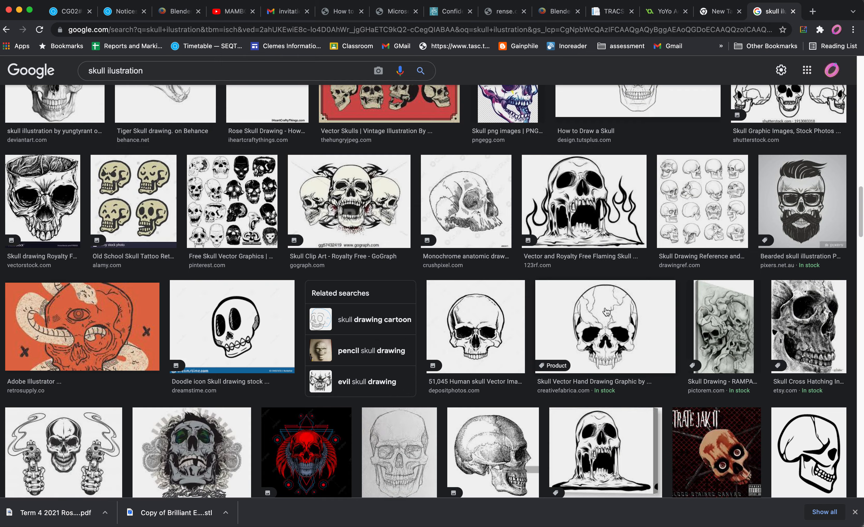
scroll(605, 311, "down", 11)
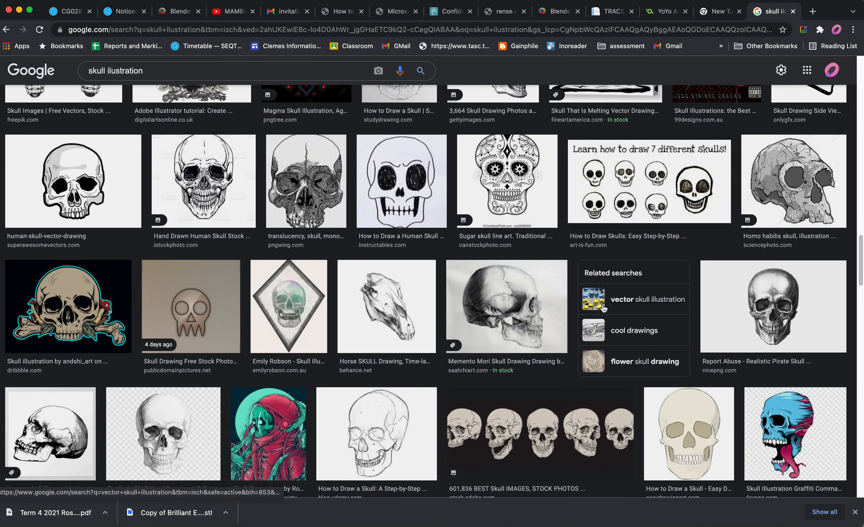
scroll(603, 308, "up", 19)
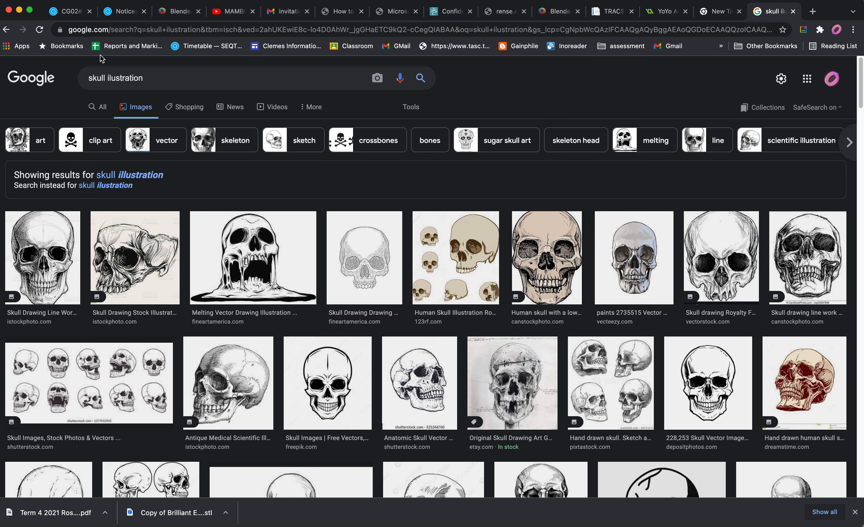
Change the image search to "skeleton ilustration".
double_click(106, 78)
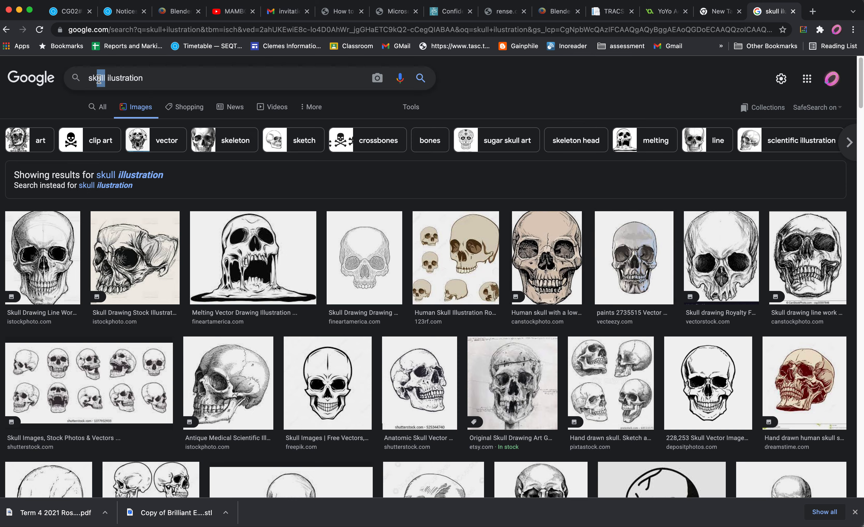
type("skelet")
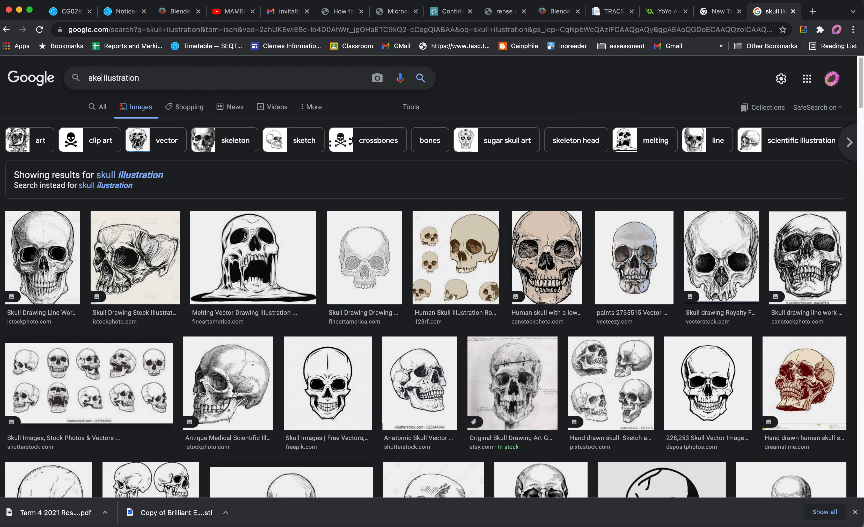
type("on")
key("Return")
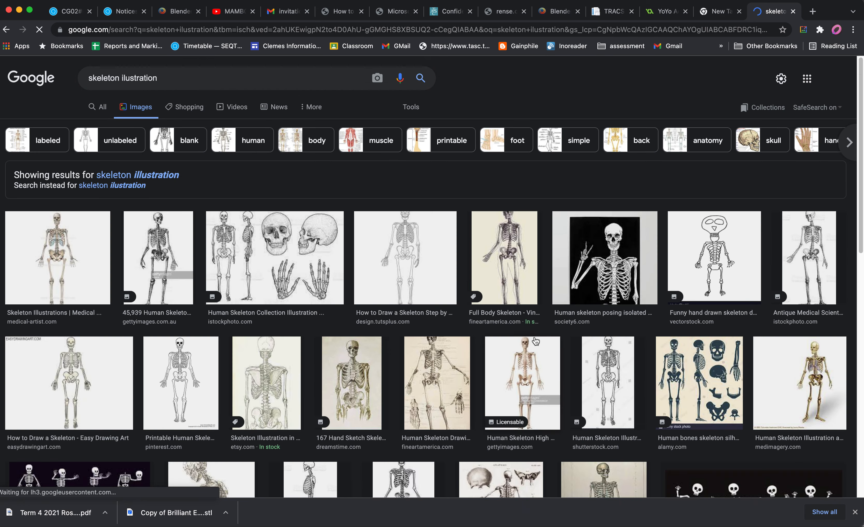
Find the line drawing of a skeleton drinking coffee, open it at full size and copy the image.
scroll(528, 333, "down", 6)
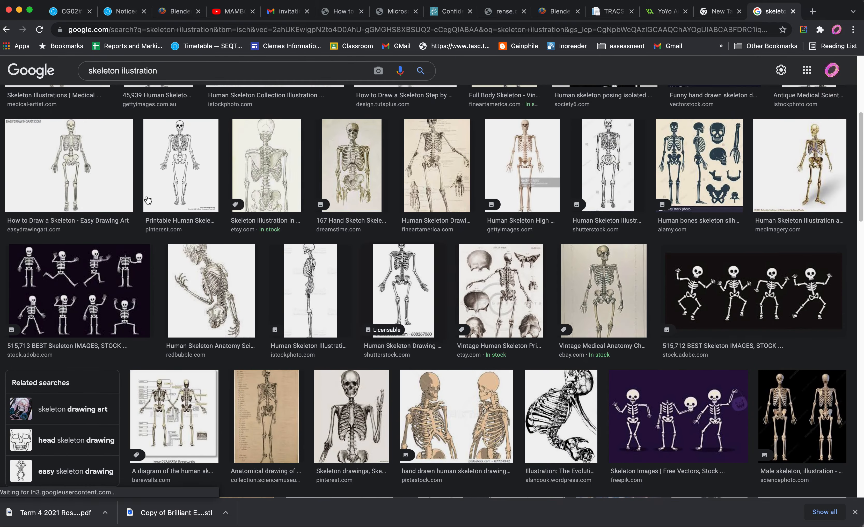
scroll(423, 294, "down", 4)
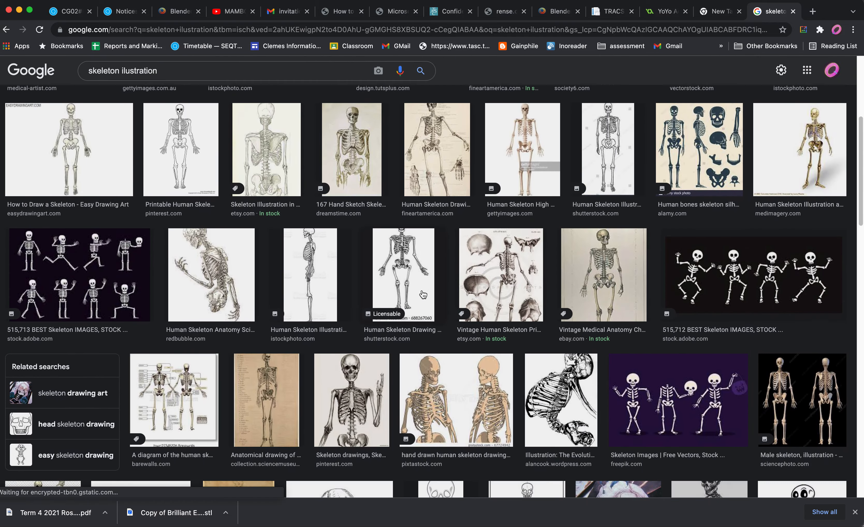
scroll(408, 298, "down", 3)
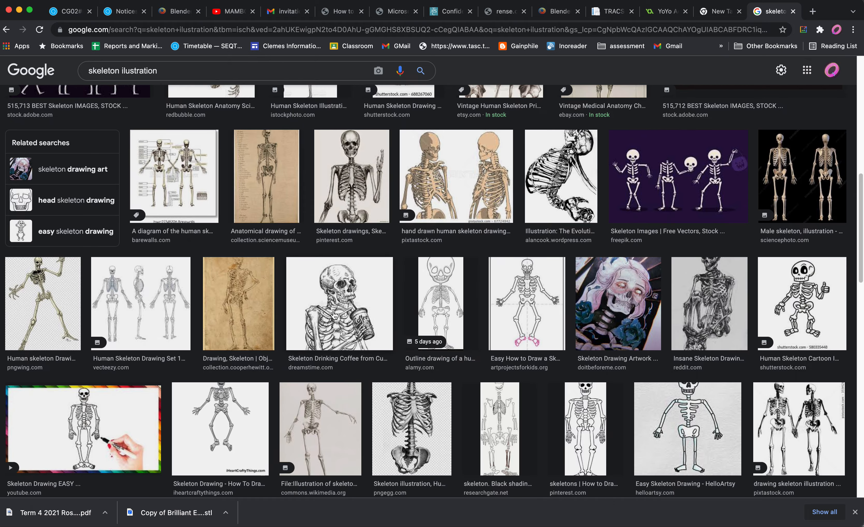
left_click(334, 315)
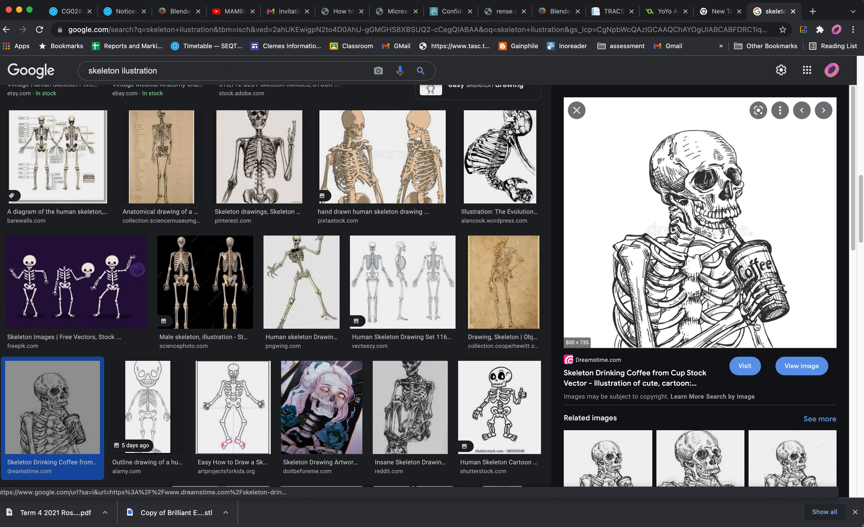
left_click(792, 368)
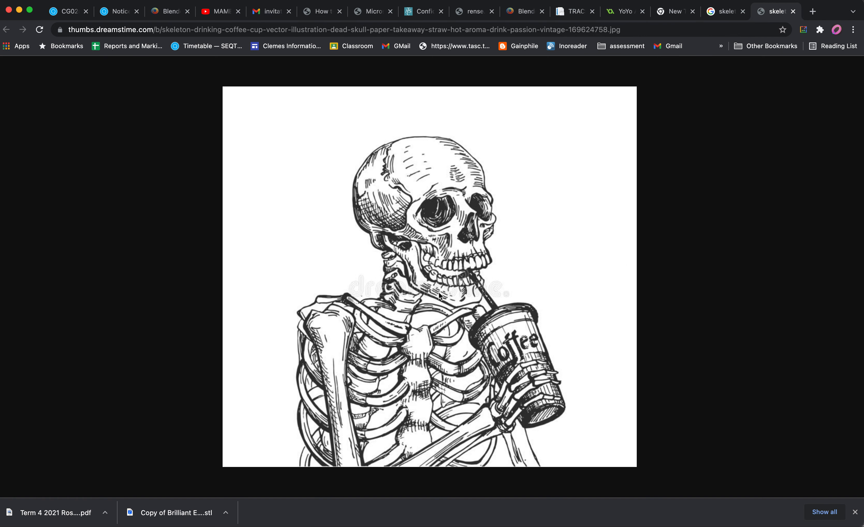
right_click(443, 284)
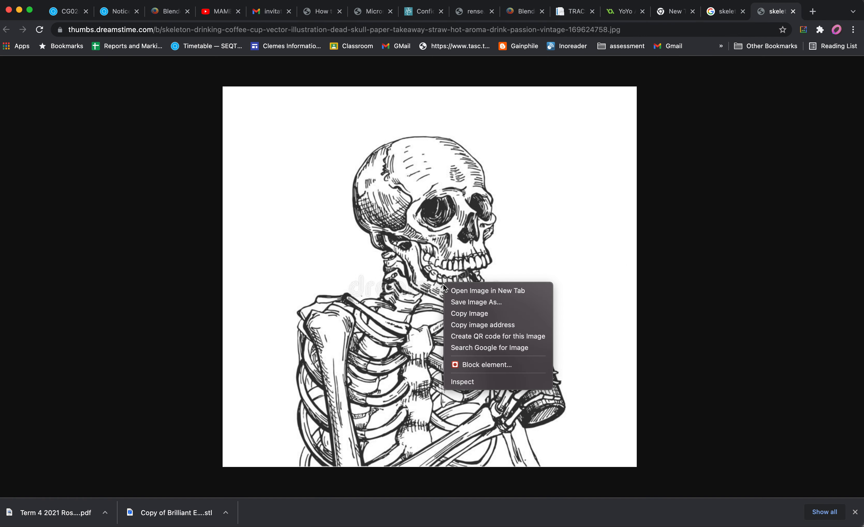
left_click(477, 312)
Switch to Illustrator and paste the copied skeleton image into the logo document.
key("super+Tab")
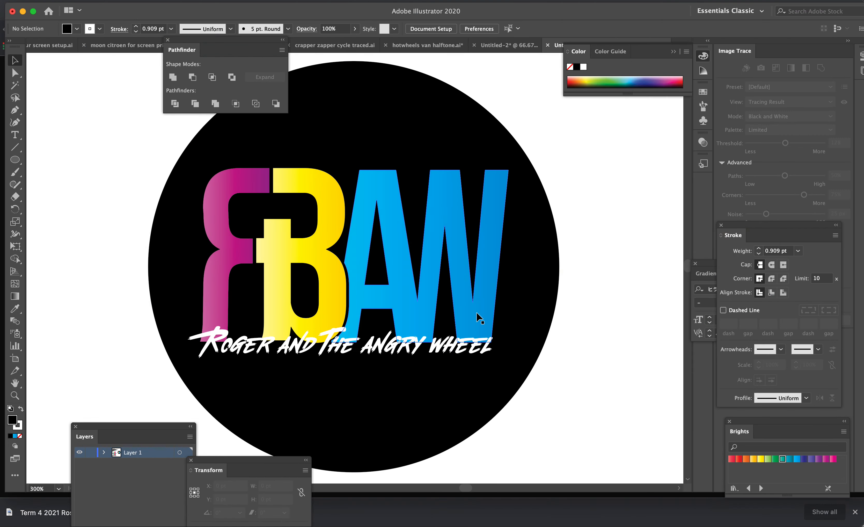
key("super+minus")
key("super+minus")
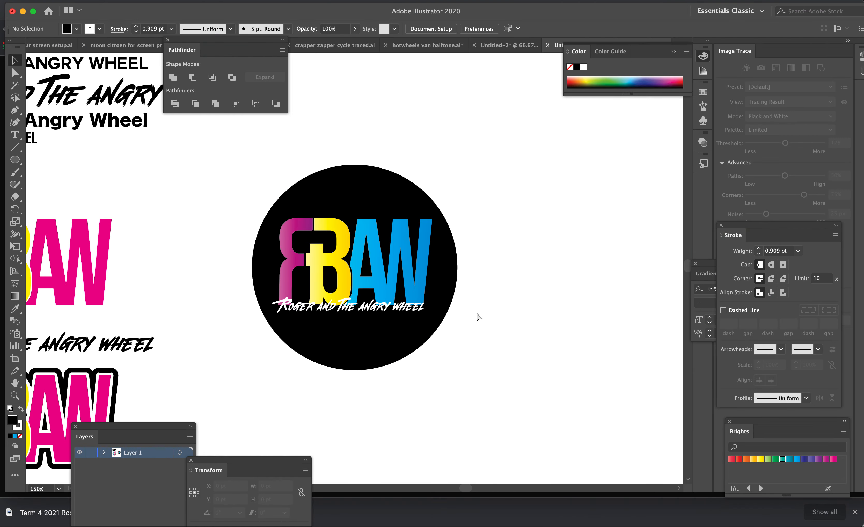
key("super+v")
key("super+minus")
key("super+minus")
key("super+minus")
key("super+minus")
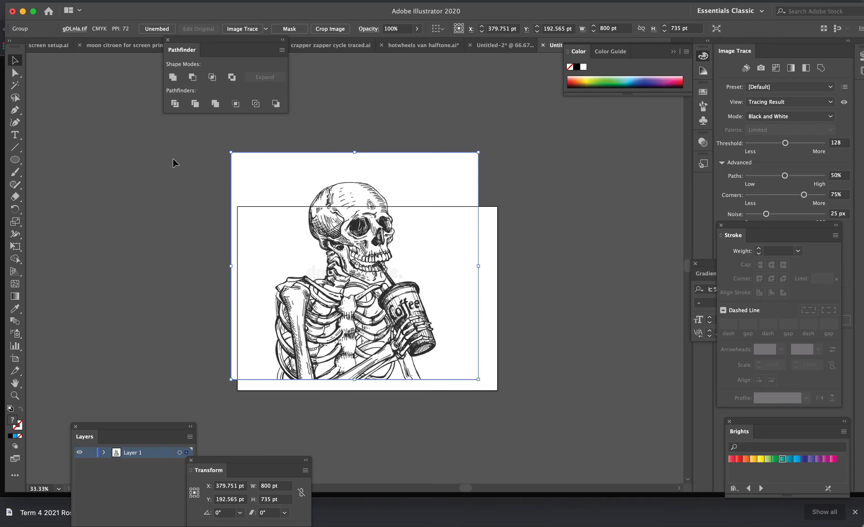
Scale the skeleton image down to about 327 by 300 pt and place it to the right of the round logo.
left_click_drag(231, 152, 378, 287)
left_click_drag(404, 322, 416, 252)
key("super+equal")
key("super+equal")
key("super+equal")
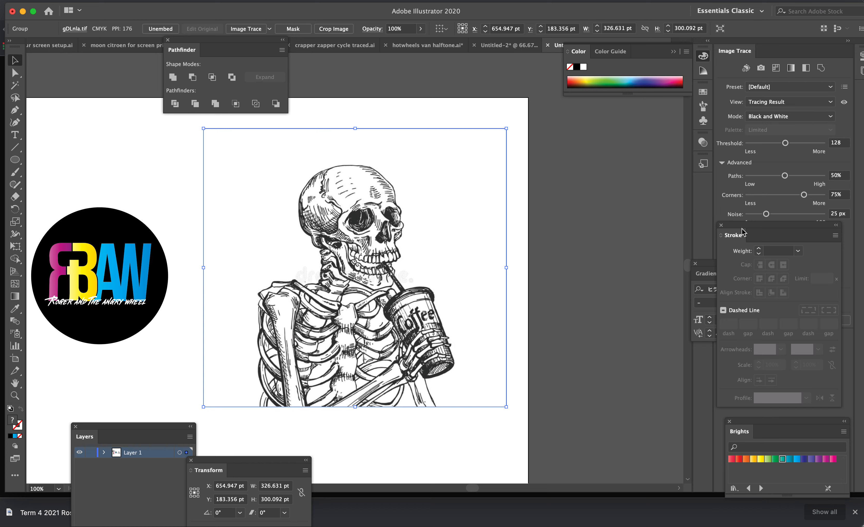
Clear the floating panels off the Image Trace options and trace the skeleton image in black and white with white ignored.
left_click(721, 226)
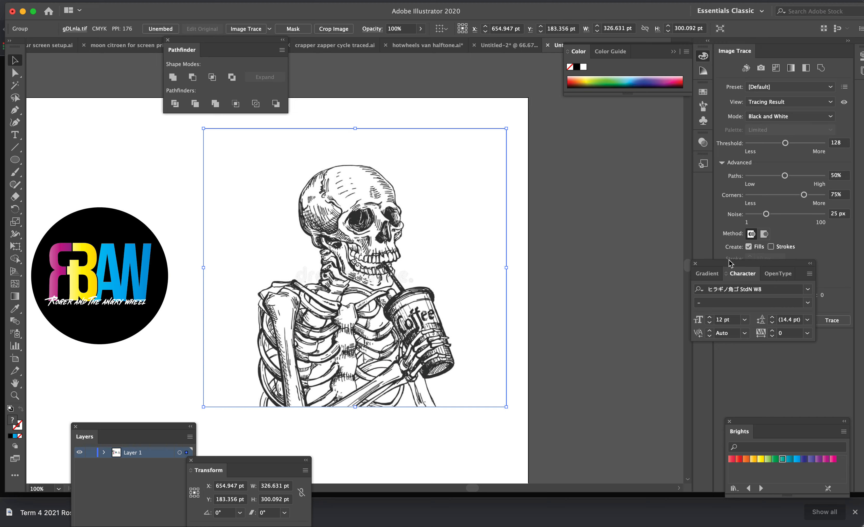
mouse_move(728, 267)
left_mouse_down()
mouse_move(754, 375)
mouse_move(744, 365)
left_mouse_up()
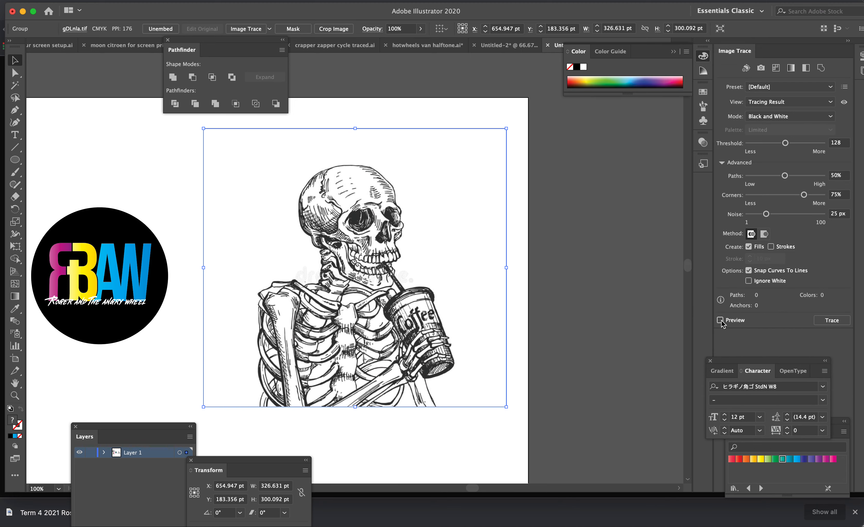
left_click(721, 321)
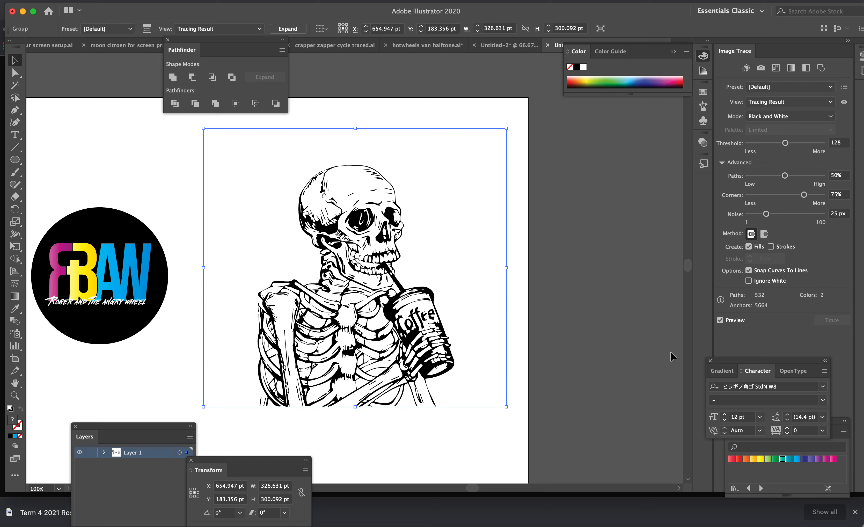
left_click(748, 281)
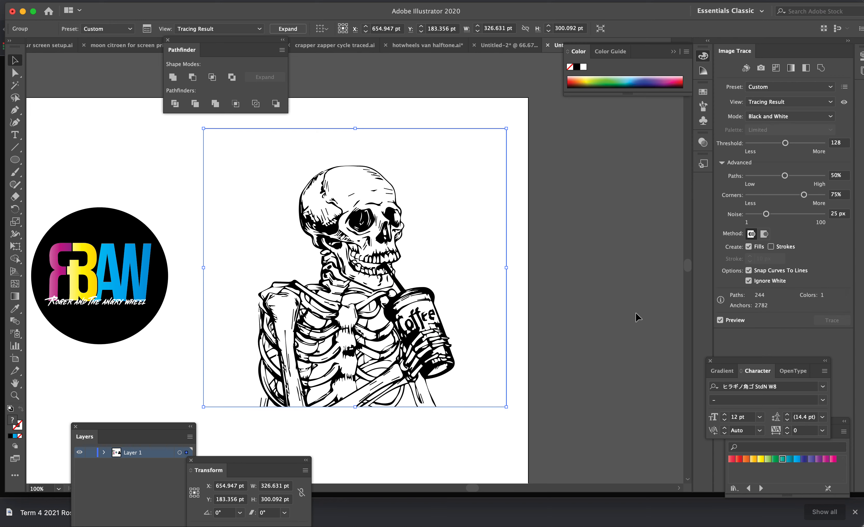
Expand the traced skeleton into editable vector paths.
left_click(521, 280)
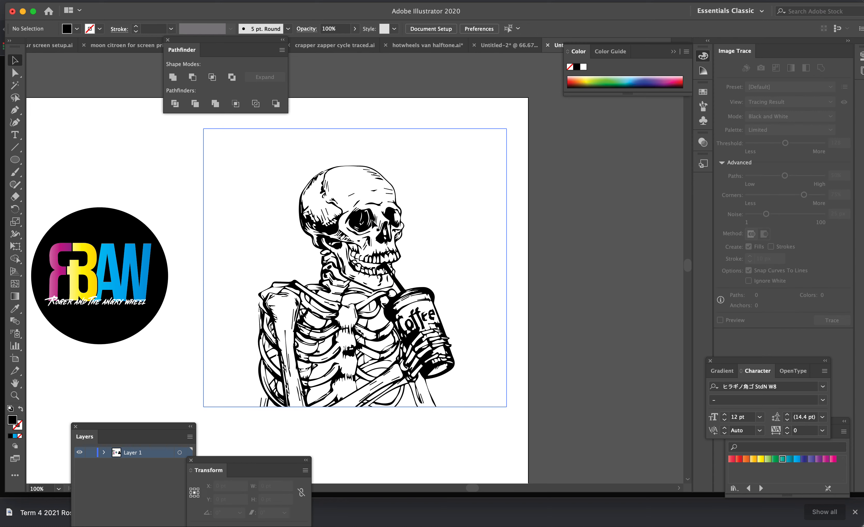
left_click(416, 323)
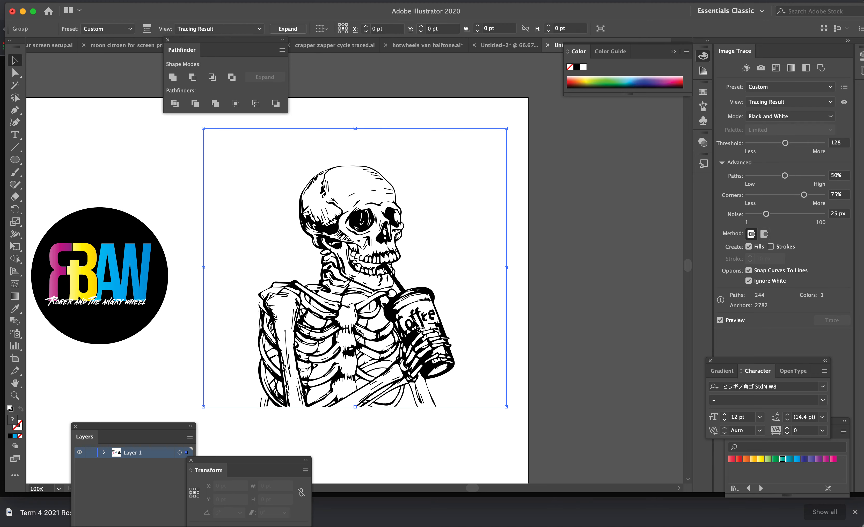
left_click(121, 0)
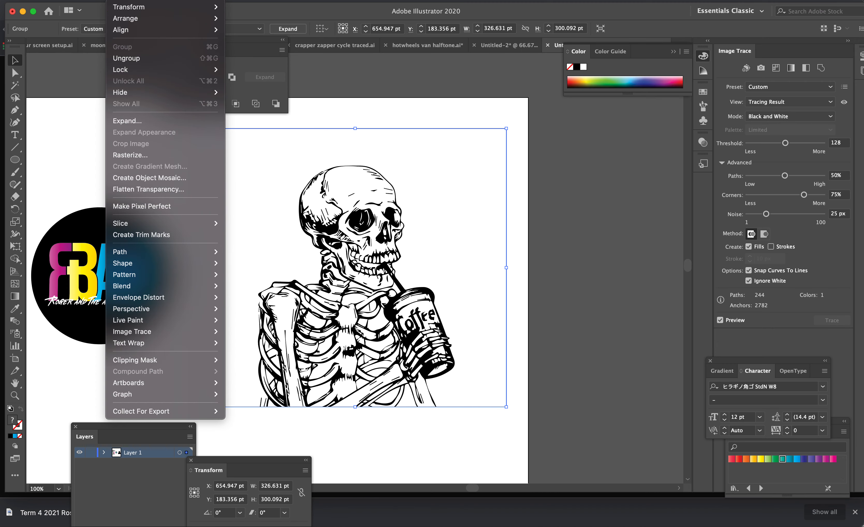
left_click(146, 121)
left_click(454, 308)
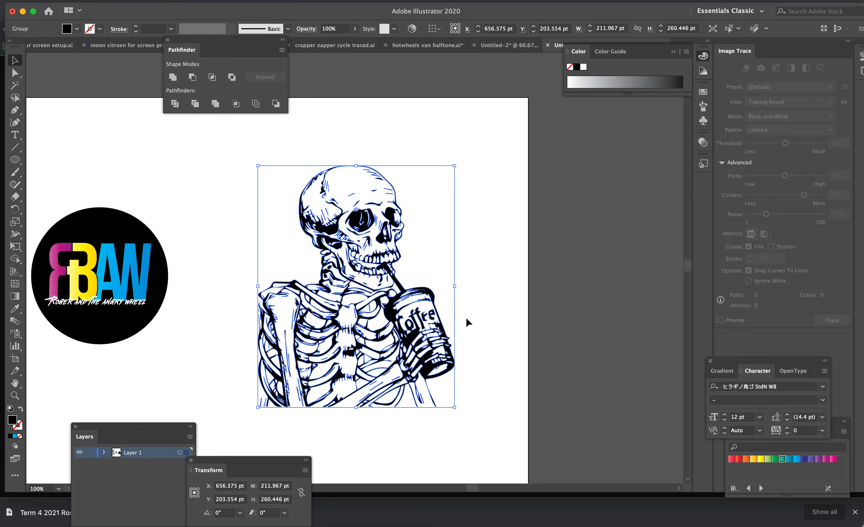
Move the traced skeleton artwork onto the round RBAW logo.
left_click(443, 280)
left_click(393, 268)
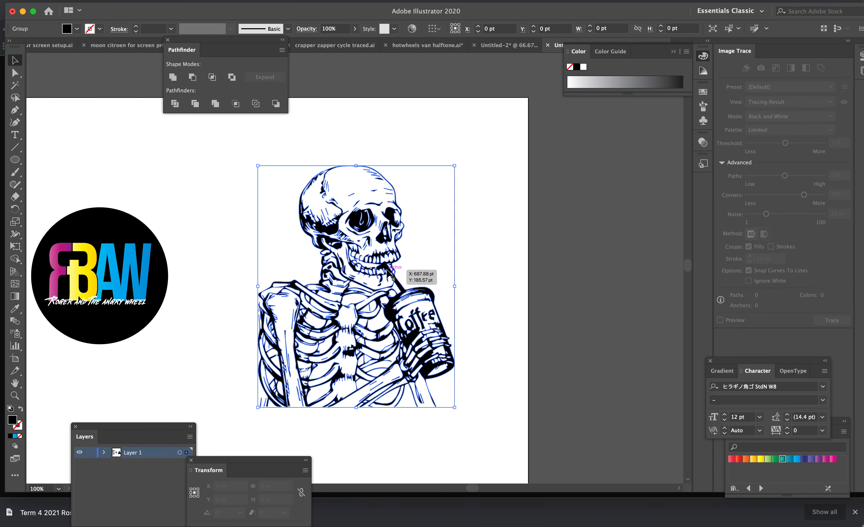
left_click_drag(388, 270, 152, 227)
left_click_drag(473, 486, 470, 489)
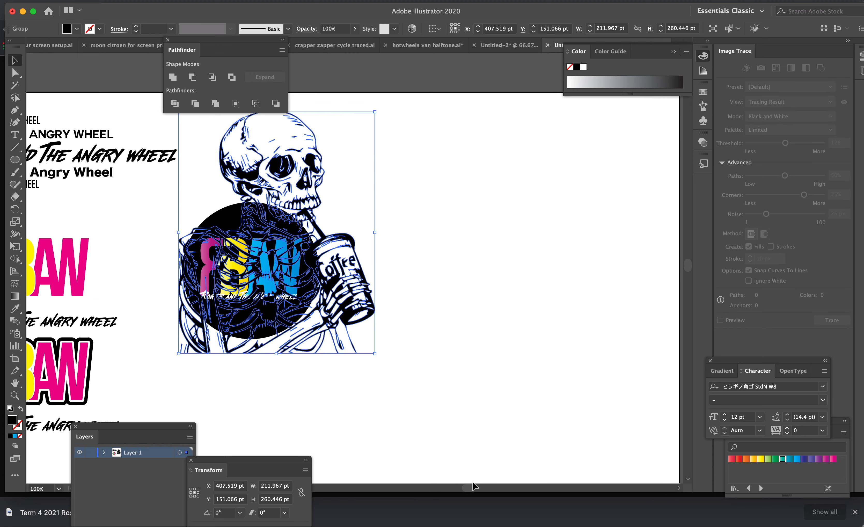
Scale the skeleton down to about 148 by 181 pt and position it over the black circle.
key("super+equal")
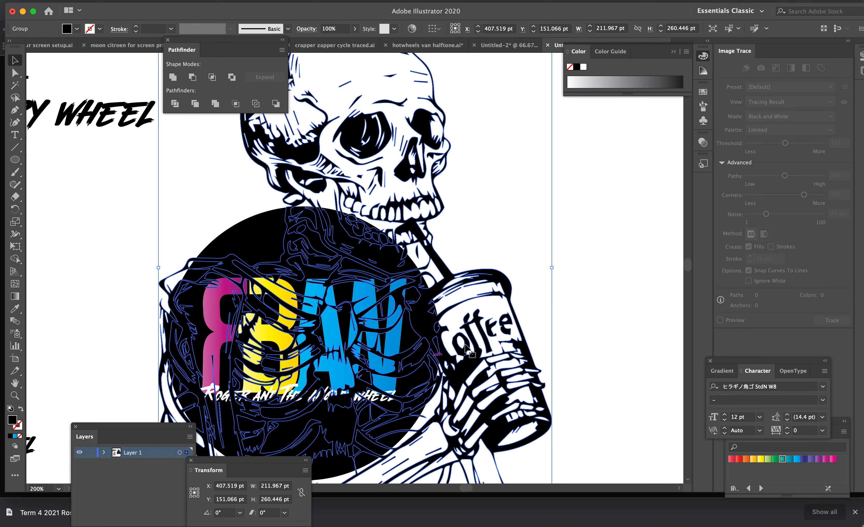
key("a")
key("super+minus")
left_click_drag(454, 147, 394, 219)
left_click_drag(330, 298, 340, 283)
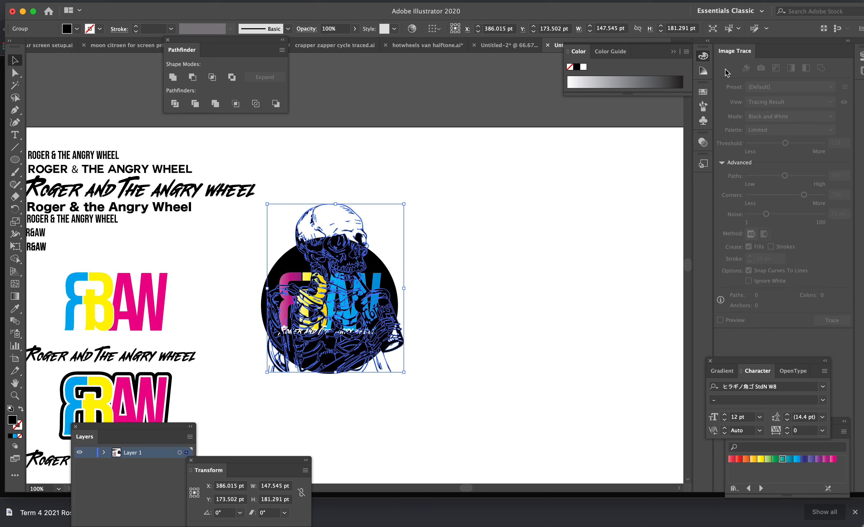
Fill the skeleton artwork with a mid-grey swatch.
left_click(703, 91)
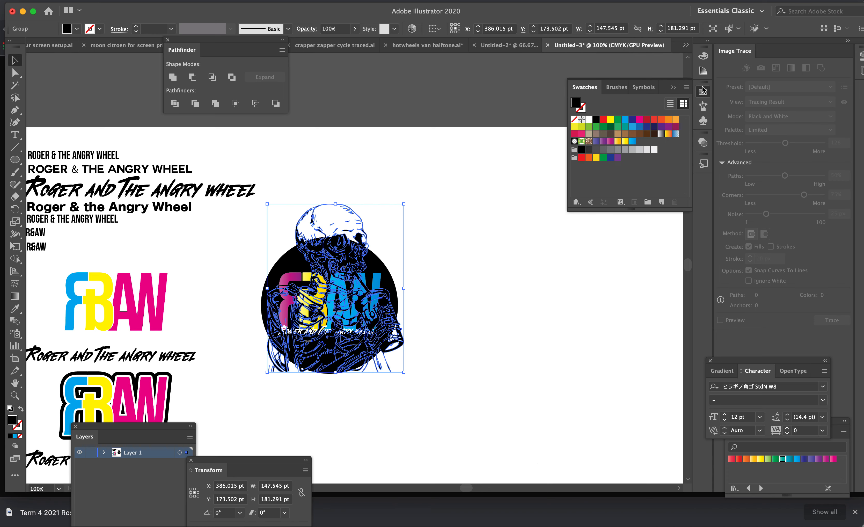
left_click(596, 119)
left_click(610, 150)
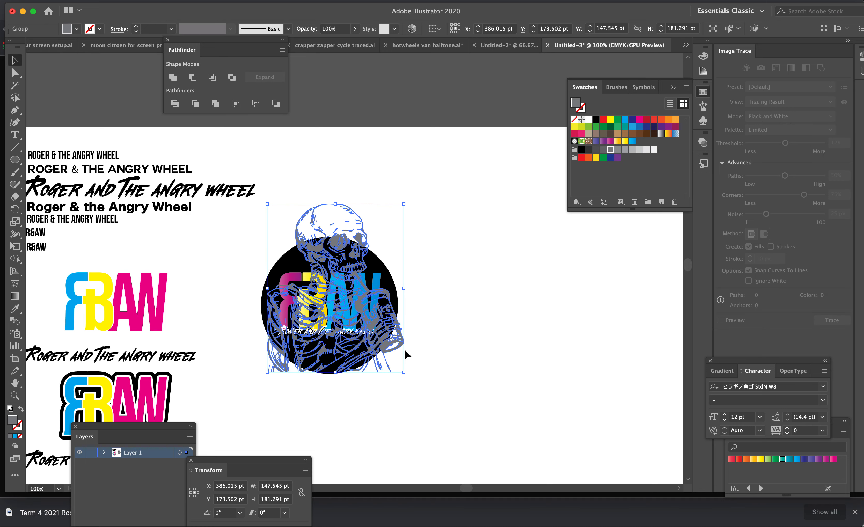
key("super+equal")
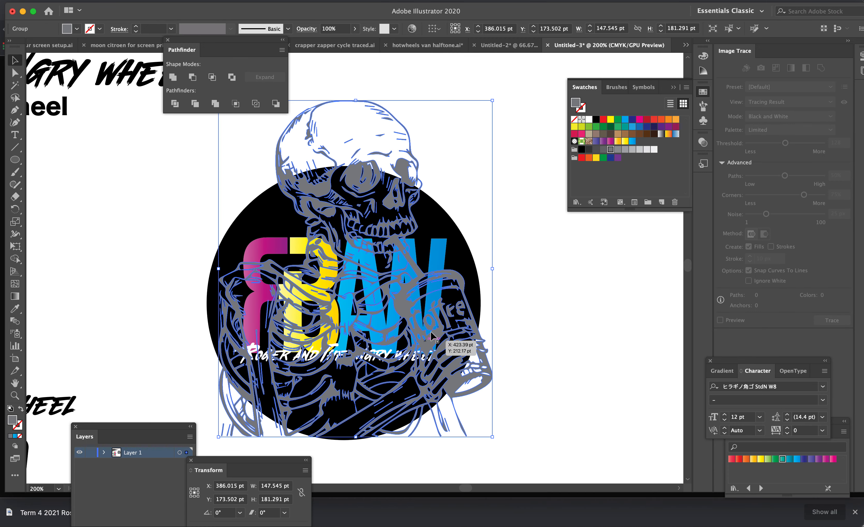
left_click(545, 332)
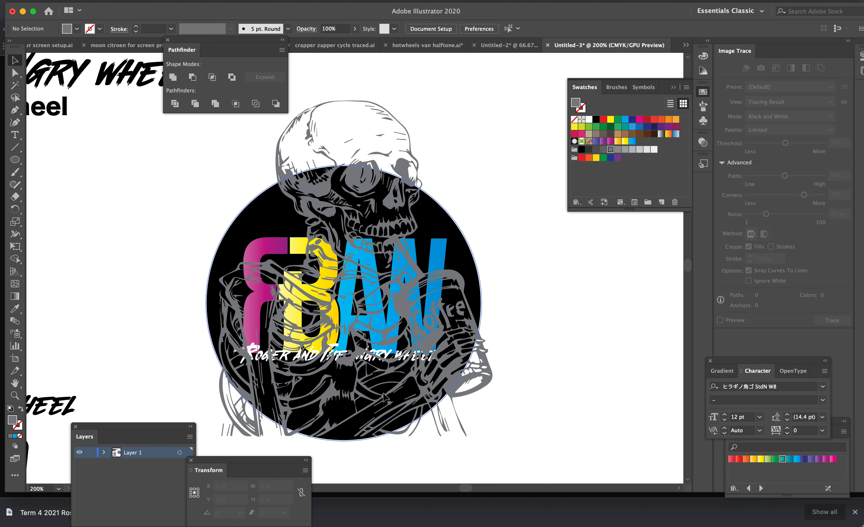
Send the skeleton backward behind the RBAW letters and tagline, keeping it in front of the black circle.
left_click(370, 402)
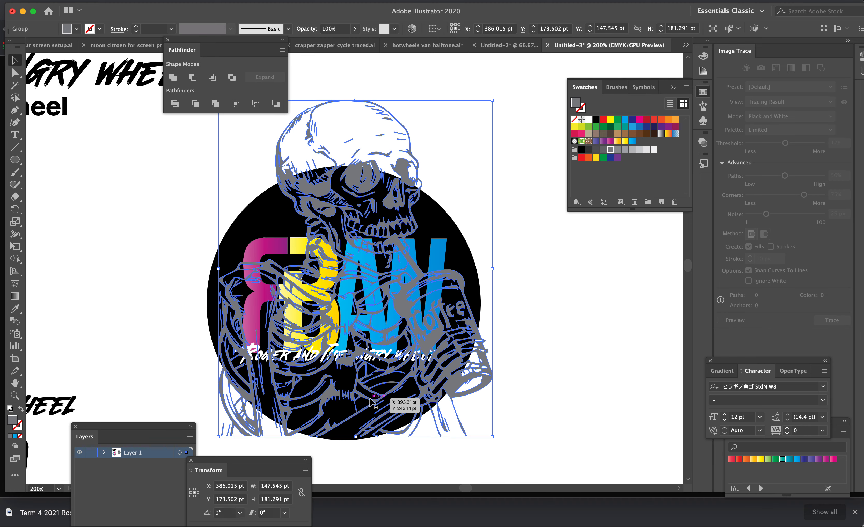
key("super+[")
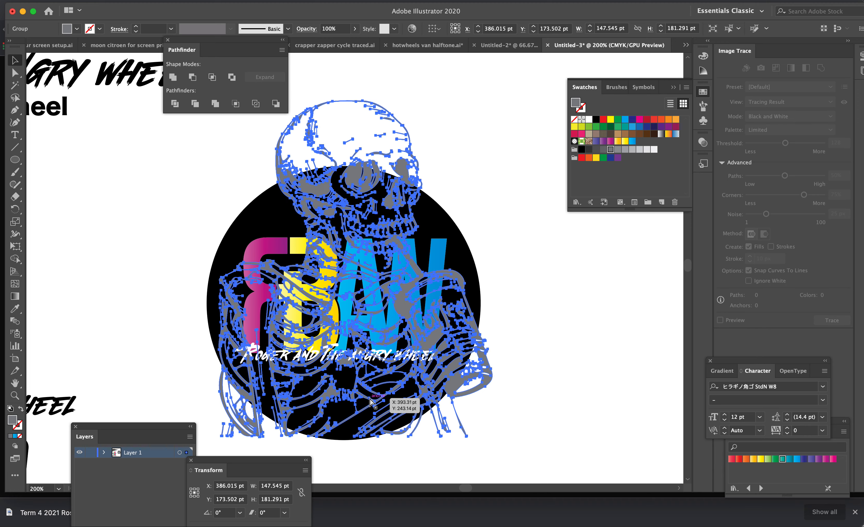
key("super+[")
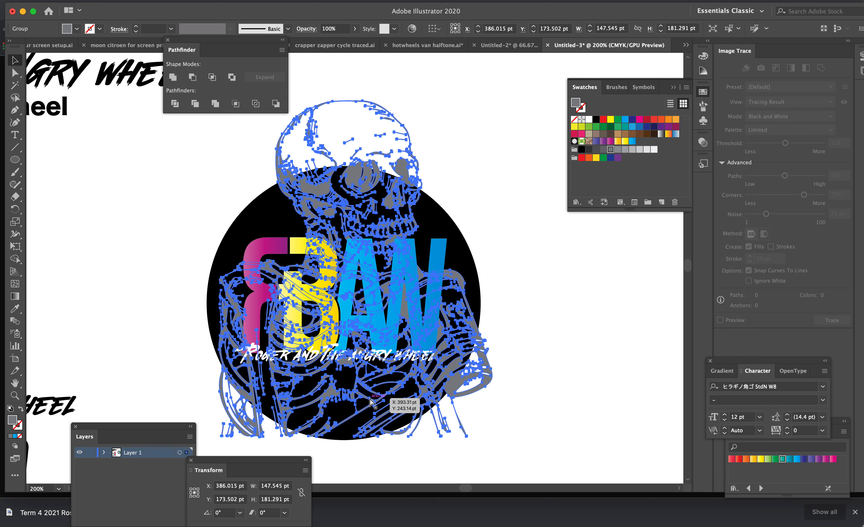
left_click(512, 362)
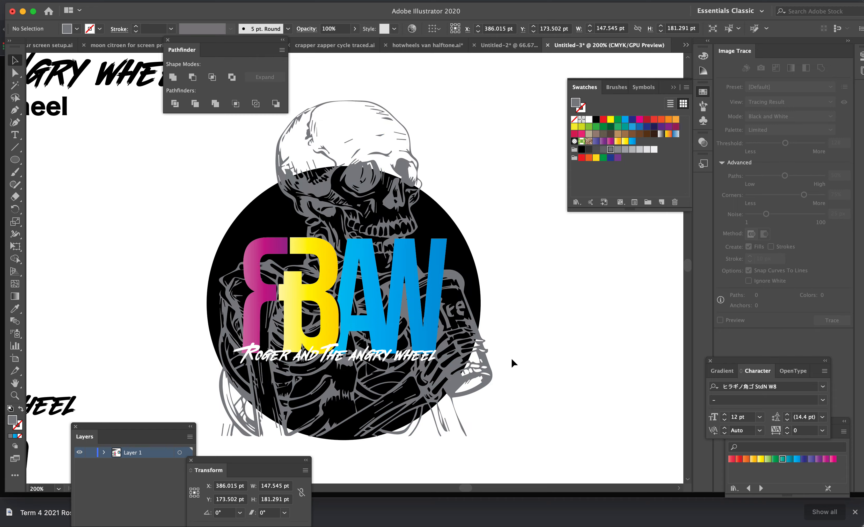
Enlarge the skeleton to about 152 by 186 pt and reposition it with the skull rising above the circle.
left_click_drag(368, 209, 375, 182)
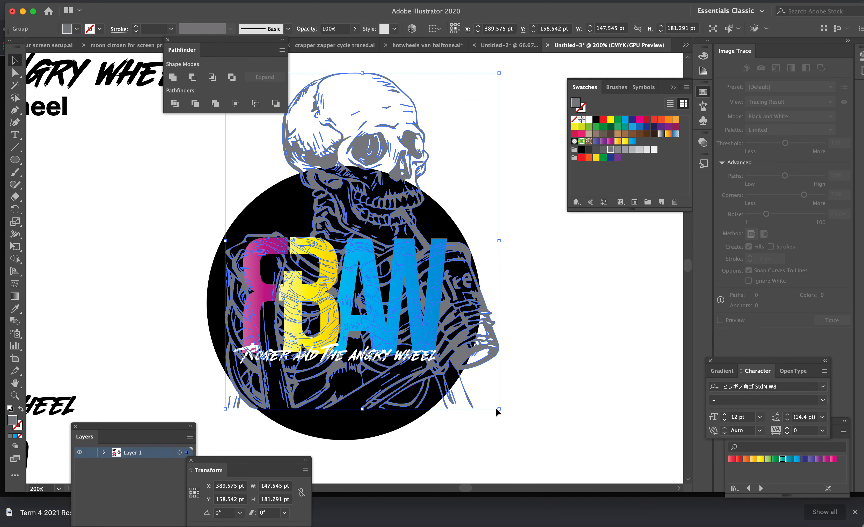
left_click_drag(499, 409, 509, 421)
left_click_drag(418, 198, 414, 218)
scroll(501, 349, "down", 3)
left_click(510, 348)
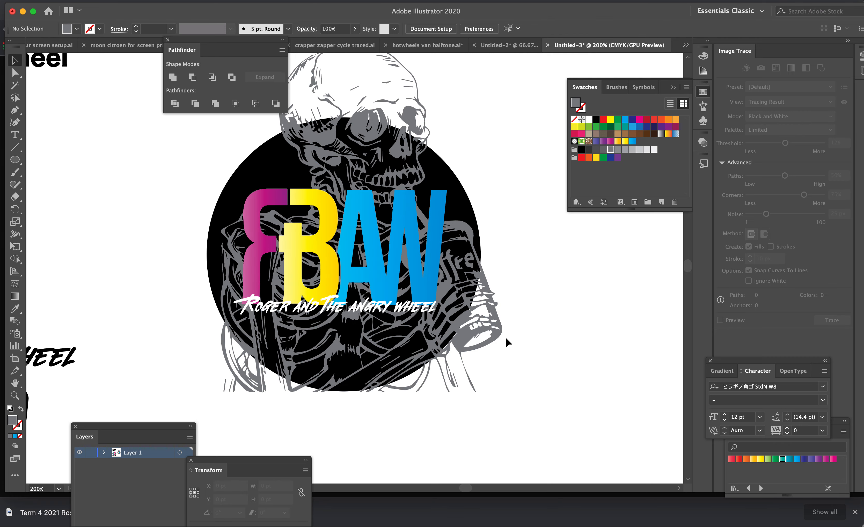
Try a green fill on the skeleton artwork.
scroll(505, 344, "up", 3)
left_click(324, 140)
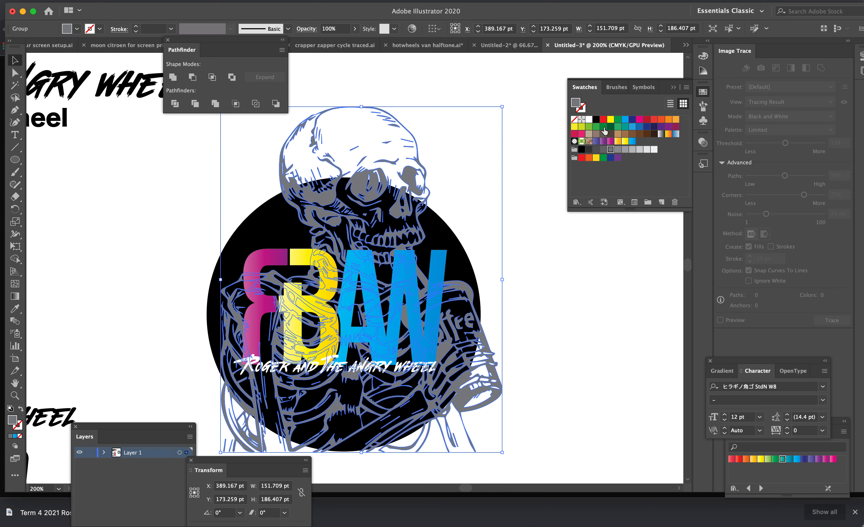
left_click(588, 127)
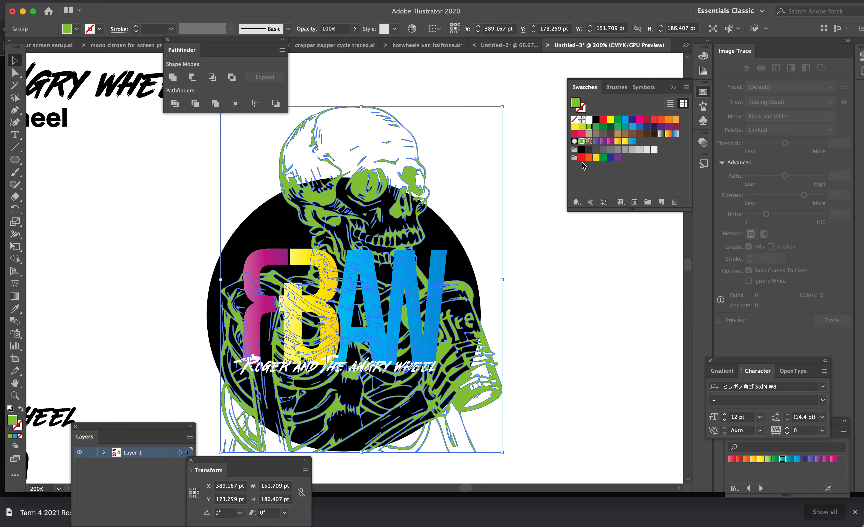
left_click(566, 259)
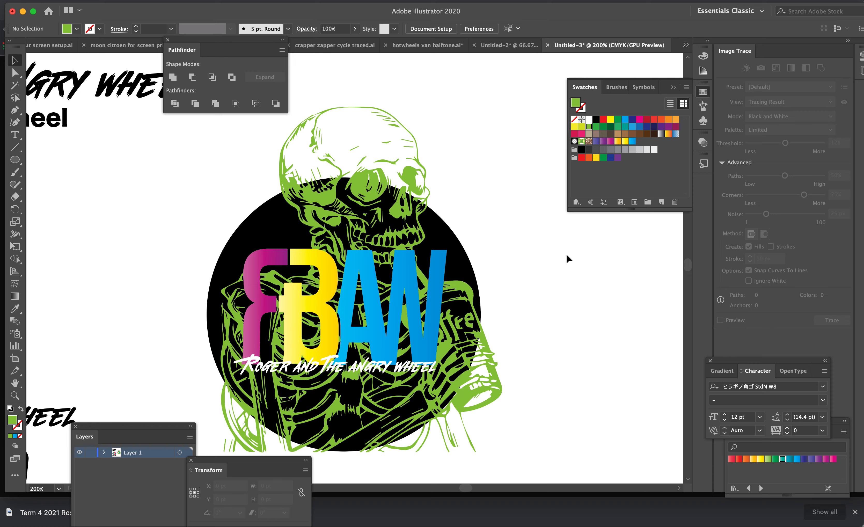
Change the skeleton's fill to an orange-red swatch.
left_click(421, 181)
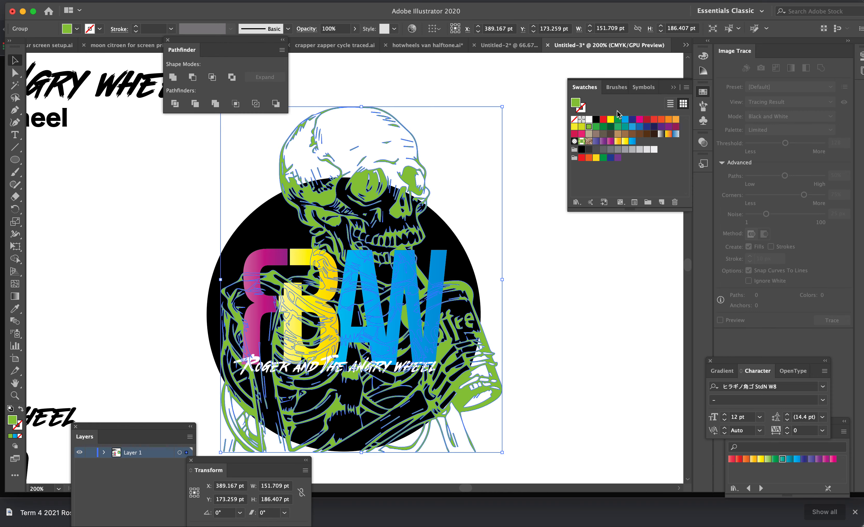
left_click(662, 121)
left_click(629, 216)
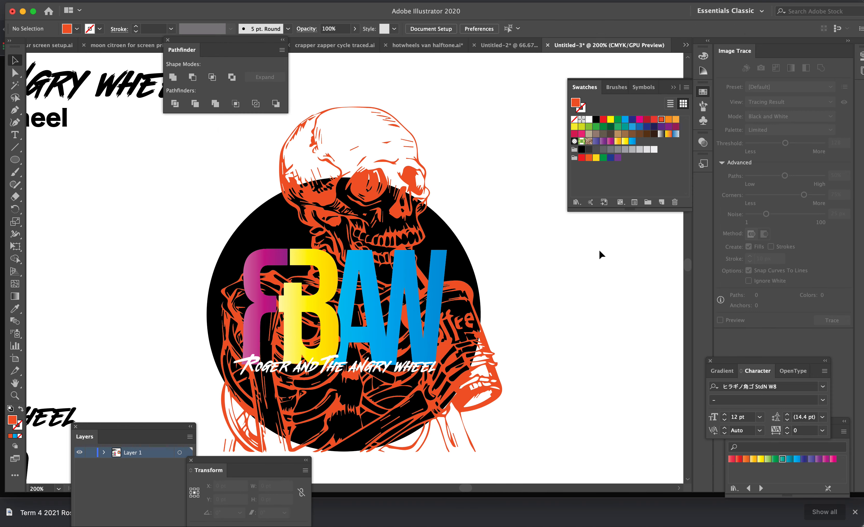
left_click(406, 211)
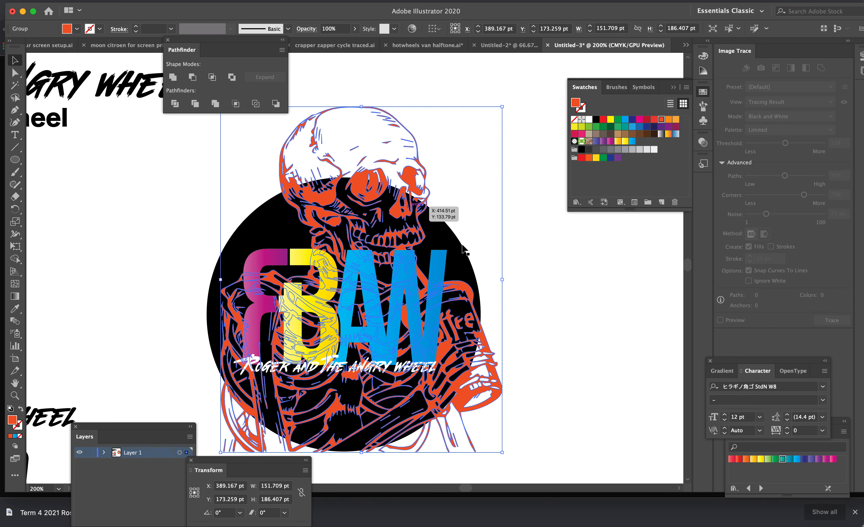
left_click(589, 331)
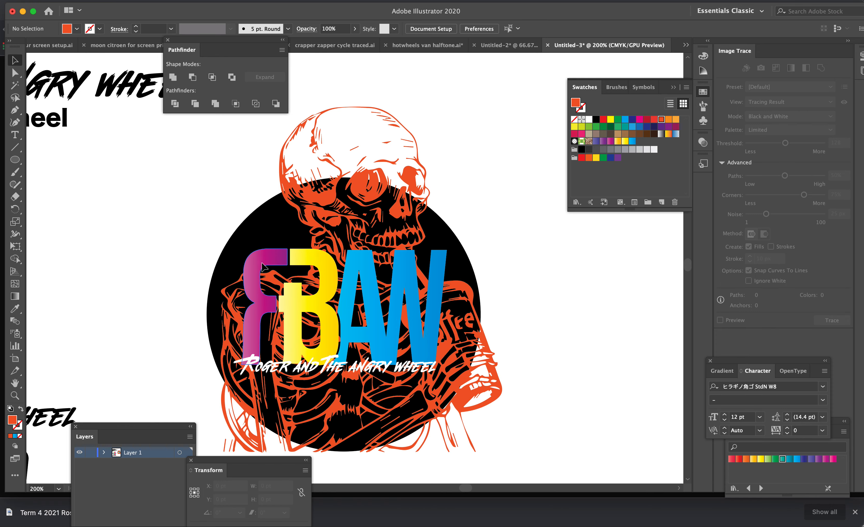
Try white, red, yellow, dark blue and light blue fills on the reversed R of the logo.
left_click(267, 270)
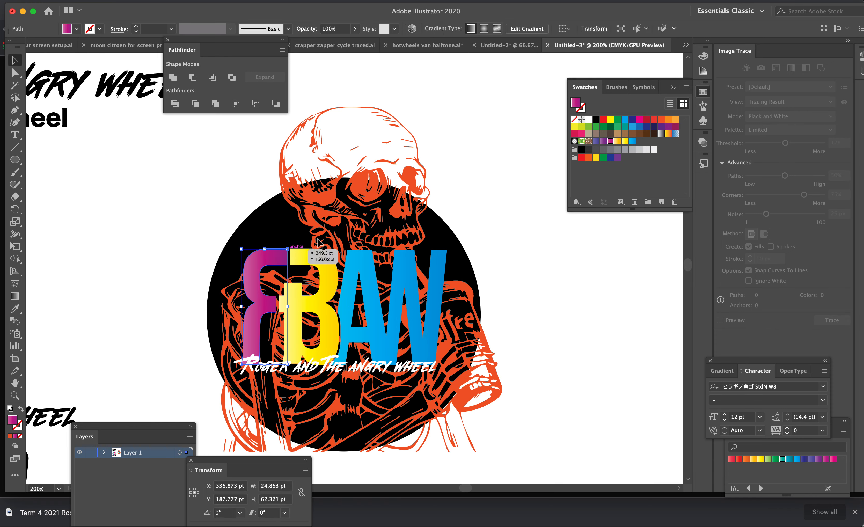
left_click(589, 120)
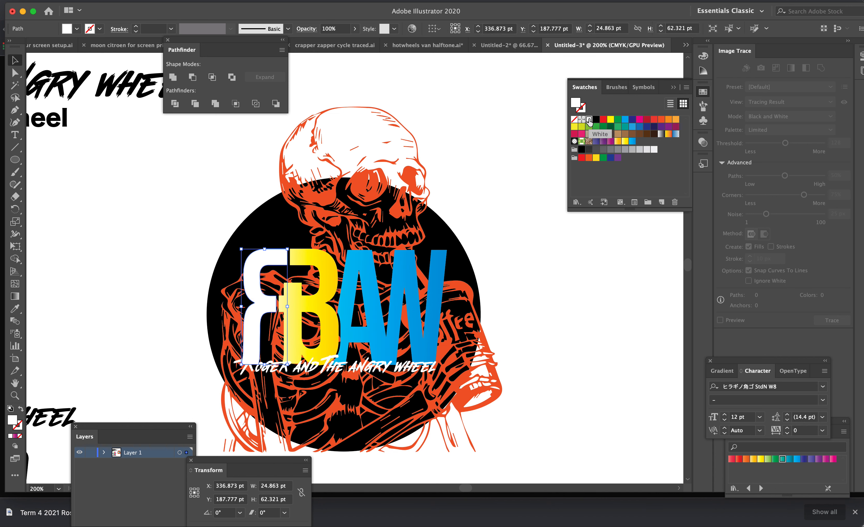
left_click(603, 119)
left_click(611, 120)
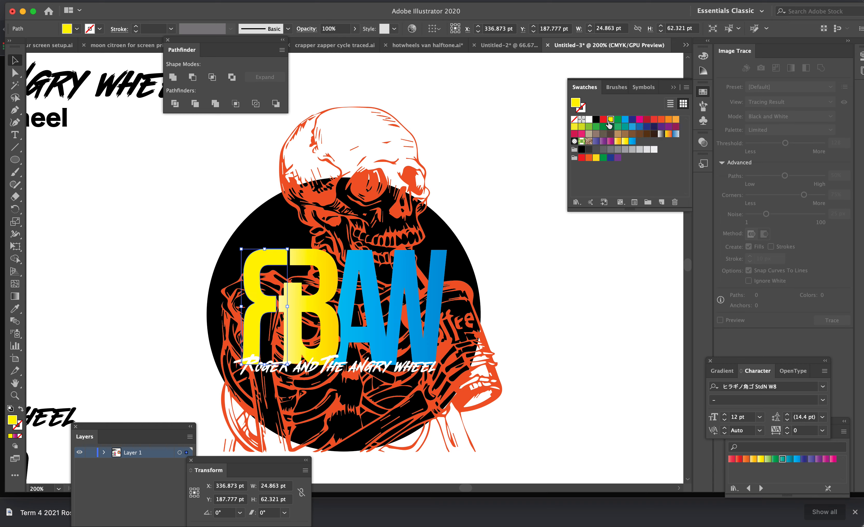
left_click(633, 120)
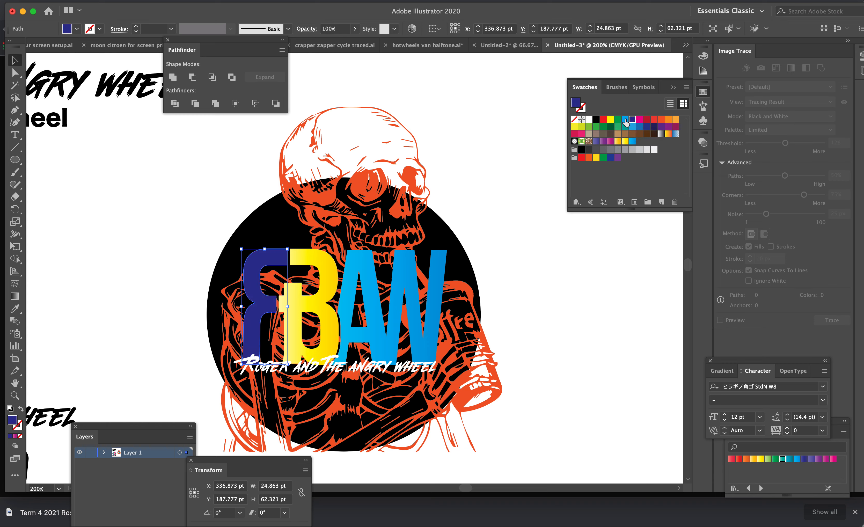
left_click(632, 127)
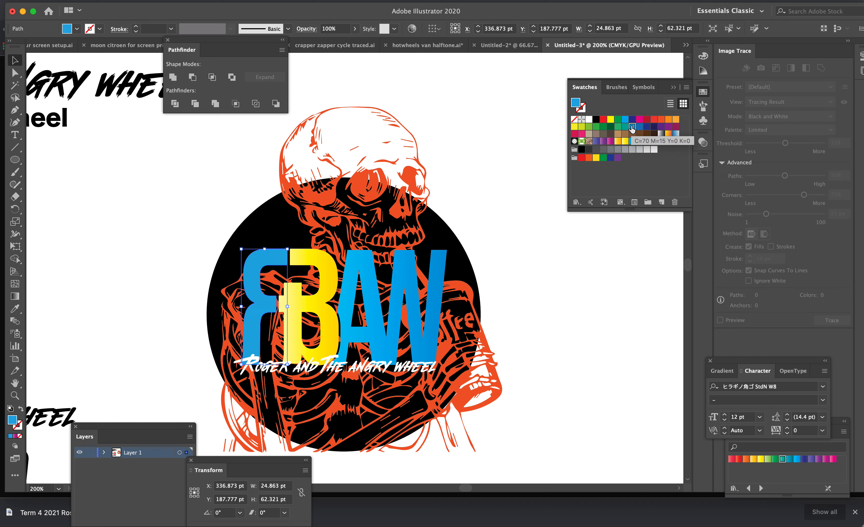
left_click(559, 325)
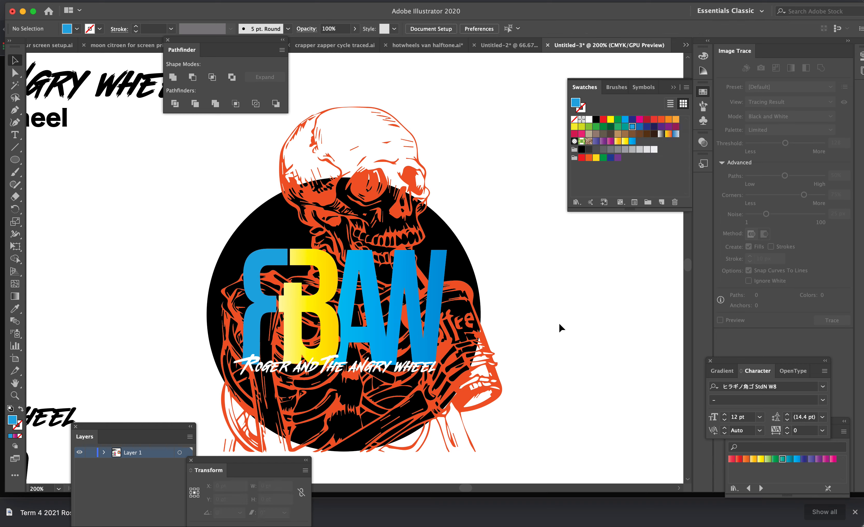
Undo the trial fills on the reversed R, back to its magenta gradient.
key("super+z")
key("super+z")
key("super+z")
key("super+z")
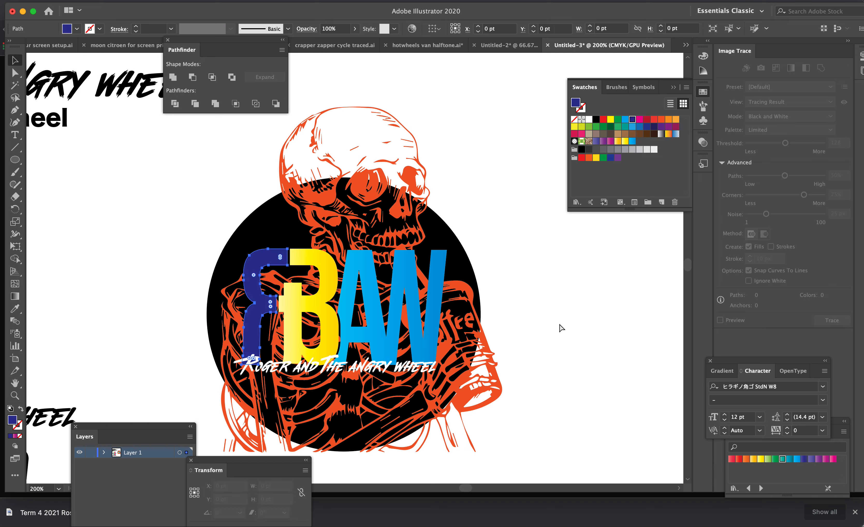
key("super+z")
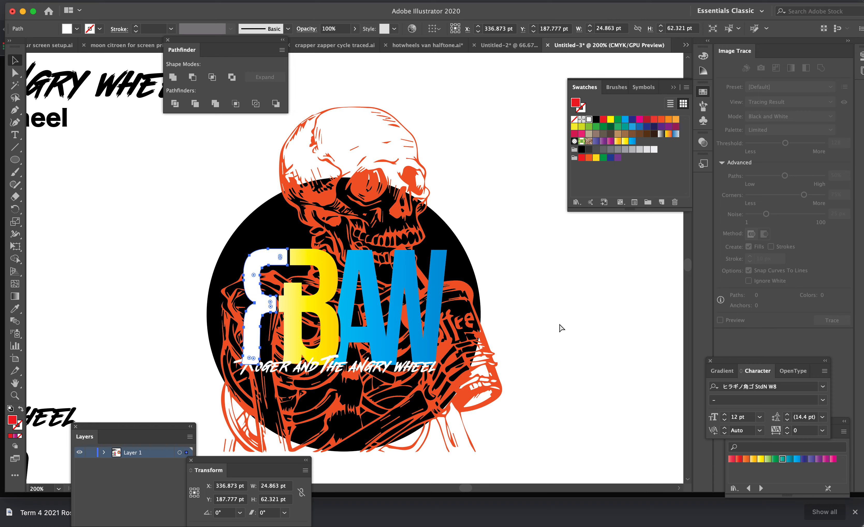
key("super+z")
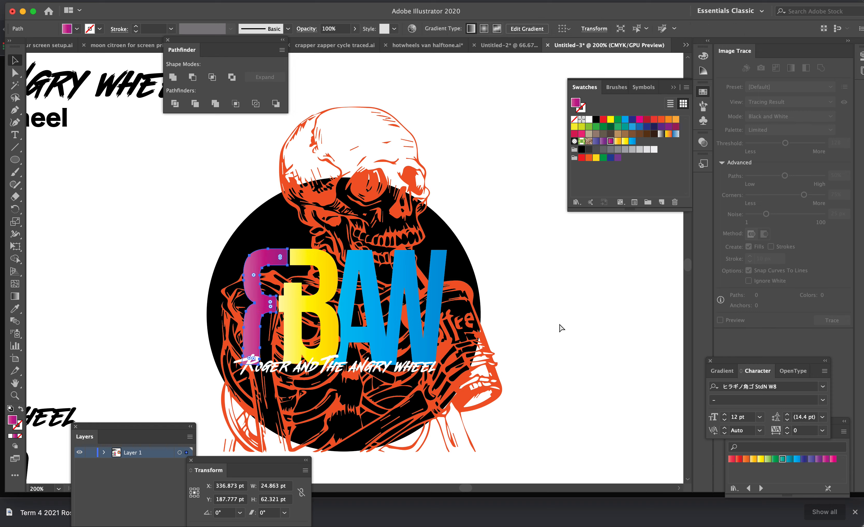
left_click(568, 319)
Try green and yellow-green fills on the skeleton artwork.
left_click(366, 188)
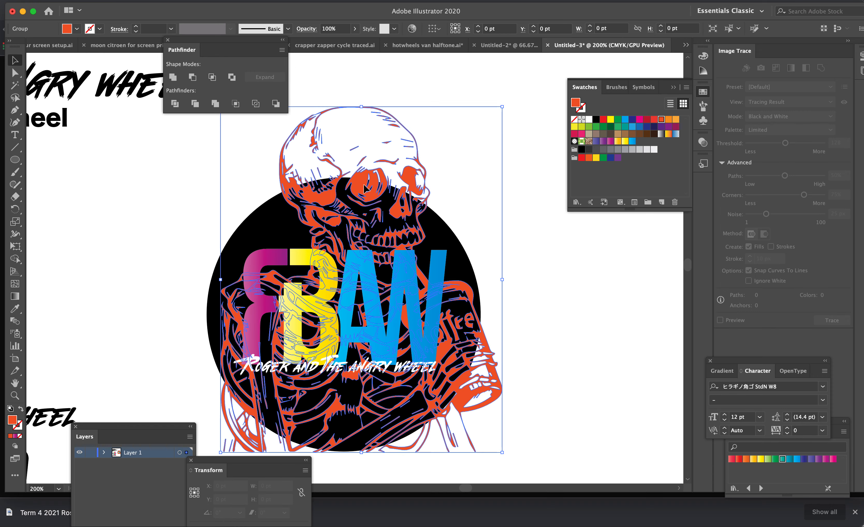
left_click(589, 126)
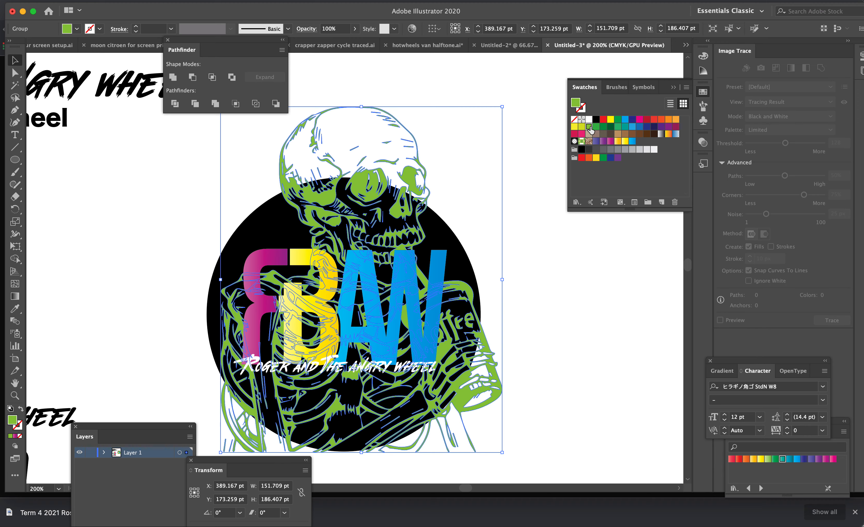
left_click(581, 127)
left_click(560, 131)
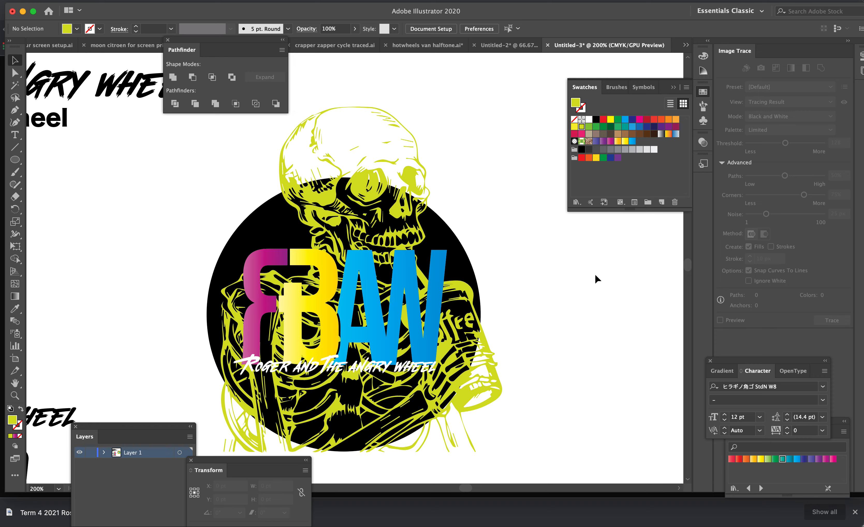
Recolour the skeleton artwork with a dark magenta swatch.
left_click(662, 128)
left_click(332, 189)
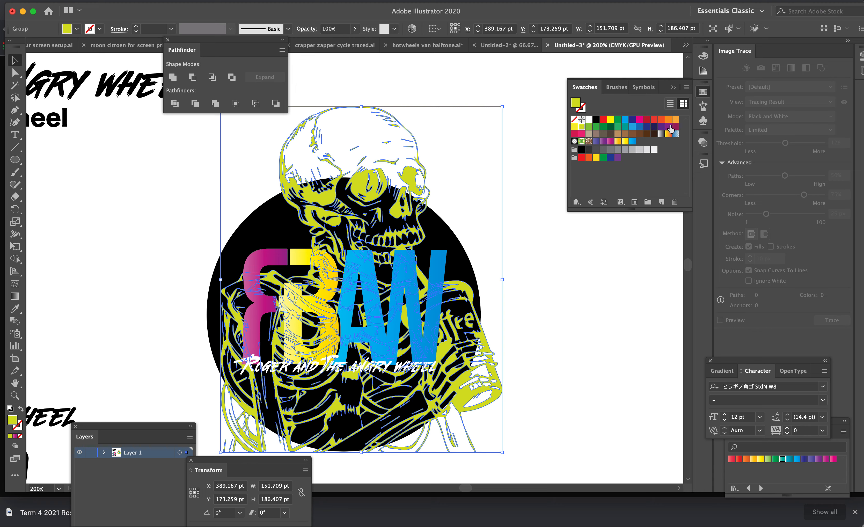
left_click(675, 126)
left_click(588, 252)
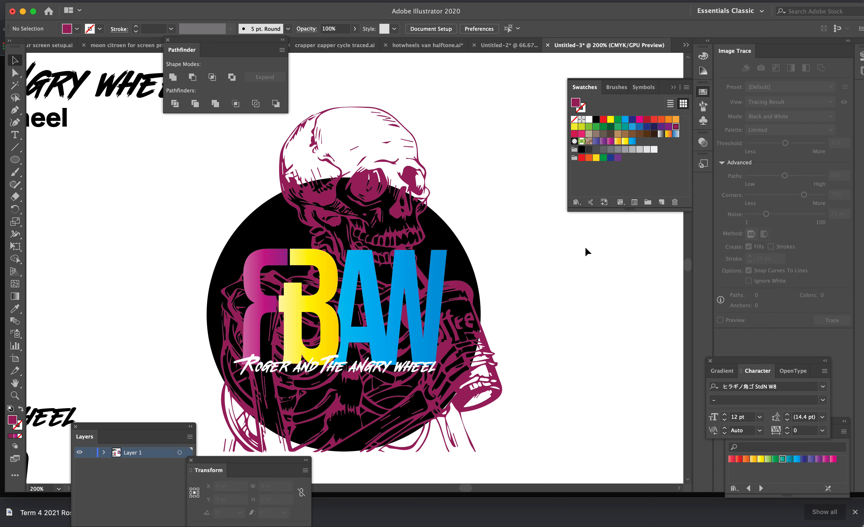
left_click(322, 209)
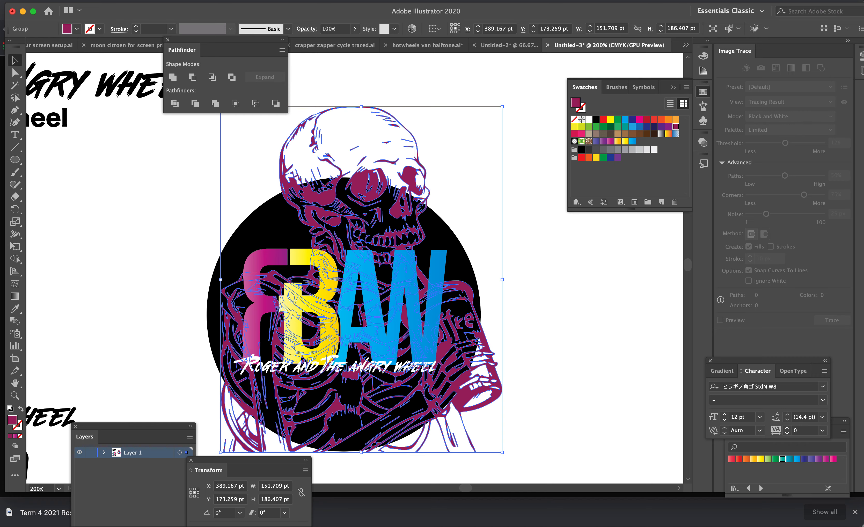
key("super+equal")
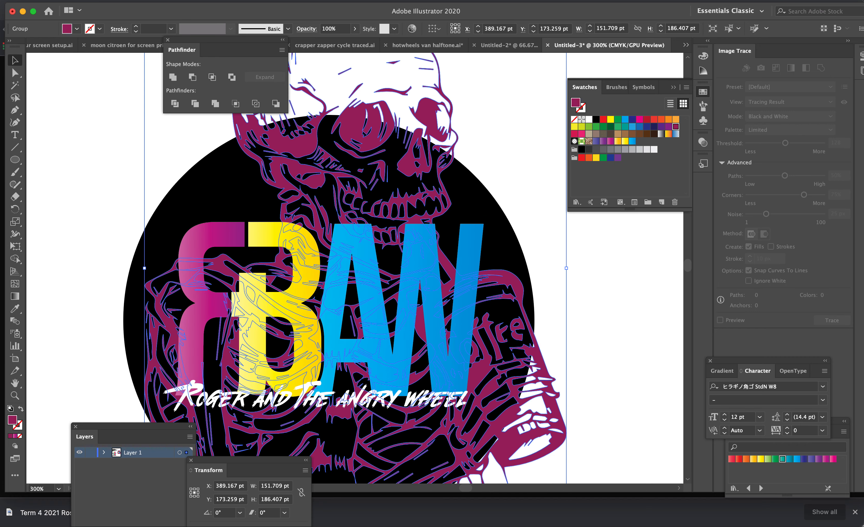
key("super+minus")
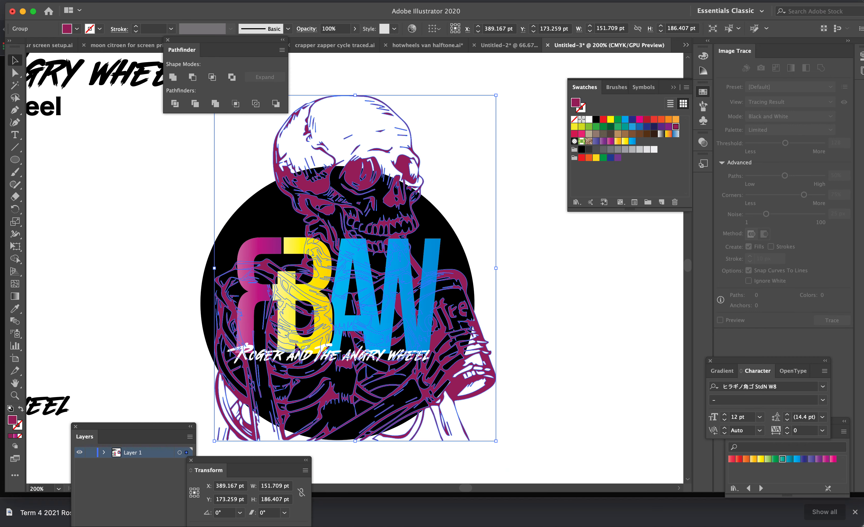
left_click(173, 321)
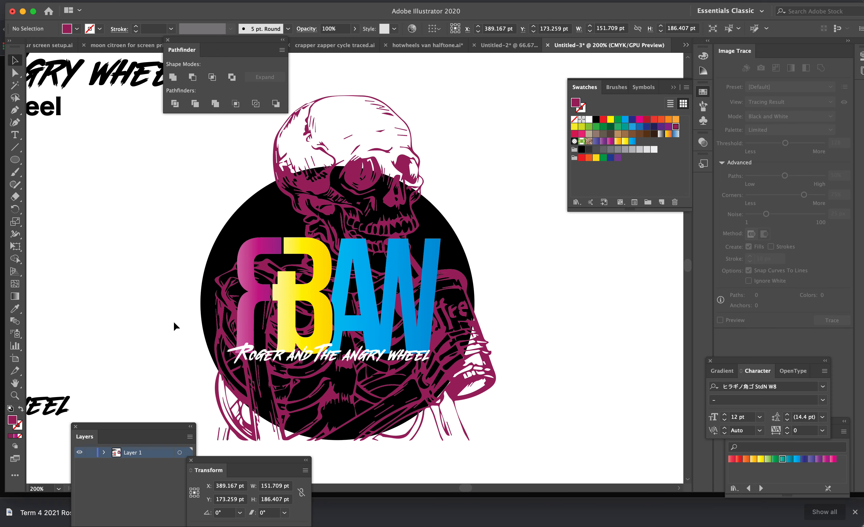
left_click(473, 354)
key("a")
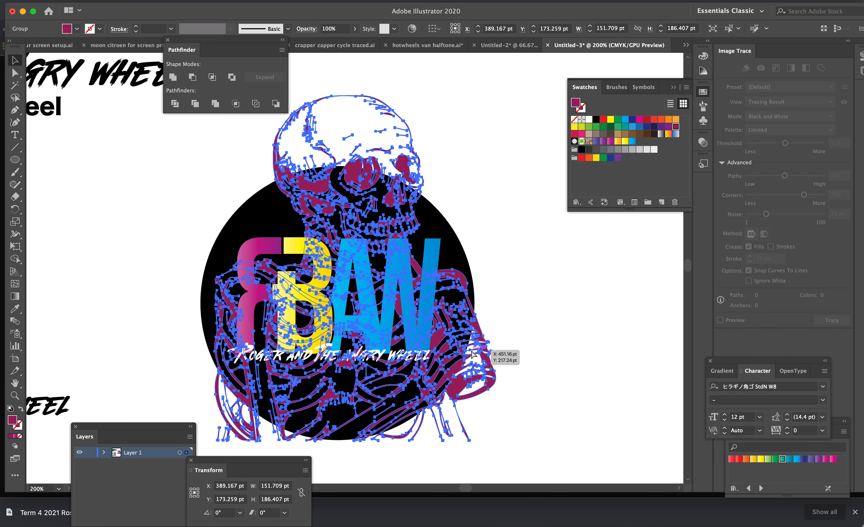
key("v")
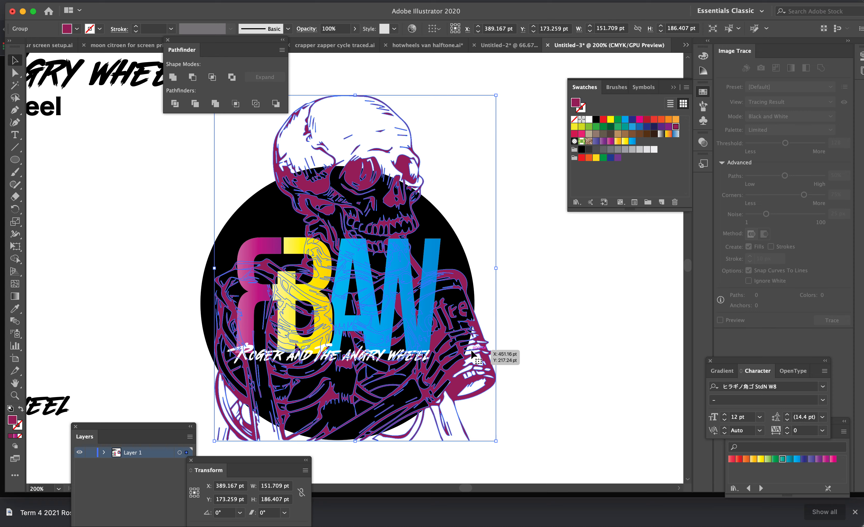
left_click(525, 274)
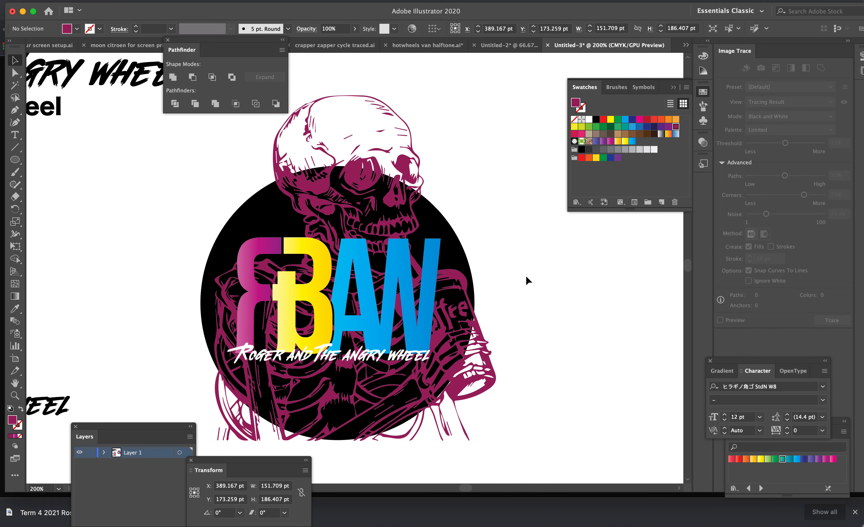
Release the compound path of the skeleton artwork so its shapes separate.
left_click(409, 218)
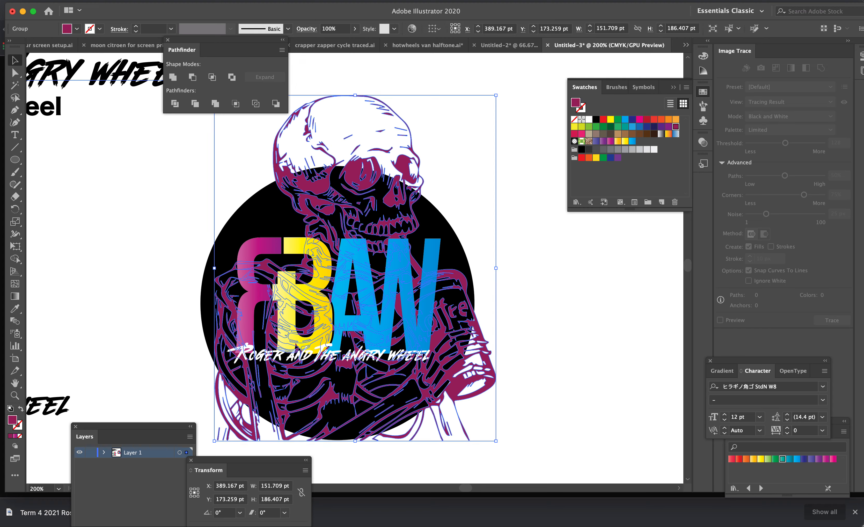
left_click(129, 1)
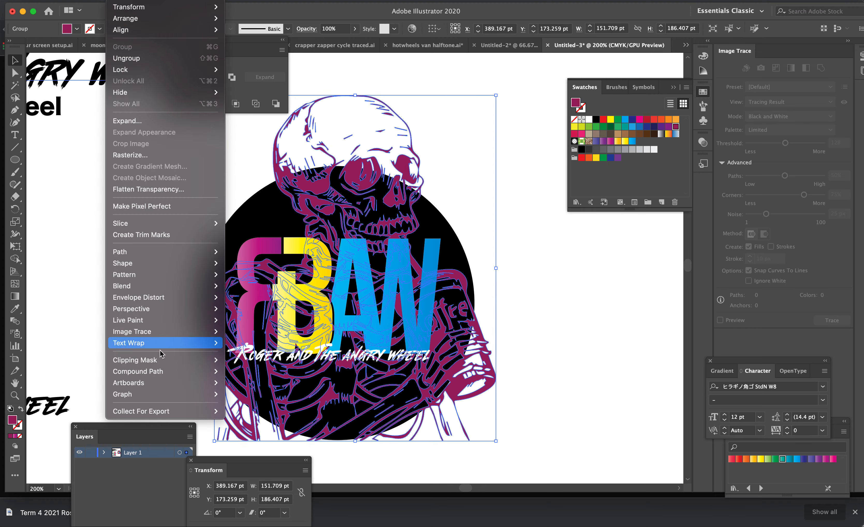
mouse_move(171, 360)
left_click(228, 383)
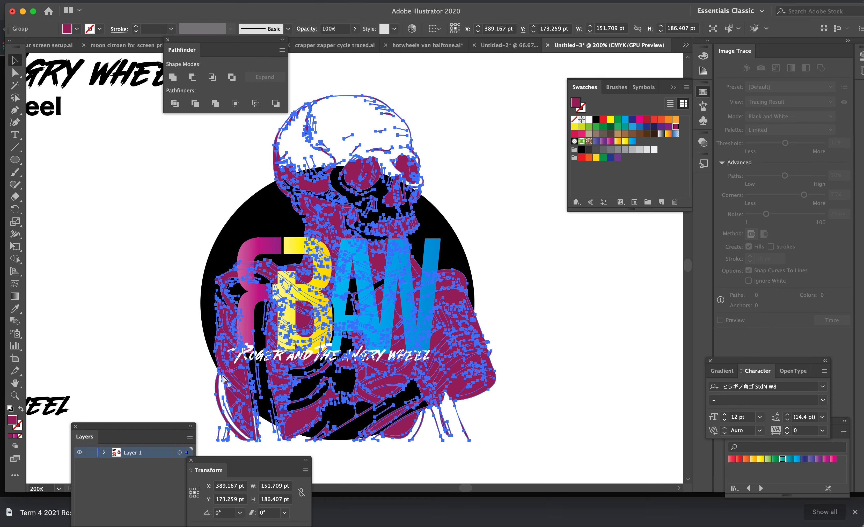
left_click(559, 273)
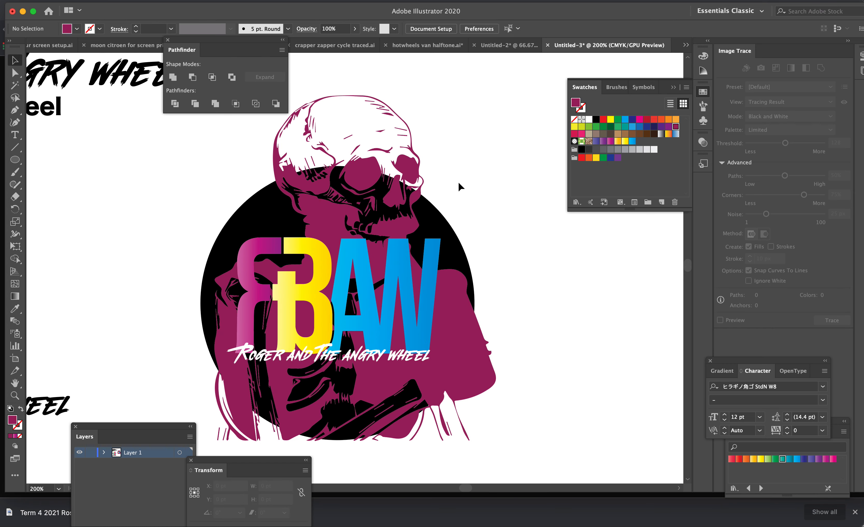
Examine the released skull shapes up close around the cranium and the eye sockets.
scroll(458, 181, "up", 3)
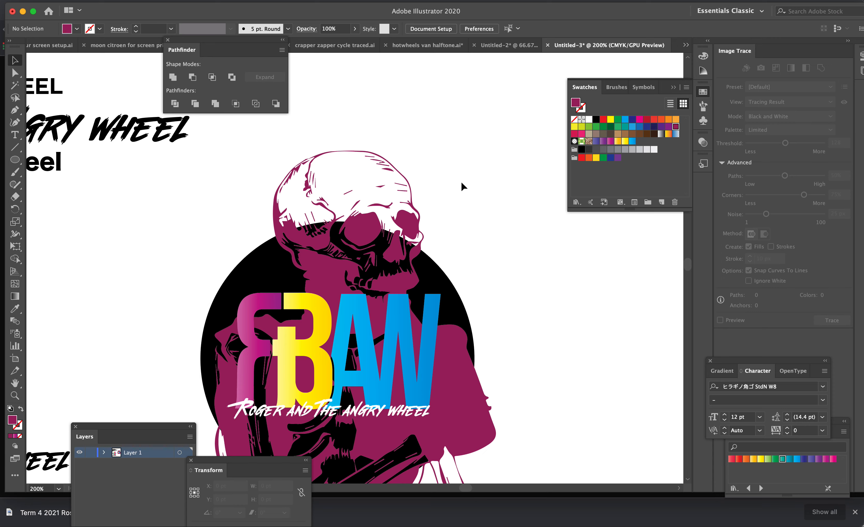
key("super+equal")
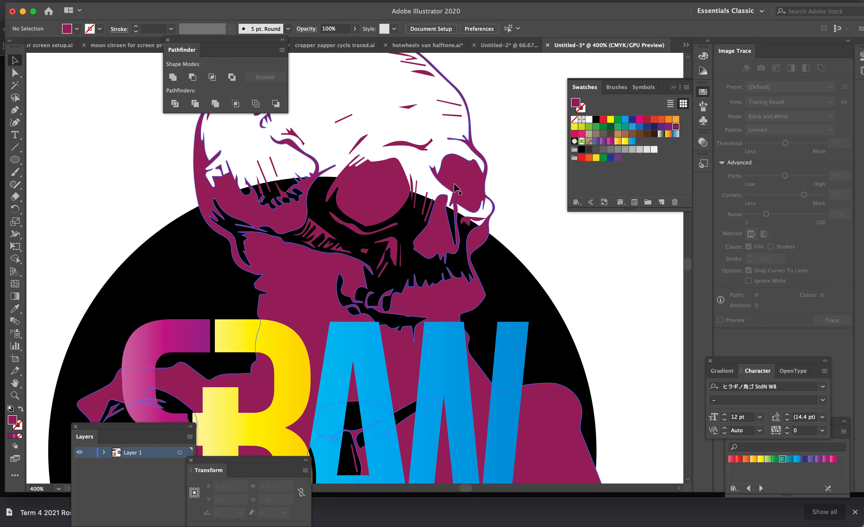
scroll(449, 185, "up", 5)
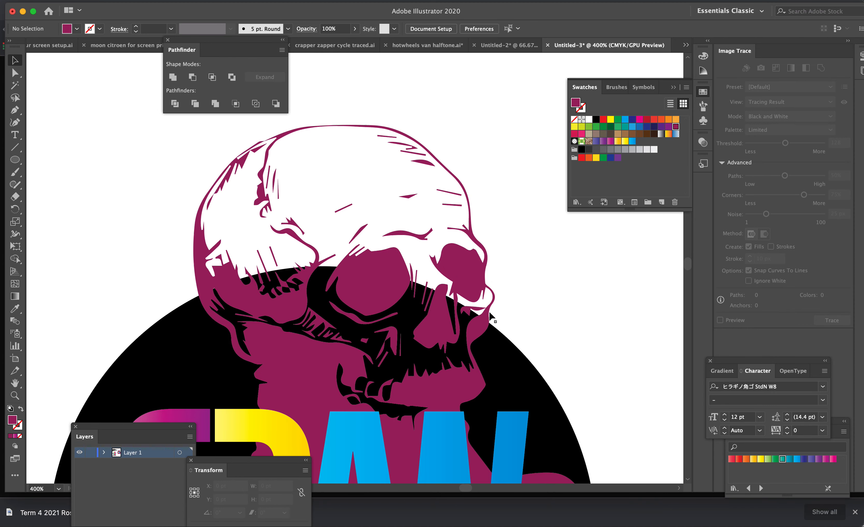
scroll(435, 340, "up", 3)
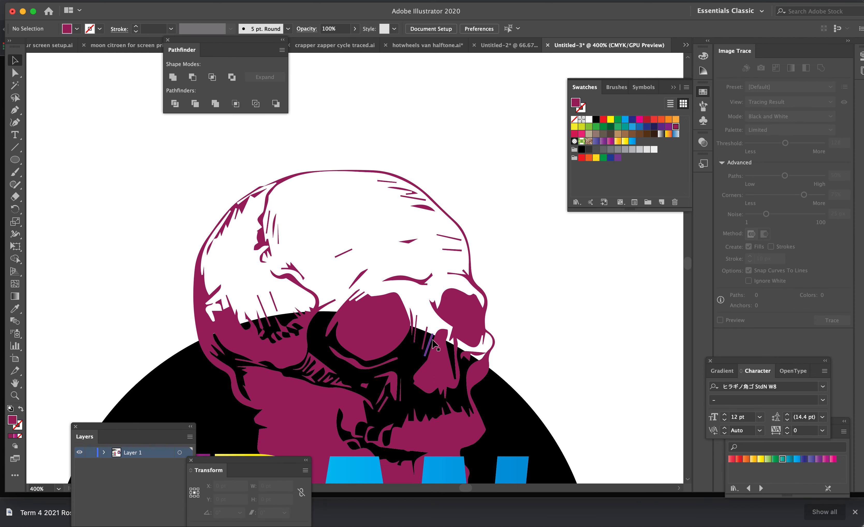
scroll(436, 341, "down", 1)
key("super+equal")
key("super+equal")
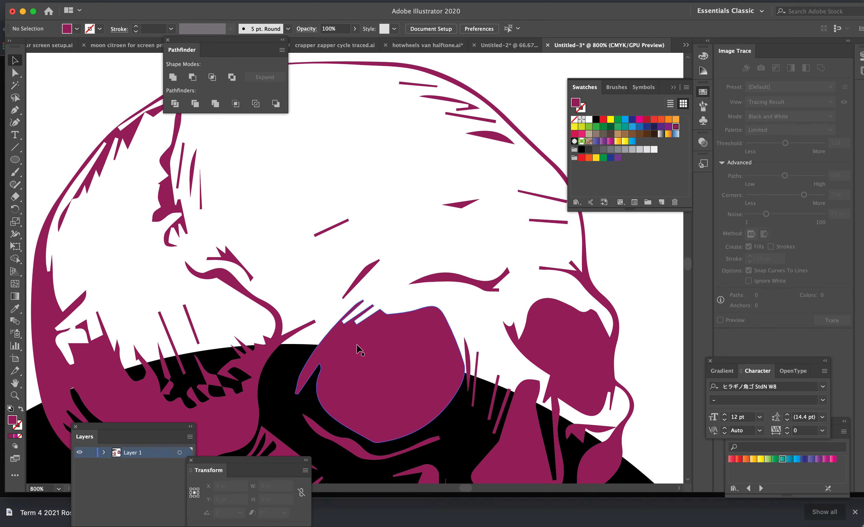
scroll(376, 361, "up", 2)
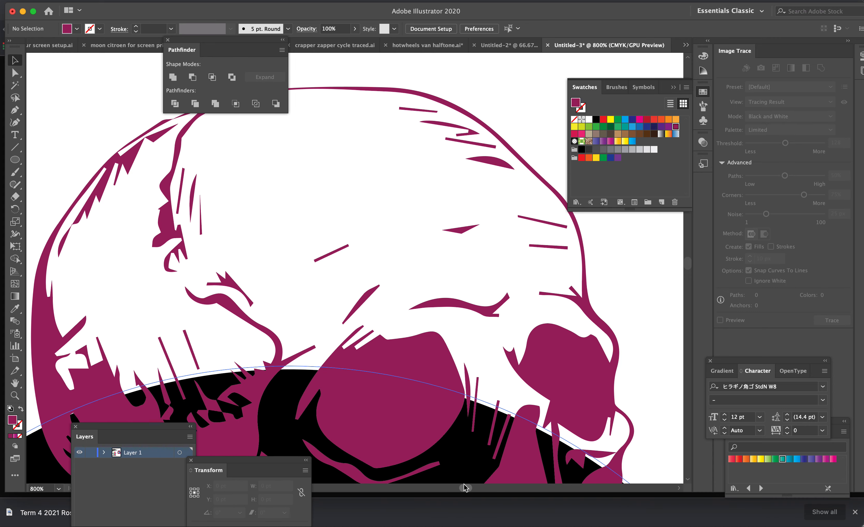
left_click_drag(464, 485, 464, 482)
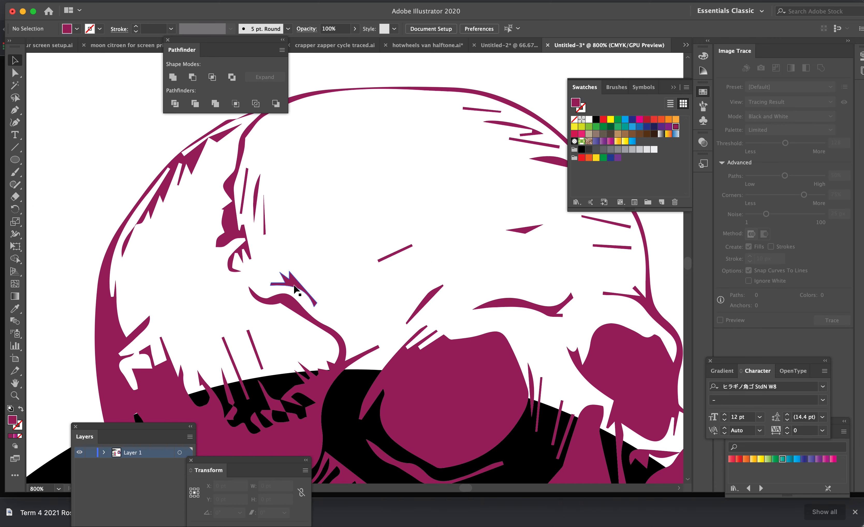
key("super+minus")
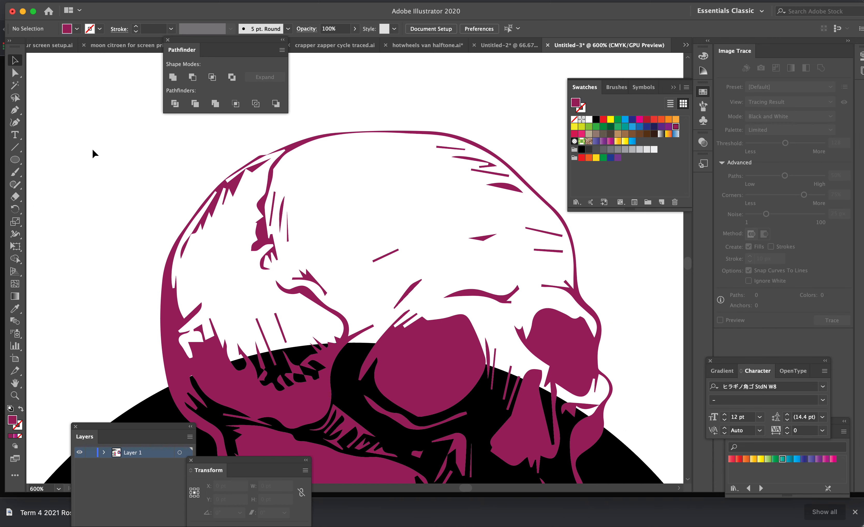
Start a Pen tool outline of the skull, tracing from the lower back of the cranium up and over to the crown.
left_click(15, 172)
left_click(15, 110)
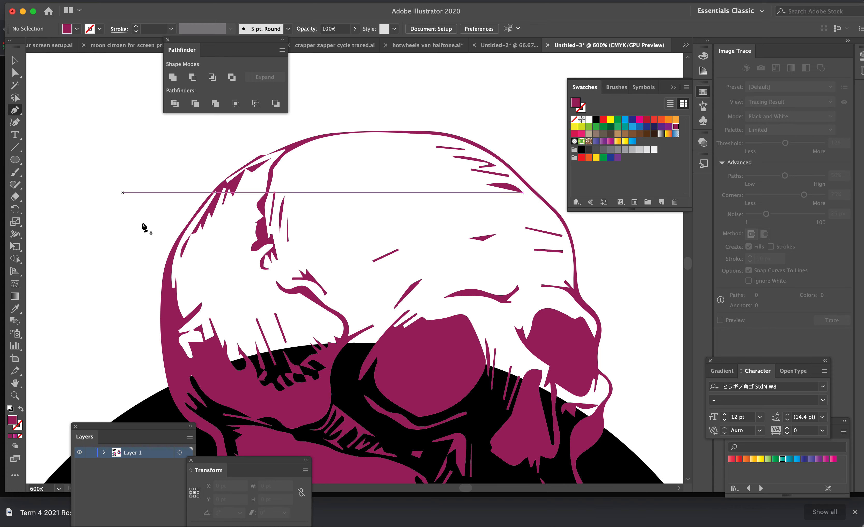
left_click(164, 300)
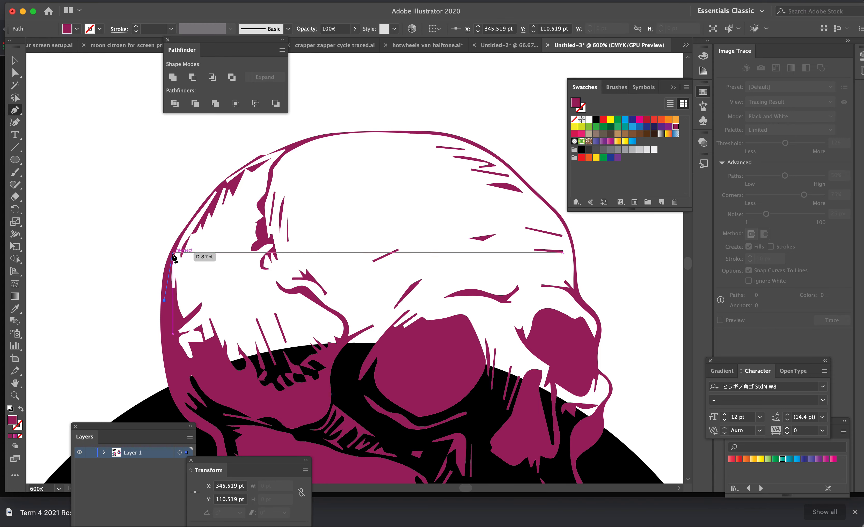
left_click(173, 252)
left_click(196, 212)
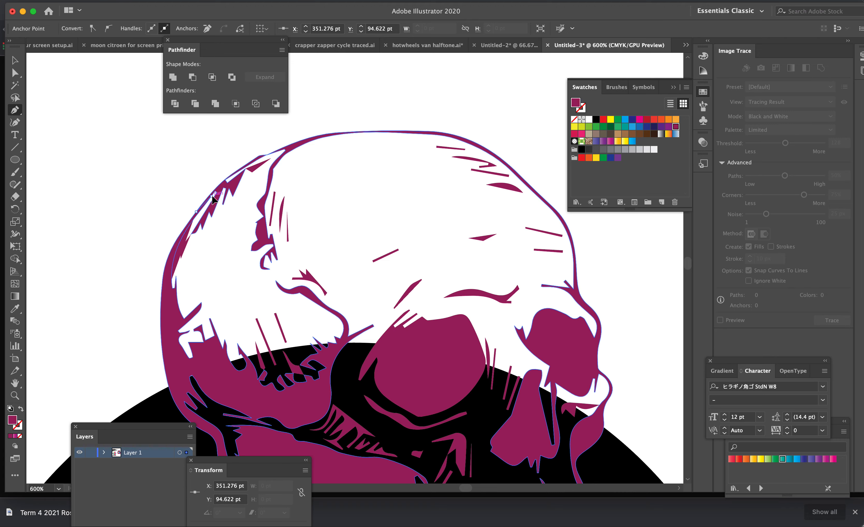
left_click(211, 196)
left_click(246, 169)
left_click(284, 149)
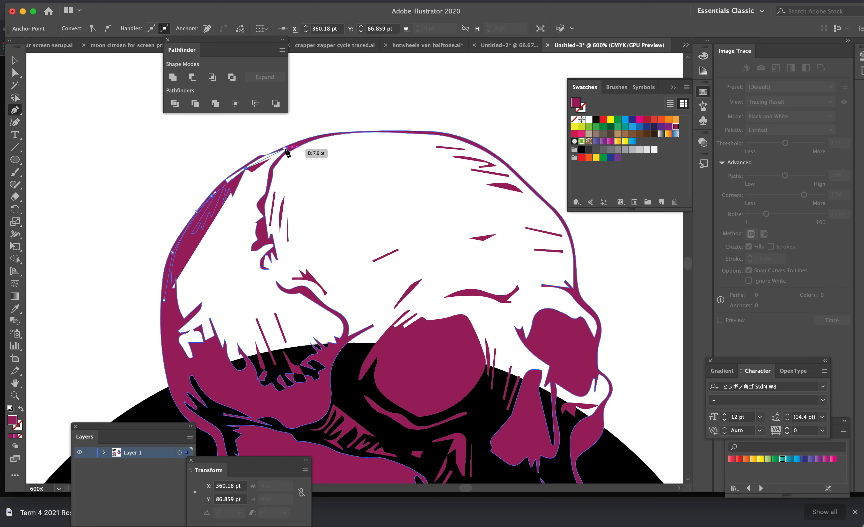
left_click(312, 137)
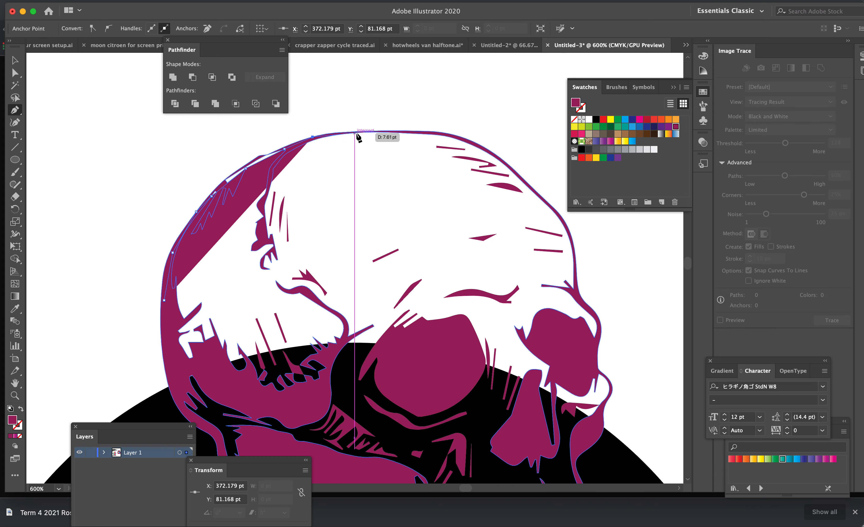
left_click(362, 132)
left_click(428, 131)
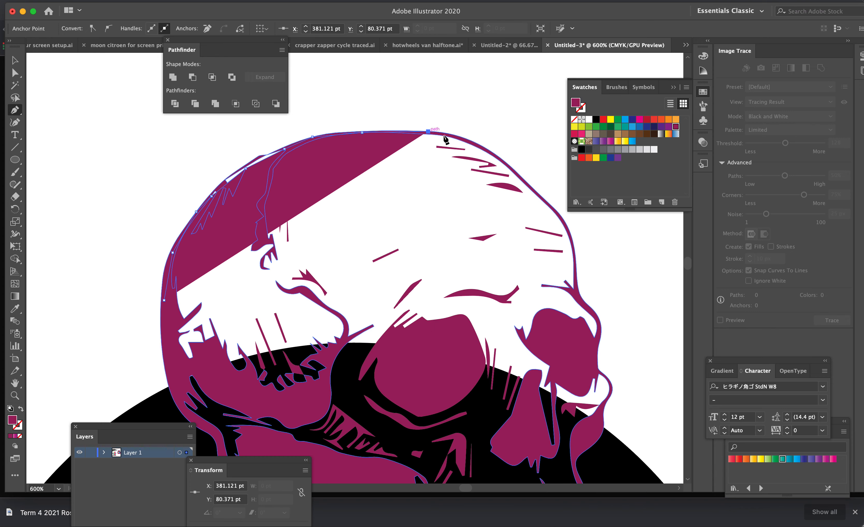
Continue the pen outline from the crown along the curve of the forehead down to just above the brow.
left_click(488, 153)
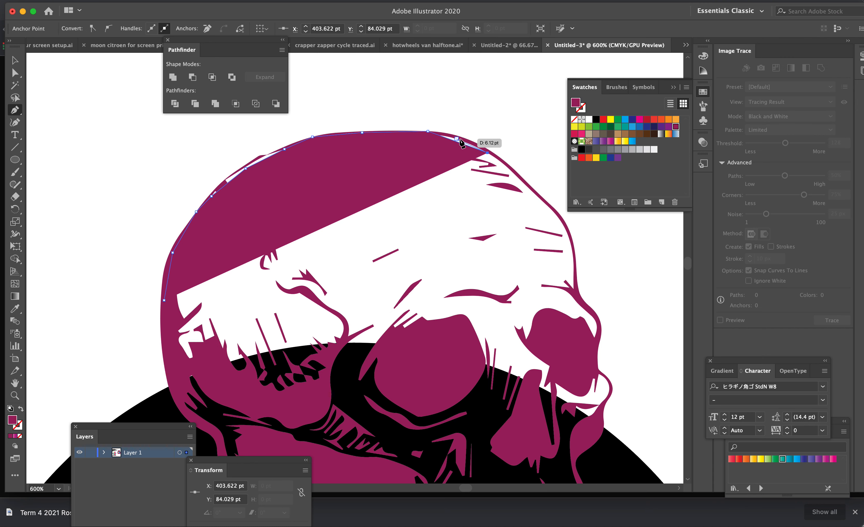
key("super+z")
left_click(447, 136)
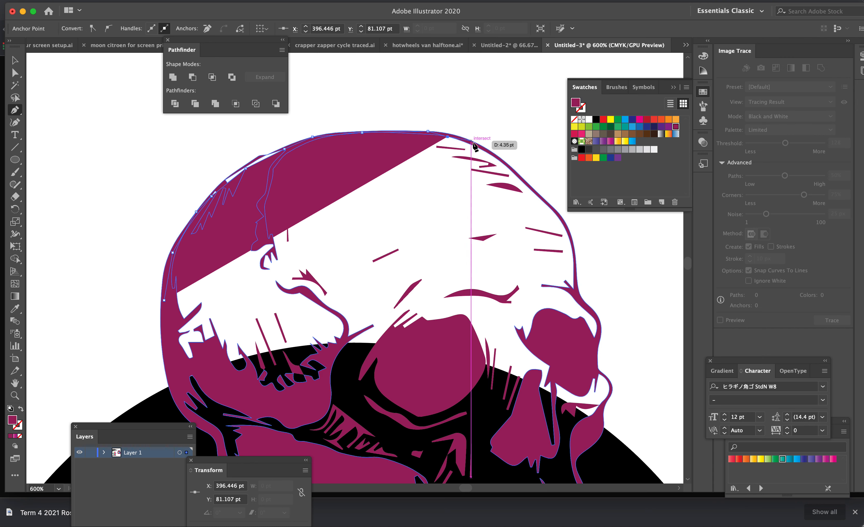
left_click(474, 142)
left_click(505, 165)
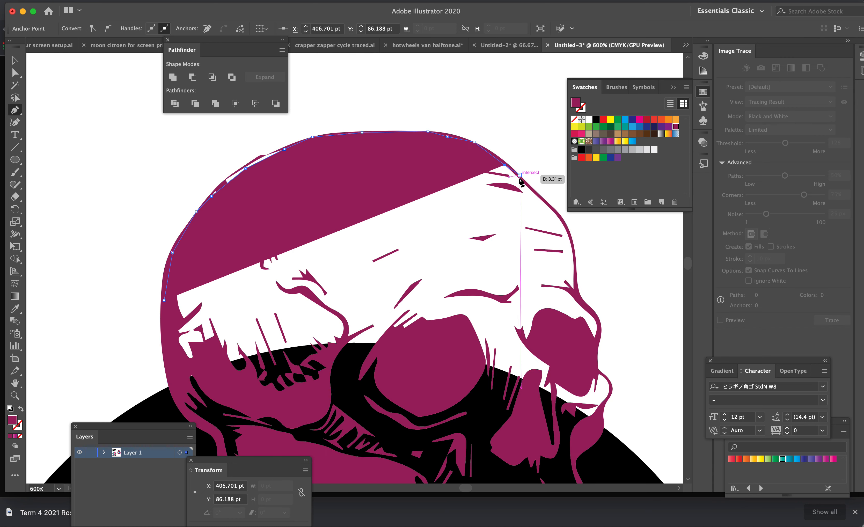
left_click(541, 201)
left_click(557, 216)
left_click(572, 237)
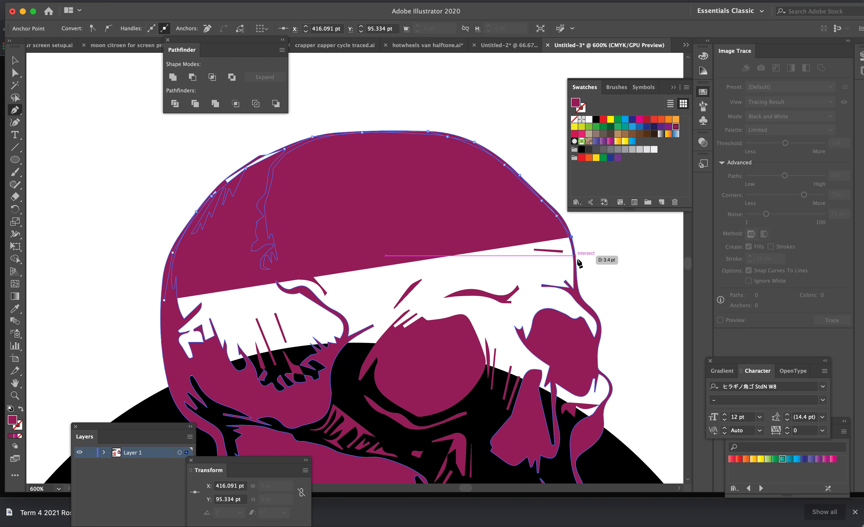
left_click(576, 265)
left_click(579, 290)
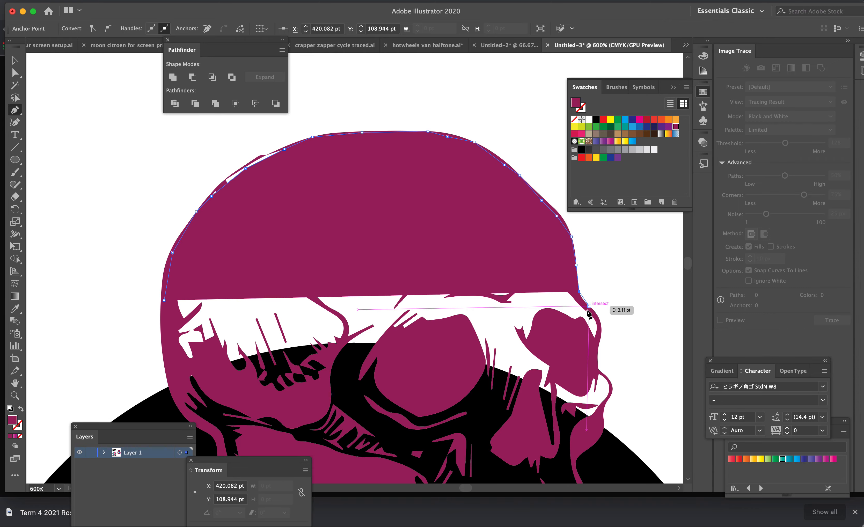
Continue the pen outline of the skull from the brow down past the front eye socket and around the protruding facial bone below it.
left_click(589, 306)
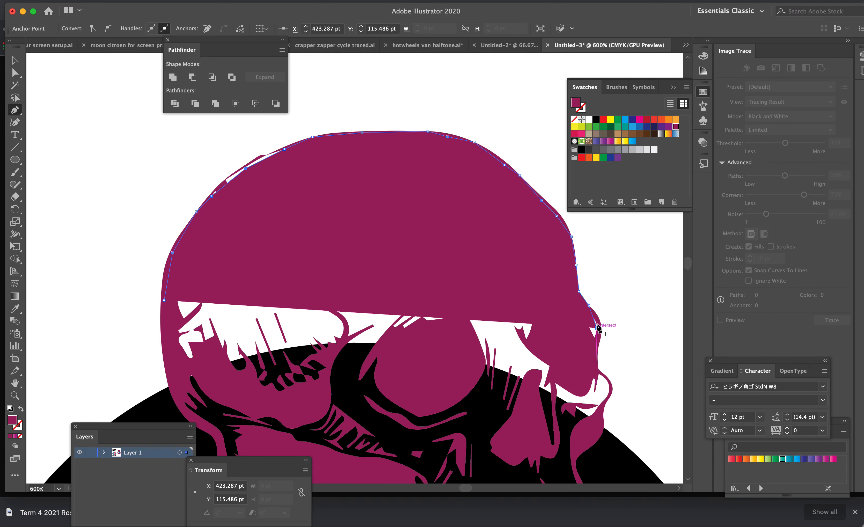
left_click(597, 318)
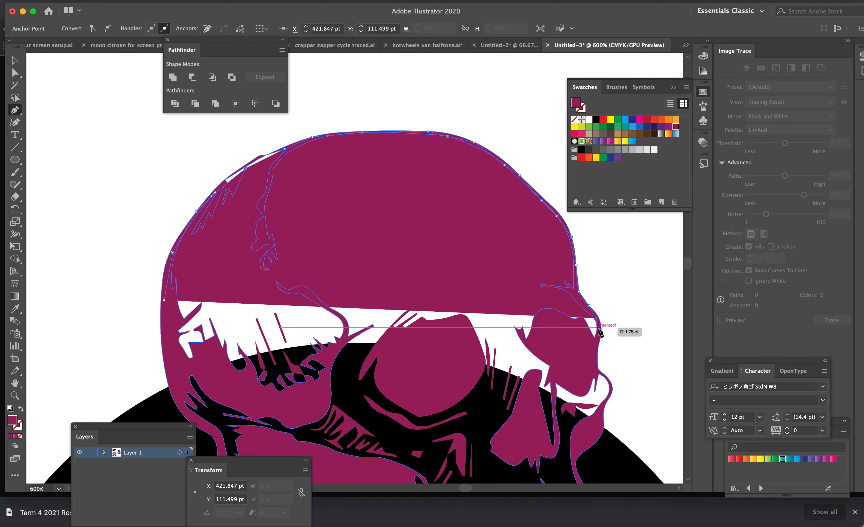
left_click(596, 333)
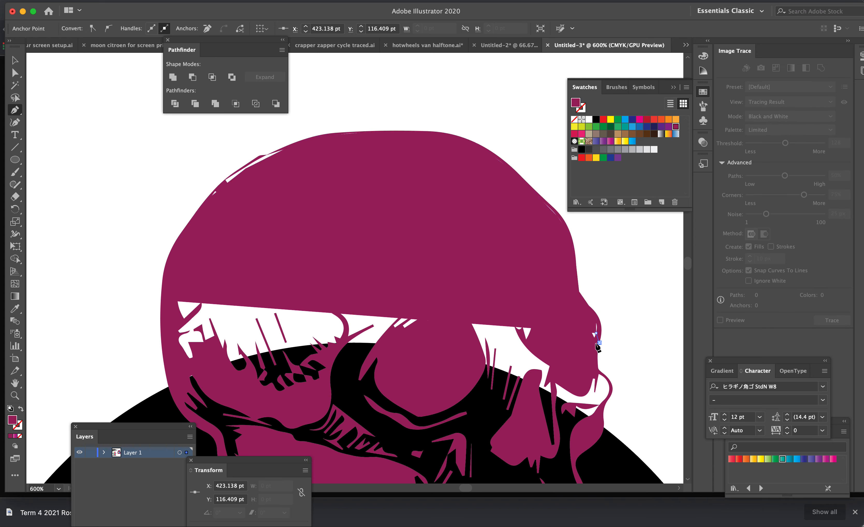
left_click(599, 343)
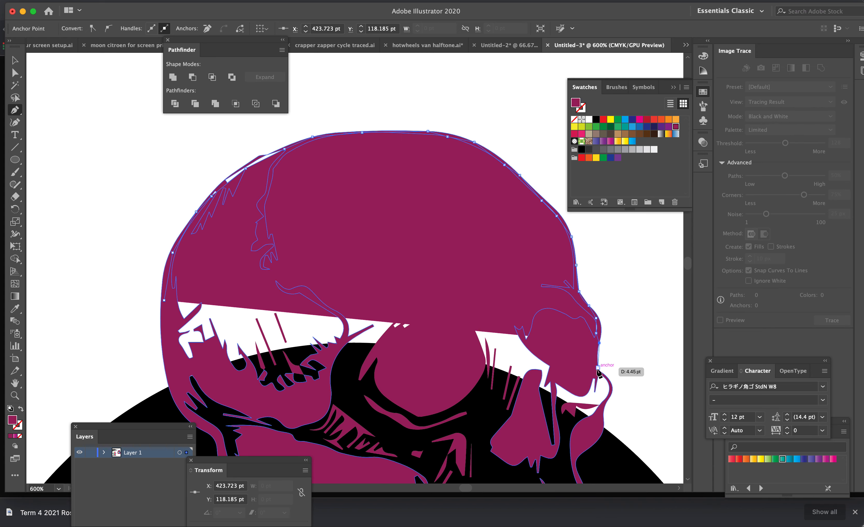
left_click(599, 368)
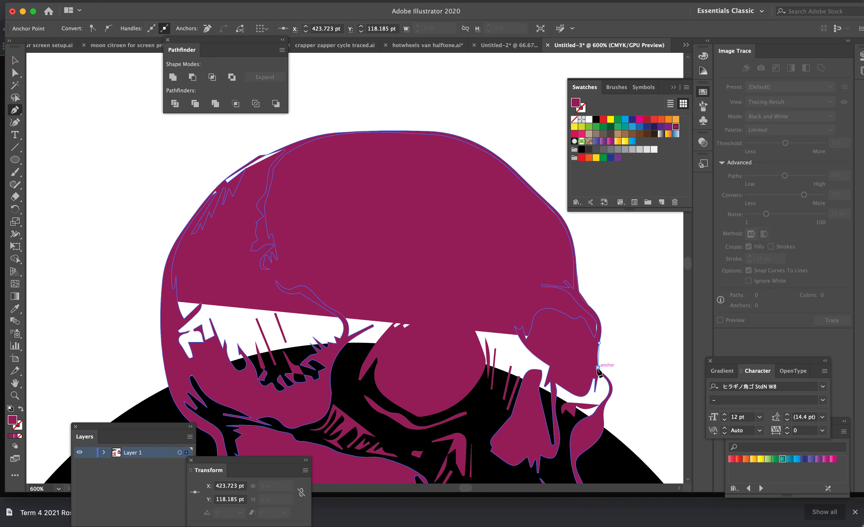
left_click(608, 382)
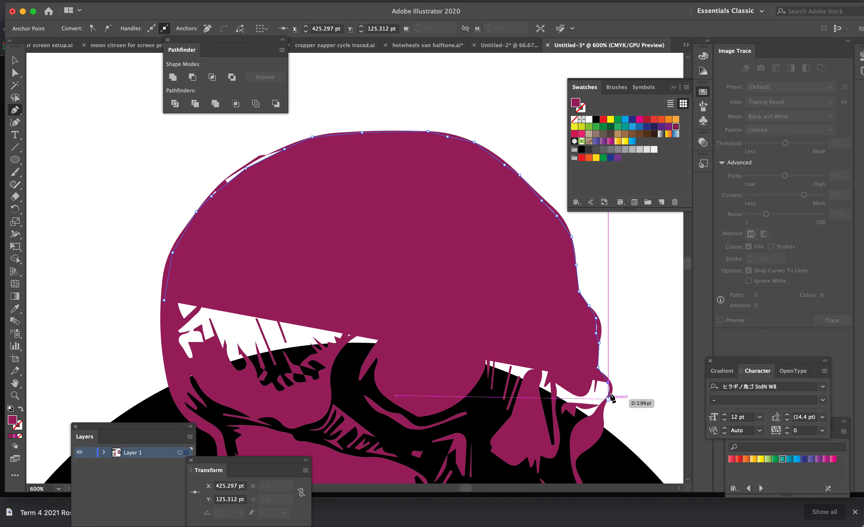
left_click(612, 389)
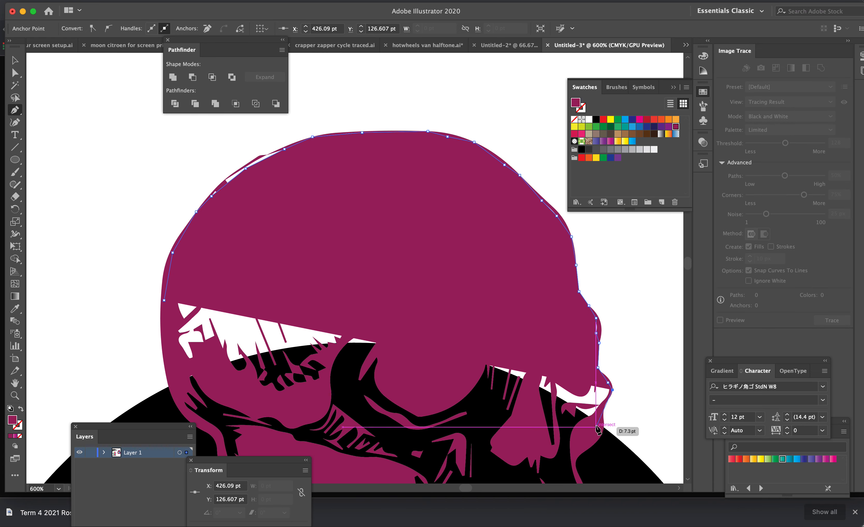
left_click(597, 427)
Carry the pen outline down the front of the jaw, under the chin and across the neck towards the back of the jaw.
scroll(585, 401, "down", 5)
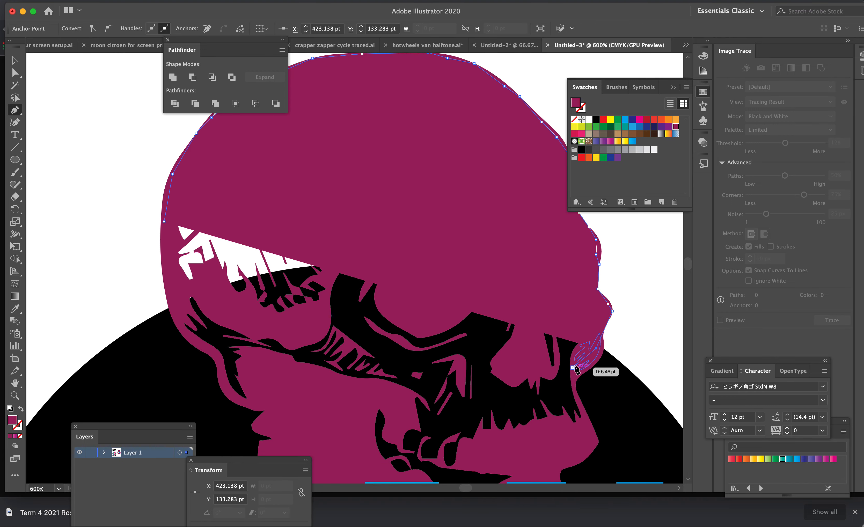
left_click(574, 369)
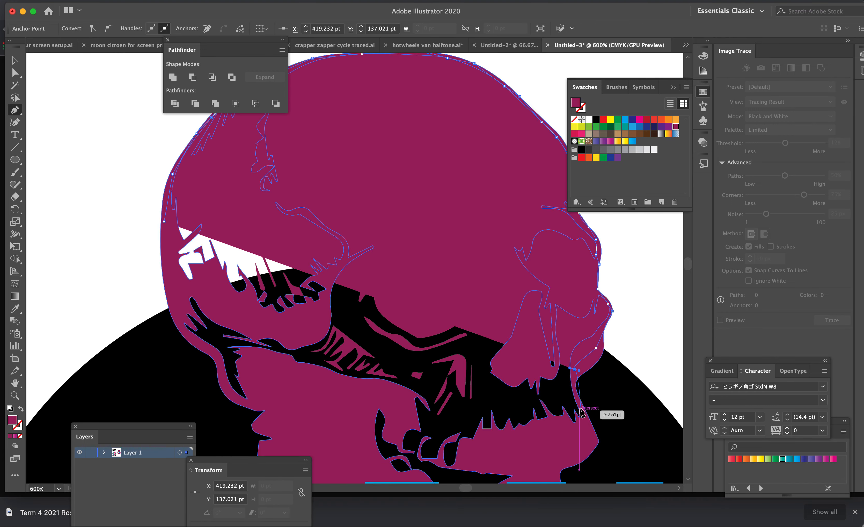
left_click(575, 382)
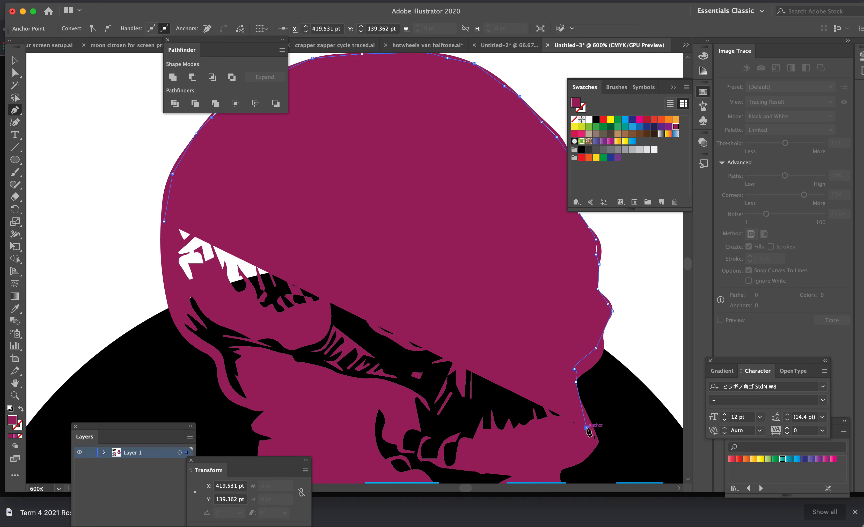
left_click(587, 427)
scroll(585, 426, "down", 8)
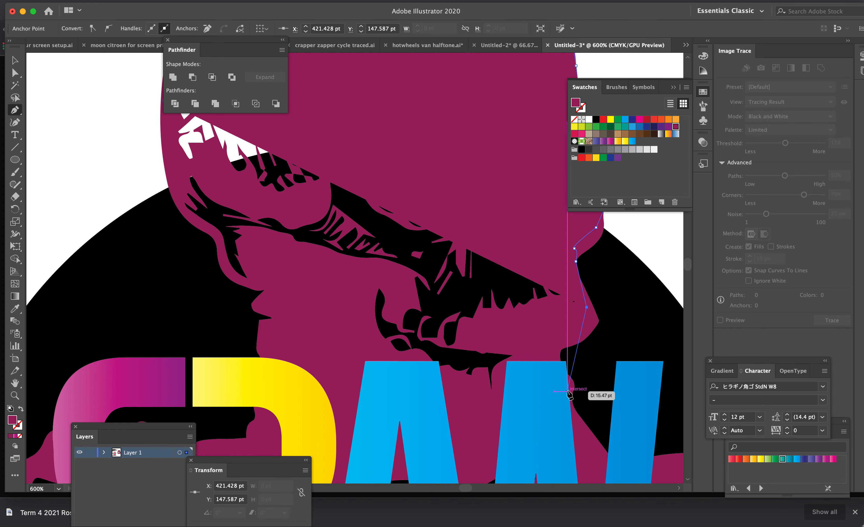
left_click(550, 347)
left_click(538, 412)
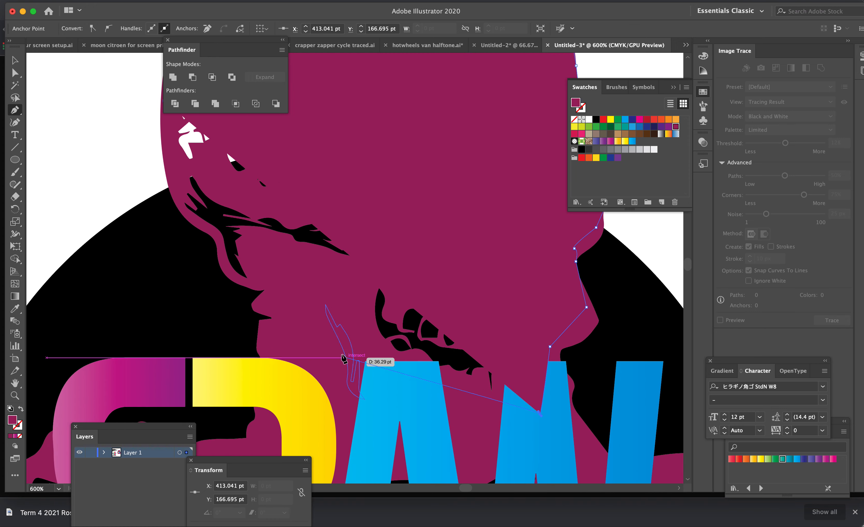
left_click(324, 367)
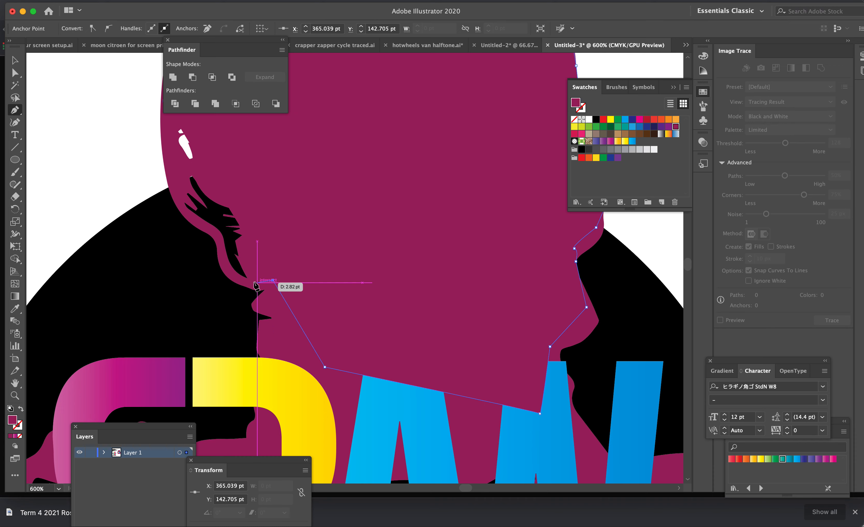
Trace the outline up the back of the jaw and cranium, close it at its starting anchor and deselect the shape.
left_click(273, 280)
left_click(249, 282)
left_click(225, 266)
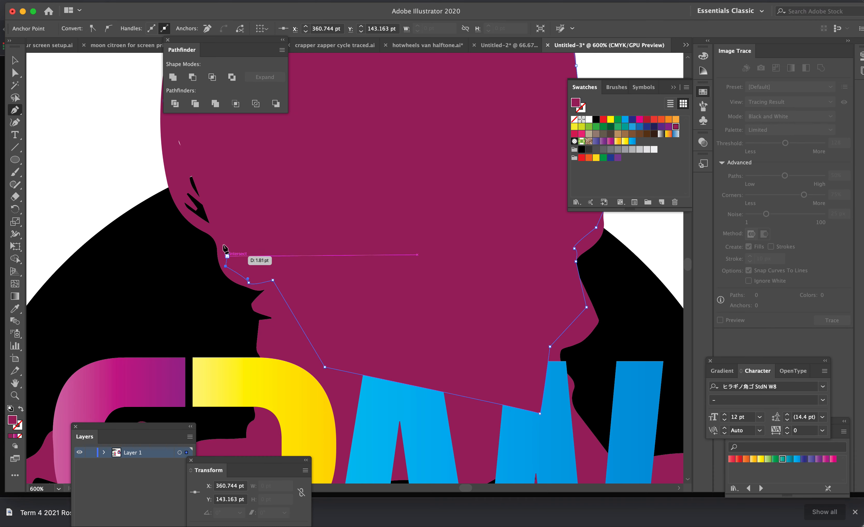
left_click(212, 233)
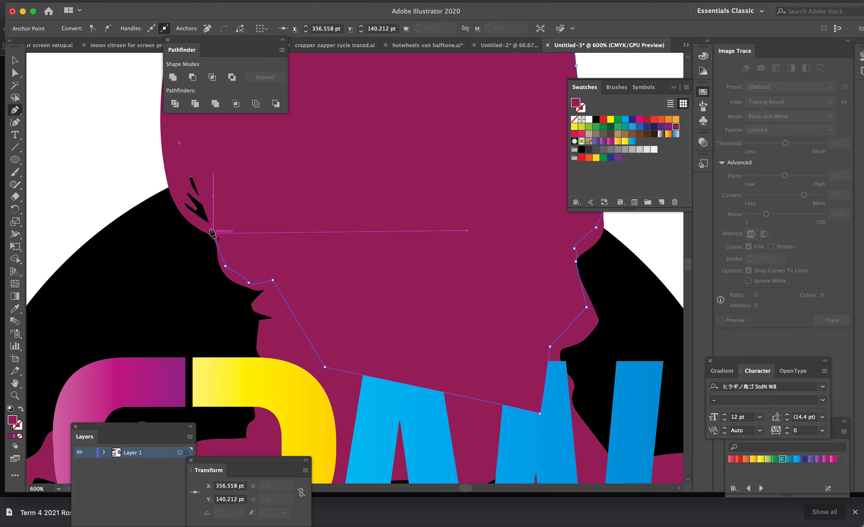
left_click(188, 209)
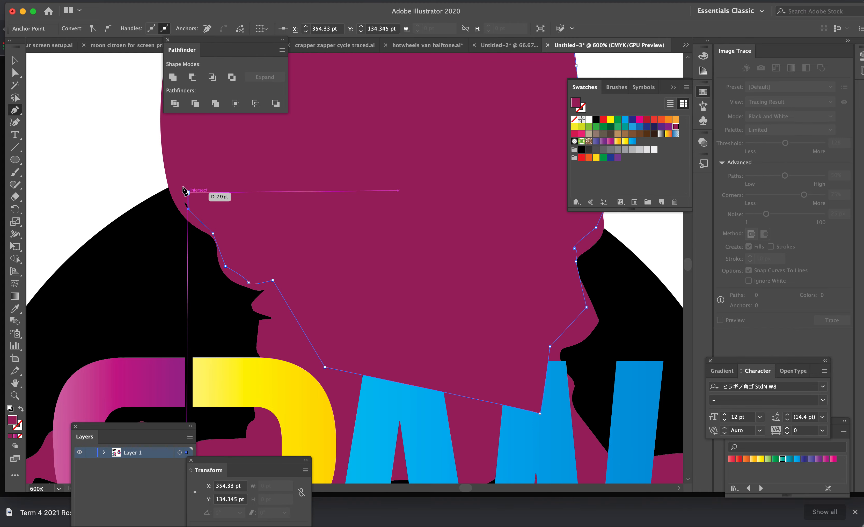
left_click(170, 161)
left_click(177, 181)
scroll(177, 183, "up", 3)
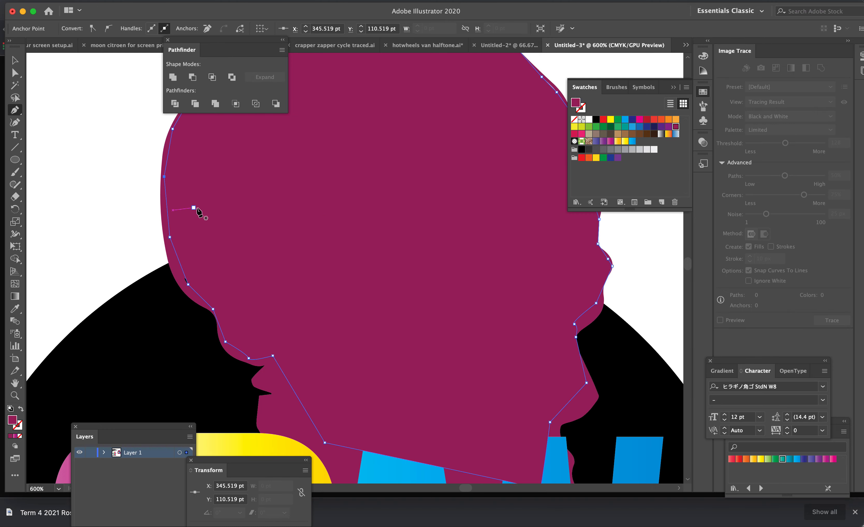
scroll(201, 214, "up", 3)
left_click(15, 61)
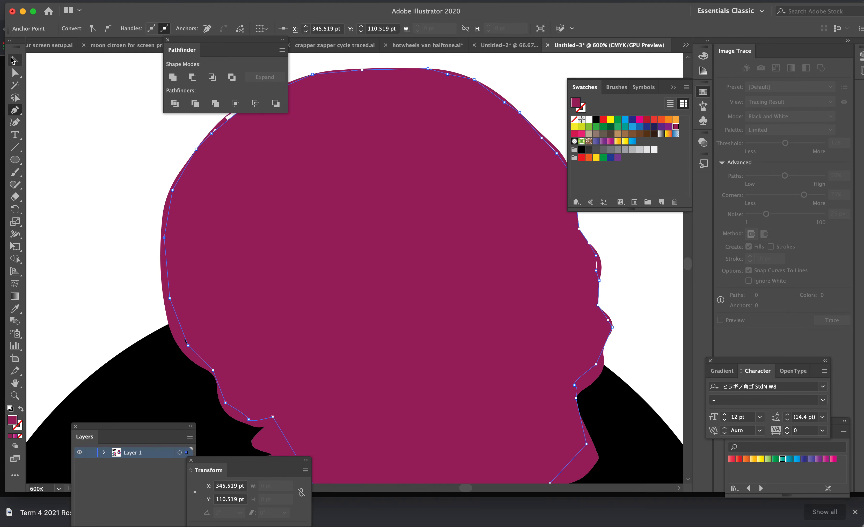
left_click(79, 138)
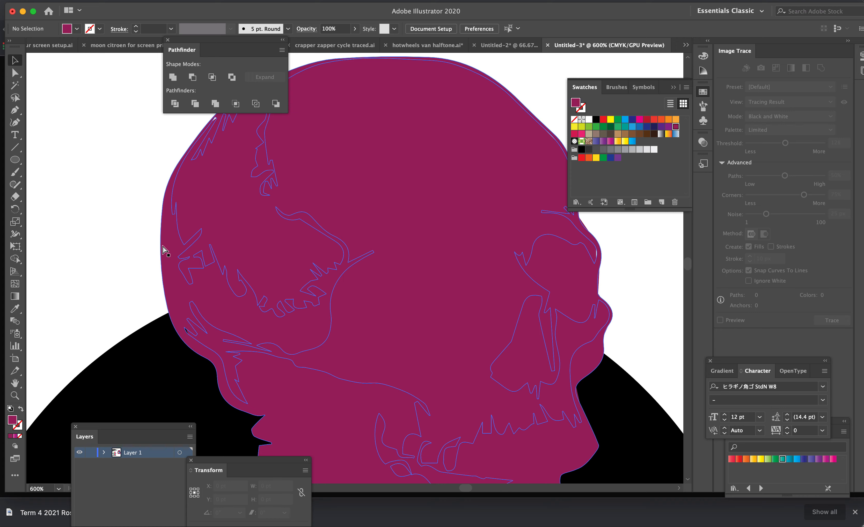
Move the gradient RBAW letters and the white tagline together off the skeleton to the empty area on its right.
key("super+minus")
key("super+minus")
key("super+minus")
key("super+minus")
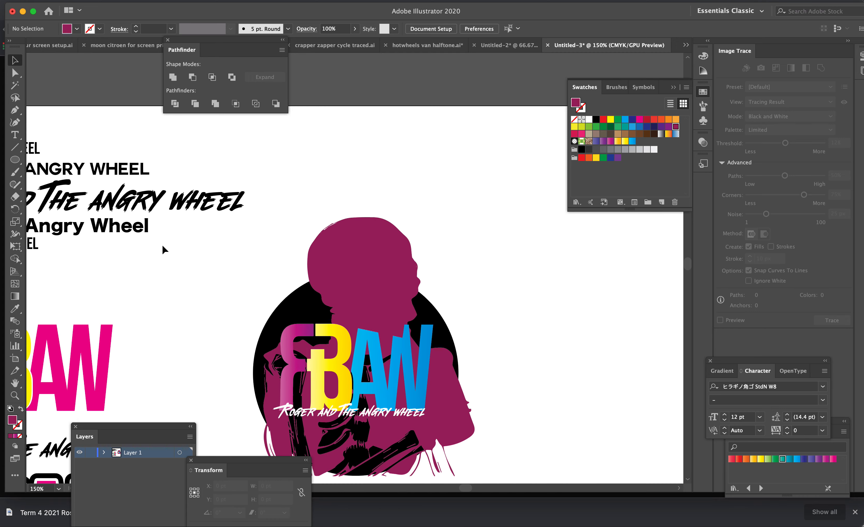
scroll(227, 255, "down", 4)
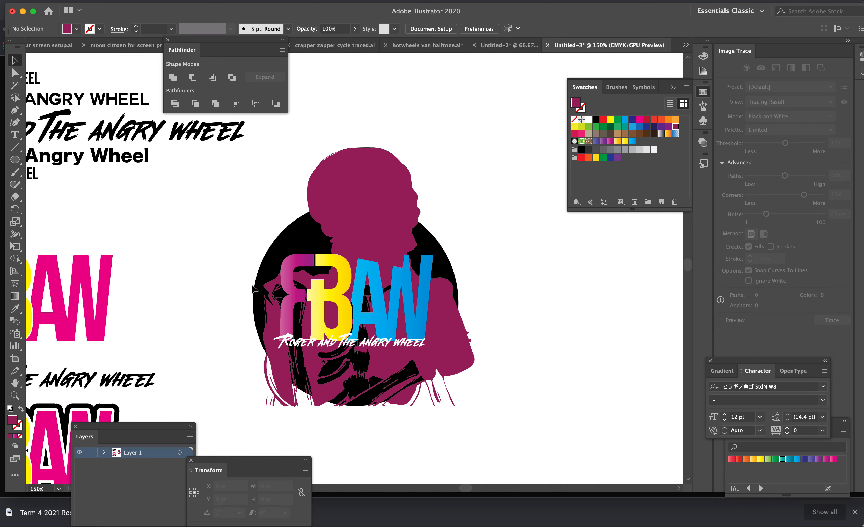
left_click(313, 346)
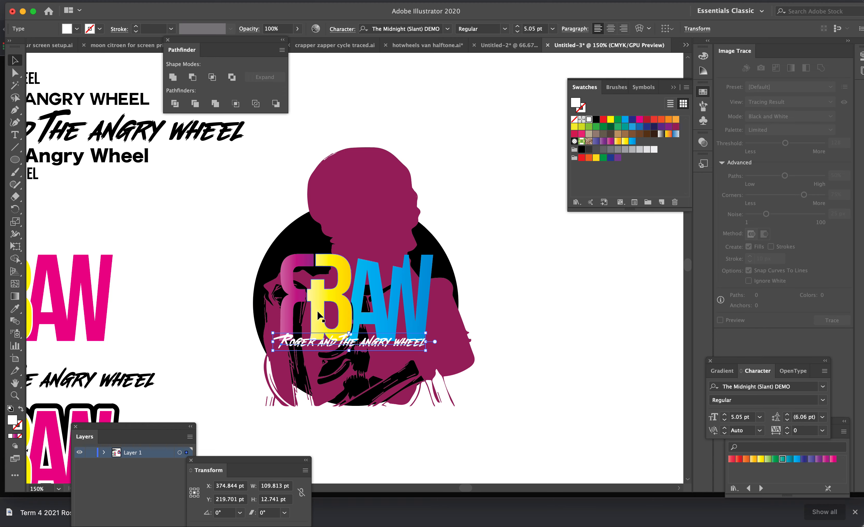
left_click(339, 310, "shift")
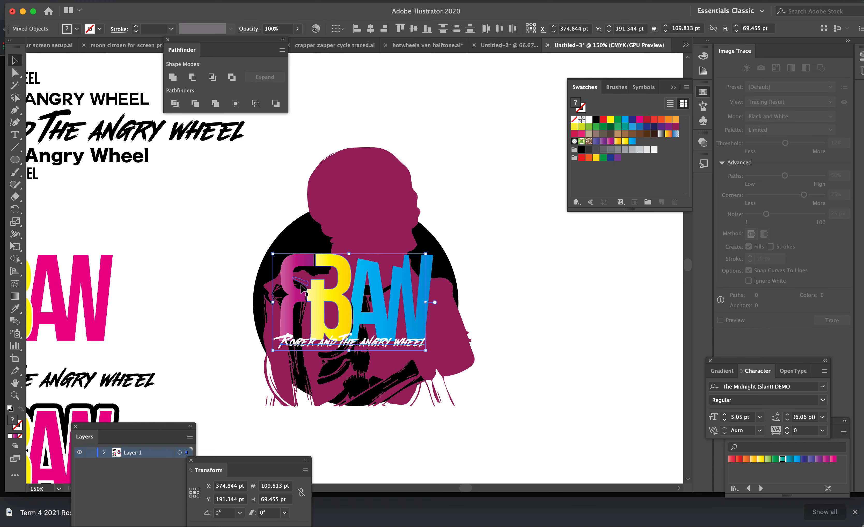
left_click_drag(315, 294, 571, 301)
key("super+z")
left_click(406, 294, "shift")
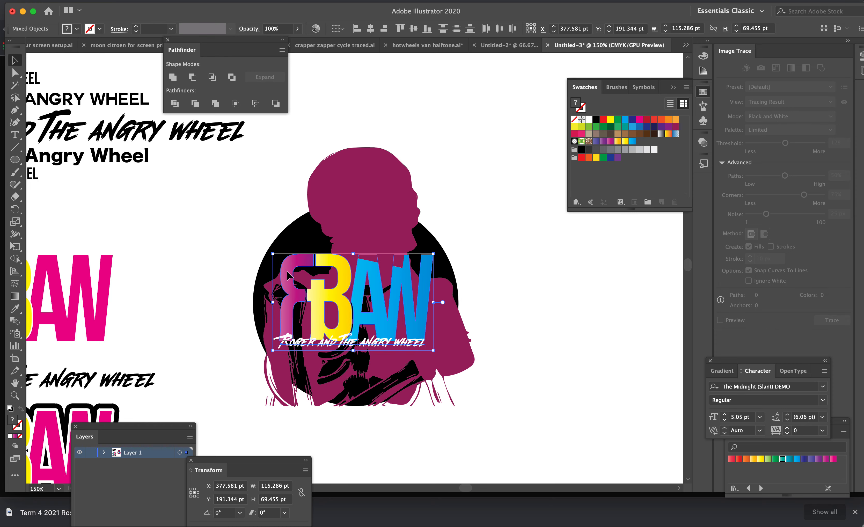
left_click_drag(304, 274, 541, 280)
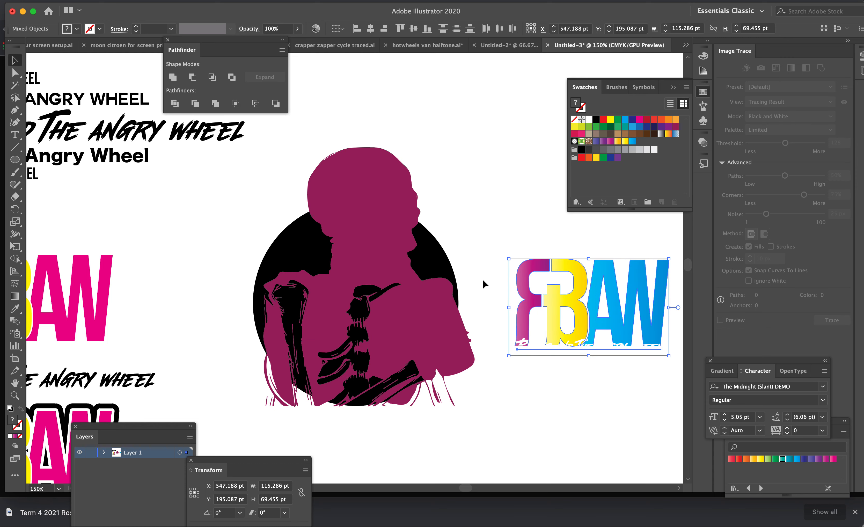
left_click(470, 243)
left_click(369, 224)
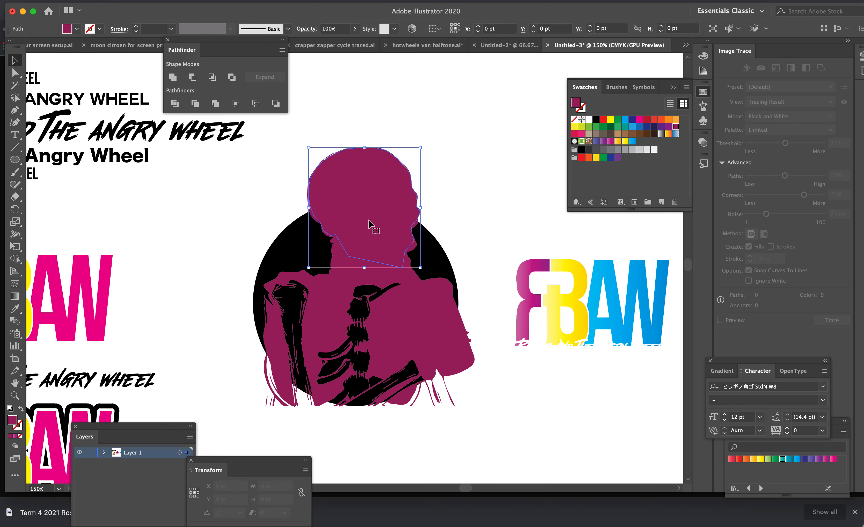
left_click(284, 148)
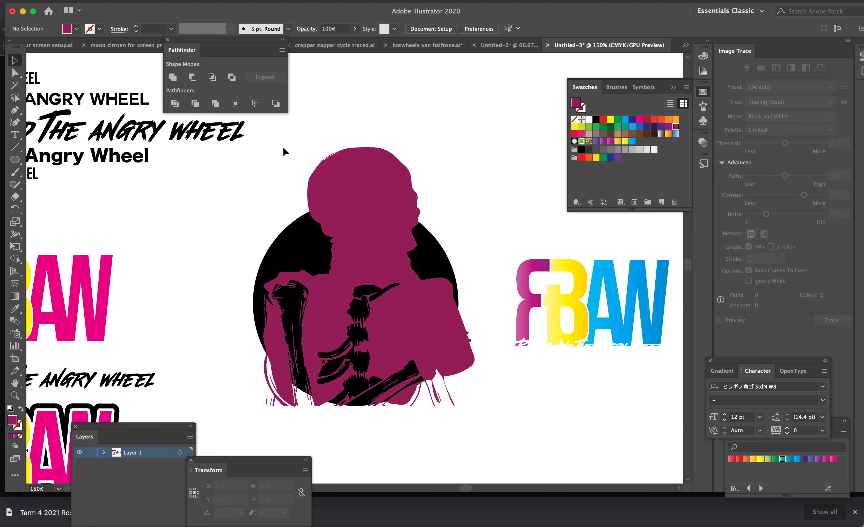
left_click_drag(290, 134, 457, 438)
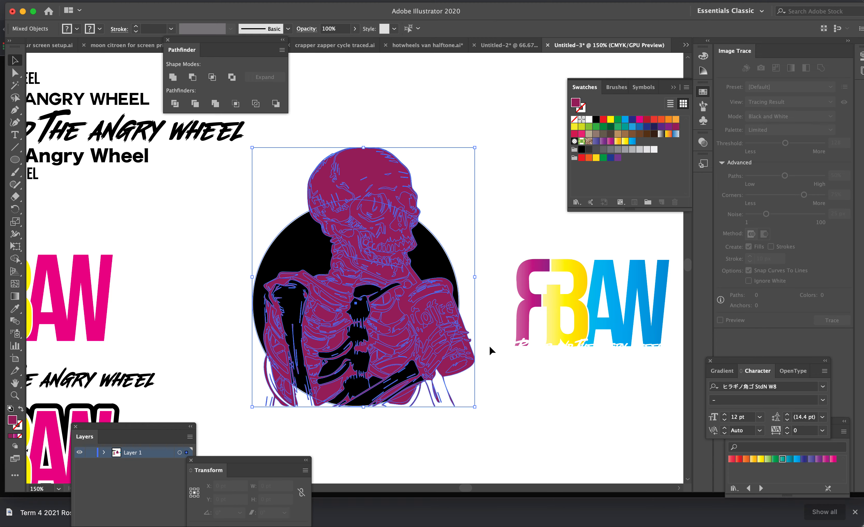
left_click(489, 345)
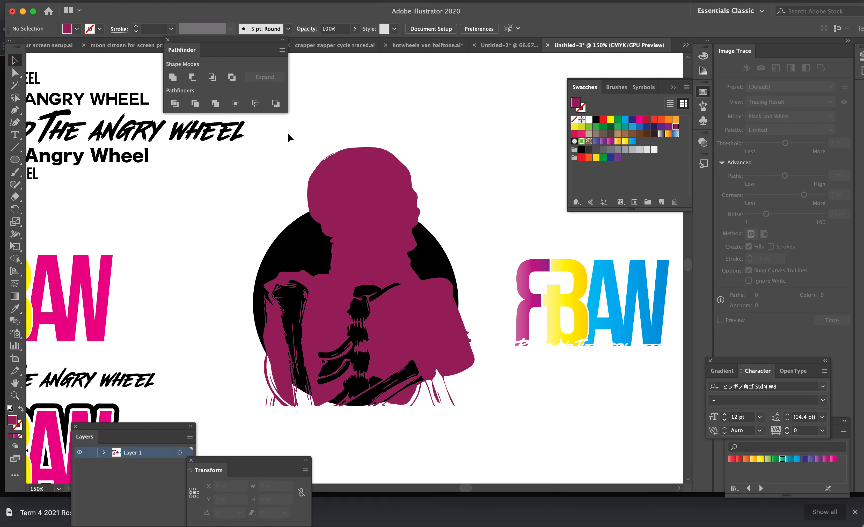
left_click_drag(288, 133, 427, 424)
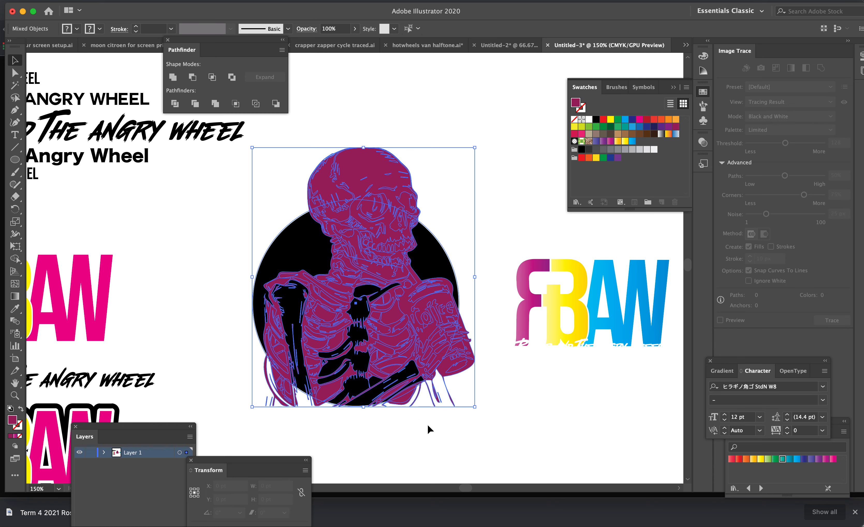
left_click(227, 346)
Place a copy of the black circle in the empty area below the moved RBAW letters.
left_click(442, 252)
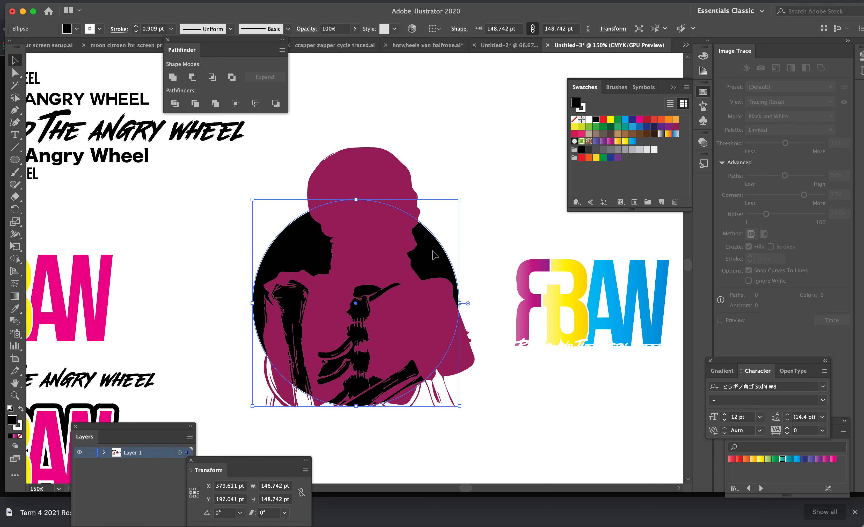
left_click_drag(435, 255, 652, 429)
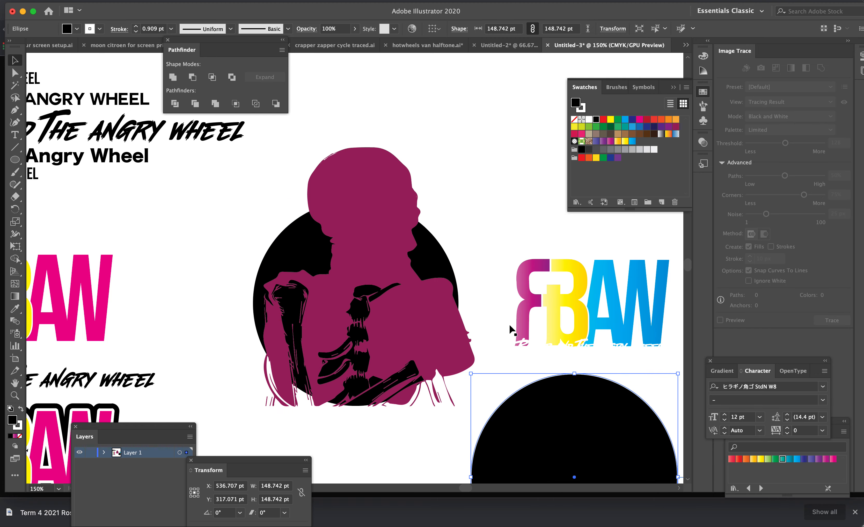
left_click(465, 187)
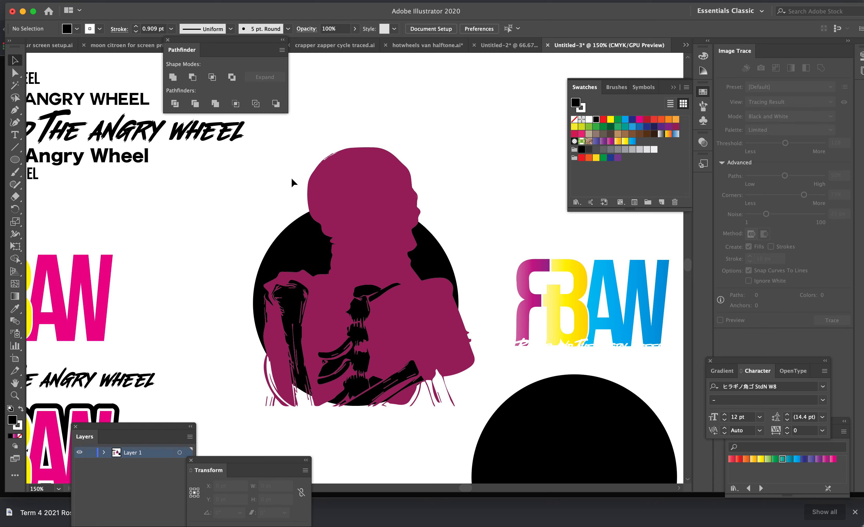
Unite the purple skeleton artwork and the traced skull backing into one silhouette, leaving the black circle out.
left_click(346, 198)
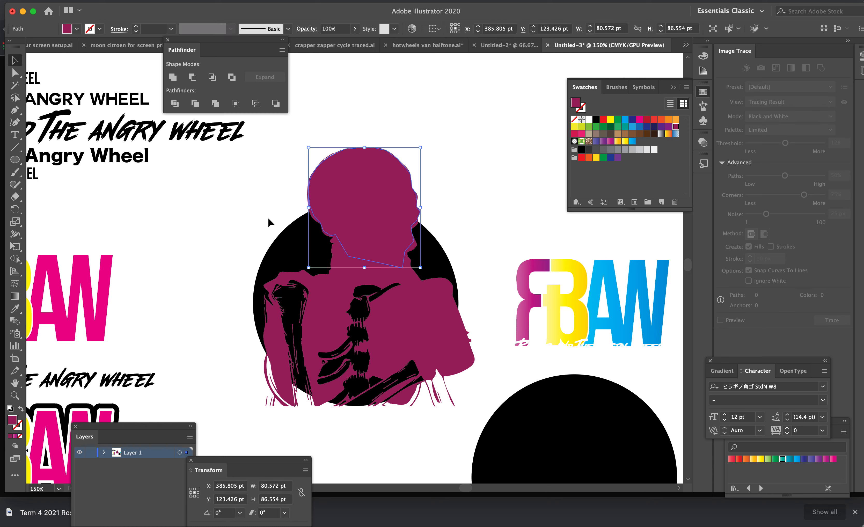
left_click(264, 203)
left_click_drag(246, 161, 469, 418)
left_click(301, 252, "shift")
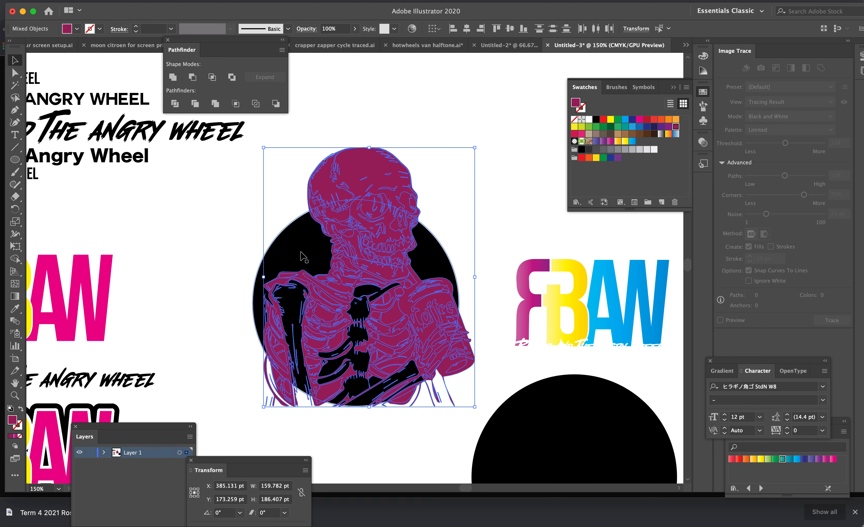
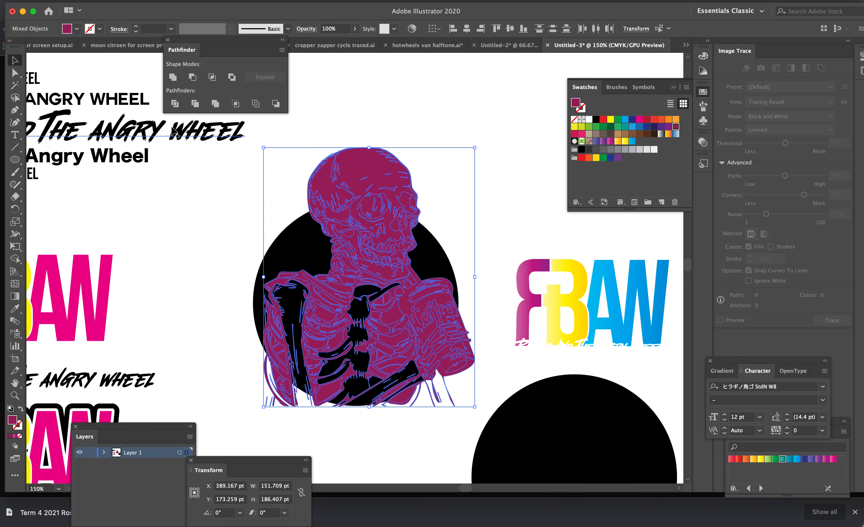
left_click(174, 78)
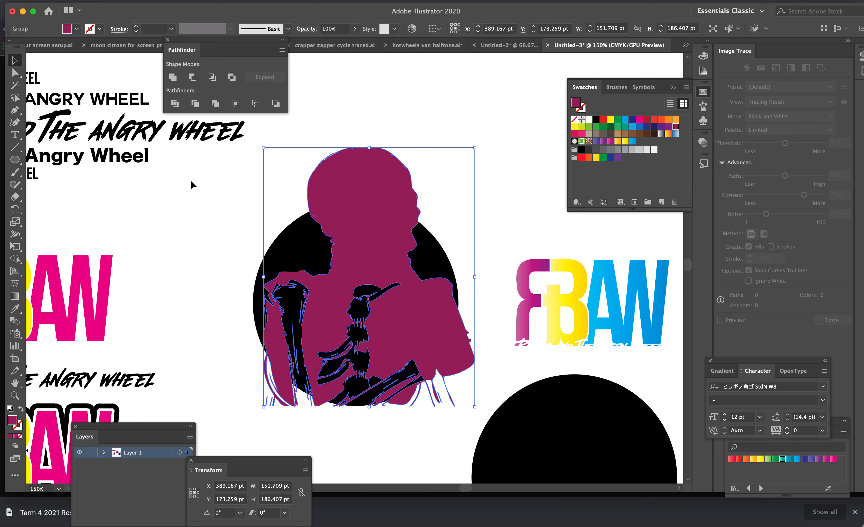
Give the united skeleton silhouette a 9 pt black stroke.
left_click(136, 26)
left_click(135, 26)
left_click(135, 27)
left_click(135, 27)
left_click(136, 27)
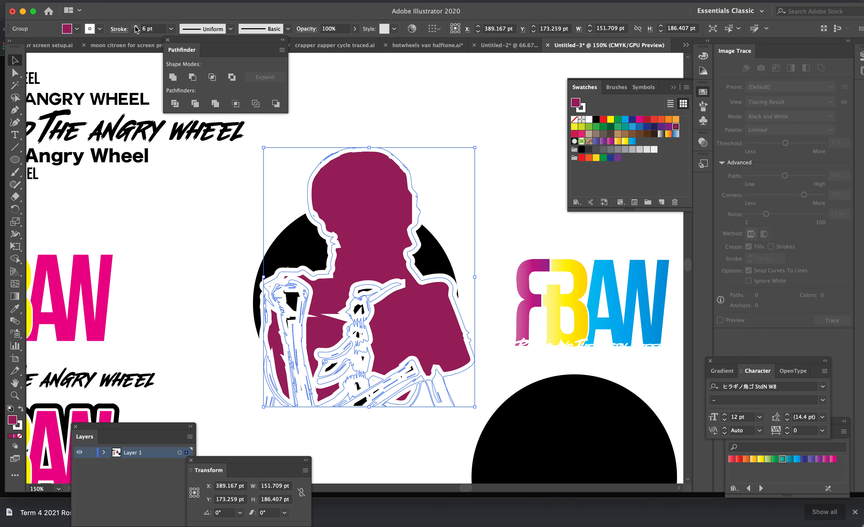
left_click(135, 26)
left_click(135, 27)
left_click(135, 27)
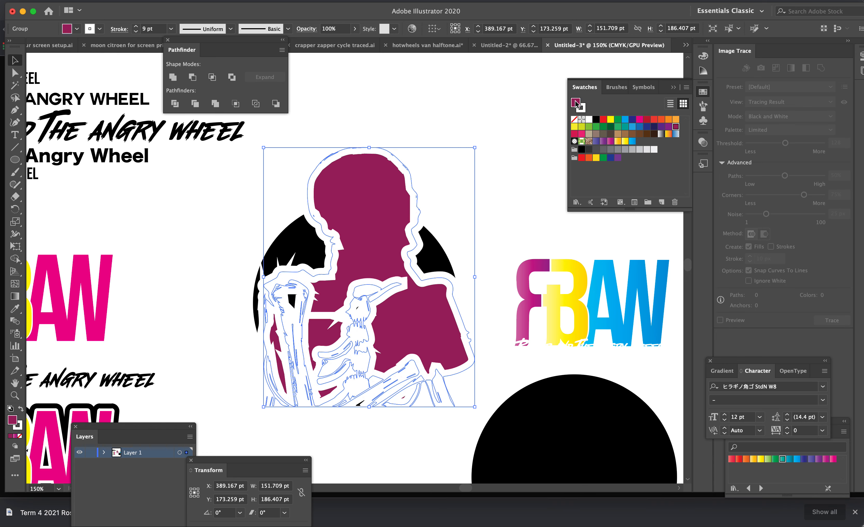
left_click(19, 428)
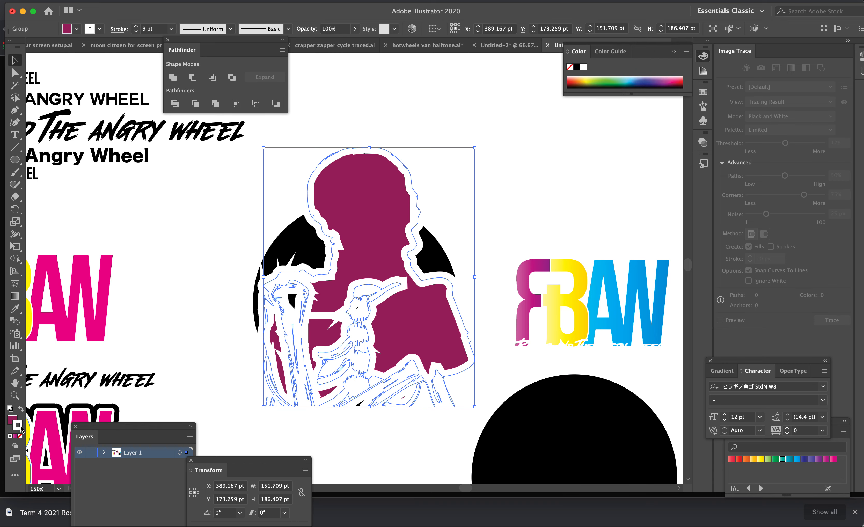
left_click(577, 68)
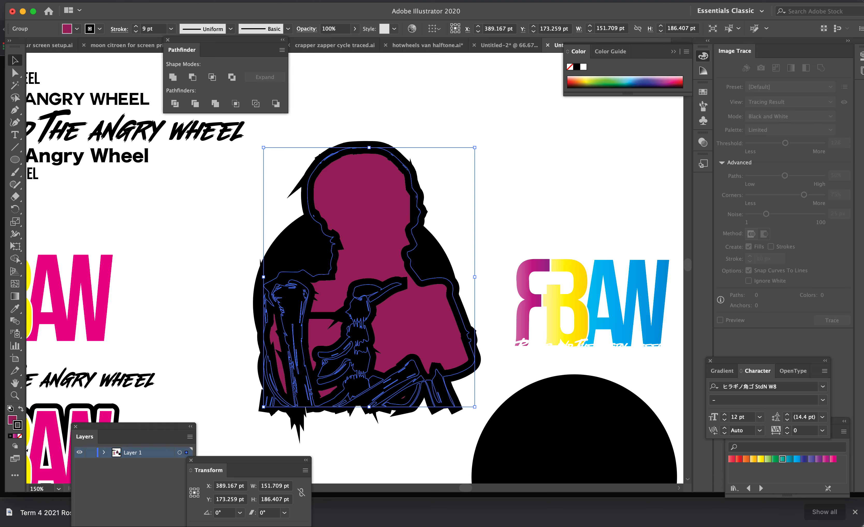
Set the silhouette stroke's miter limit to 1 to remove the spikes, and deselect it.
left_click(266, 0)
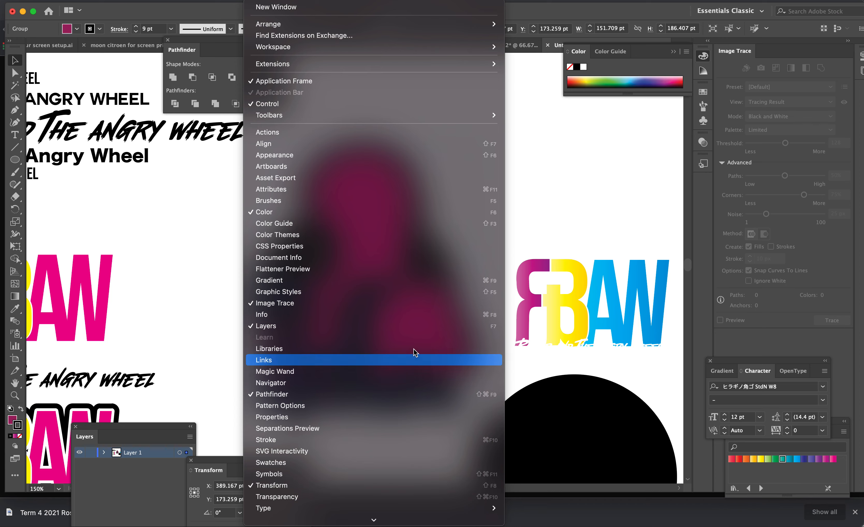
left_click(390, 440)
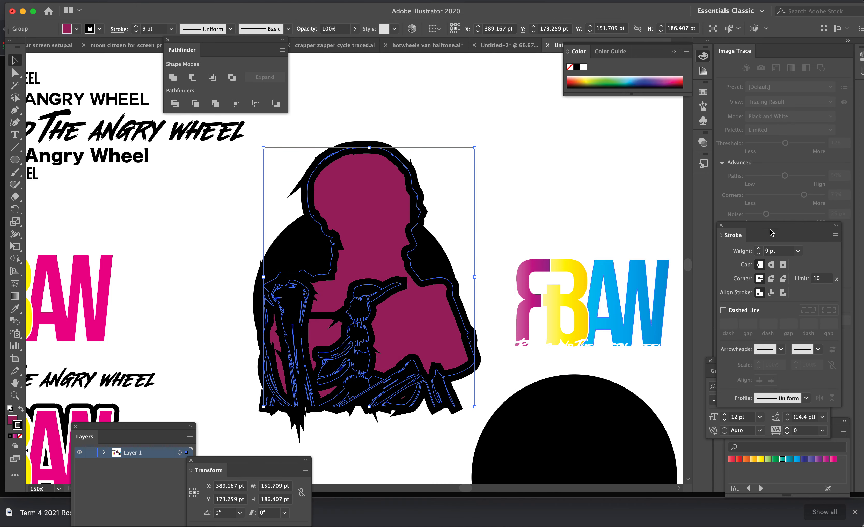
left_click(822, 278)
type("1")
key("Return")
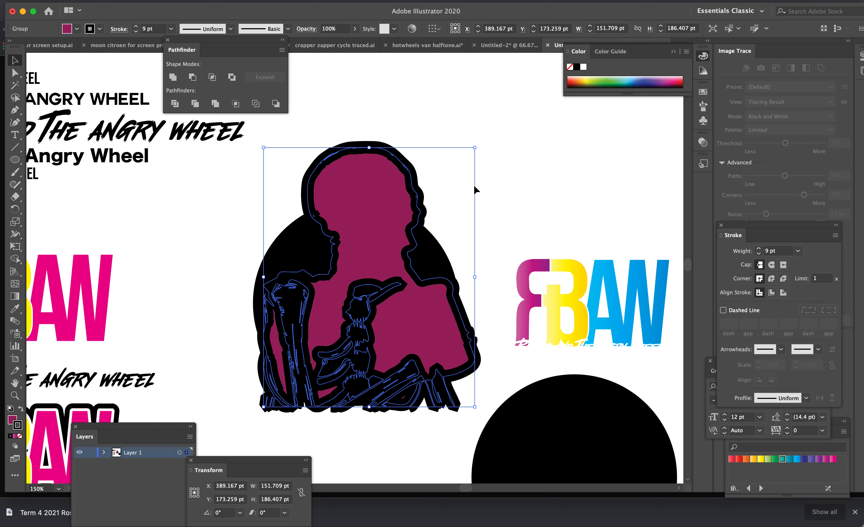
left_click(508, 180)
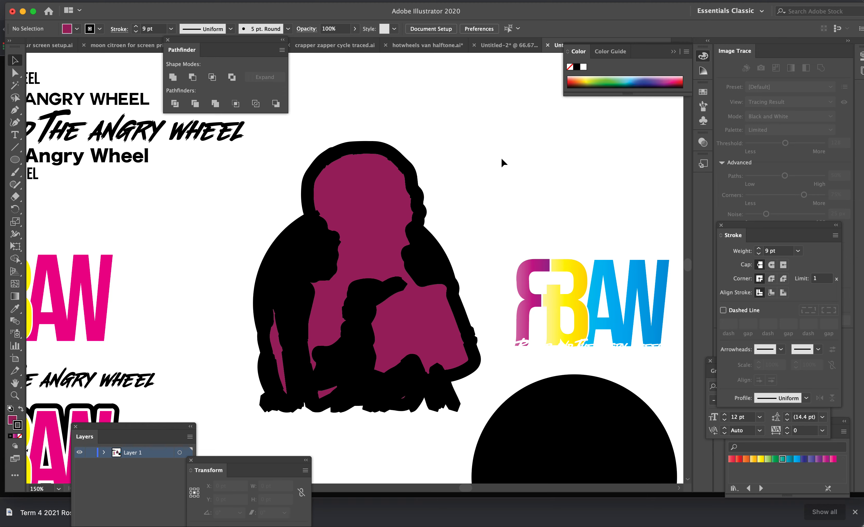
Convert the silhouette's black stroke into filled shapes with Outline Stroke.
left_click(416, 170)
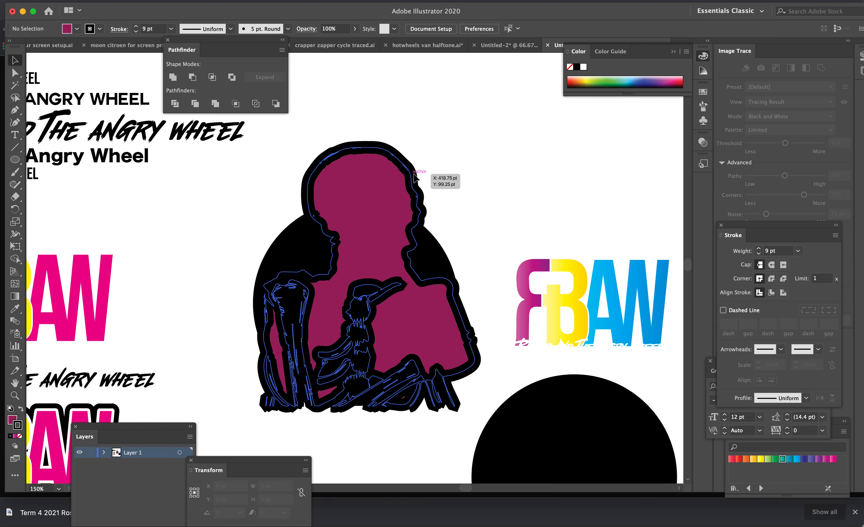
left_click_drag(412, 174, 408, 174)
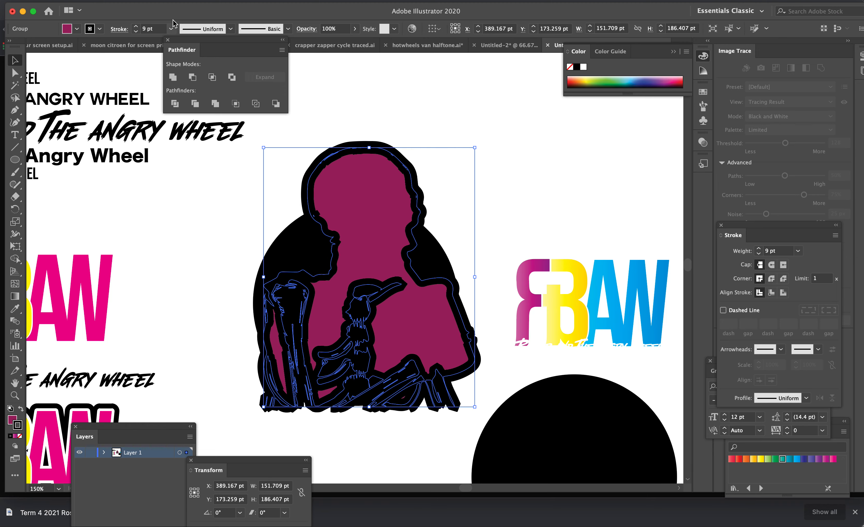
left_click(130, 1)
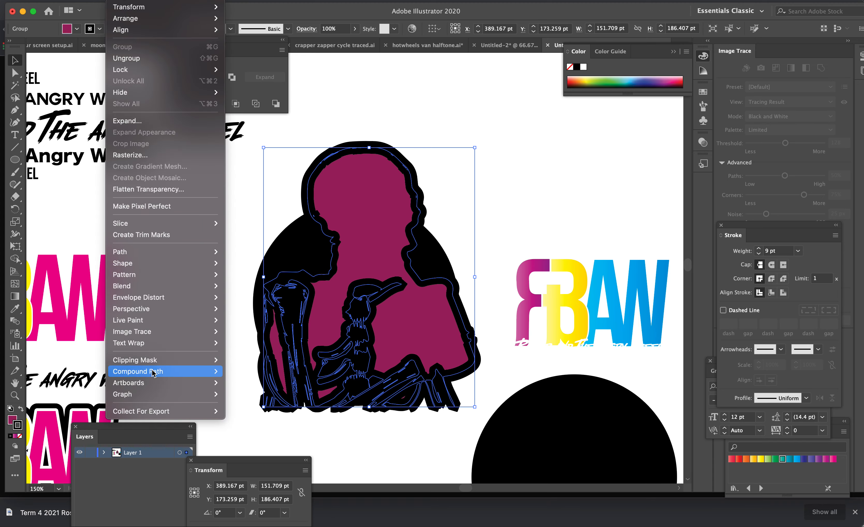
mouse_move(151, 356)
mouse_move(142, 254)
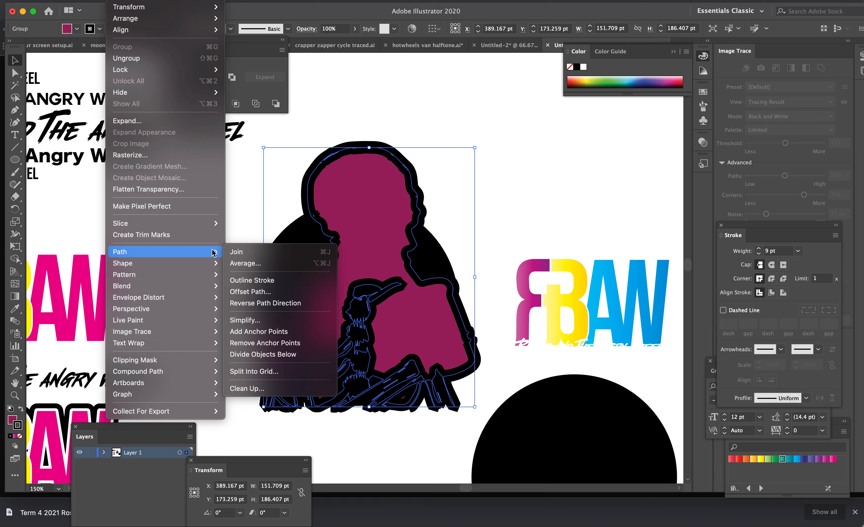
left_click(270, 281)
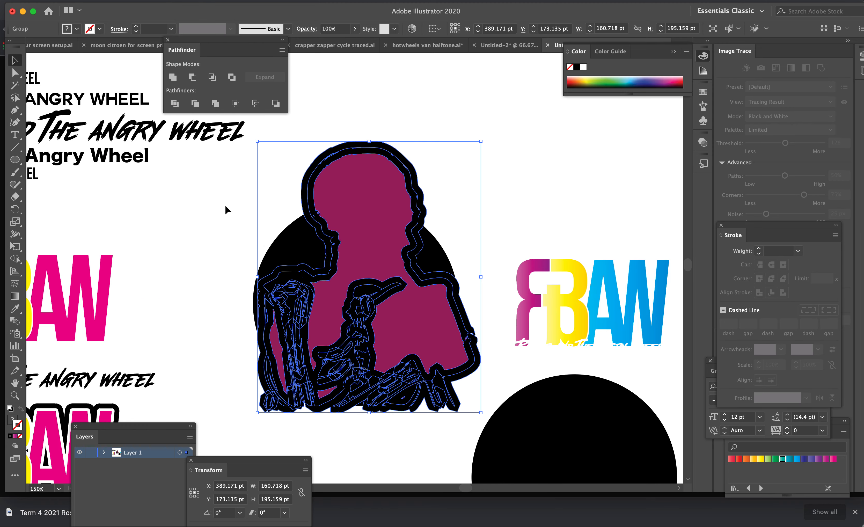
left_click(242, 203)
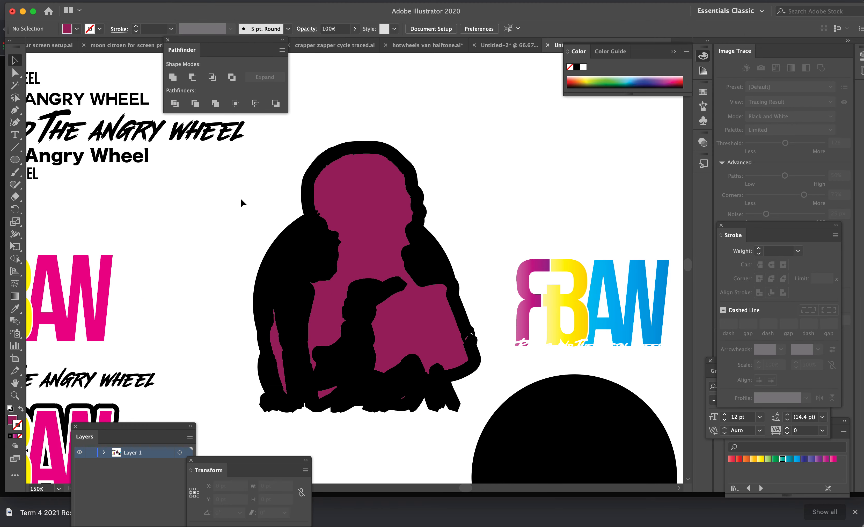
Unite the outlined stroke and the purple fill into a single silhouette shape, excluding the black circle.
left_click_drag(228, 164, 240, 246)
left_click(274, 256)
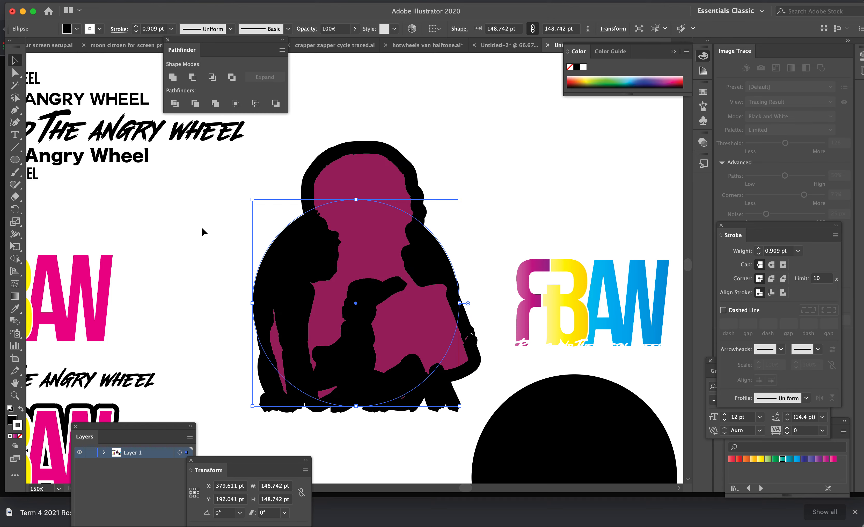
left_click(248, 206)
mouse_move(506, 106)
left_mouse_down()
mouse_move(476, 213)
mouse_move(350, 451)
mouse_move(243, 393)
mouse_move(257, 405)
left_mouse_up()
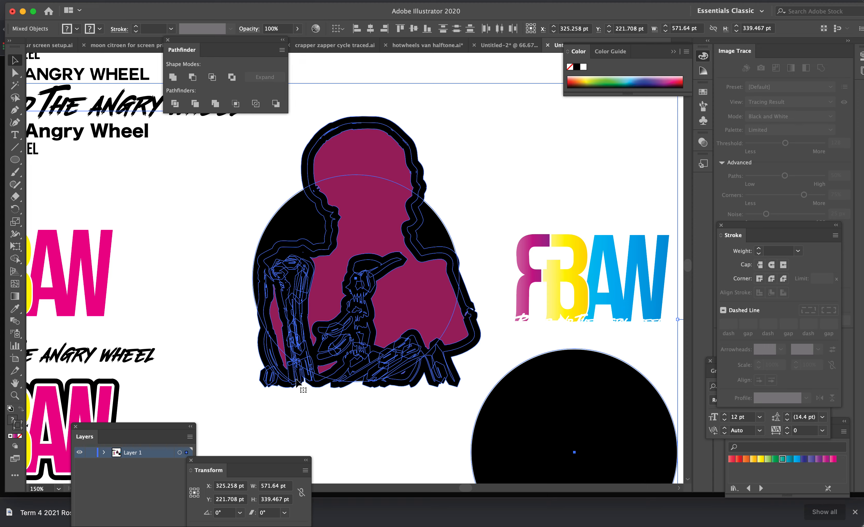
left_click(233, 135)
mouse_move(254, 131)
left_mouse_down()
mouse_move(332, 301)
mouse_move(432, 390)
mouse_move(469, 385)
left_mouse_up()
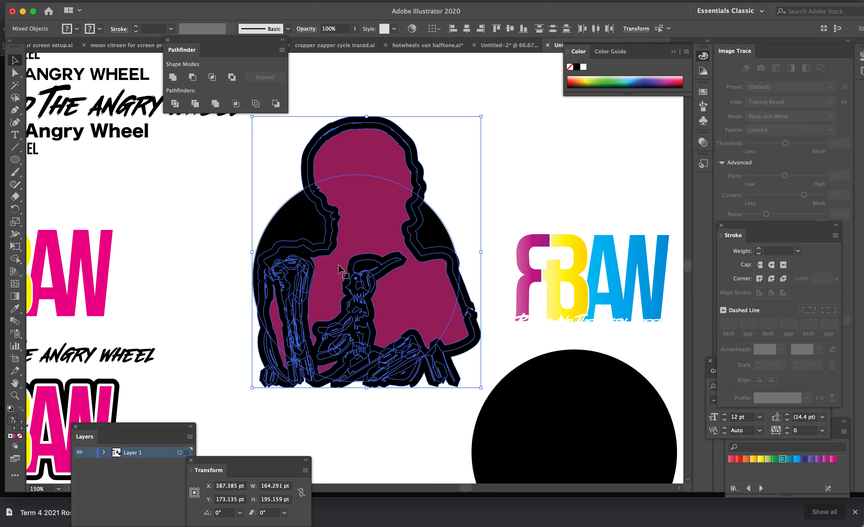
left_click(294, 219, "shift")
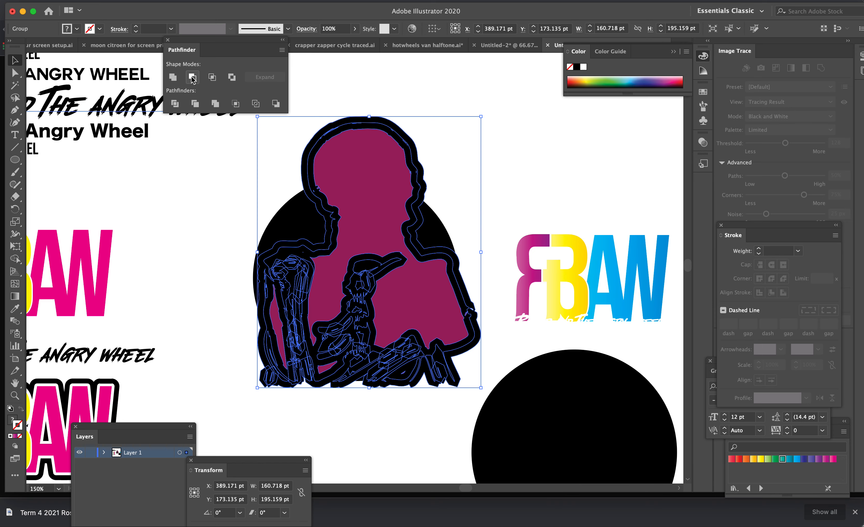
left_click(172, 77)
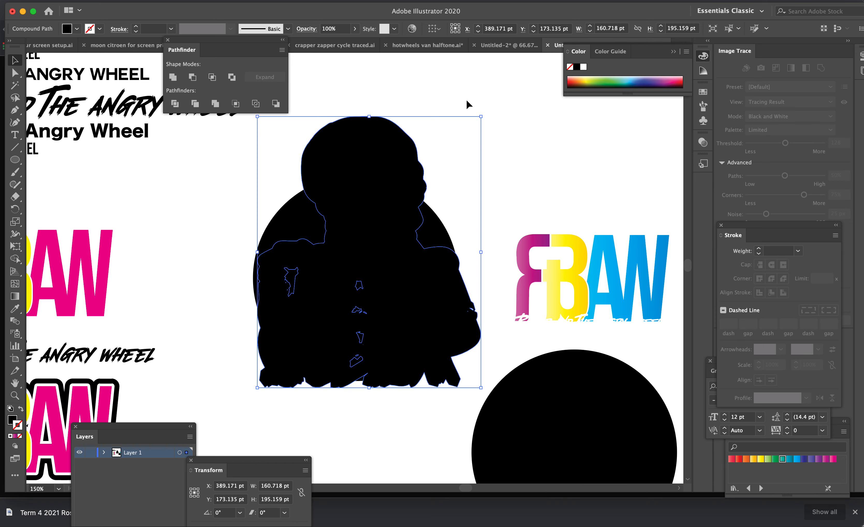
Fill the merged silhouette with magenta and remove its stroke.
left_click(703, 93)
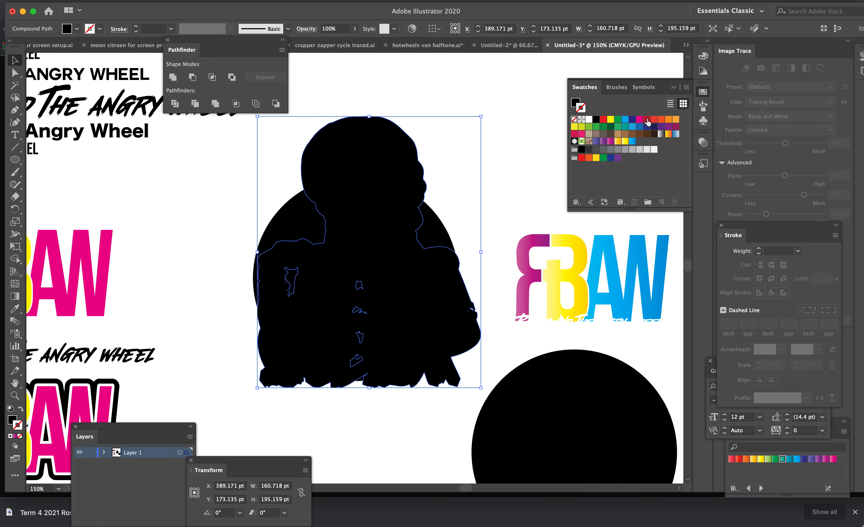
left_click(641, 120)
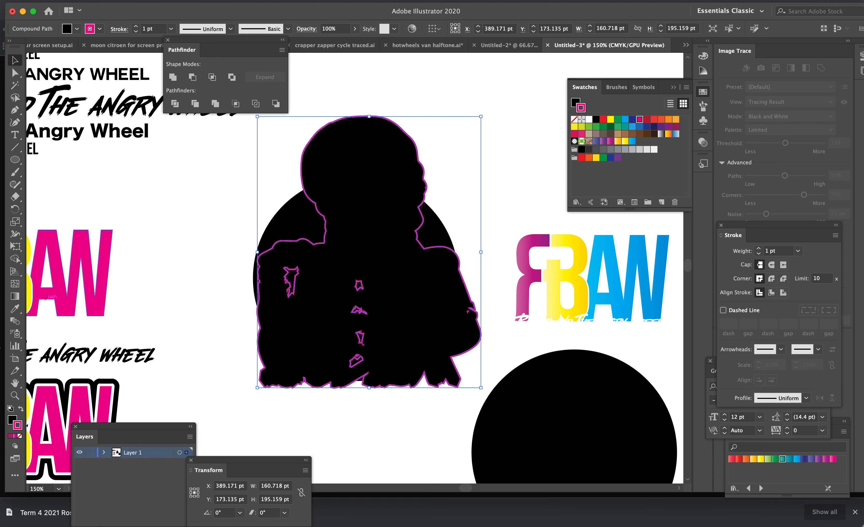
left_click(10, 420)
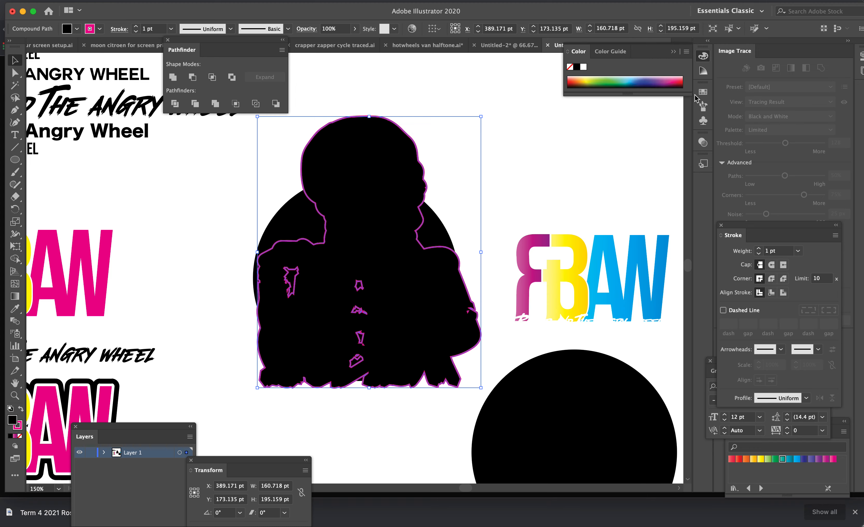
left_click(703, 92)
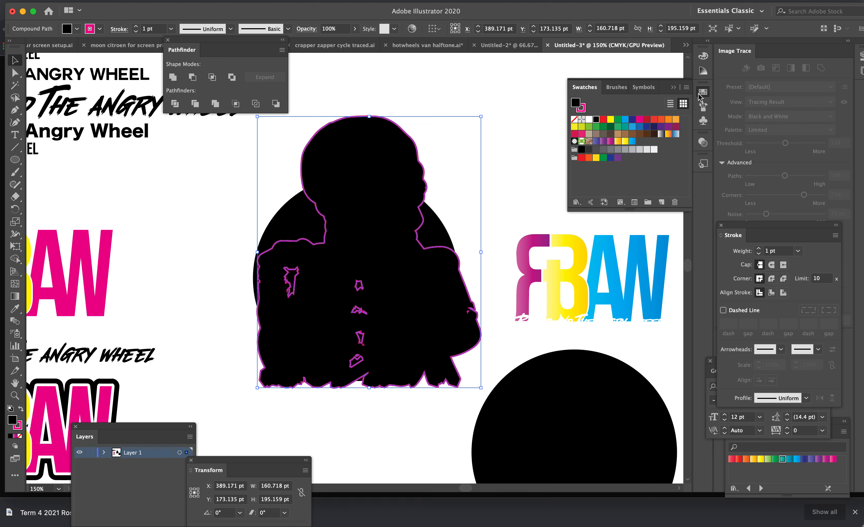
left_click(641, 121)
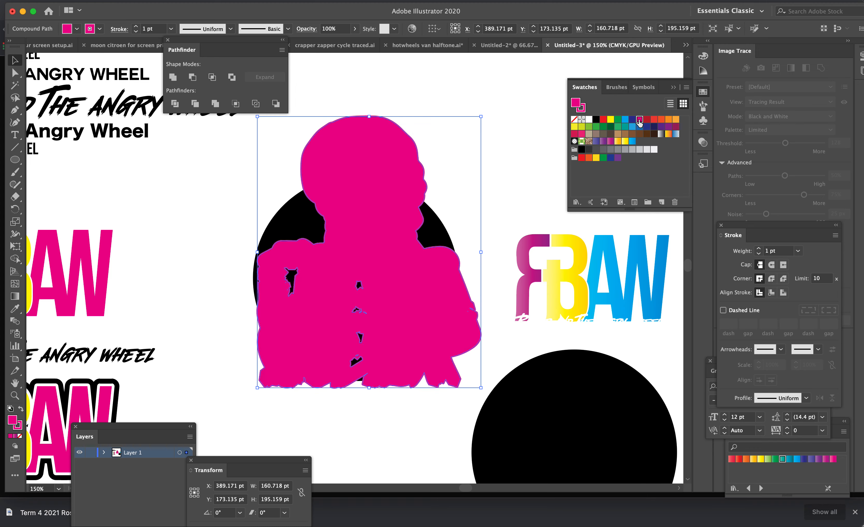
left_click(18, 427)
left_click(22, 438)
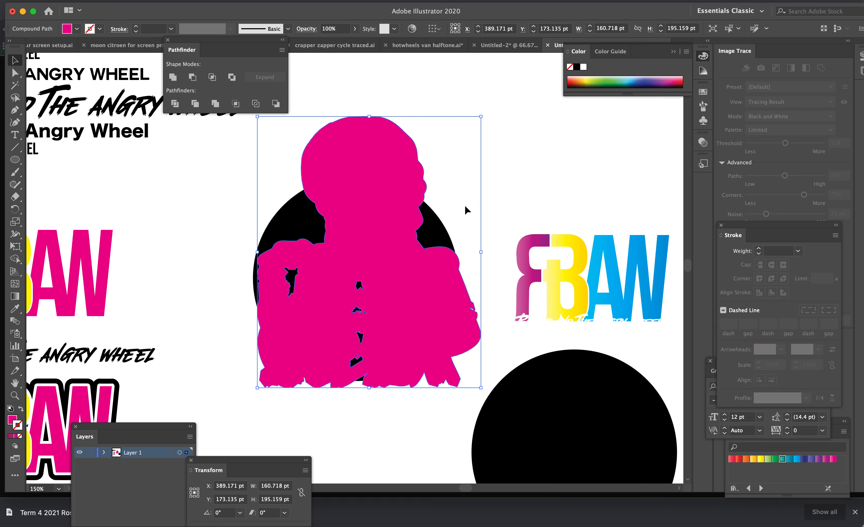
left_click(509, 175)
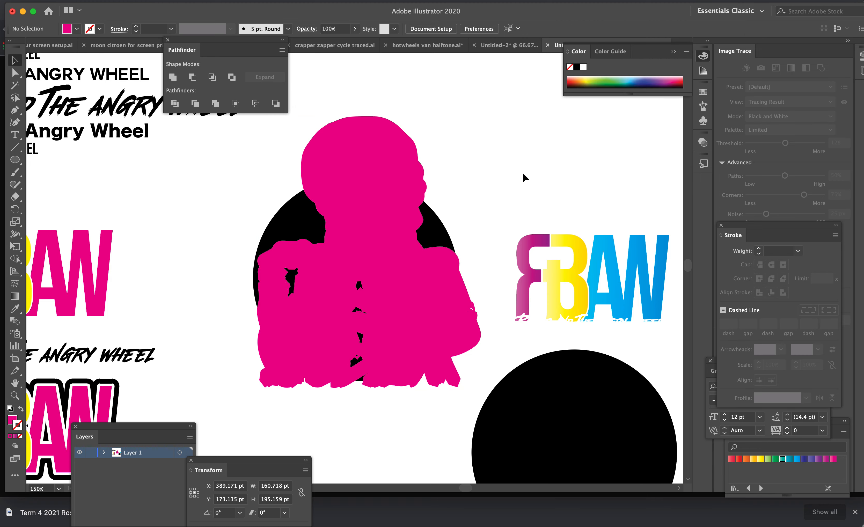
Divide the black circle and the magenta silhouette along their overlaps, and select the resulting group.
left_click(396, 270)
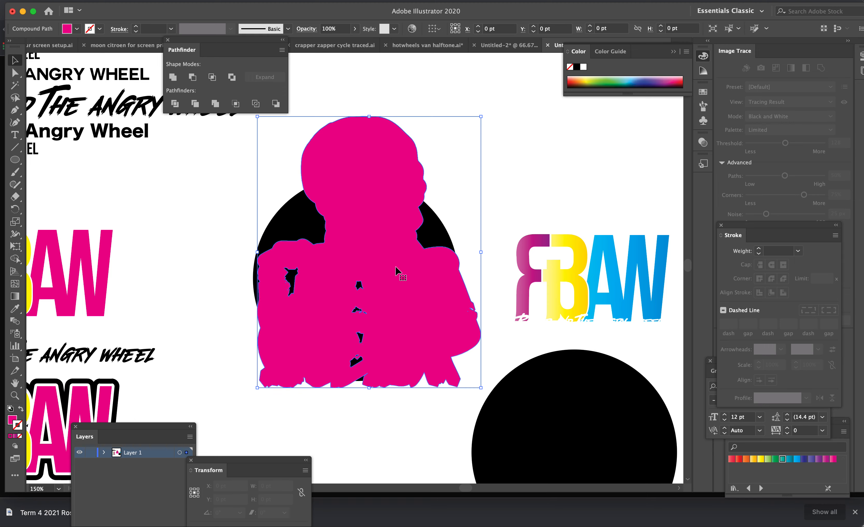
left_click(441, 240, "shift")
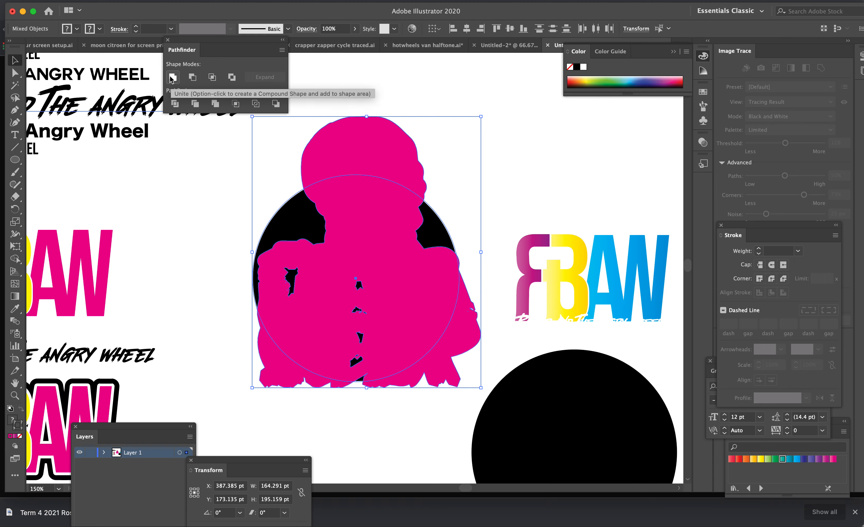
left_click(175, 104)
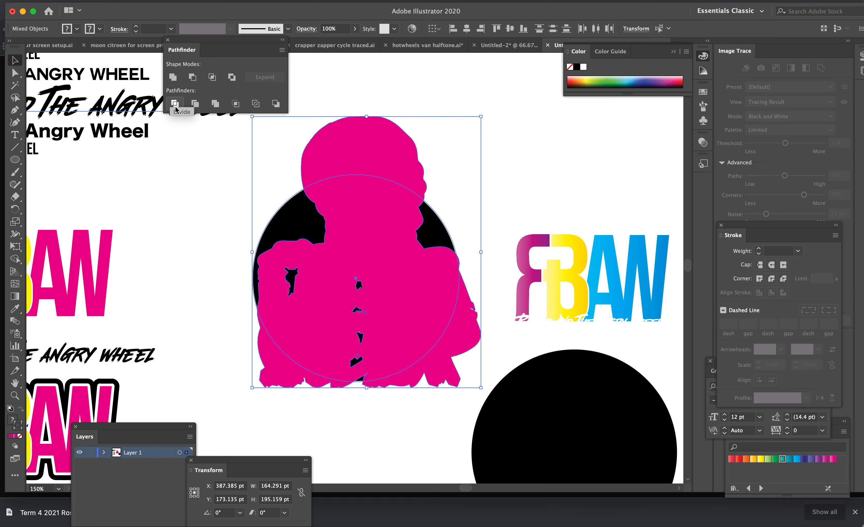
left_click(231, 252)
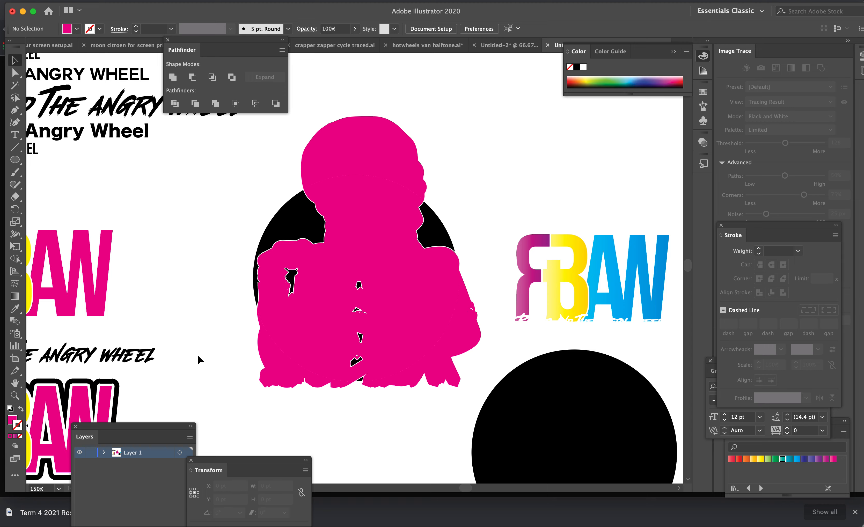
left_click(259, 328)
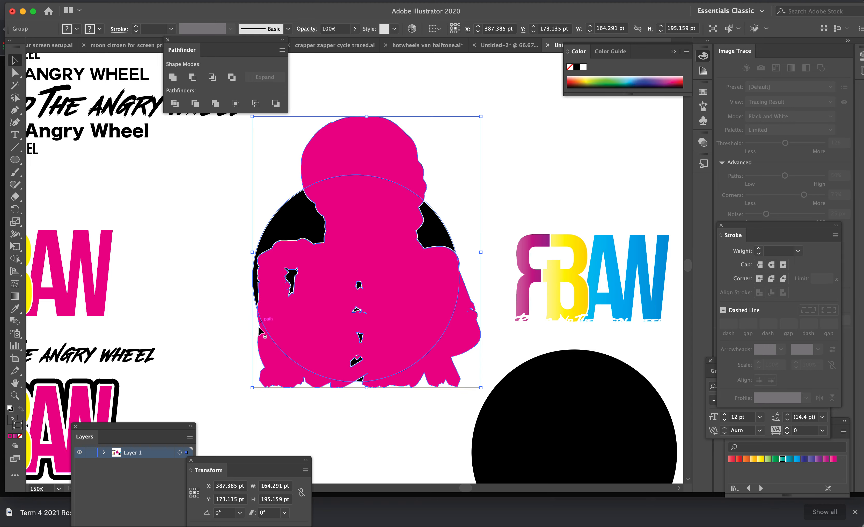
Ungroup the divided circle and silhouette pieces and expand their fills and strokes.
left_click(231, 376)
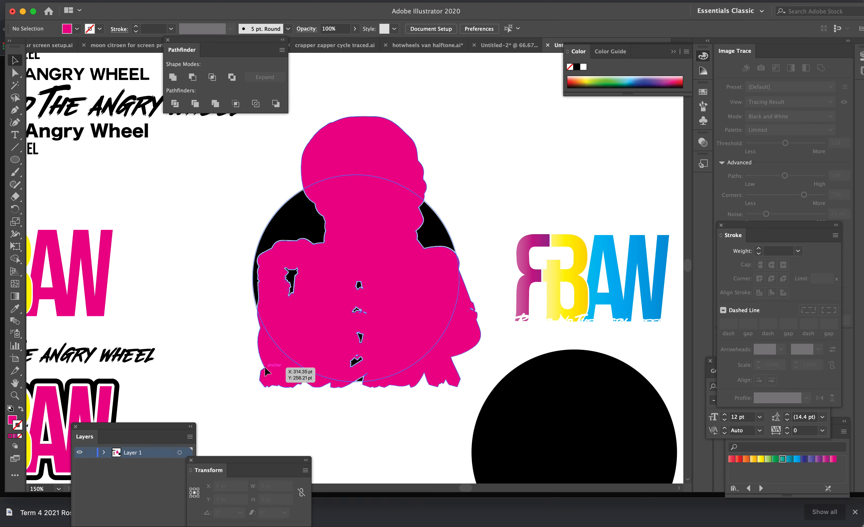
left_click(264, 368)
key("super+shift+g")
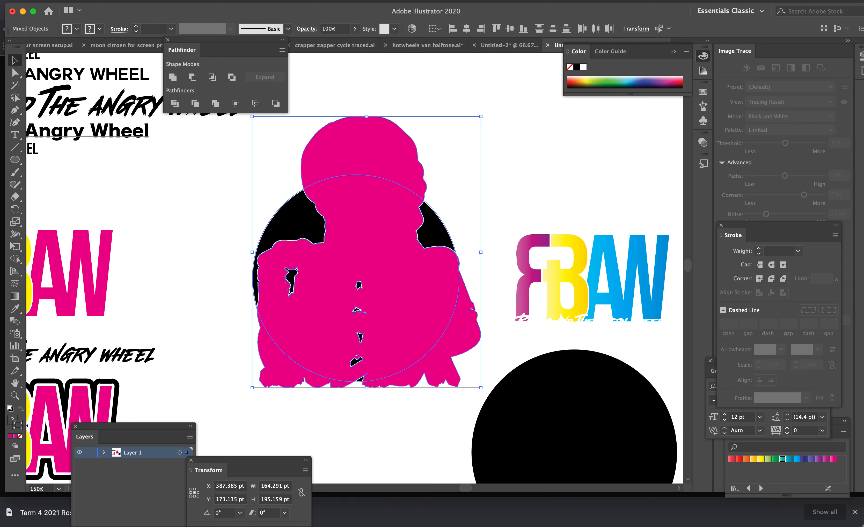
left_click(120, 0)
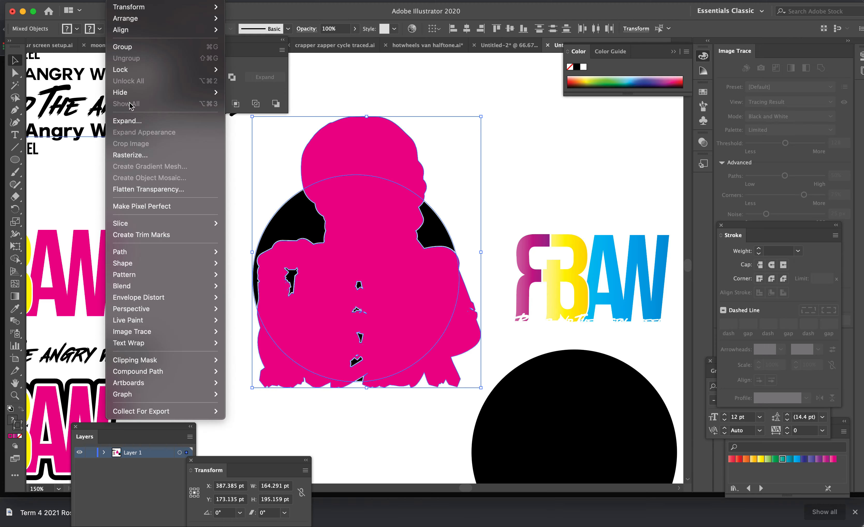
left_click(165, 220)
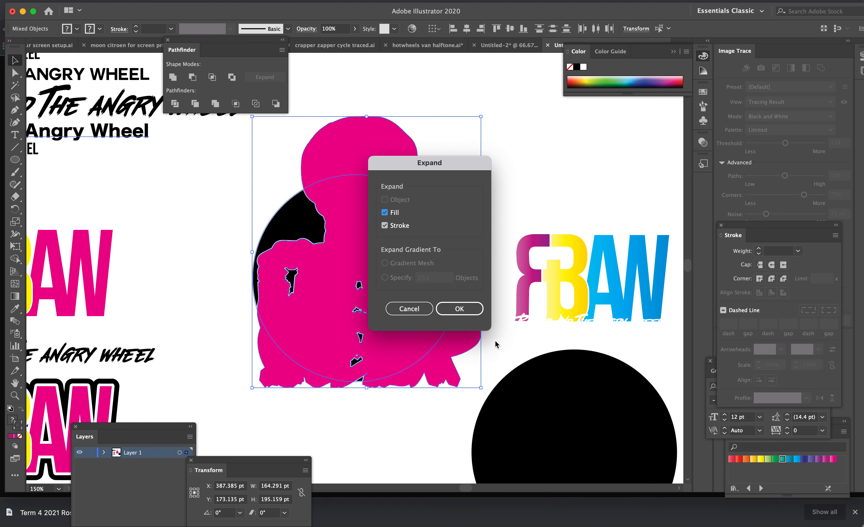
left_click(460, 309)
left_click(237, 393)
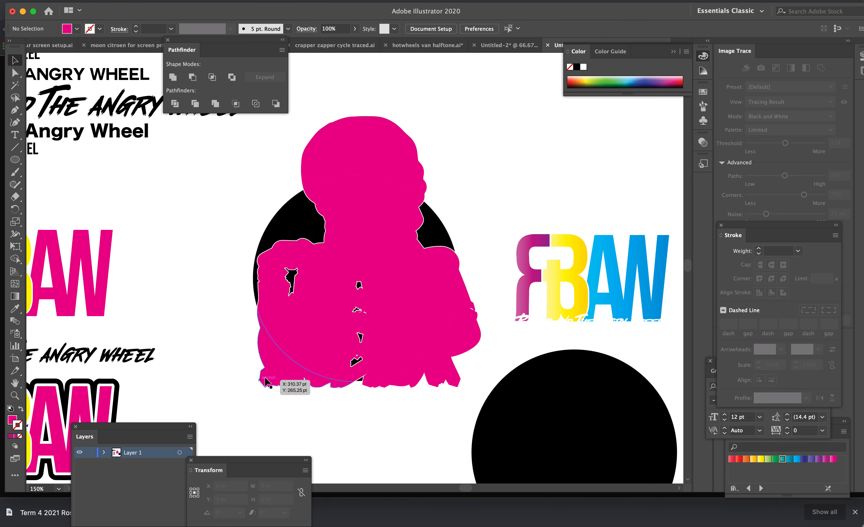
Delete the magenta silhouette pieces that extend outside the circle's lower-left and lower-right edges.
left_click(287, 379)
key("Delete")
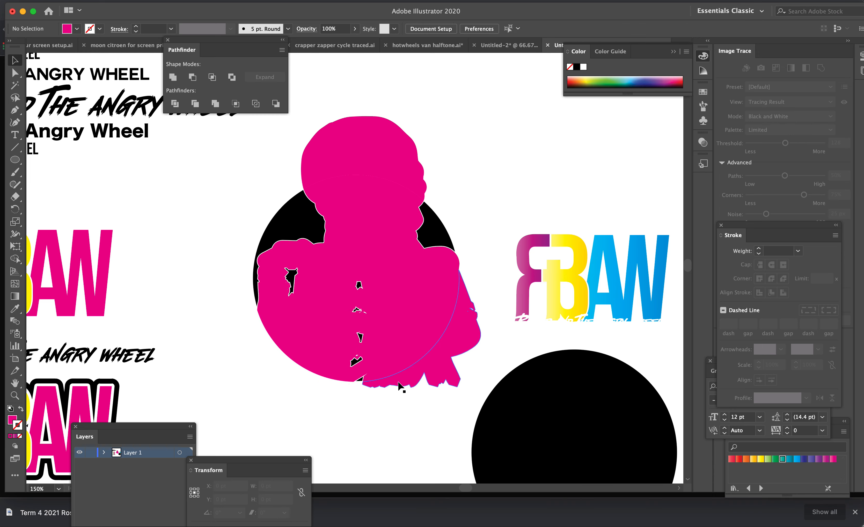
left_click(410, 377)
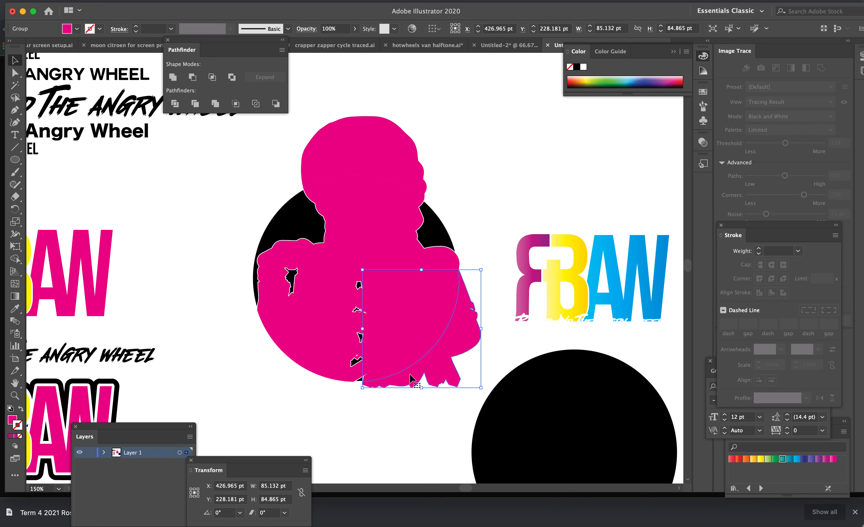
key("Delete")
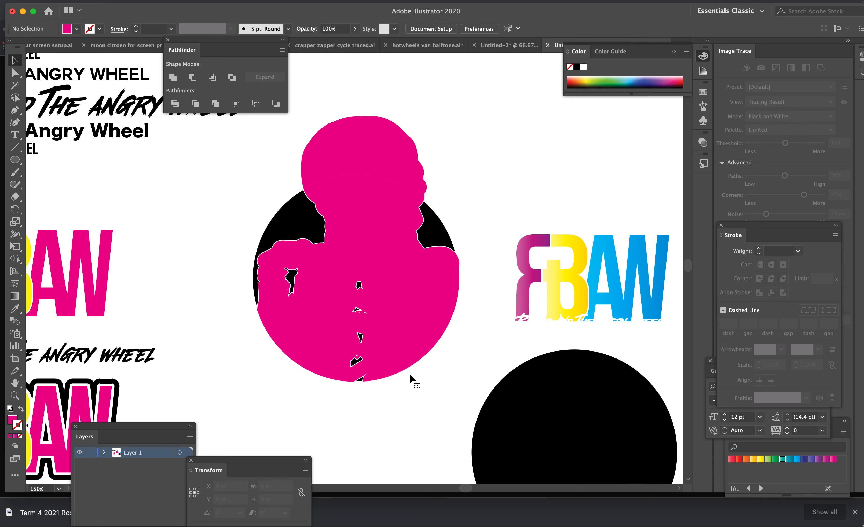
Unite all remaining circle and silhouette pieces into one solid head-and-circle shape.
left_click(383, 196)
left_click(363, 164)
left_click_drag(239, 148, 459, 391)
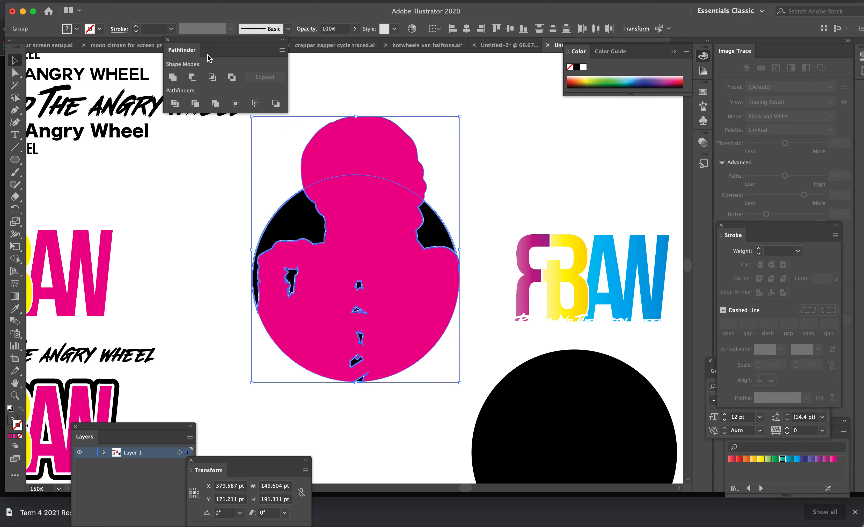
left_click(172, 77)
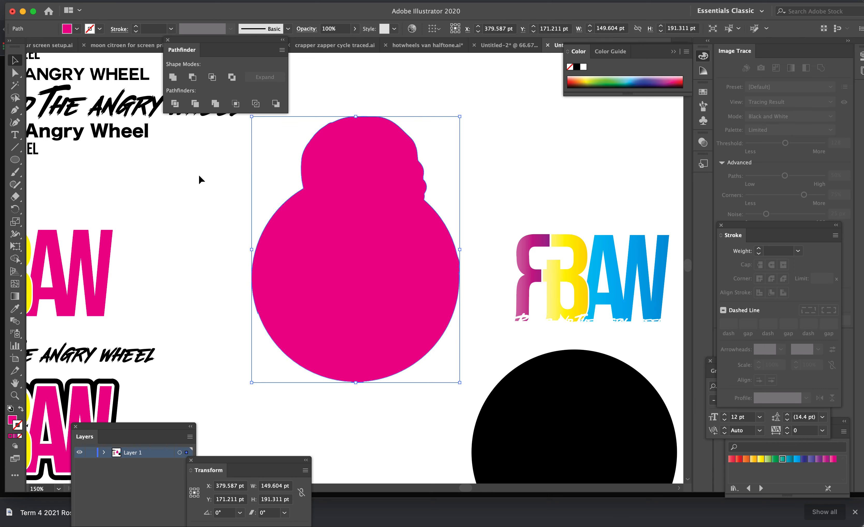
left_click(213, 190)
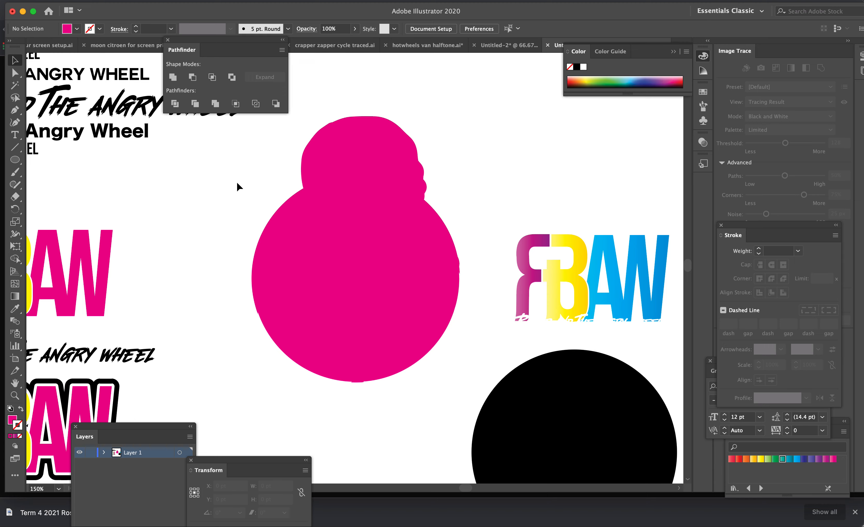
Fill the united head-and-circle shape with black and remove its stroke.
left_click(285, 221)
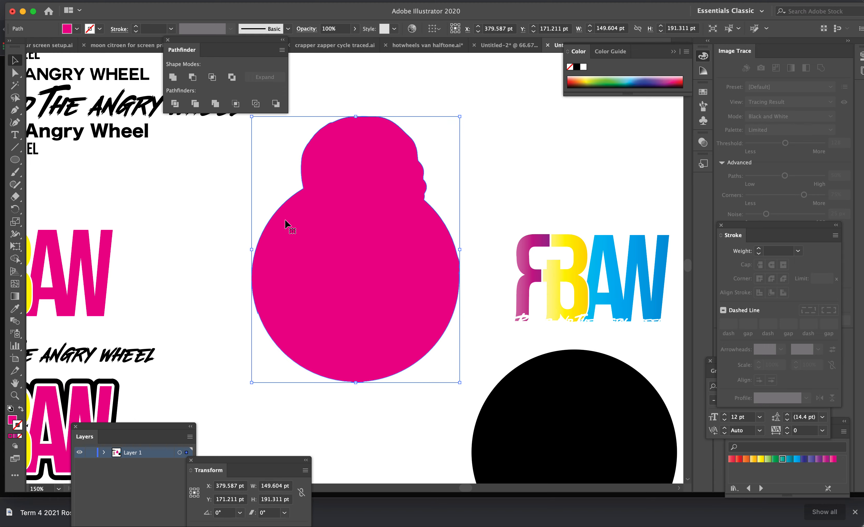
left_click(577, 67)
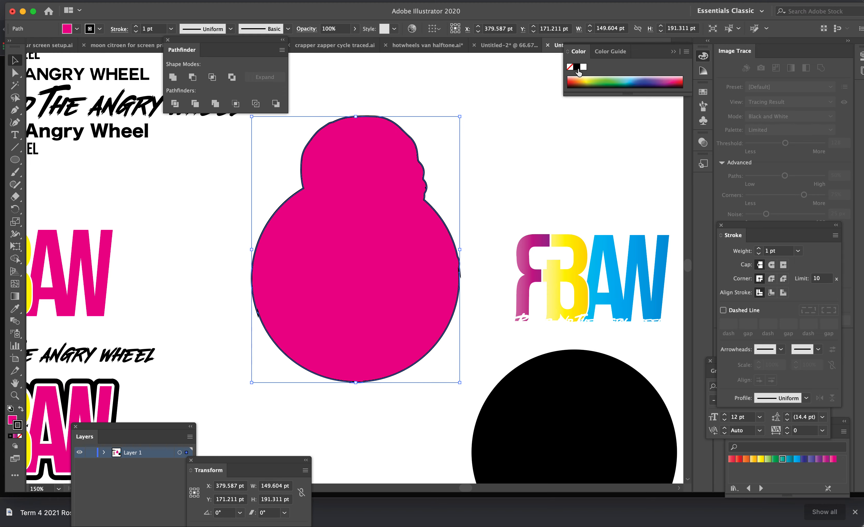
left_click(21, 409)
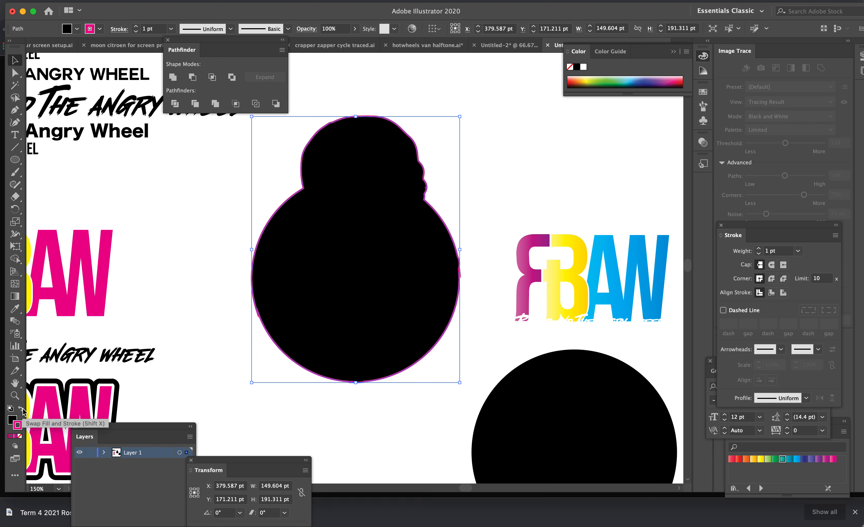
left_click(20, 437)
Paste the purple skeleton line art in place over the black head-and-circle shape.
left_click(105, 400)
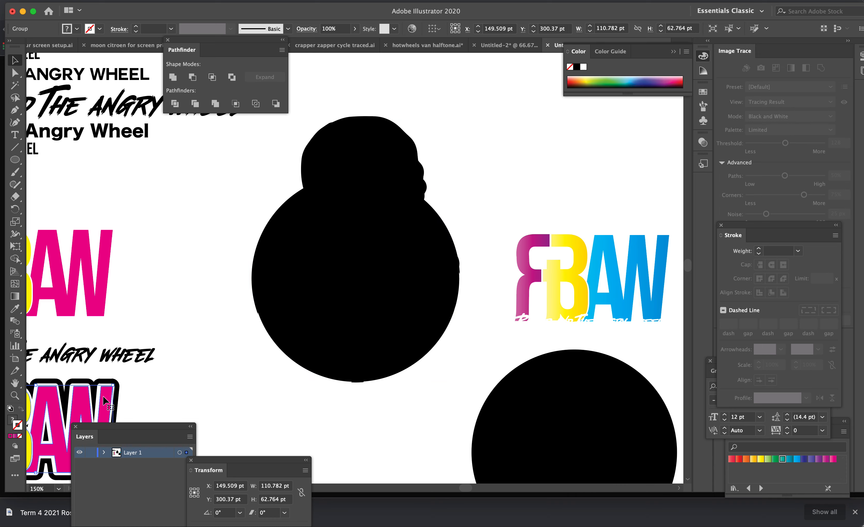
key("super+v")
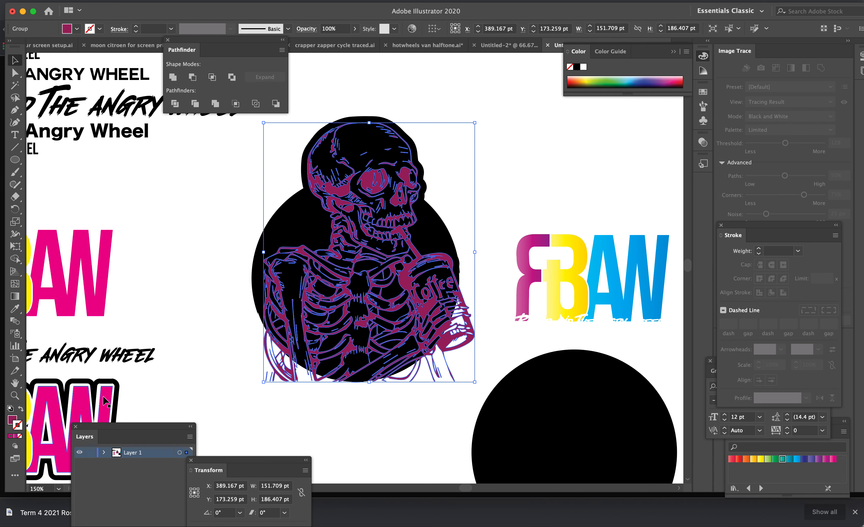
left_click(256, 416)
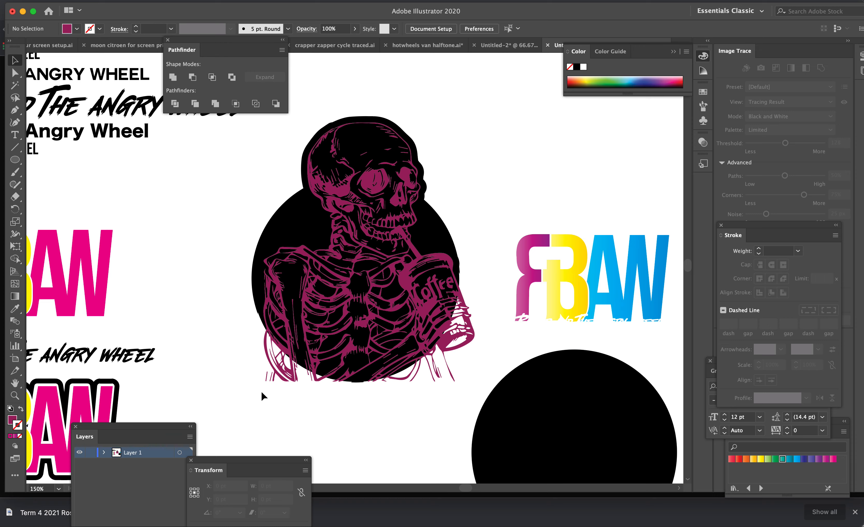
Bring the black shape to the front and use it as a clipping mask on the skeleton artwork.
left_click(294, 228)
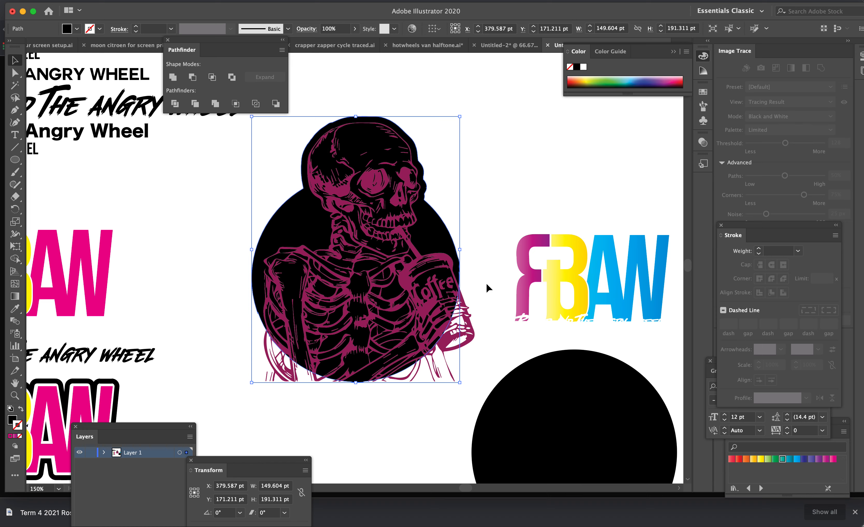
key("super+shift+bracketright")
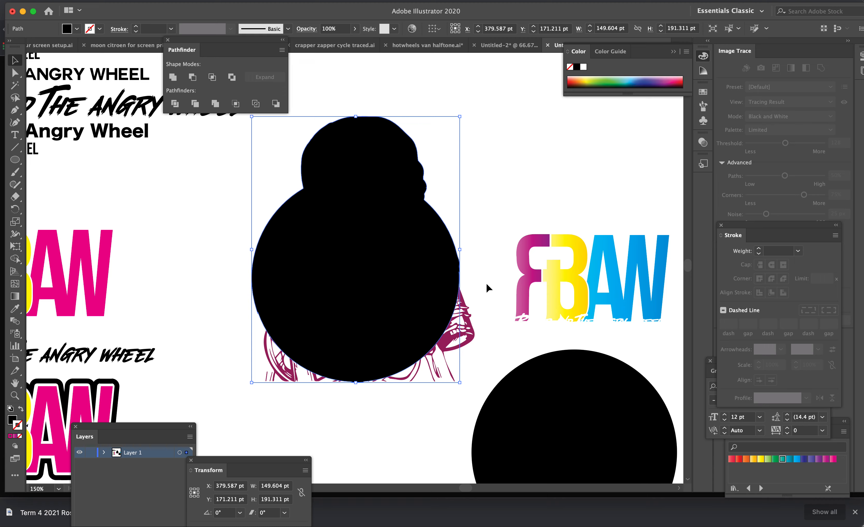
left_click(469, 330, "shift")
left_click(122, 0)
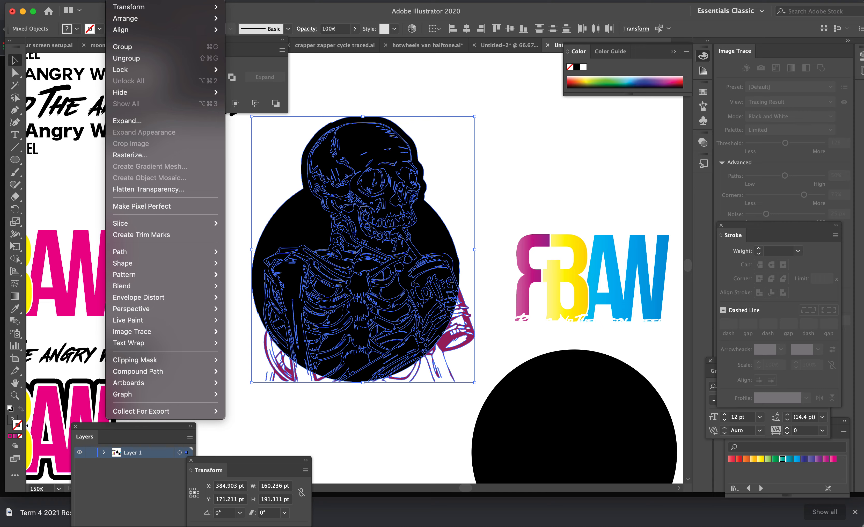
mouse_move(142, 360)
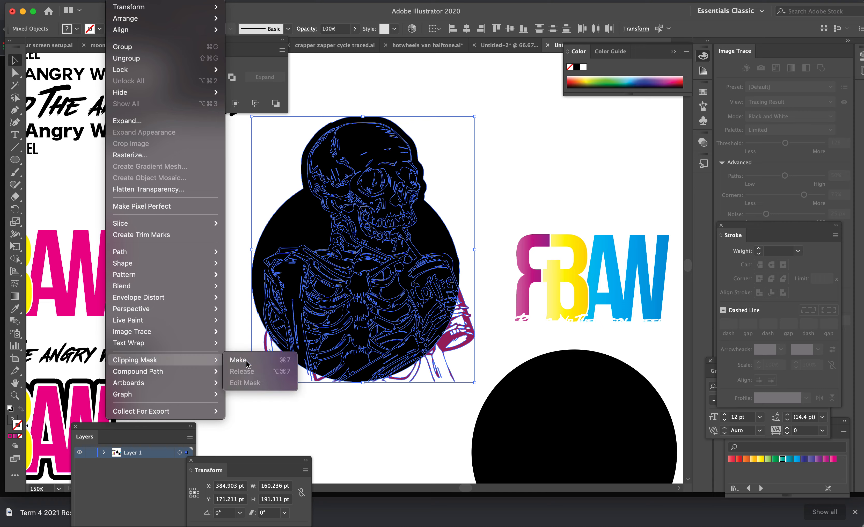
left_click(235, 360)
left_click(225, 366)
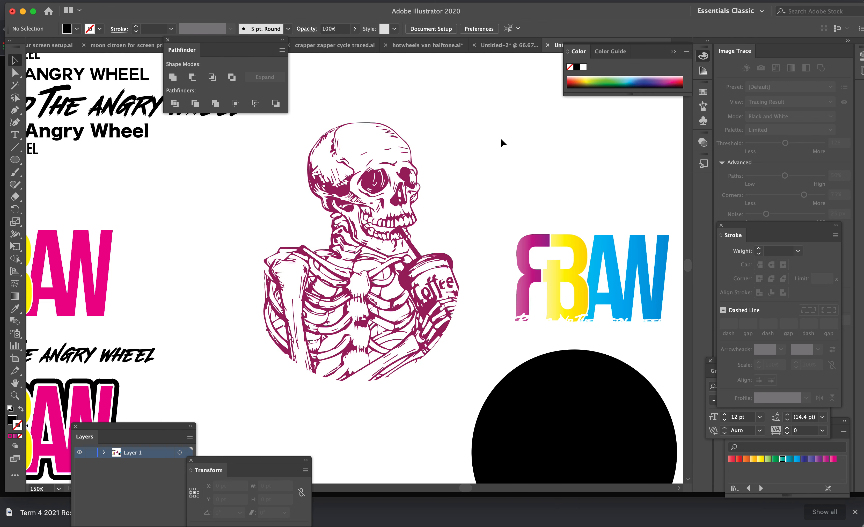
Paste a copy of the black head-and-circle shape in place and send it behind the clipped skeleton.
key("super+f")
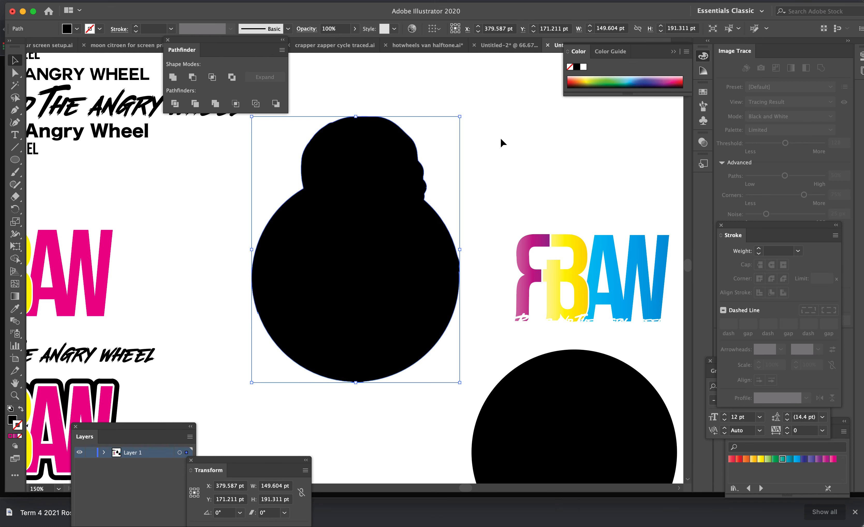
key("super+shift+bracketleft")
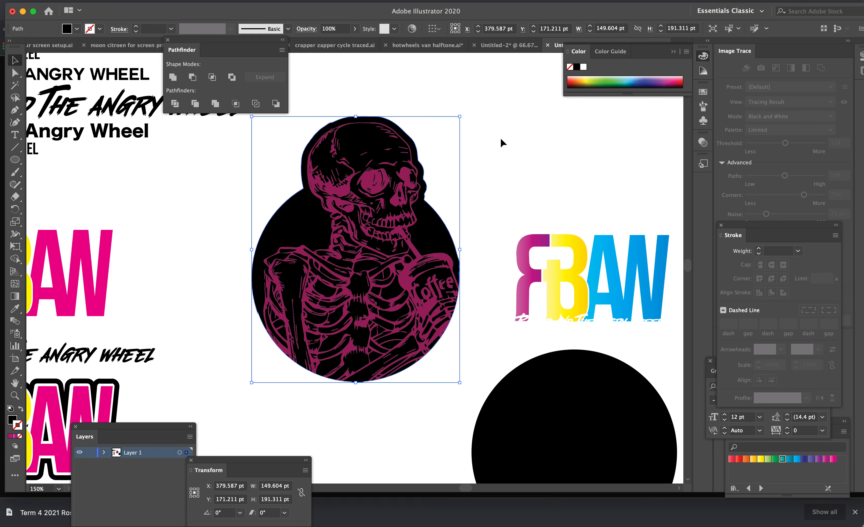
left_click(517, 151)
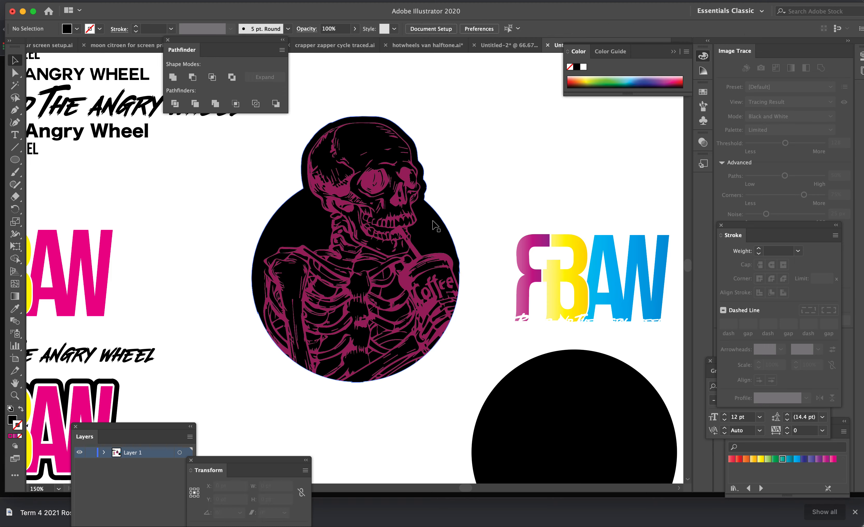
Give the background shape a dark blue gradient fill from the Brights swatches and a 1 pt black stroke.
left_click(440, 227)
left_click(804, 459)
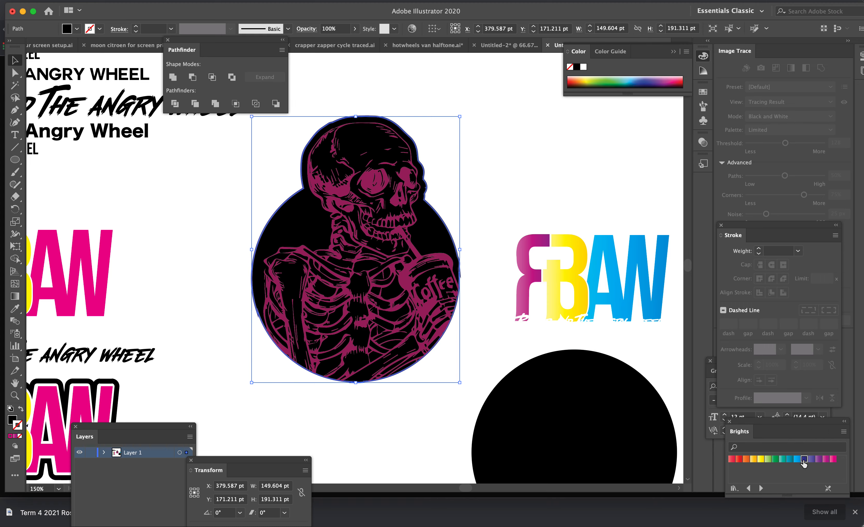
left_click(21, 409)
left_click(12, 420)
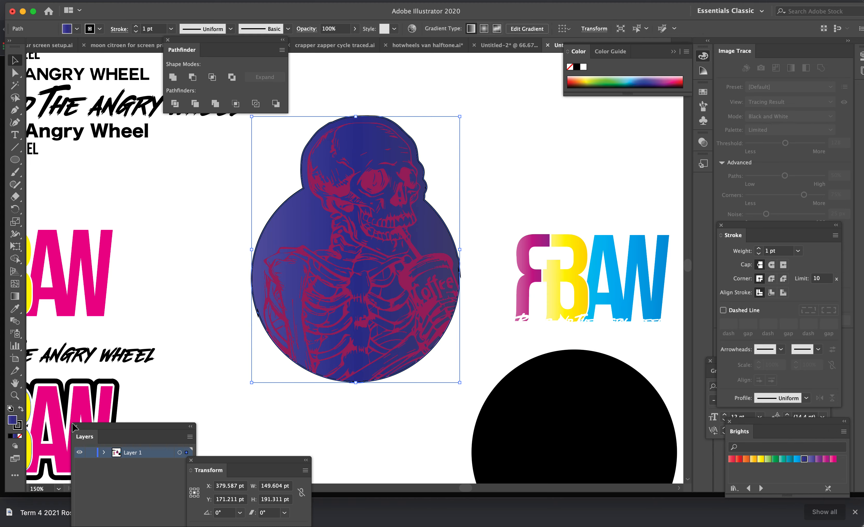
left_click(576, 165)
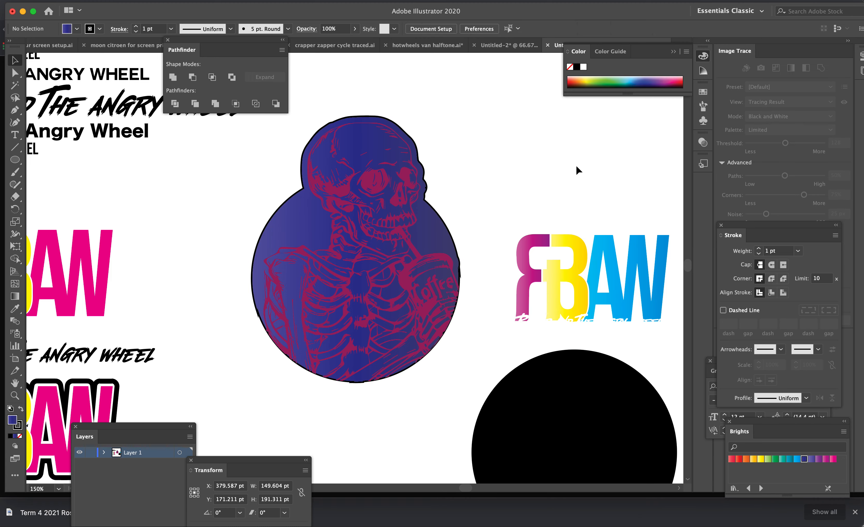
Move the gradient RBAW lettering and white tagline onto the skeleton's chest, roughly centred within the blue shape's circular body.
left_click_drag(556, 247, 670, 331)
key("shift+Left")
key("shift+Left")
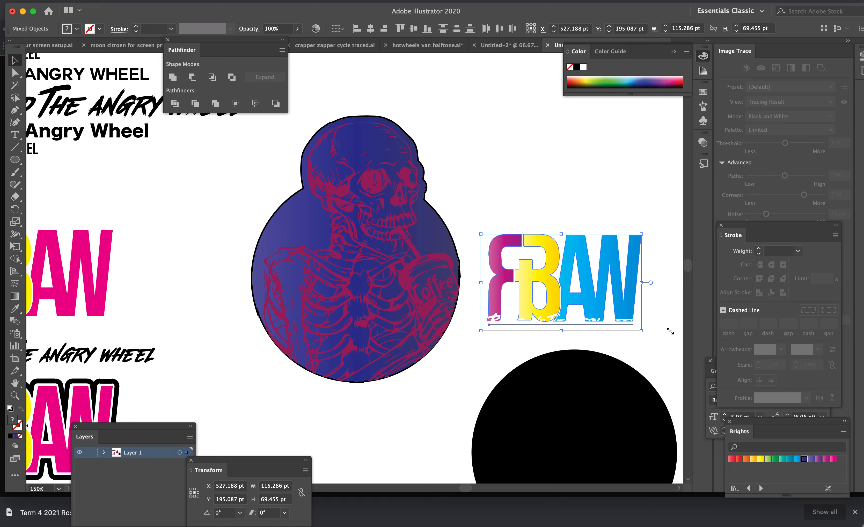
key("shift+Left")
key("shift+Left")
key("shift+Left")
key("shift+Left")
key("shift+Left")
key("shift+Left")
key("shift+Left")
key("shift+Left")
key("shift+Left")
key("shift+Left")
key("shift+Left")
key("shift+Left")
key("shift+Left")
key("shift+Left")
key("shift+Left")
key("shift+Left")
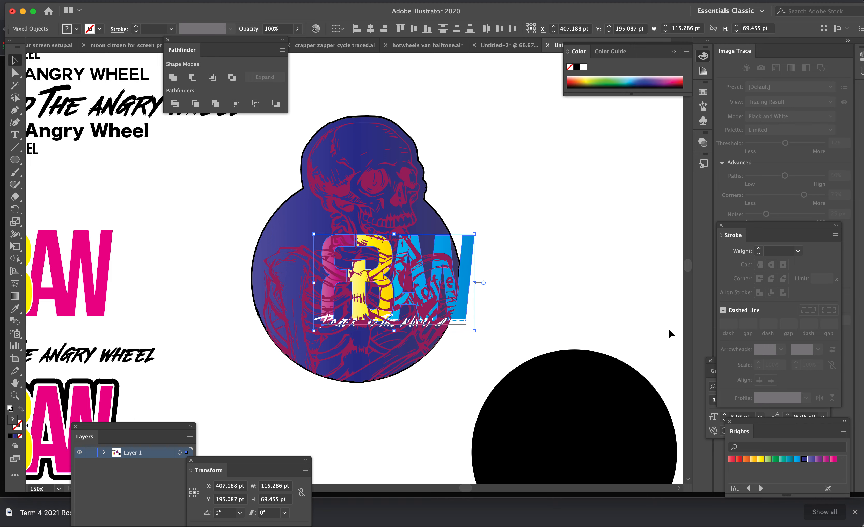
key("shift+Left")
key("shift+Left")
key("shift+Left")
key("shift+Left")
key("shift+Right")
key("shift+Right")
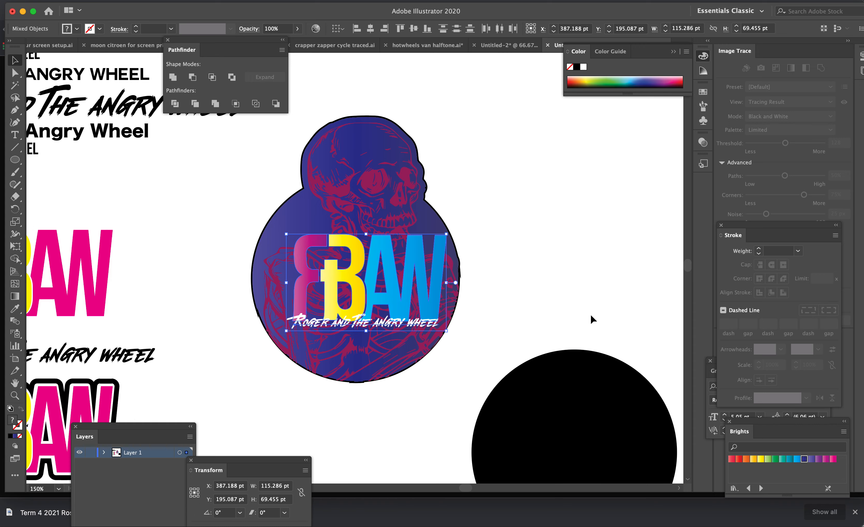
left_click_drag(389, 272, 380, 273)
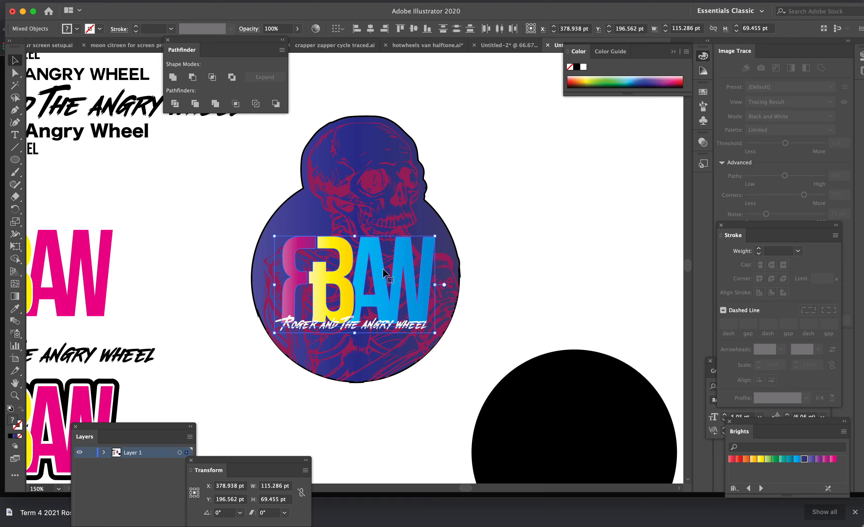
left_click(526, 241)
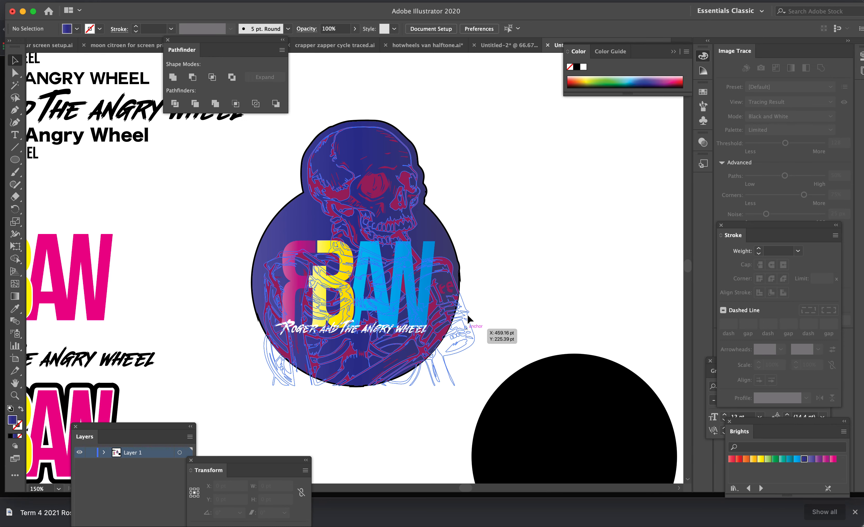
scroll(467, 315, "up", 5)
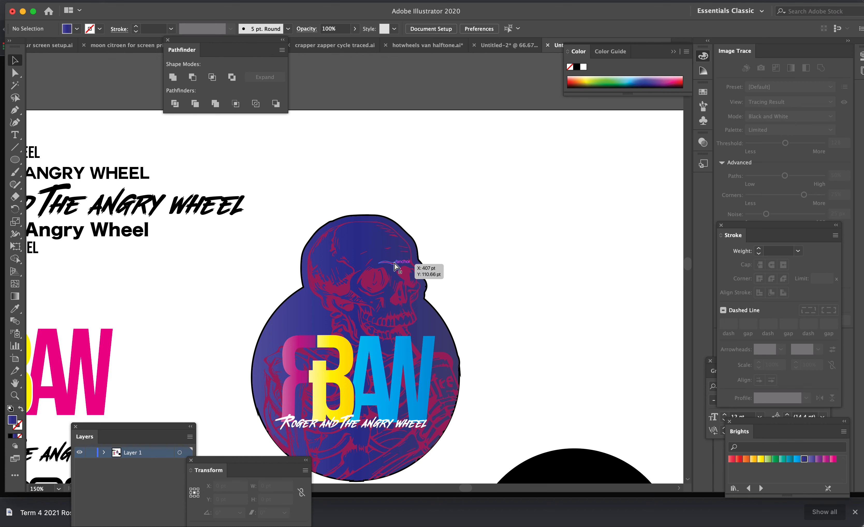